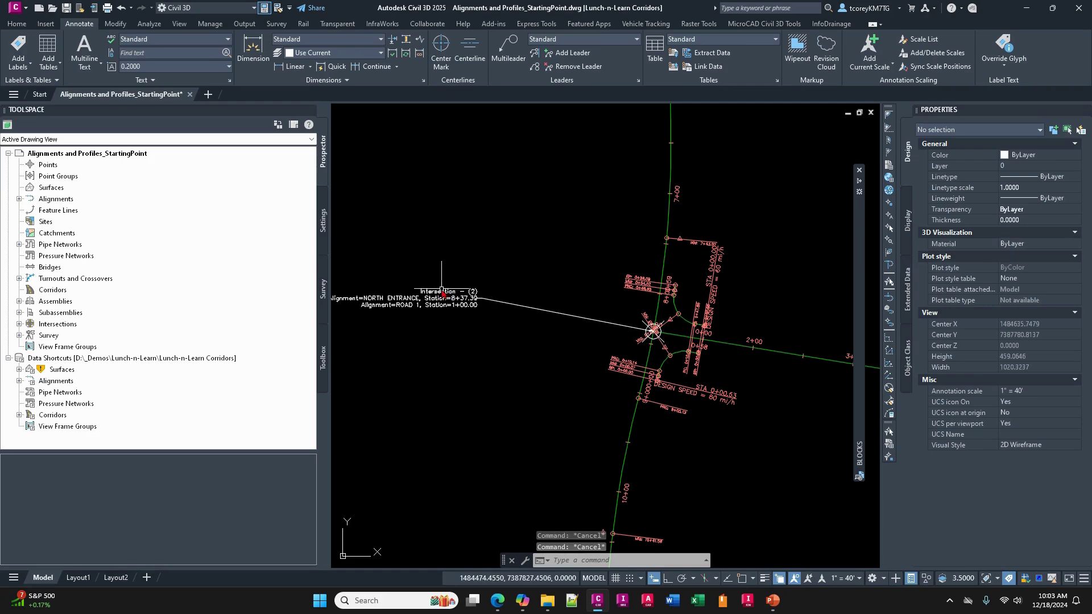
Examine the intersection of the NORTH ENTRANCE and ROAD 1 alignments in plan view.
{"action": "left_click", "coordinate": [439, 297]}
{"action": "scroll", "coordinate": [661, 344], "scroll_direction": "up", "scroll_amount": 5}
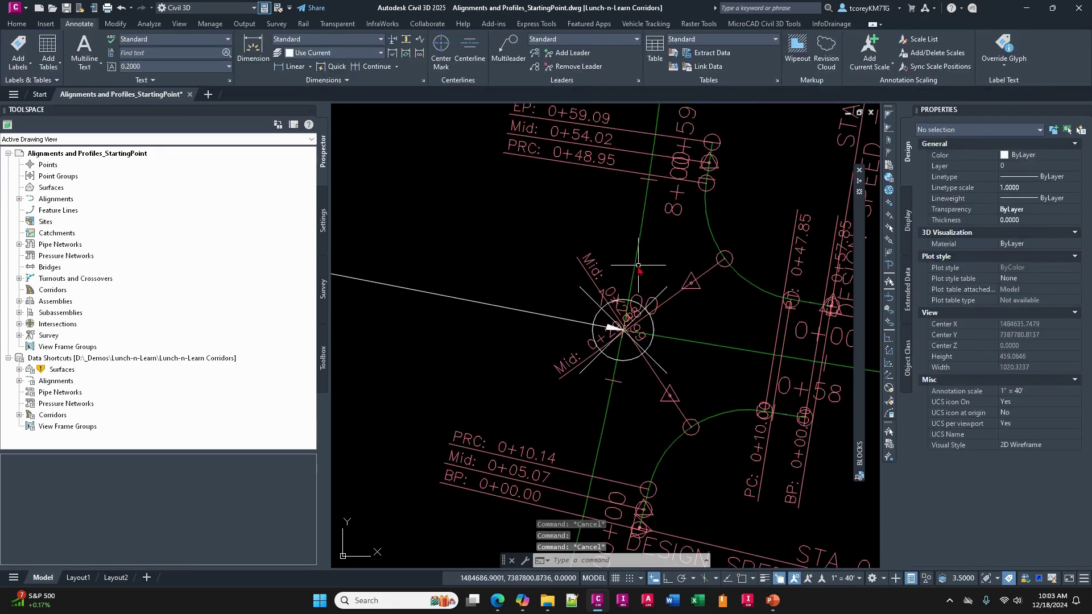
{"action": "left_click", "coordinate": [633, 266]}
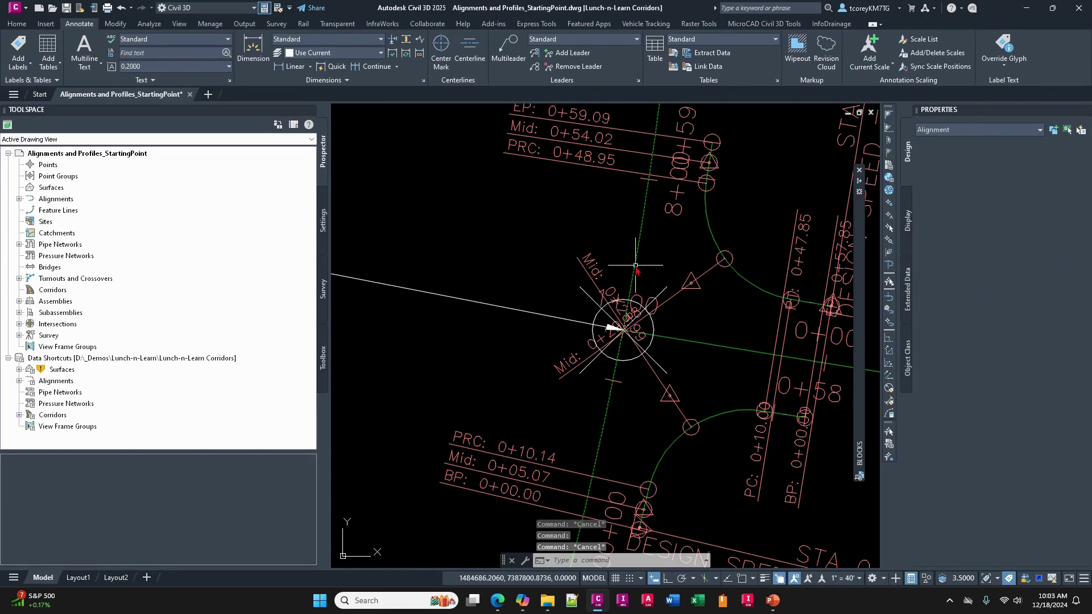
{"action": "left_click", "coordinate": [676, 339]}
{"action": "key", "text": "Escape"}
{"action": "scroll", "coordinate": [699, 323], "scroll_direction": "down", "scroll_amount": 5}
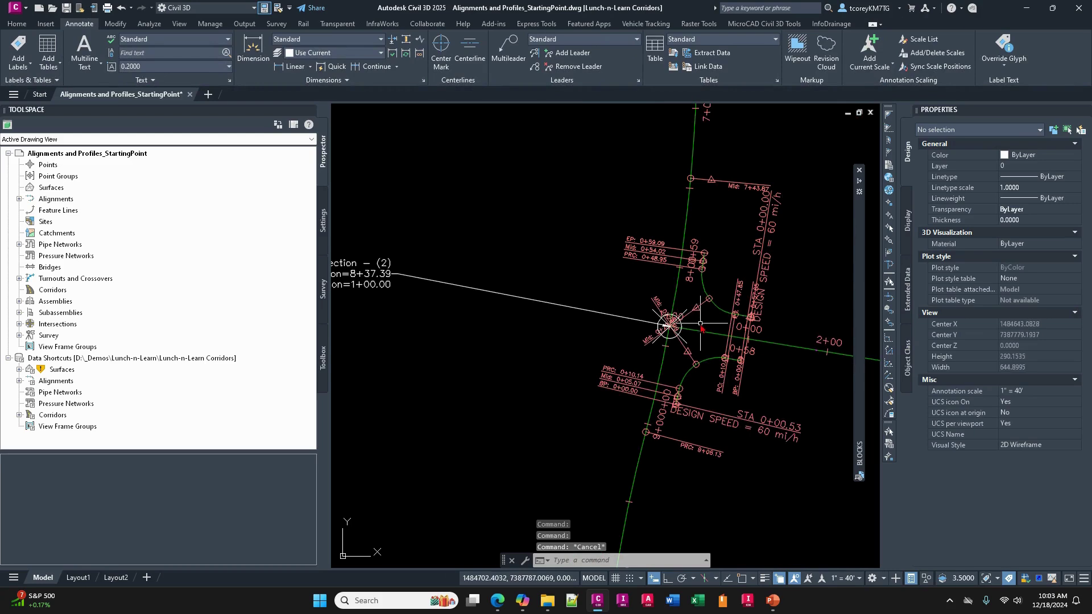
{"action": "middle_click_drag", "start_coordinate": [700, 325], "coordinate": [514, 302]}
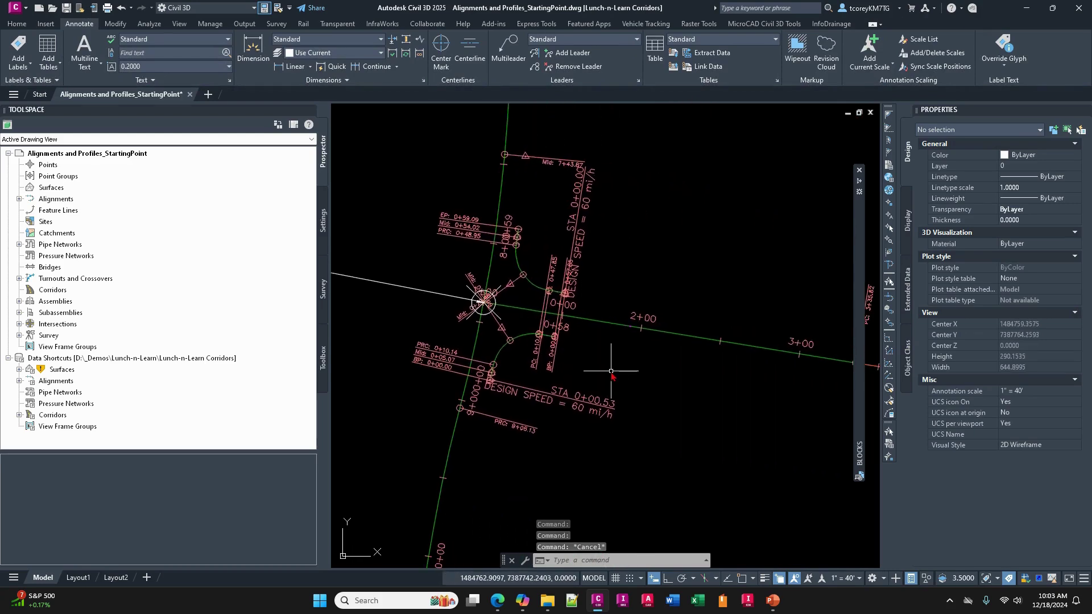
{"action": "type", "text": "pprp"}
{"action": "key", "text": "Return"}
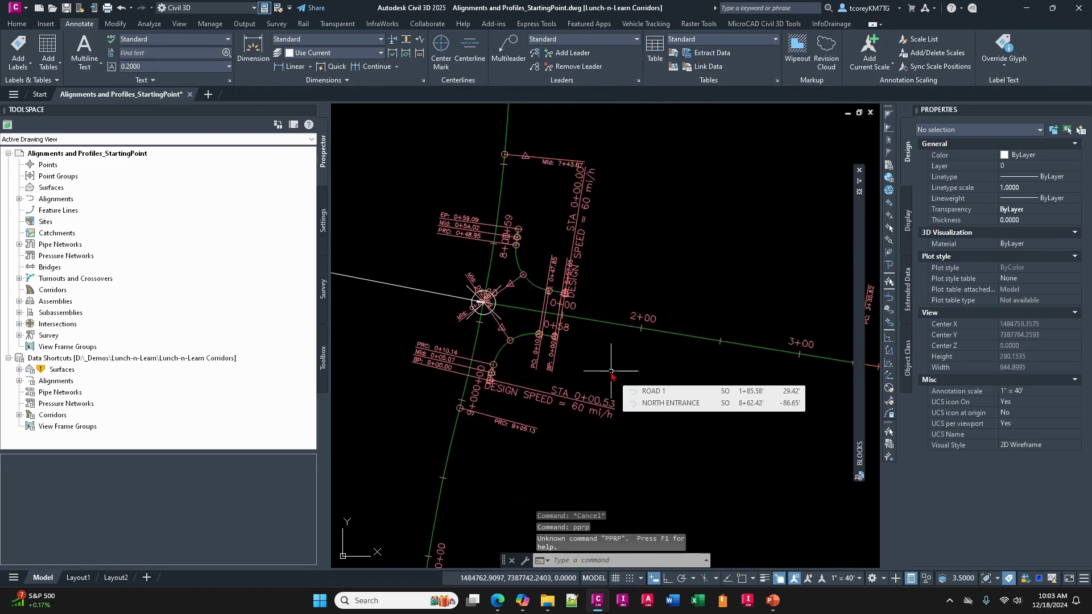
{"action": "key", "text": "Escape"}
Inspect the finished-ground profile in the ROAD 3 profile view and the neighbouring profile views.
{"action": "scroll", "coordinate": [630, 333], "scroll_direction": "down", "scroll_amount": 10}
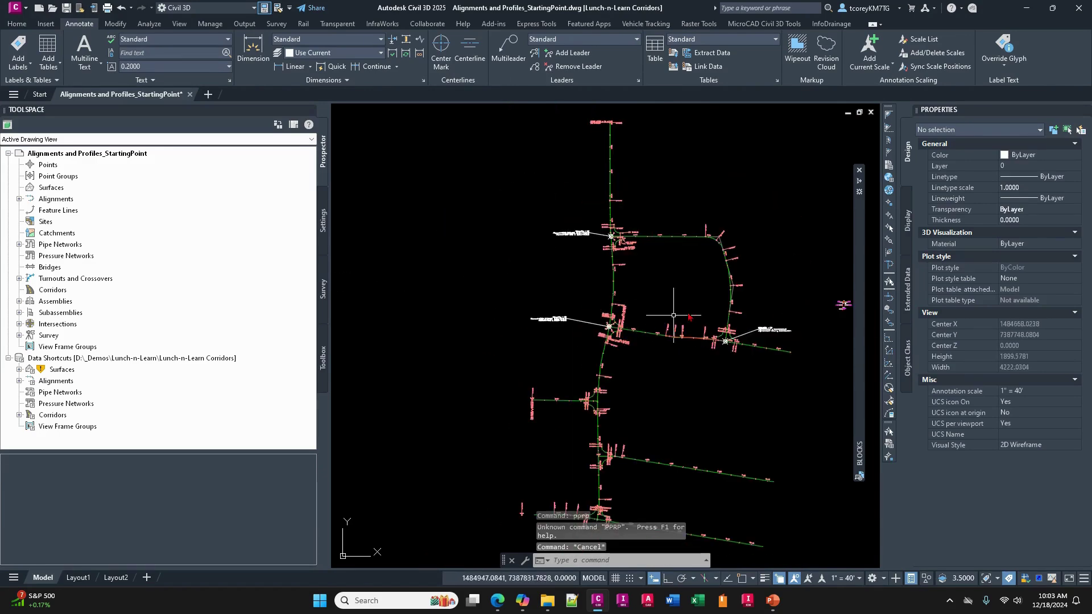
{"action": "scroll", "coordinate": [699, 303], "scroll_direction": "down", "scroll_amount": 2}
{"action": "middle_click_drag", "start_coordinate": [699, 304], "coordinate": [537, 346]}
{"action": "scroll", "coordinate": [765, 293], "scroll_direction": "up", "scroll_amount": 8}
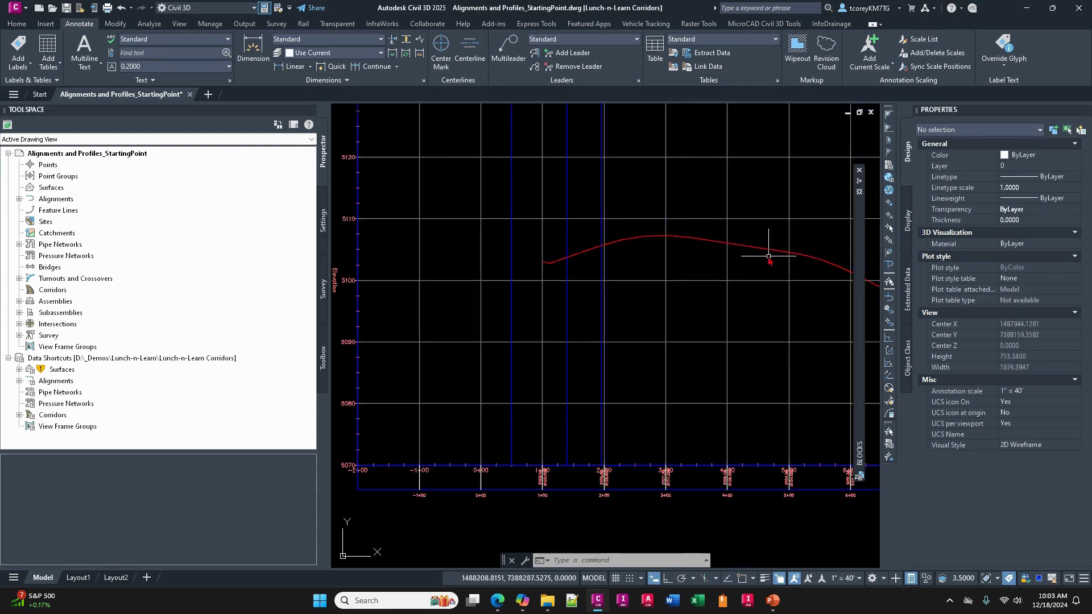
{"action": "left_click", "coordinate": [765, 249]}
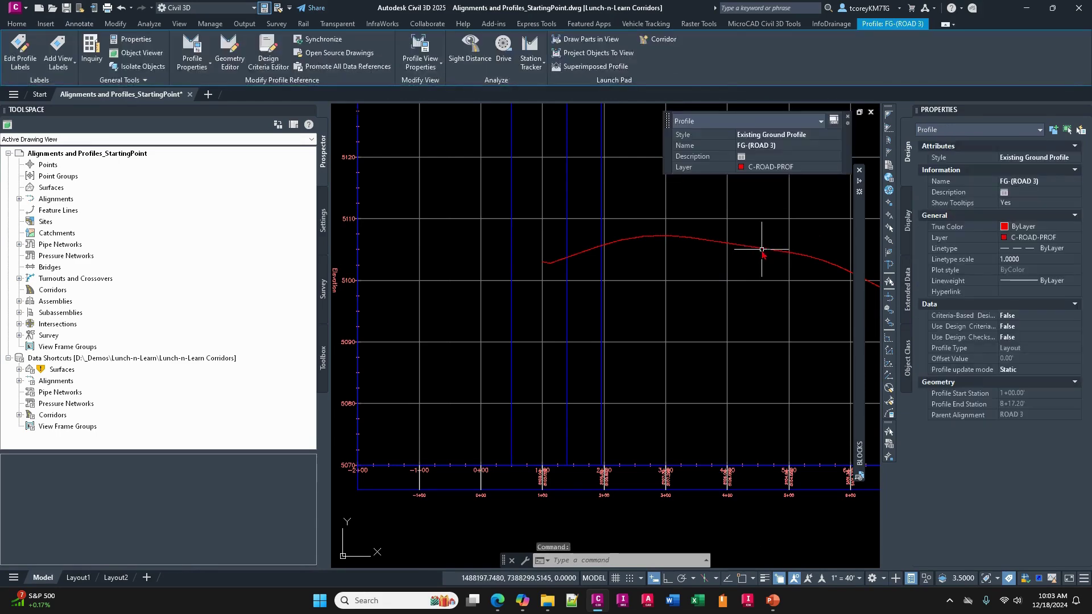
{"action": "key", "text": "Escape"}
{"action": "scroll", "coordinate": [762, 250], "scroll_direction": "down", "scroll_amount": 6}
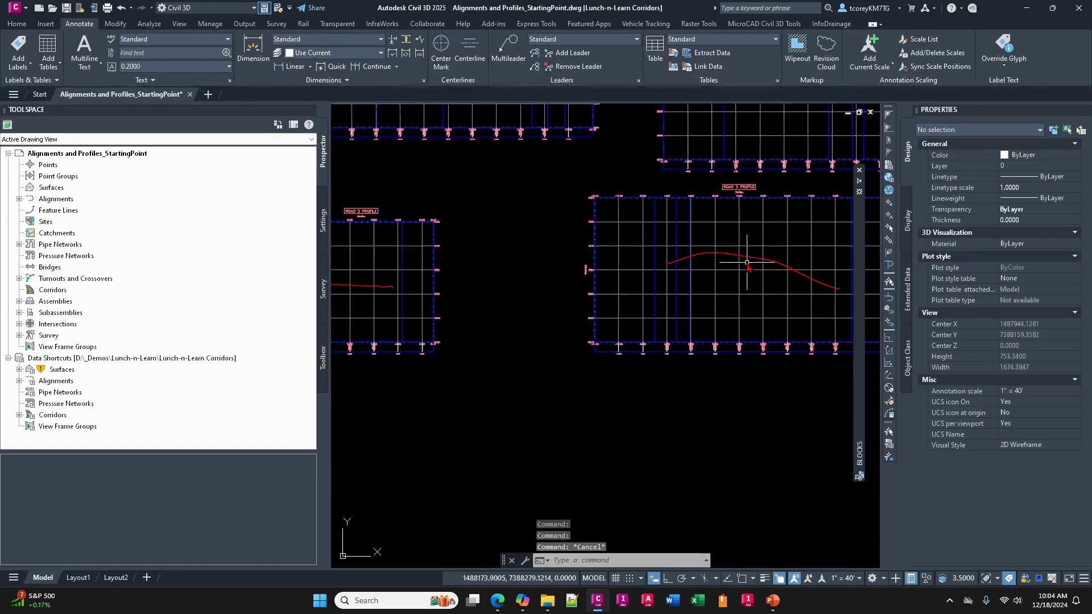
{"action": "middle_click_drag", "start_coordinate": [760, 260], "coordinate": [686, 345]}
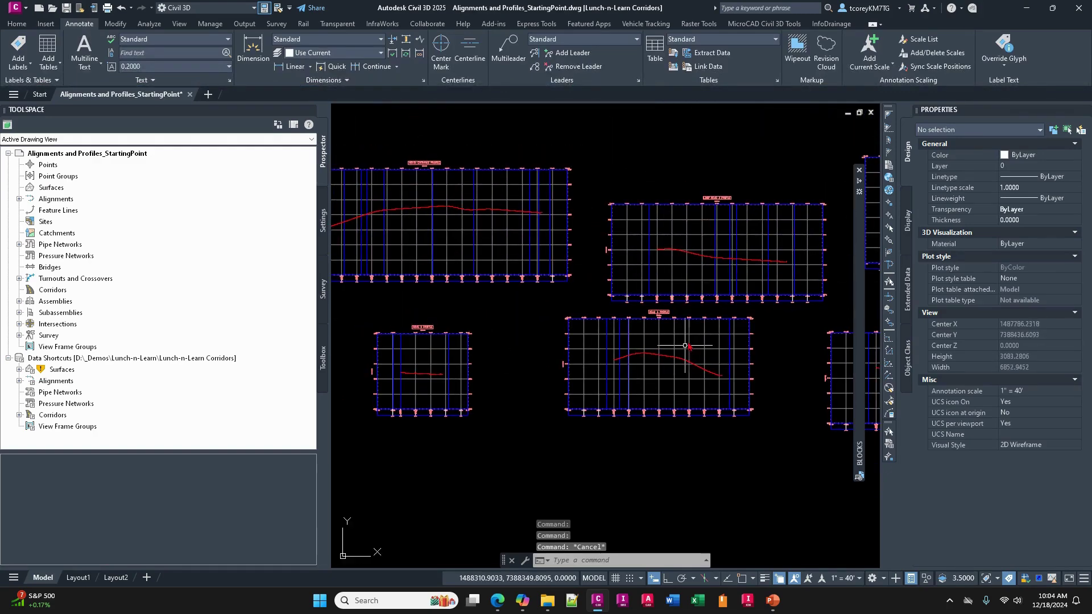
Select the finished-ground profile of LOOP ROAD 2 and examine the locked points at its start and end.
{"action": "left_click", "coordinate": [708, 255]}
{"action": "scroll", "coordinate": [663, 242], "scroll_direction": "up", "scroll_amount": 6}
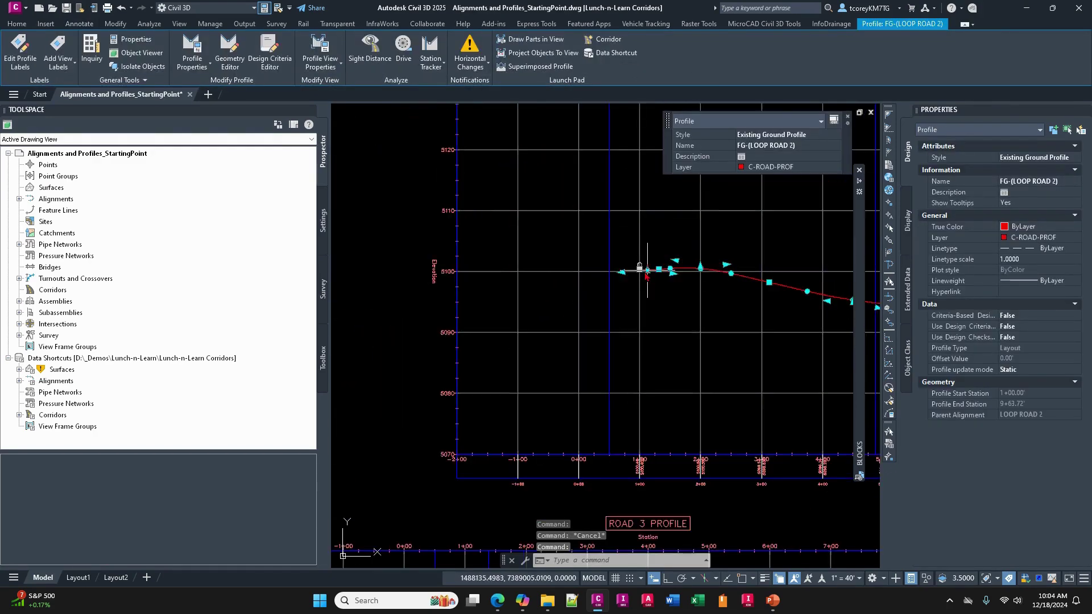
{"action": "scroll", "coordinate": [646, 277], "scroll_direction": "up", "scroll_amount": 6}
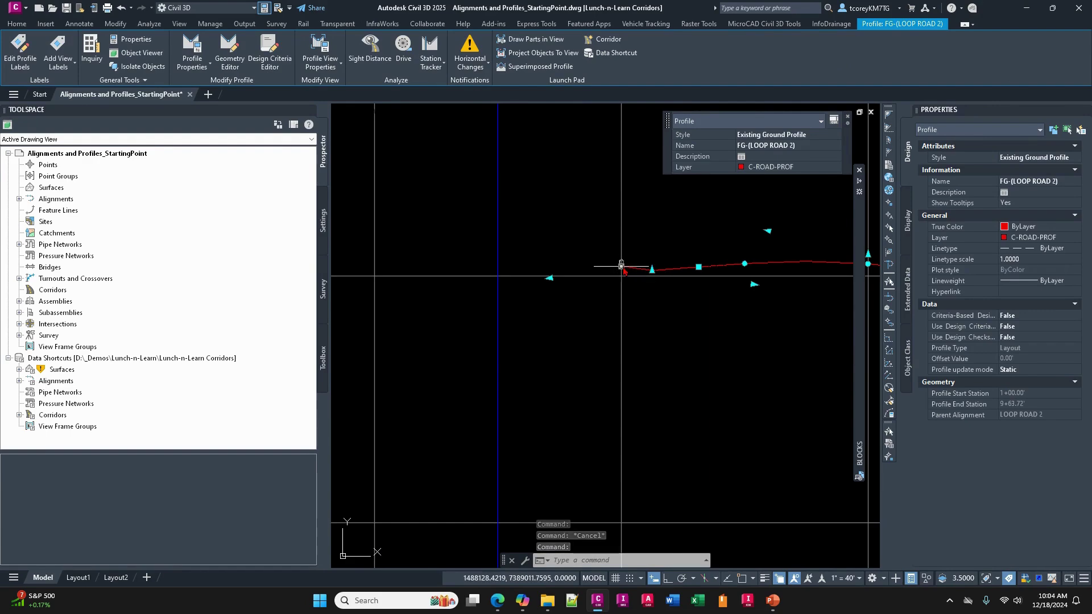
{"action": "mouse_move", "coordinate": [622, 270]}
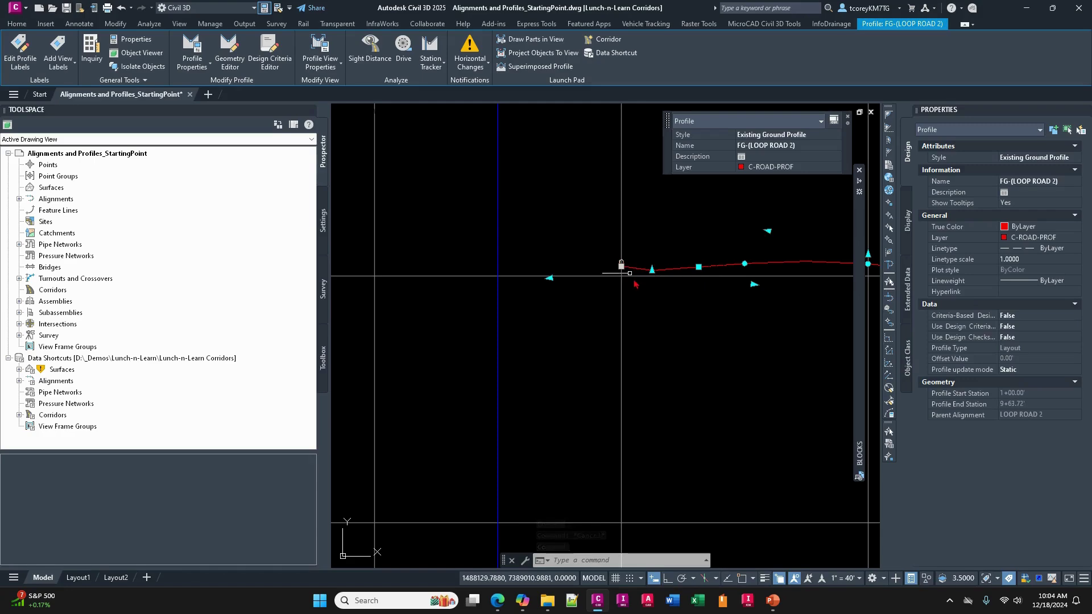
{"action": "scroll", "coordinate": [698, 362], "scroll_direction": "down", "scroll_amount": 6}
{"action": "scroll", "coordinate": [698, 362], "scroll_direction": "down", "scroll_amount": 2}
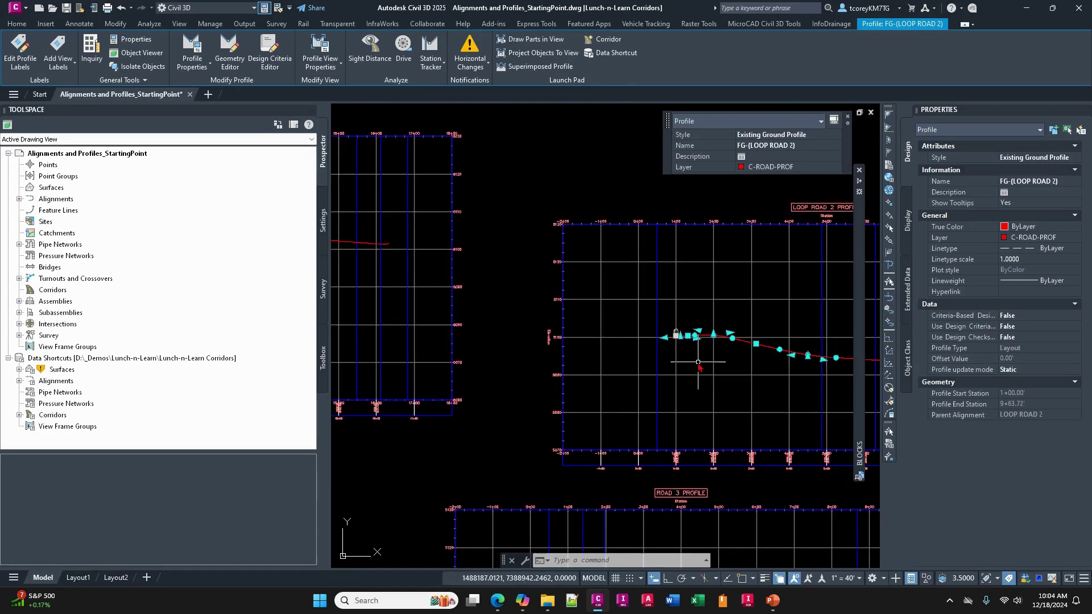
{"action": "middle_click_drag", "start_coordinate": [770, 375], "coordinate": [511, 322]}
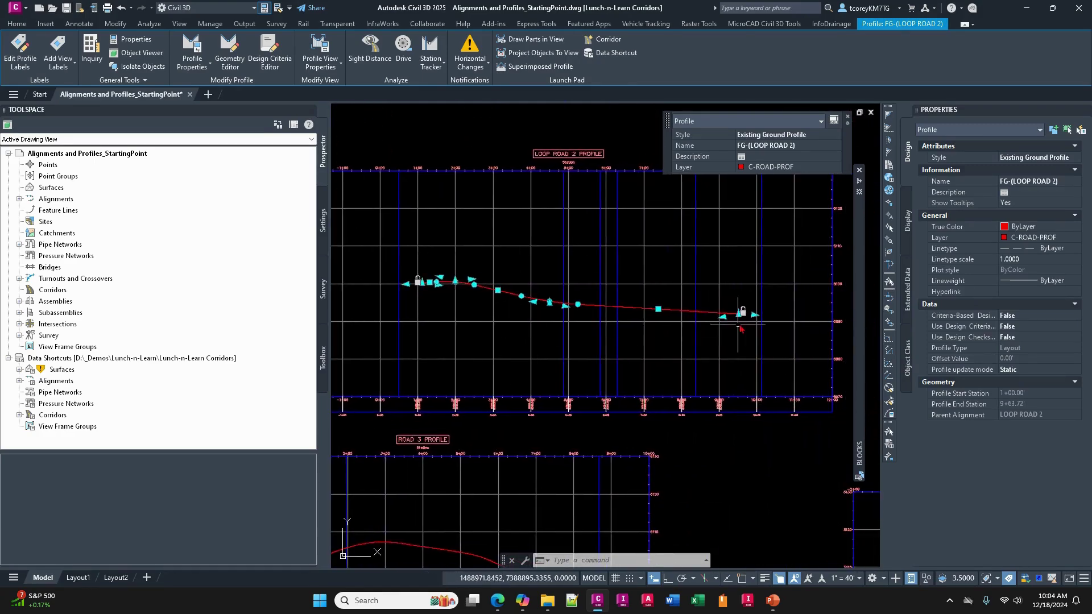
{"action": "scroll", "coordinate": [740, 318], "scroll_direction": "up", "scroll_amount": 4}
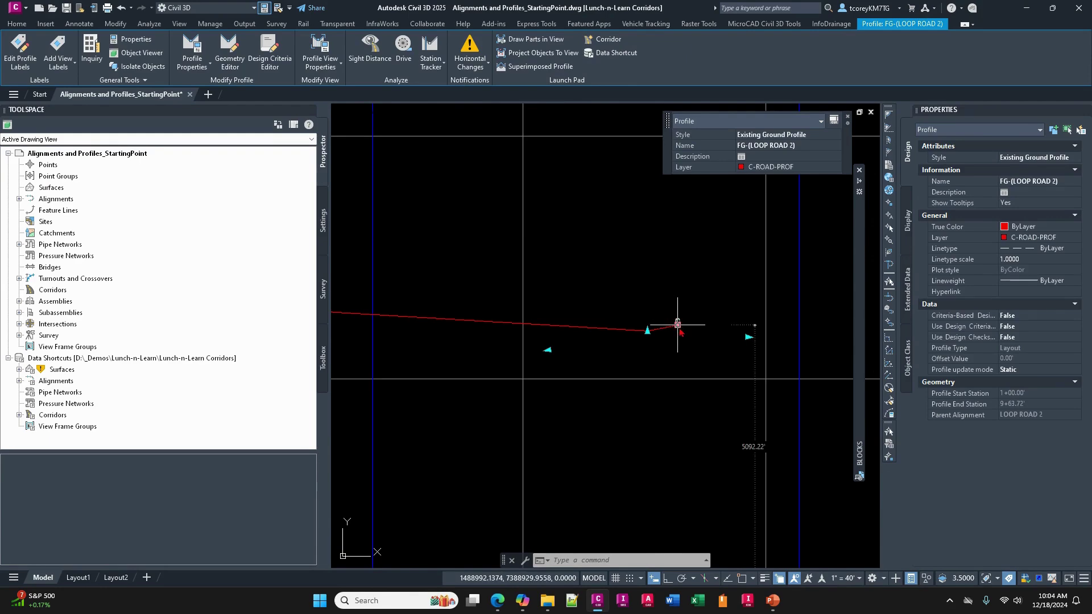
{"action": "scroll", "coordinate": [678, 324], "scroll_direction": "down", "scroll_amount": 10}
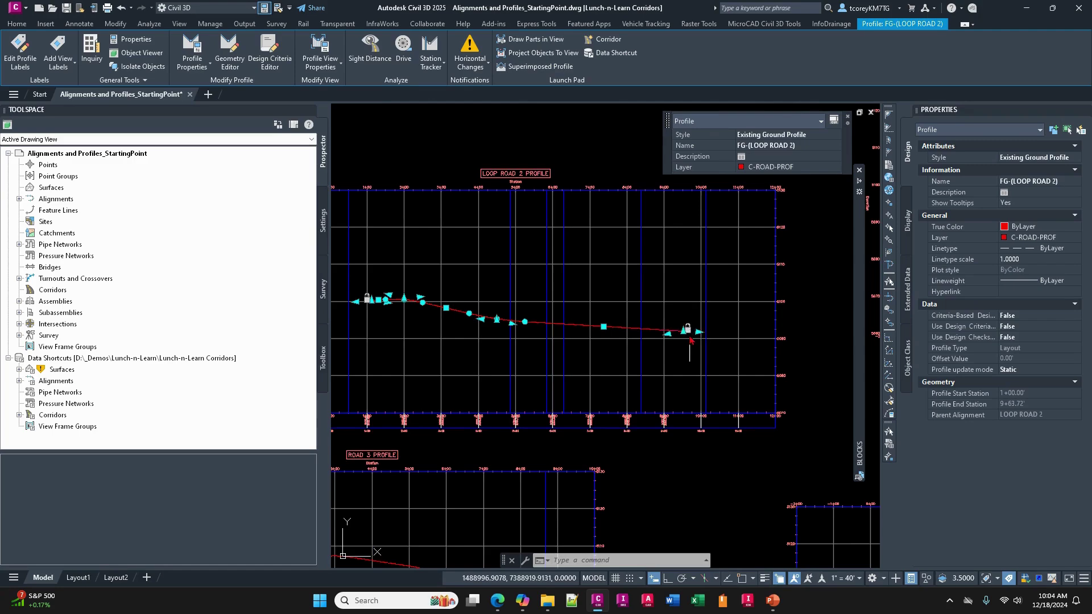
Return to the road alignments in plan view and open the Create Corridor dialog.
{"action": "scroll", "coordinate": [551, 375], "scroll_direction": "up", "scroll_amount": 10}
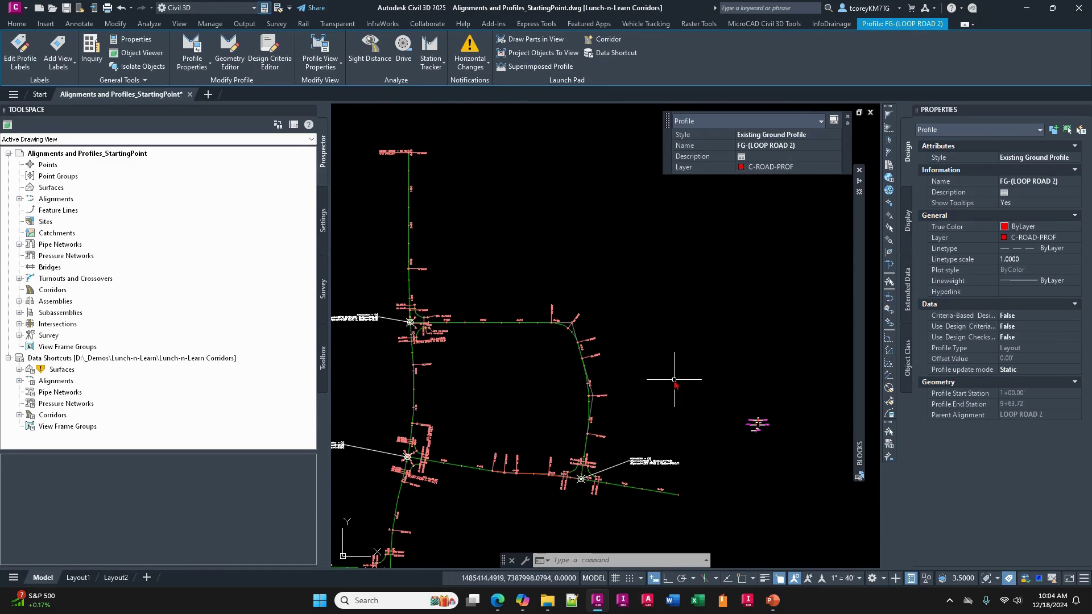
{"action": "mouse_move", "coordinate": [674, 380]}
{"action": "middle_mouse_down"}
{"action": "mouse_move", "coordinate": [690, 332]}
{"action": "mouse_move", "coordinate": [761, 330]}
{"action": "middle_mouse_up"}
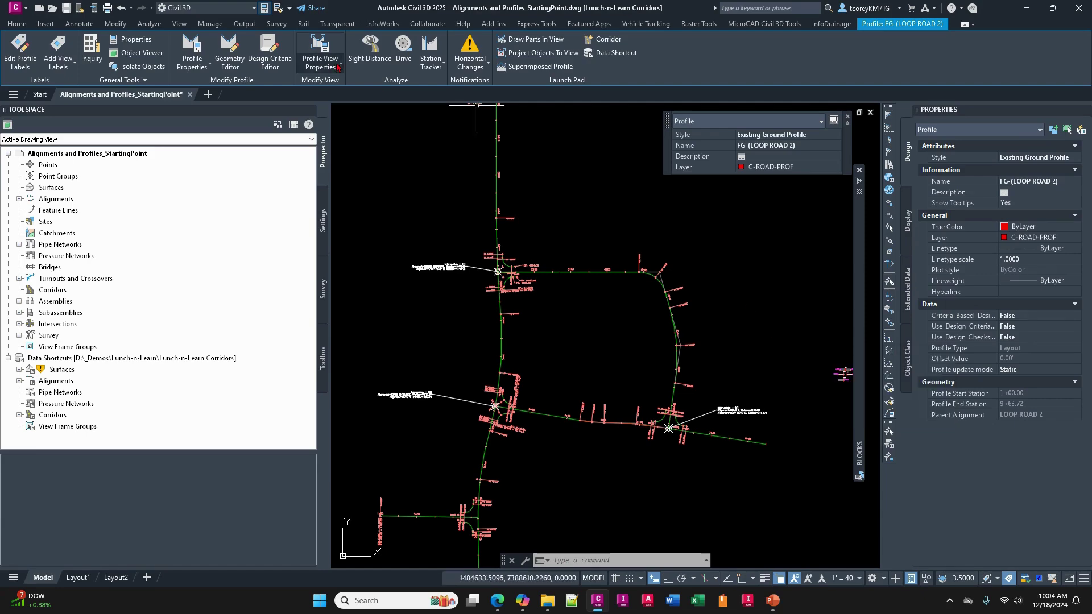
{"action": "left_click", "coordinate": [17, 23]}
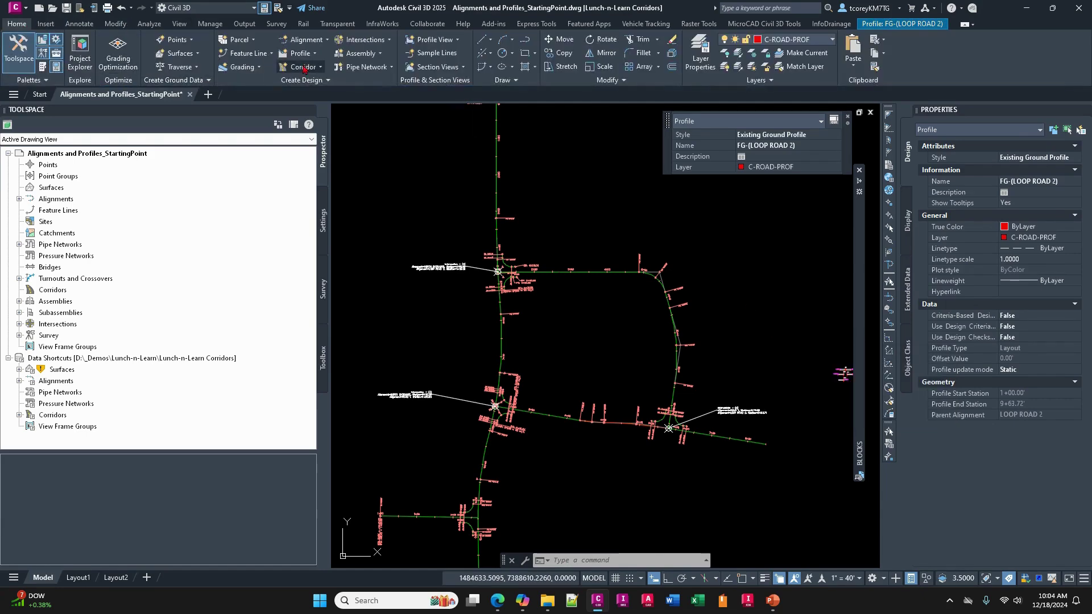
{"action": "left_click", "coordinate": [307, 68]}
{"action": "left_click", "coordinate": [299, 101]}
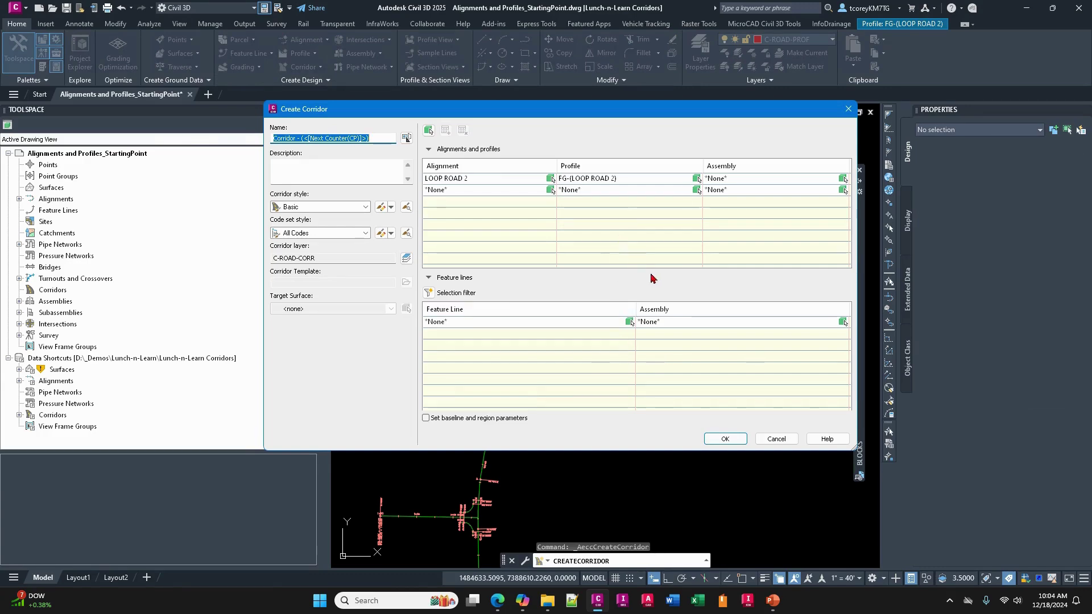
Reselect the corridor's baseline alignments in the drawing, picking NORTH ENTRANCE and ROAD 1.
{"action": "left_click", "coordinate": [495, 180]}
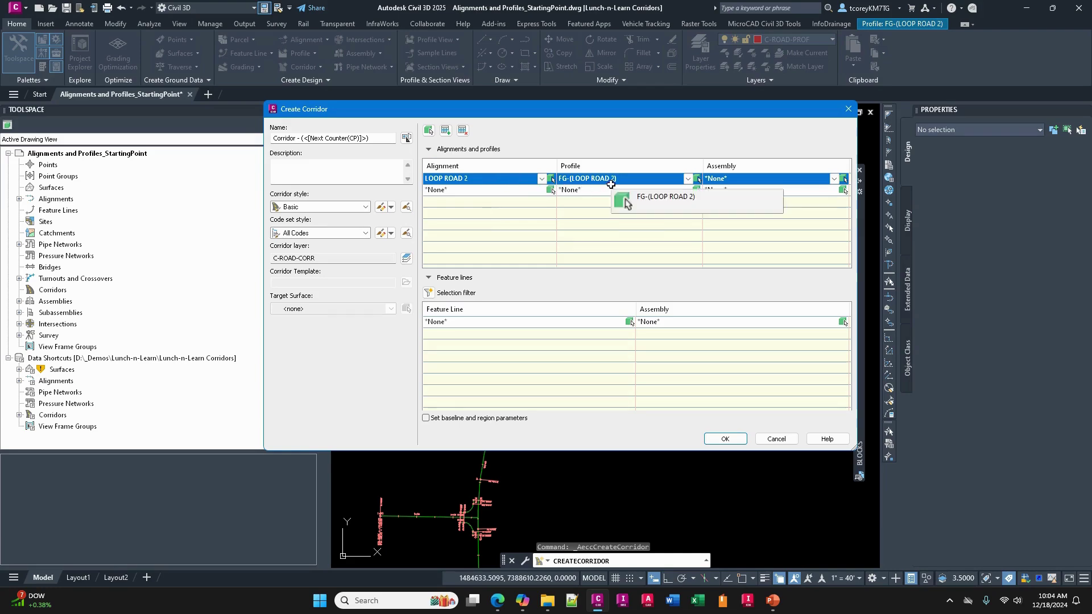
{"action": "left_click", "coordinate": [551, 179]}
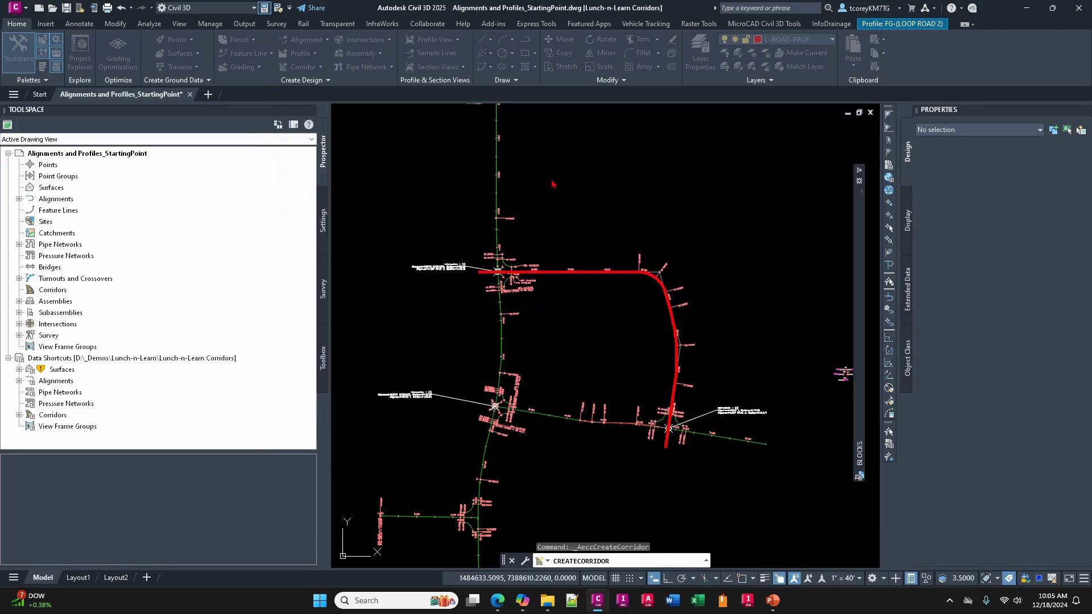
{"action": "scroll", "coordinate": [589, 241], "scroll_direction": "down", "scroll_amount": 2}
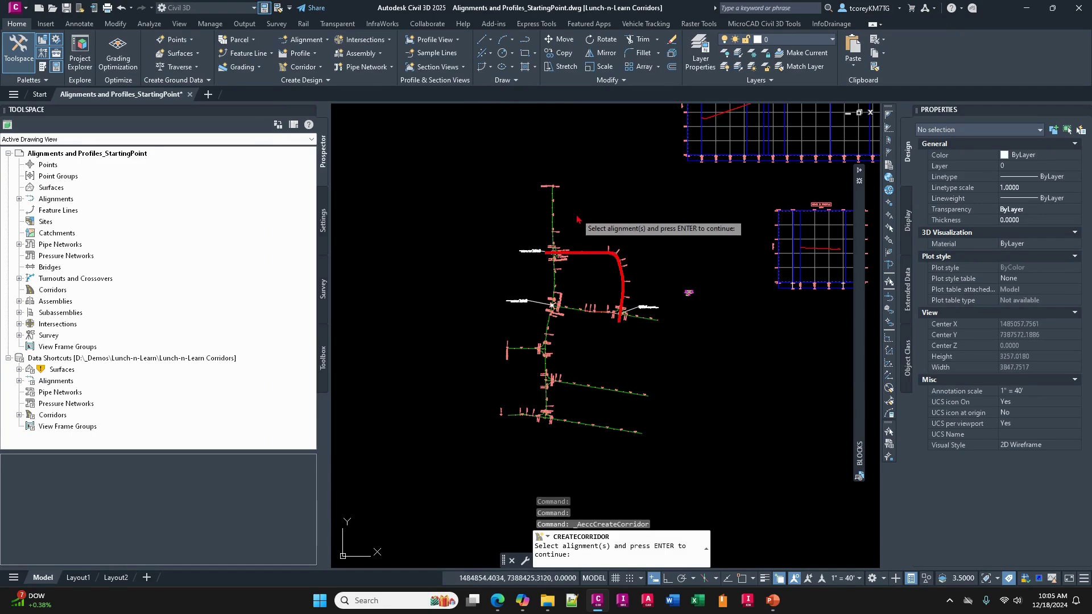
{"action": "left_click", "coordinate": [596, 242]}
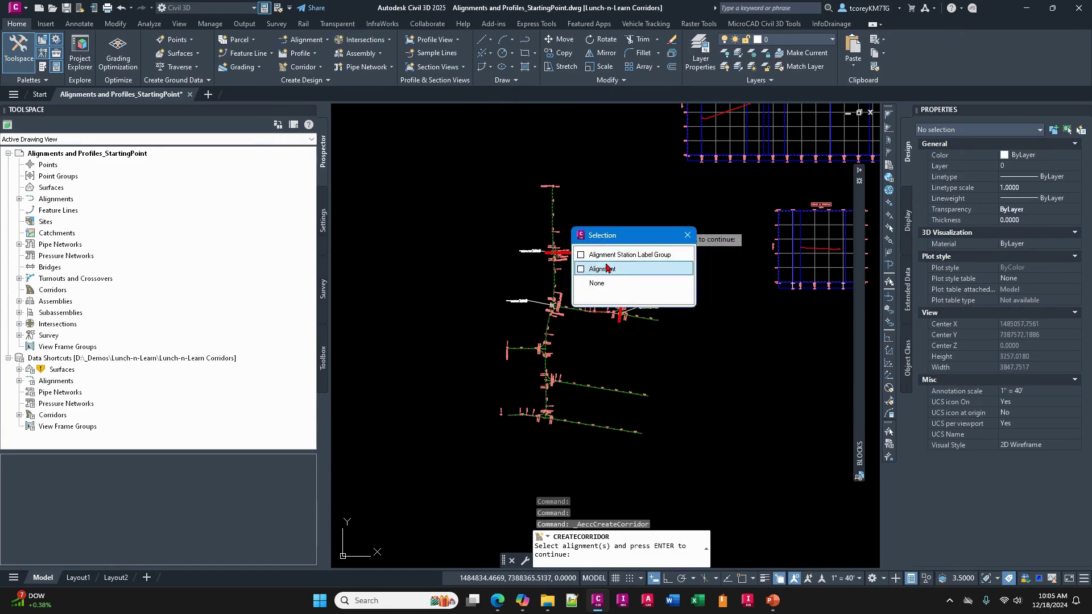
{"action": "left_click", "coordinate": [601, 269]}
{"action": "scroll", "coordinate": [589, 312], "scroll_direction": "up", "scroll_amount": 4}
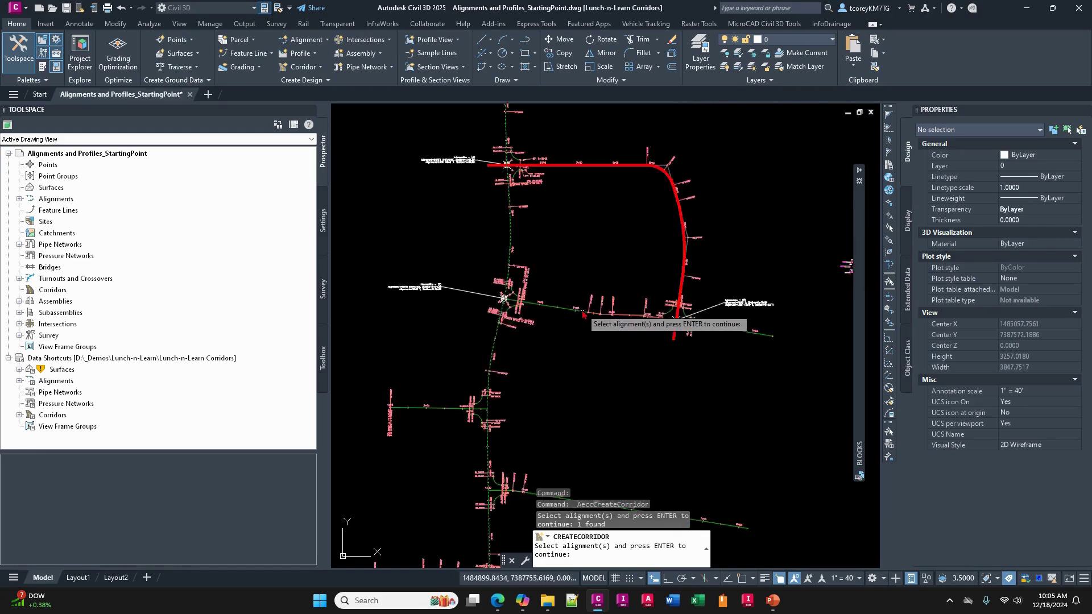
{"action": "left_click", "coordinate": [556, 309]}
{"action": "scroll", "coordinate": [556, 313], "scroll_direction": "down", "scroll_amount": 6}
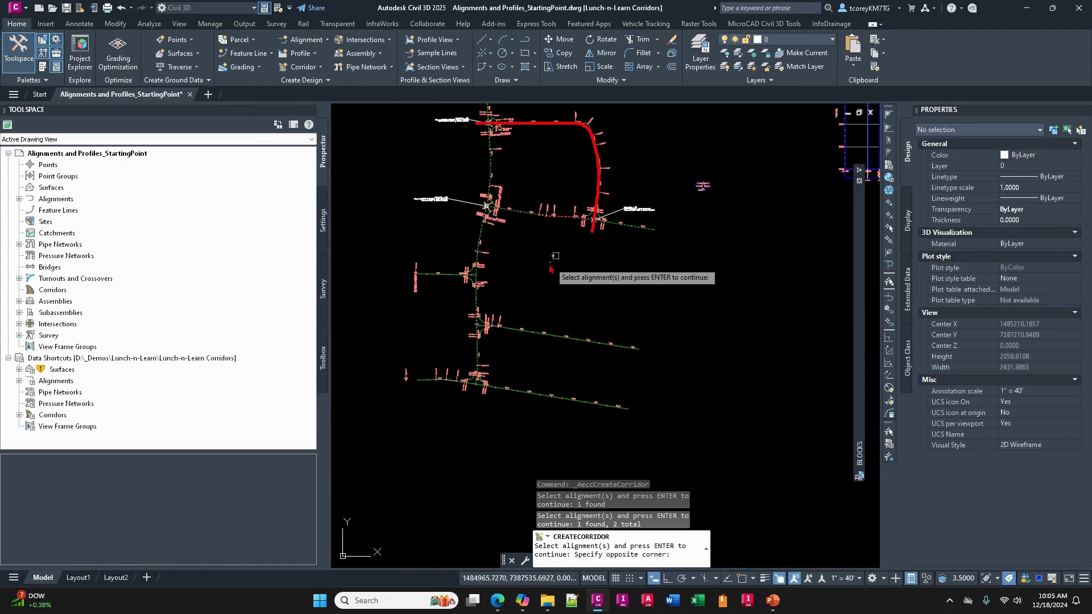
Add the ROAD 2, ROAD 3 and ROAD 4 alignments to the baseline selection and accept it.
{"action": "left_click", "coordinate": [550, 261]}
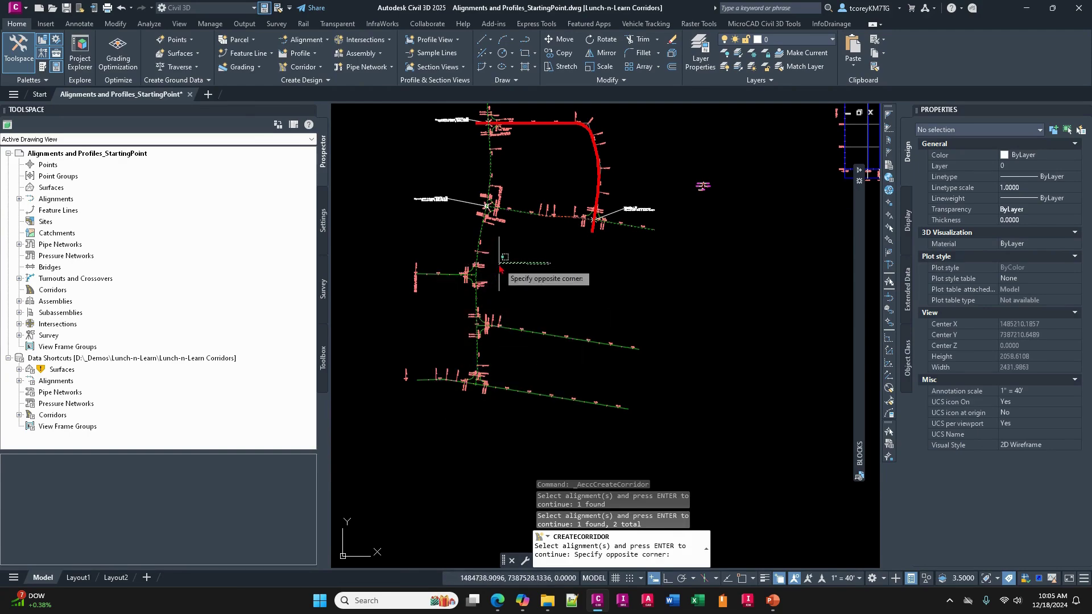
{"action": "left_click", "coordinate": [503, 267]}
{"action": "left_click", "coordinate": [442, 278]}
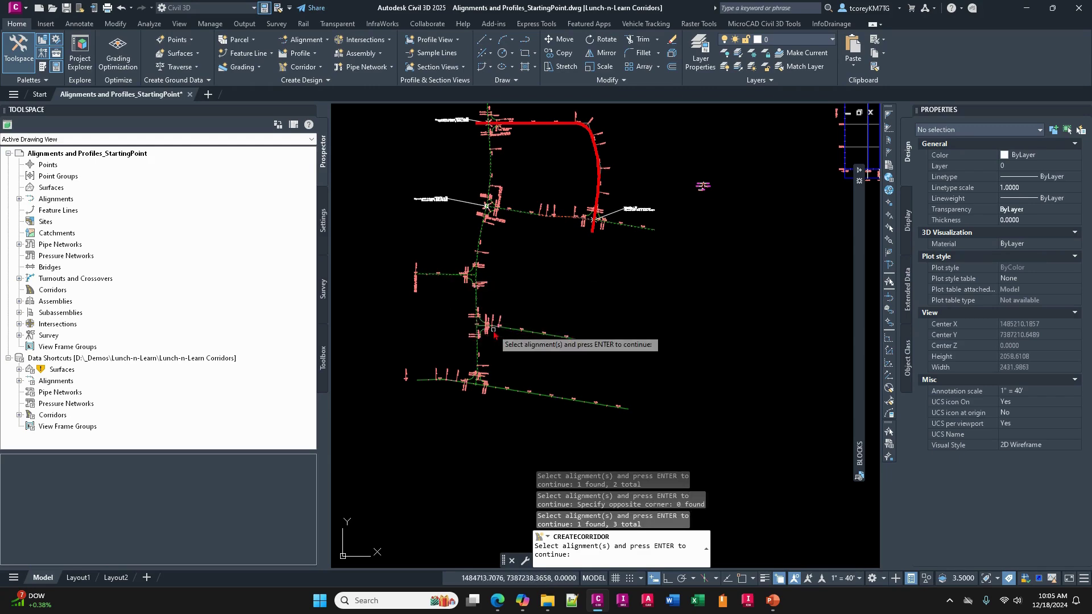
{"action": "left_click", "coordinate": [509, 386]}
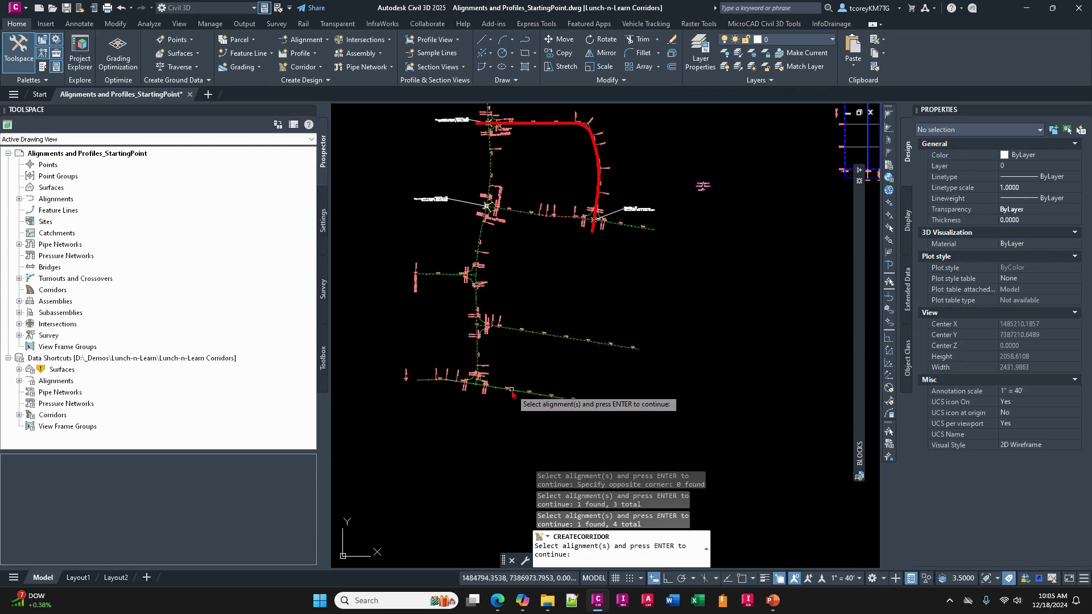
{"action": "left_click", "coordinate": [513, 388]}
{"action": "middle_click_drag", "start_coordinate": [561, 302], "coordinate": [538, 344]}
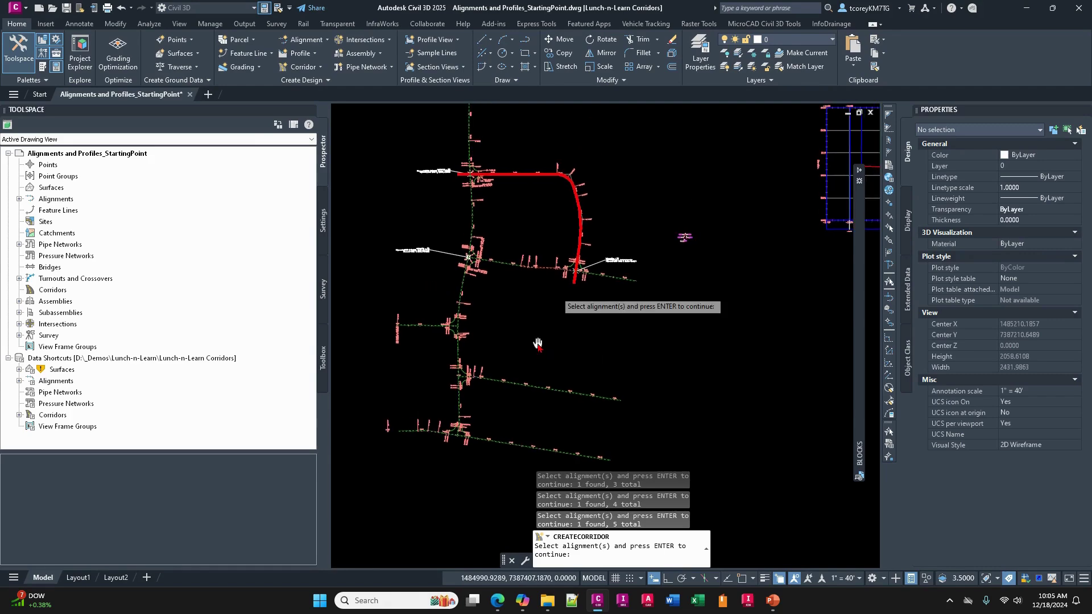
{"action": "key", "text": "Return"}
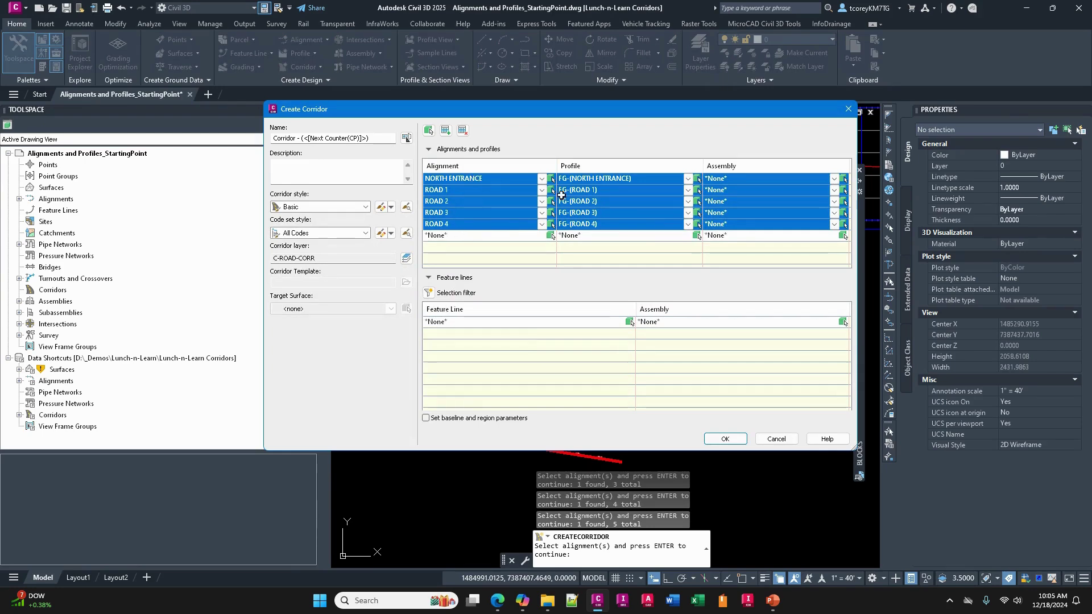
Assign the Main assembly to all five corridor baselines, from NORTH ENTRANCE through ROAD 4.
{"action": "left_click", "coordinate": [617, 248]}
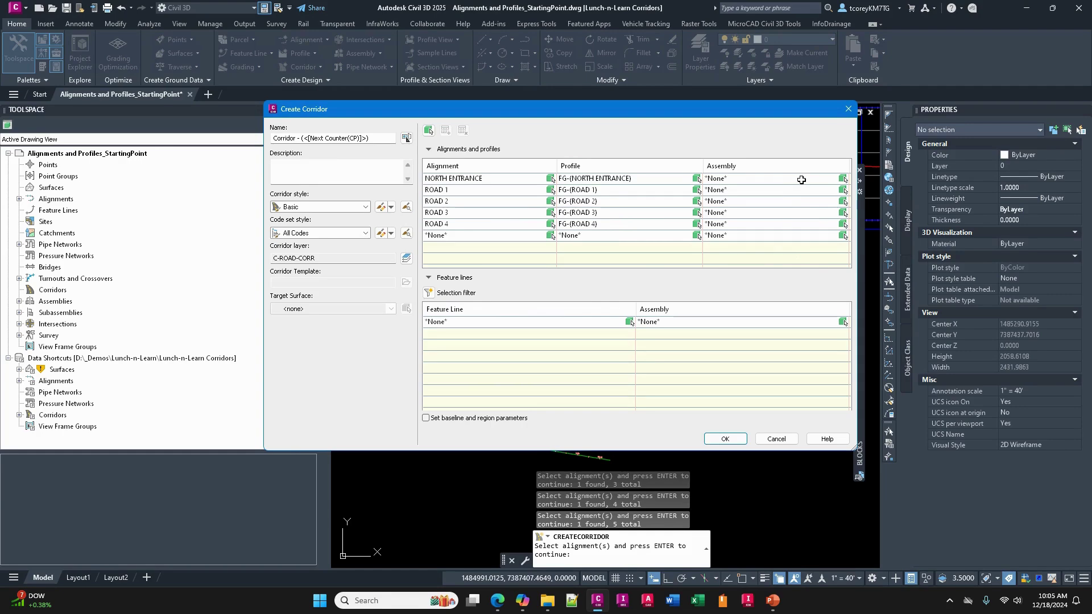
{"action": "left_click", "coordinate": [491, 180]}
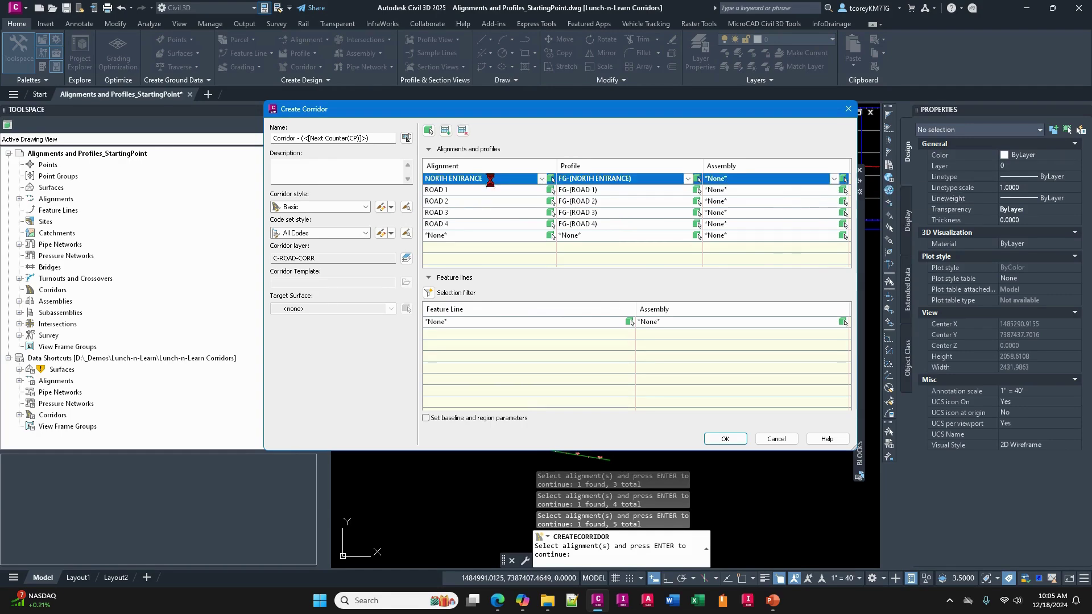
{"action": "left_click", "coordinate": [470, 225], "text": "shift"}
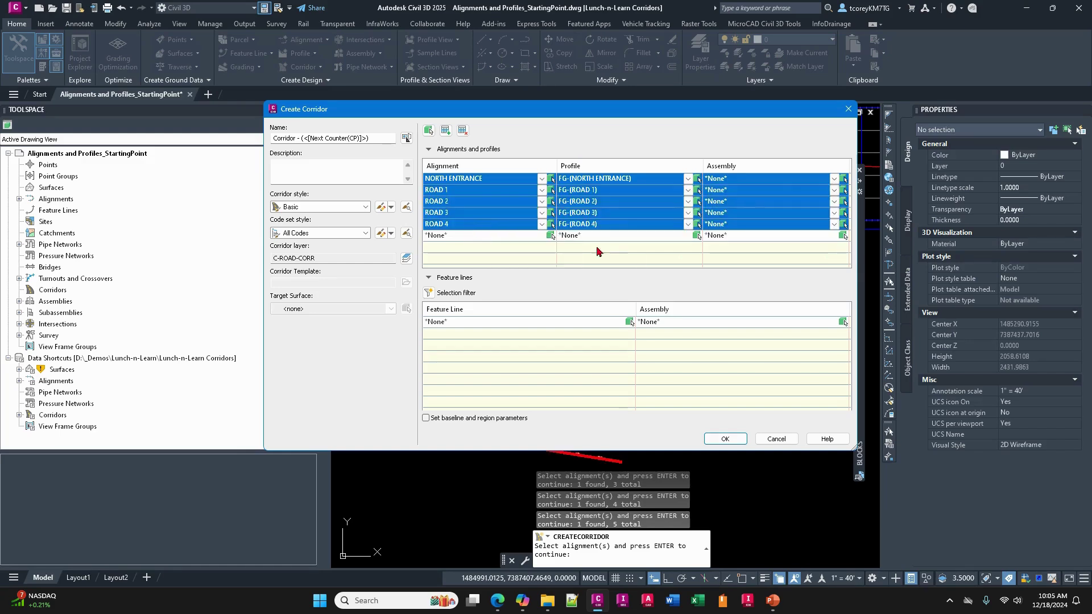
{"action": "left_click", "coordinate": [834, 180]}
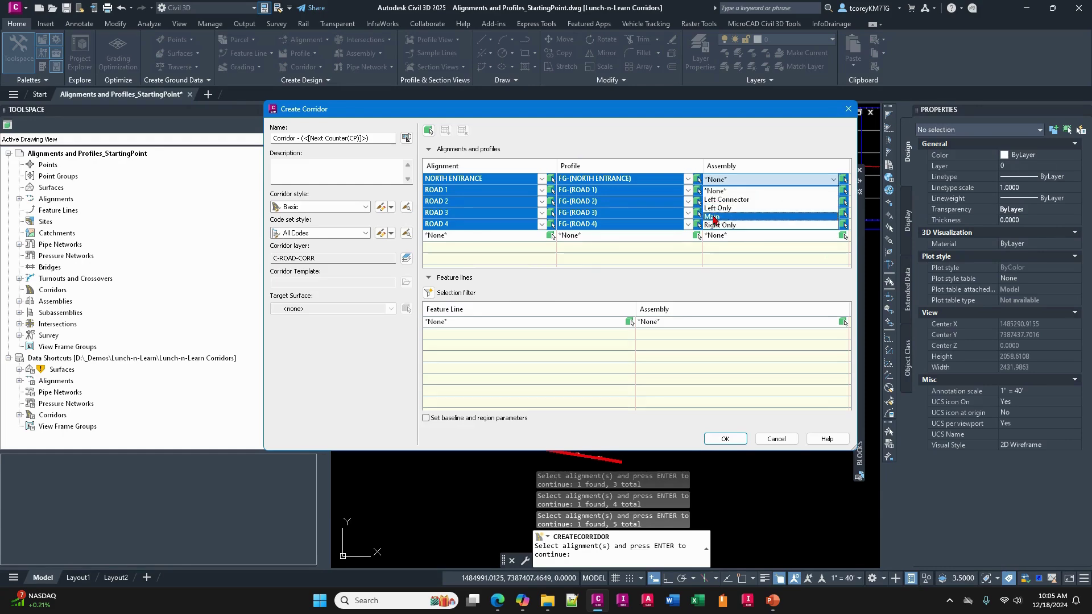
{"action": "left_click", "coordinate": [713, 218]}
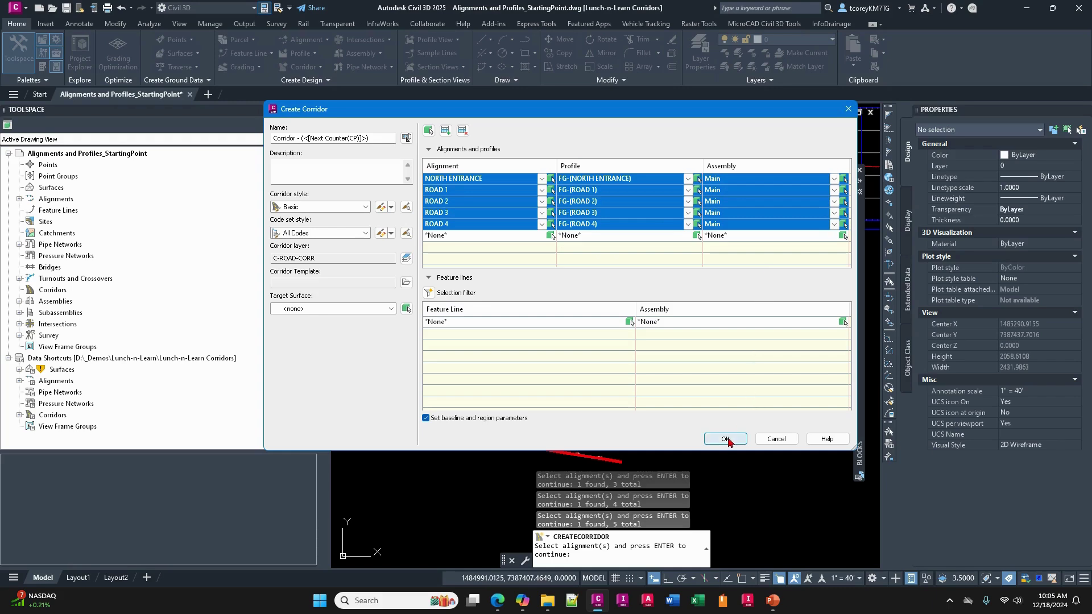
Create the corridor without a target surface, accept the listed baseline and region parameters, and dismiss the event list.
{"action": "left_click", "coordinate": [577, 360]}
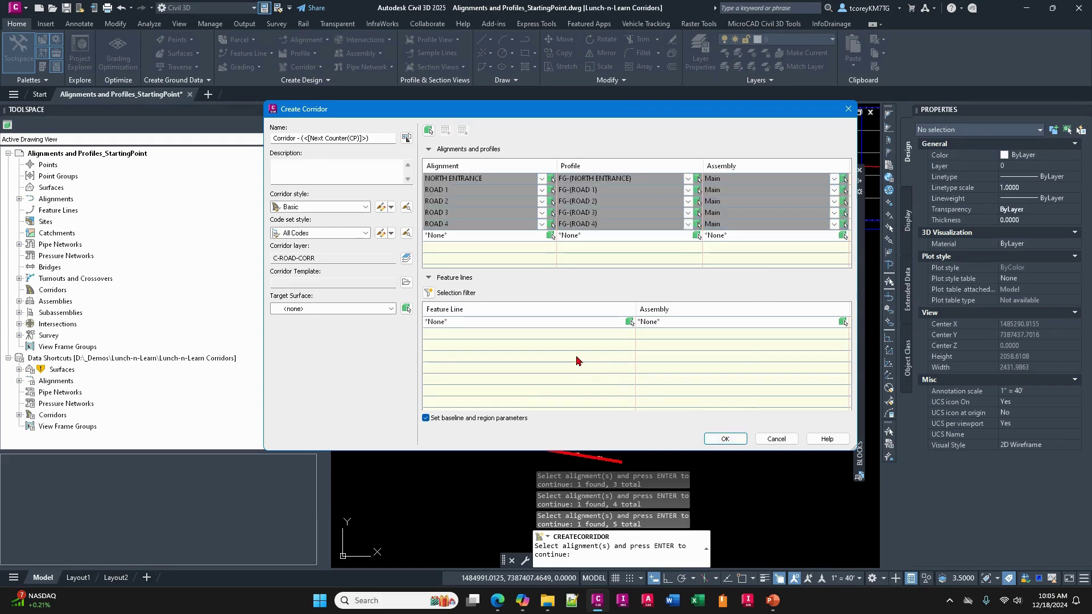
{"action": "left_click", "coordinate": [332, 312]}
{"action": "left_click", "coordinate": [332, 311]}
{"action": "left_click", "coordinate": [724, 440]}
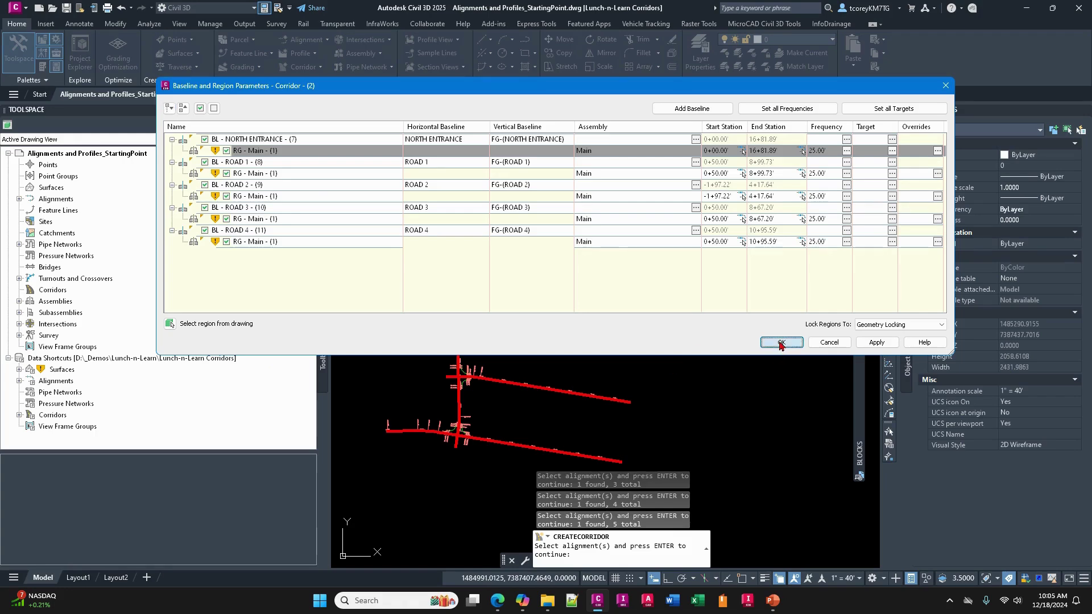
{"action": "left_click", "coordinate": [781, 342]}
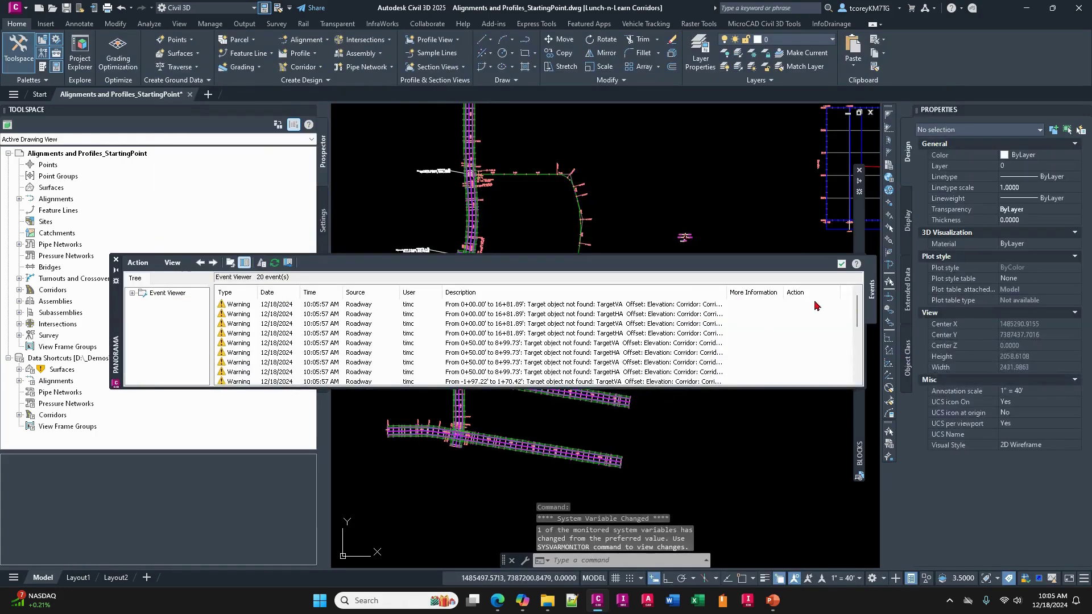
{"action": "left_click", "coordinate": [839, 265]}
{"action": "key", "text": "Escape"}
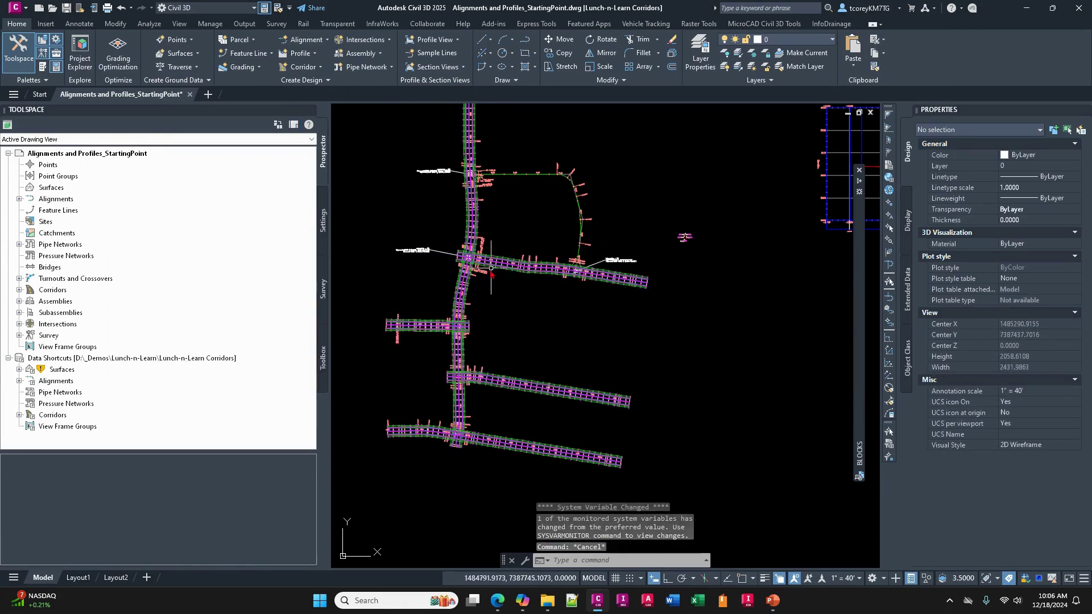
Pull the south end of the NORTH ENTRANCE corridor region back to just before the curb returns at the ROAD 4 intersection.
{"action": "scroll", "coordinate": [470, 338], "scroll_direction": "up", "scroll_amount": 4}
{"action": "middle_click_drag", "start_coordinate": [489, 170], "coordinate": [647, 270]}
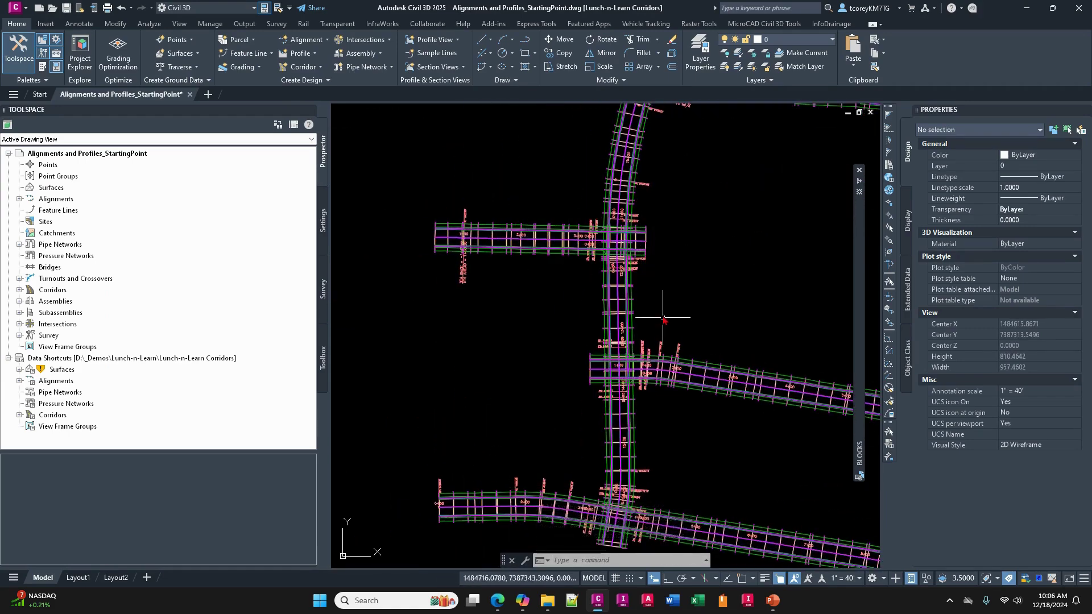
{"action": "middle_click_drag", "start_coordinate": [658, 314], "coordinate": [608, 232]}
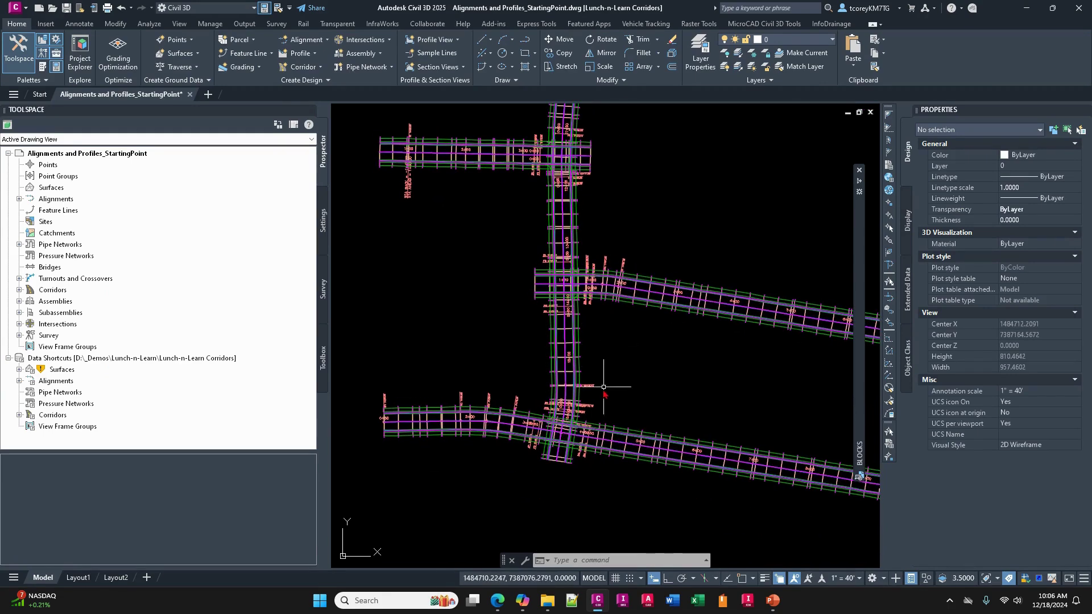
{"action": "scroll", "coordinate": [564, 461], "scroll_direction": "up", "scroll_amount": 4}
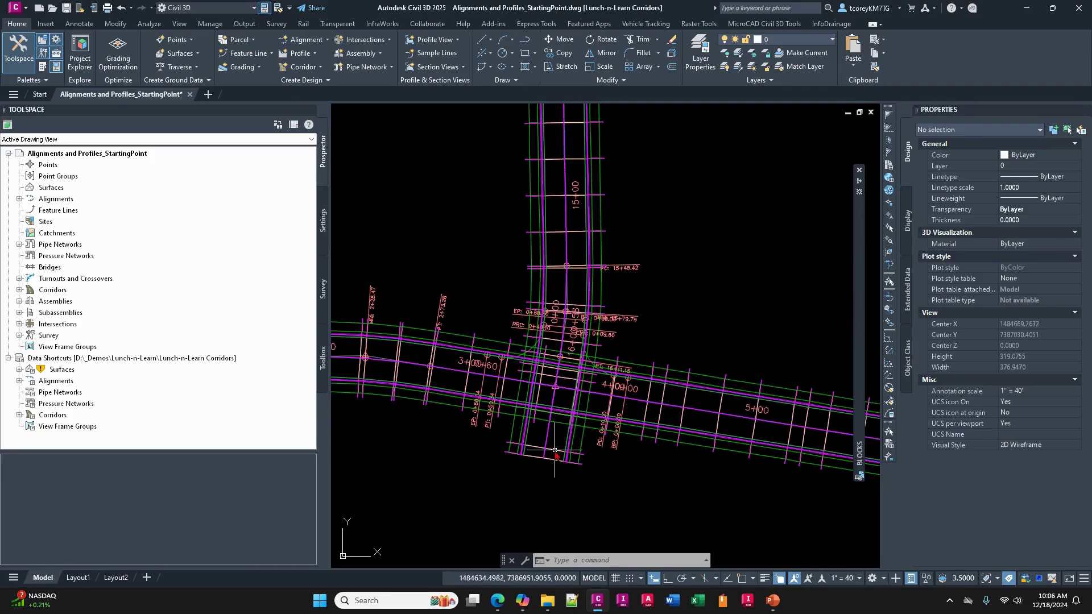
{"action": "left_click", "coordinate": [555, 450]}
{"action": "left_click", "coordinate": [555, 451]}
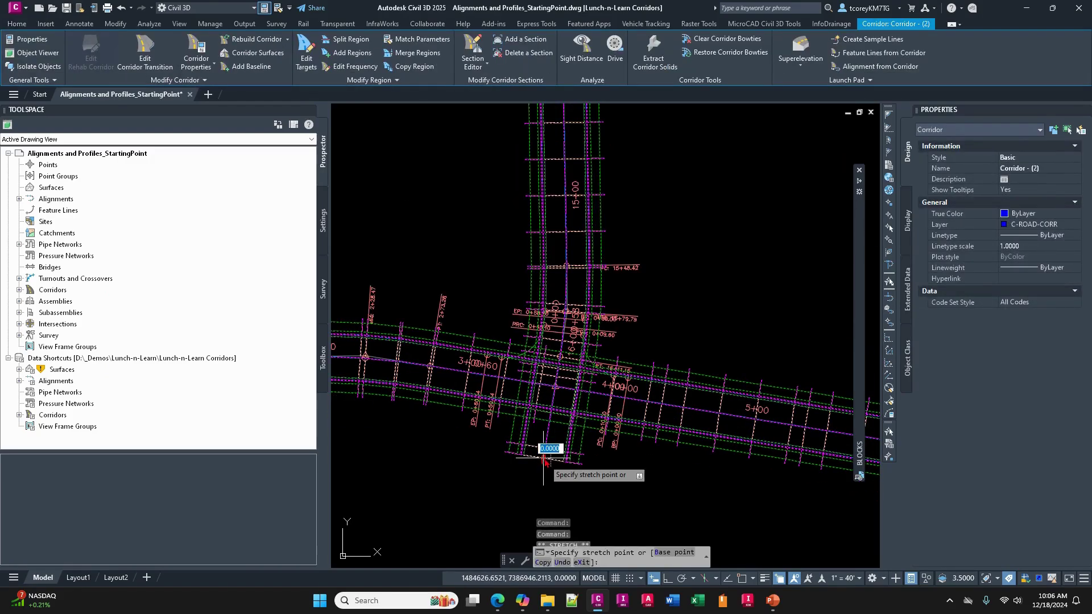
{"action": "left_click", "coordinate": [568, 336]}
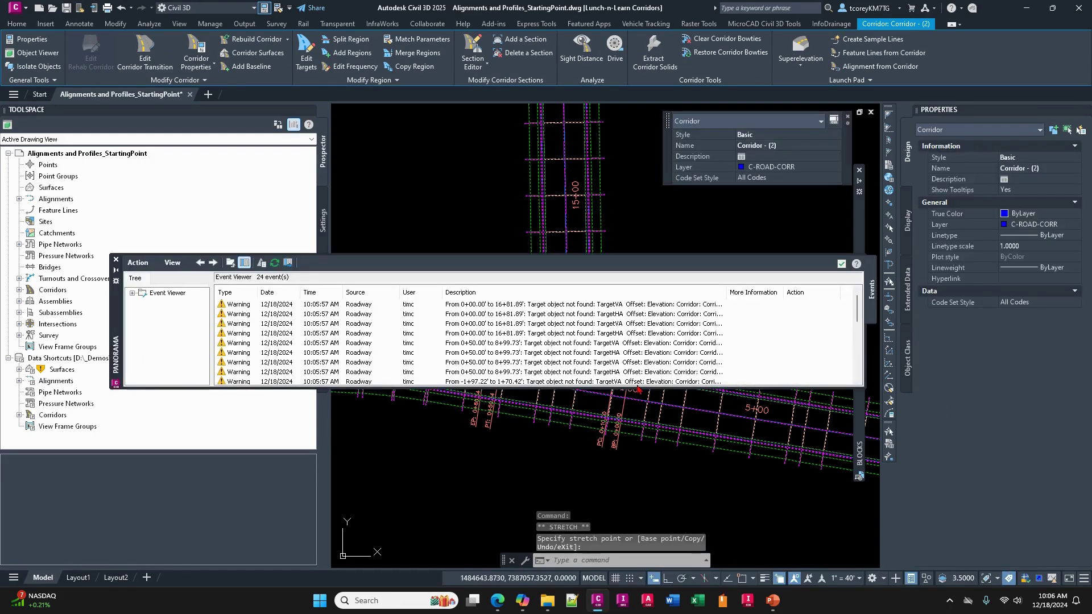
{"action": "left_click", "coordinate": [842, 264]}
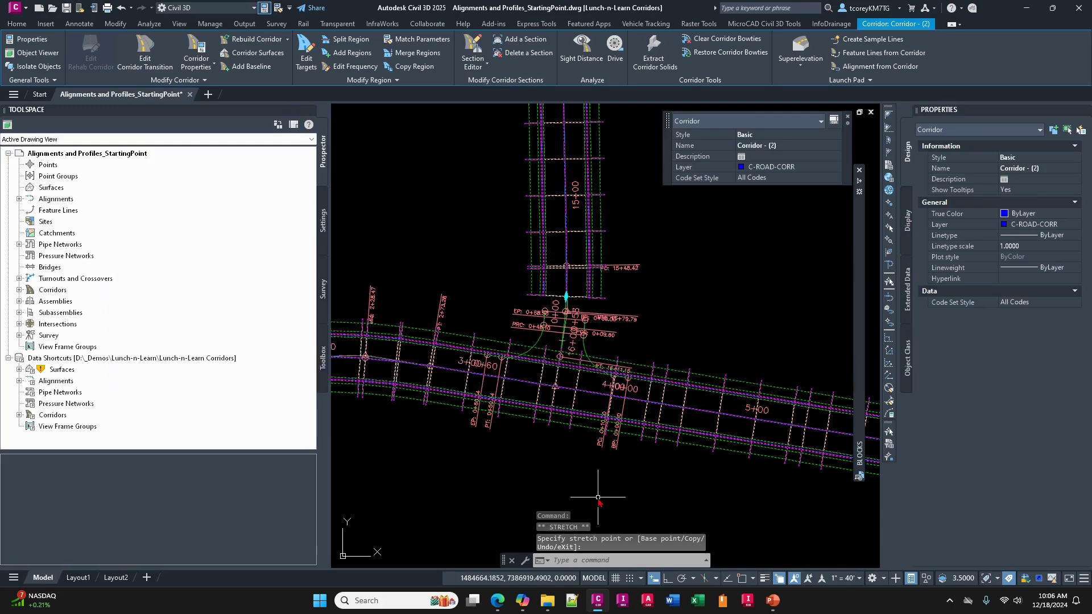
{"action": "scroll", "coordinate": [541, 480], "scroll_direction": "down", "scroll_amount": 3}
{"action": "scroll", "coordinate": [535, 472], "scroll_direction": "down", "scroll_amount": 3}
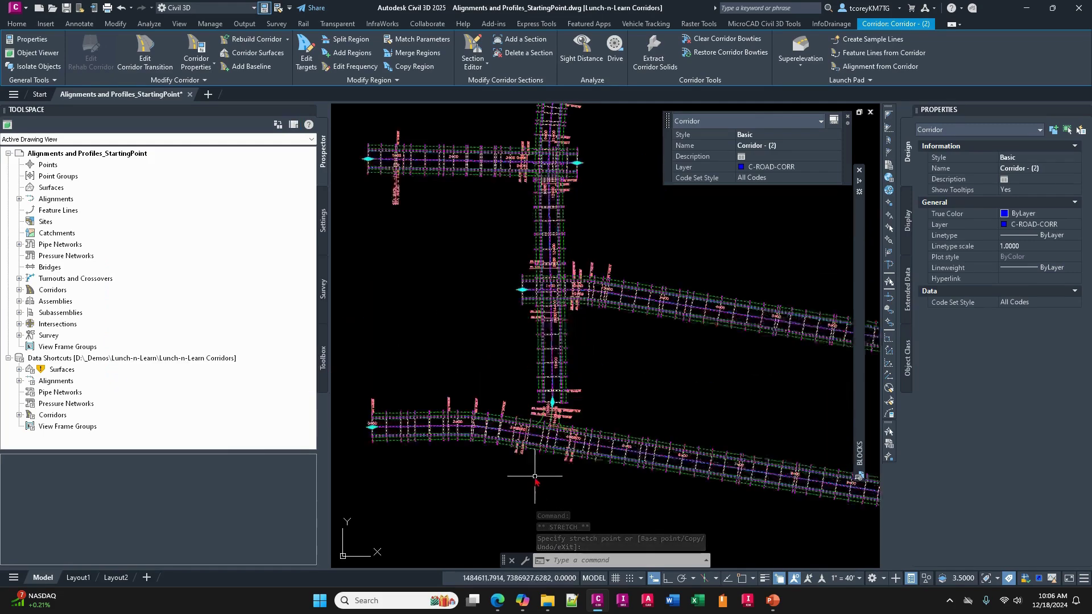
{"action": "key", "text": "Escape"}
{"action": "key", "text": "Escape"}
{"action": "key", "text": "F1"}
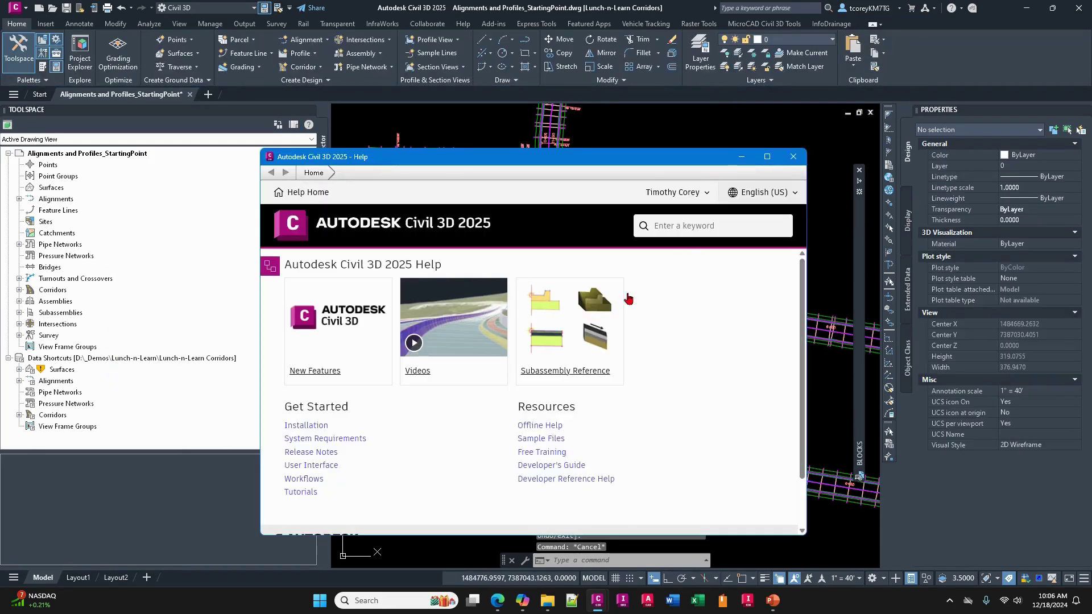
{"action": "left_click", "coordinate": [792, 157]}
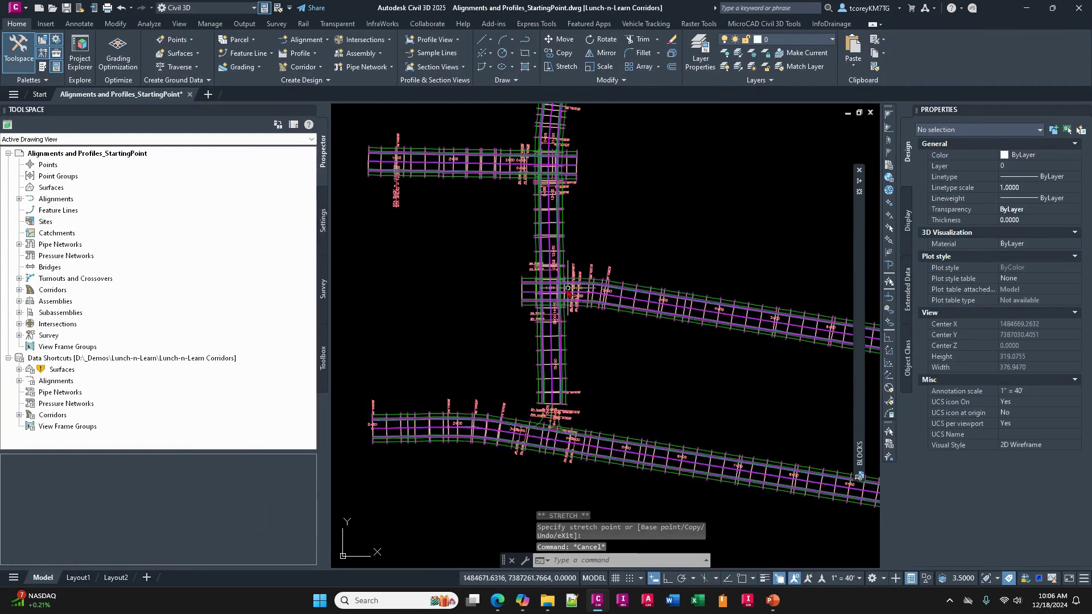
Move the start of the ROAD 3 corridor region east, just past the curb returns at the NORTH ENTRANCE intersection.
{"action": "scroll", "coordinate": [568, 288], "scroll_direction": "up", "scroll_amount": 4}
{"action": "left_click", "coordinate": [462, 285]}
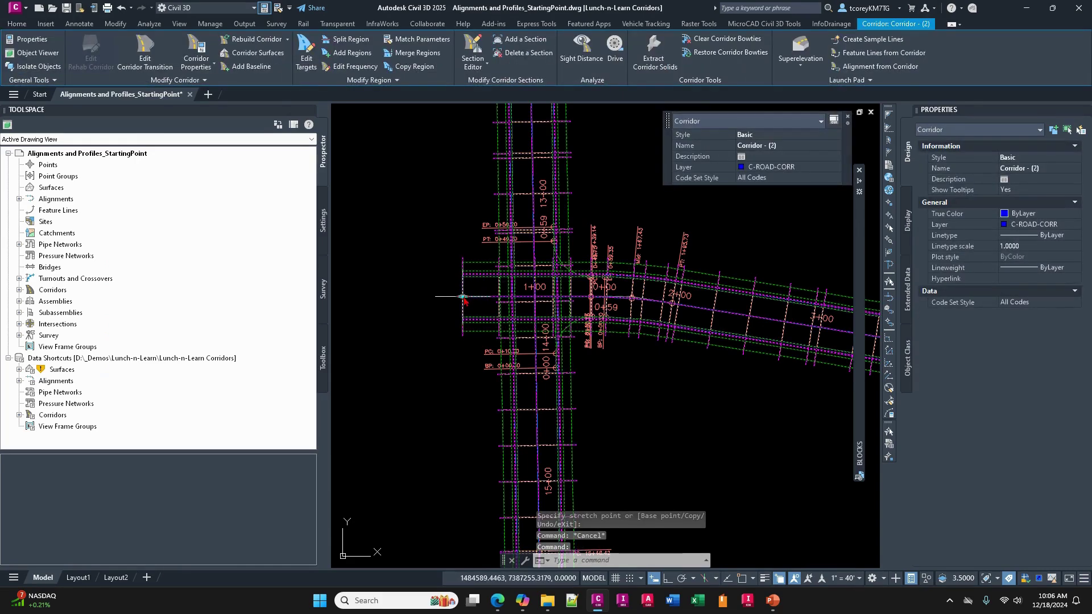
{"action": "left_click", "coordinate": [462, 296]}
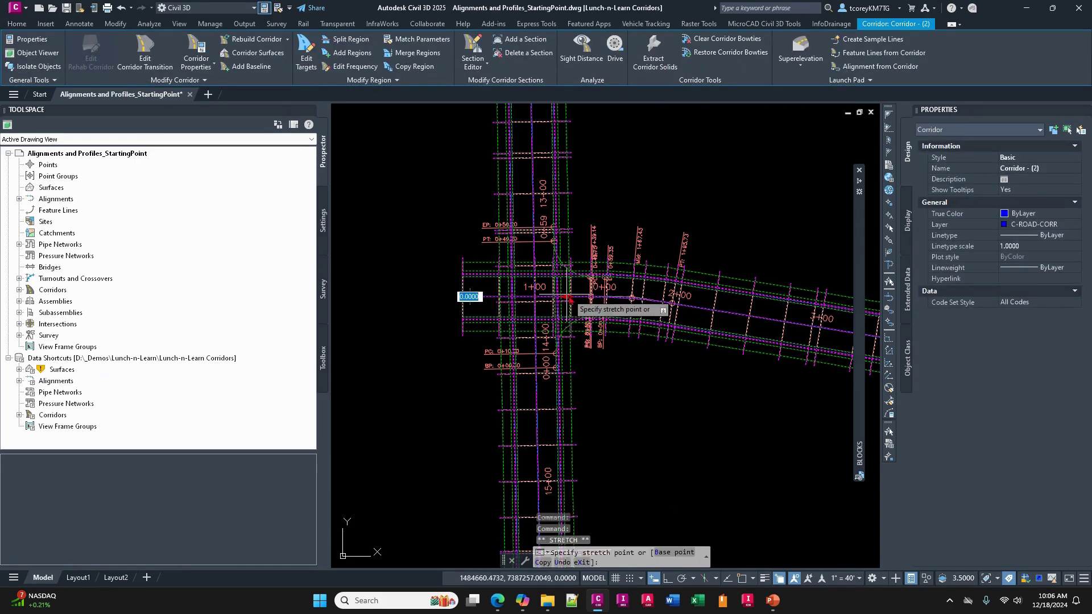
{"action": "left_click", "coordinate": [623, 305]}
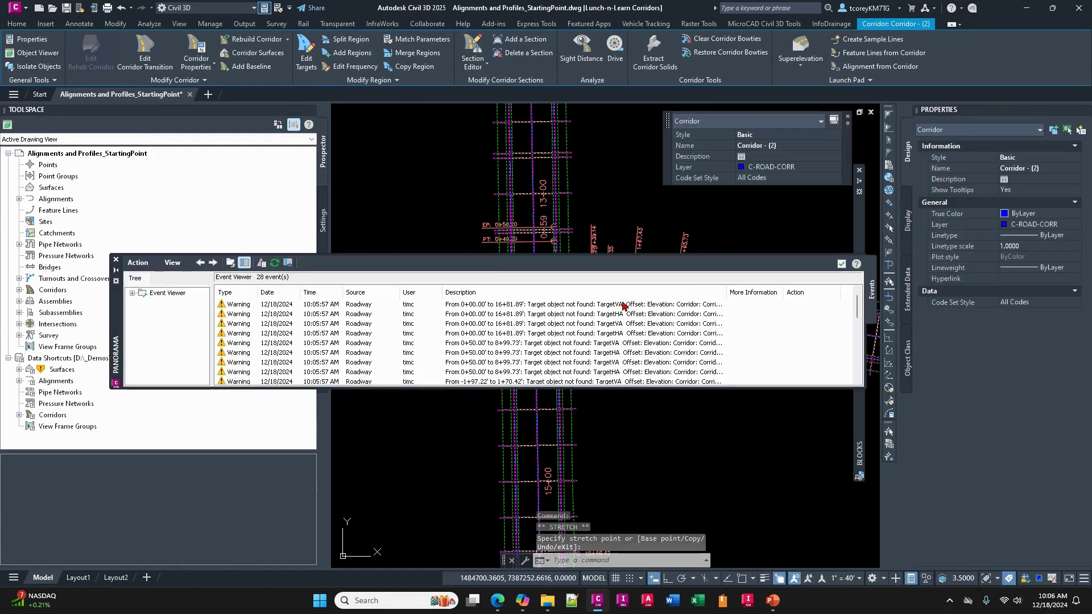
{"action": "left_click", "coordinate": [842, 263]}
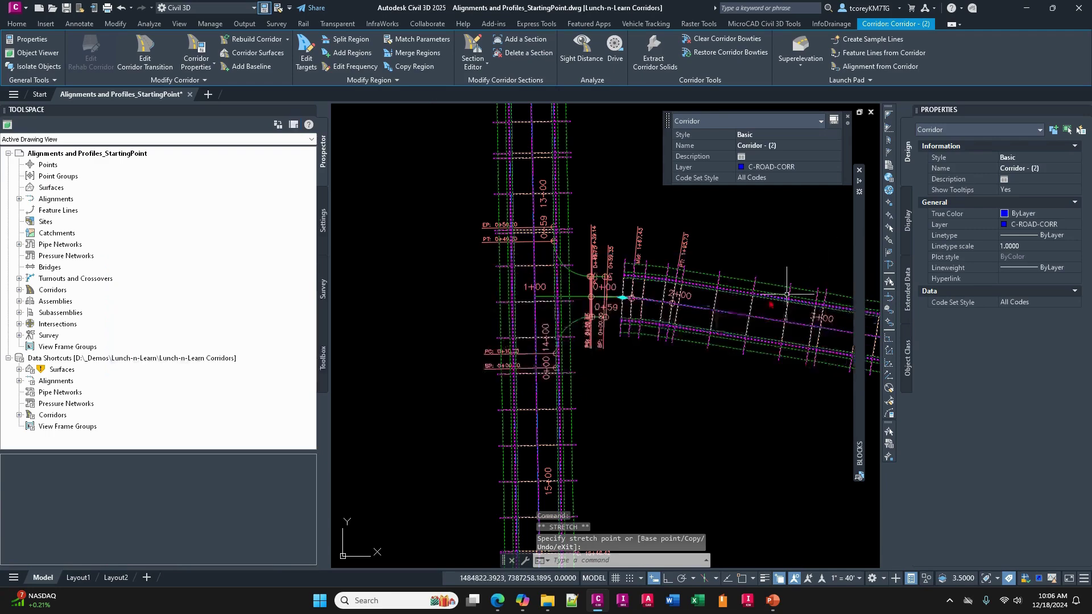
{"action": "key", "text": "Escape"}
Shorten the east end of the ROAD 3 corridor region to just past station 8+00.
{"action": "scroll", "coordinate": [661, 310], "scroll_direction": "down", "scroll_amount": 2}
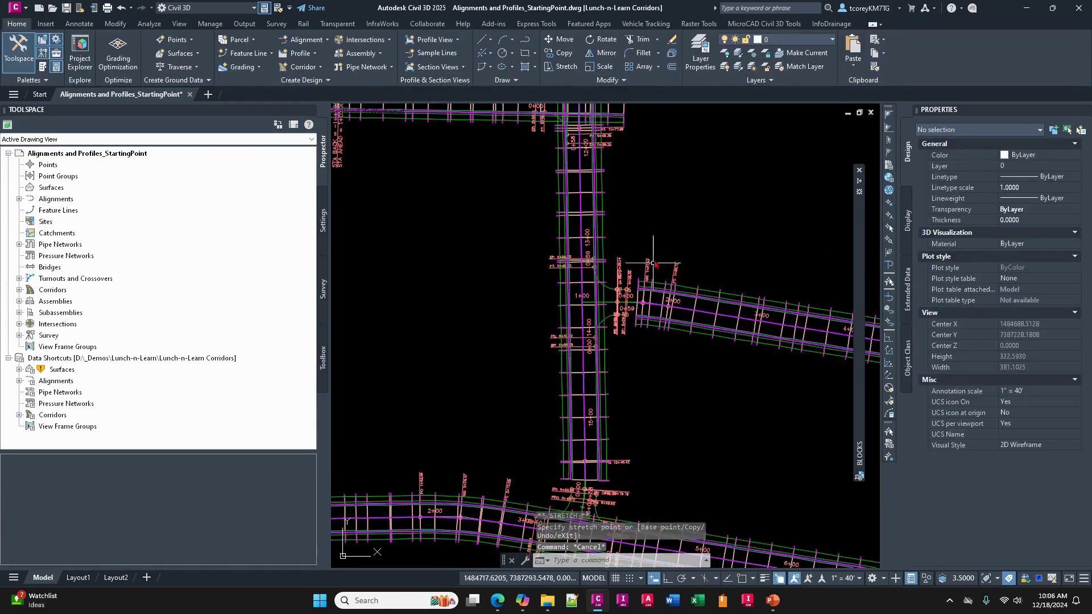
{"action": "middle_click_drag", "start_coordinate": [656, 237], "coordinate": [635, 281]}
{"action": "scroll", "coordinate": [626, 342], "scroll_direction": "down", "scroll_amount": 6}
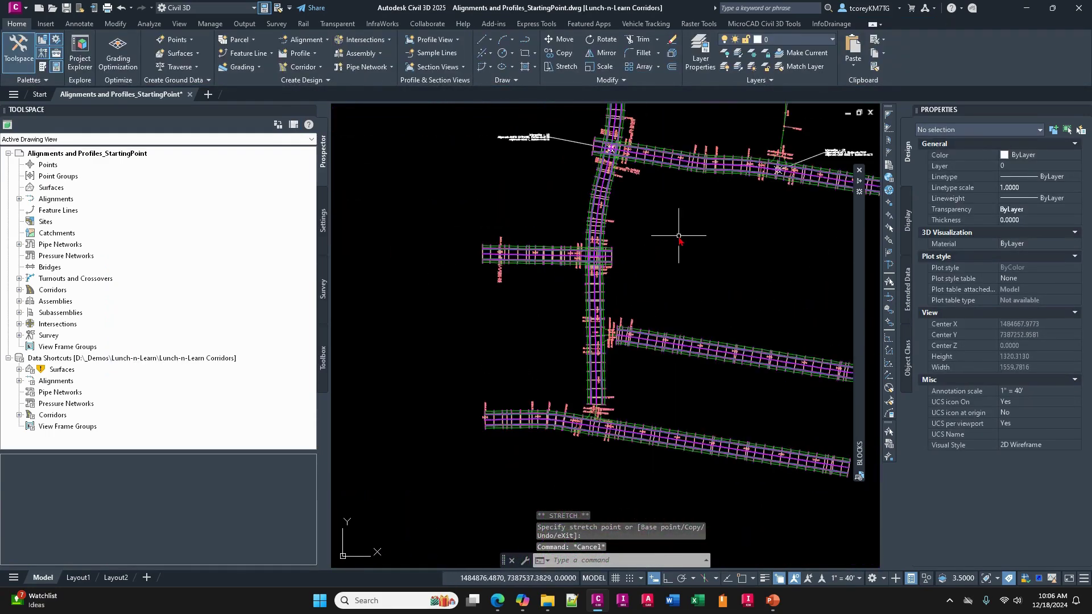
{"action": "mouse_move", "coordinate": [675, 224]}
{"action": "middle_mouse_down"}
{"action": "mouse_move", "coordinate": [542, 313]}
{"action": "mouse_move", "coordinate": [567, 324]}
{"action": "mouse_move", "coordinate": [567, 344]}
{"action": "mouse_move", "coordinate": [563, 324]}
{"action": "middle_mouse_up"}
{"action": "scroll", "coordinate": [746, 346], "scroll_direction": "up", "scroll_amount": 5}
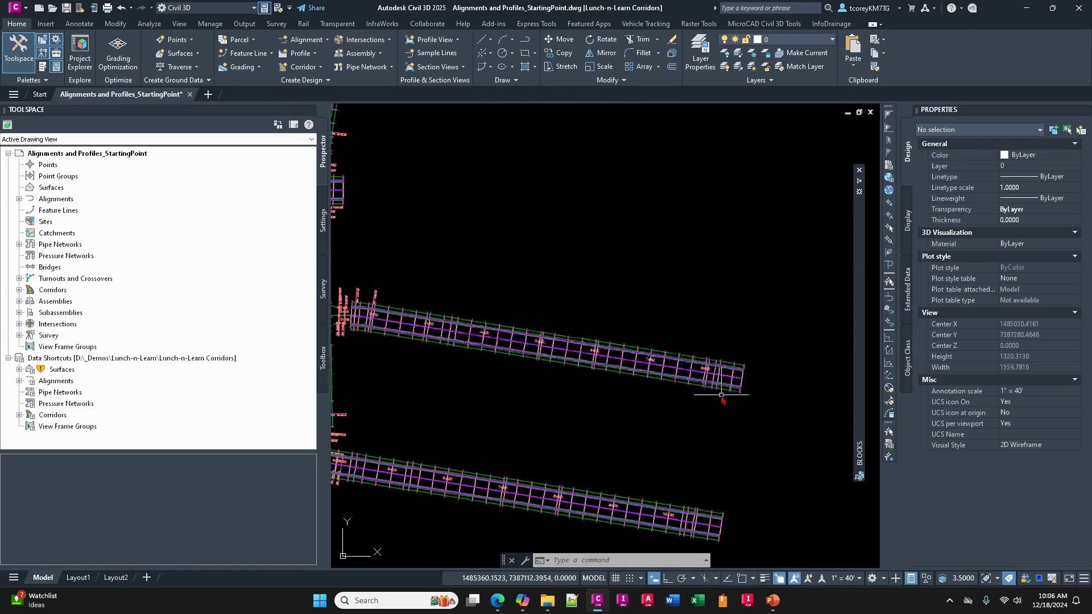
{"action": "left_click", "coordinate": [750, 337]}
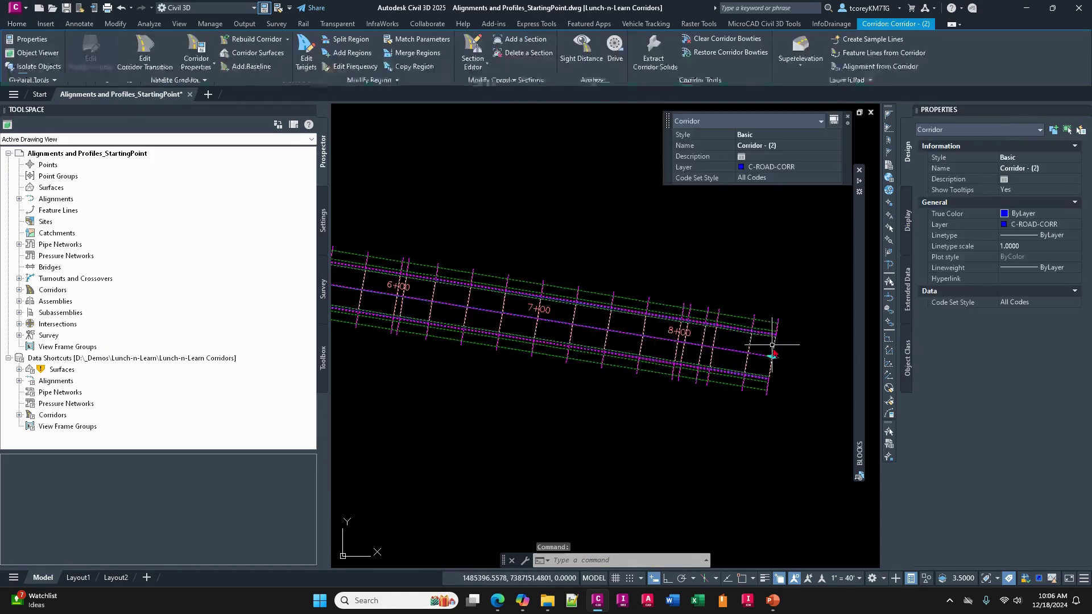
{"action": "left_click", "coordinate": [775, 362]}
{"action": "left_click", "coordinate": [726, 354]}
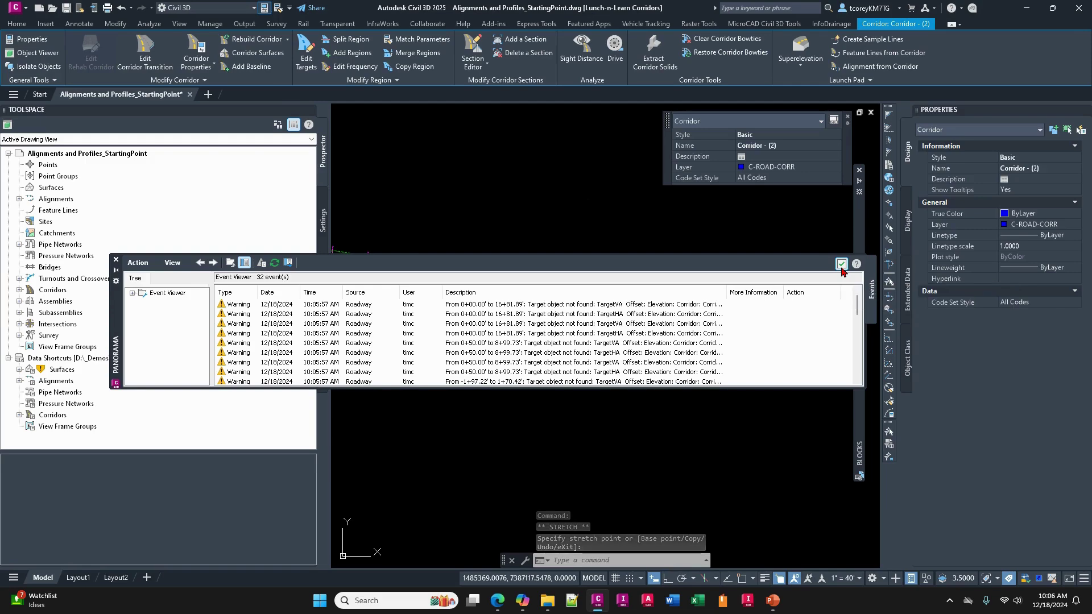
{"action": "left_click", "coordinate": [841, 265]}
Shorten the east end of the ROAD 4 corridor region to just past station 10+00.
{"action": "scroll", "coordinate": [715, 419], "scroll_direction": "down", "scroll_amount": 3}
{"action": "middle_click_drag", "start_coordinate": [715, 420], "coordinate": [678, 251]}
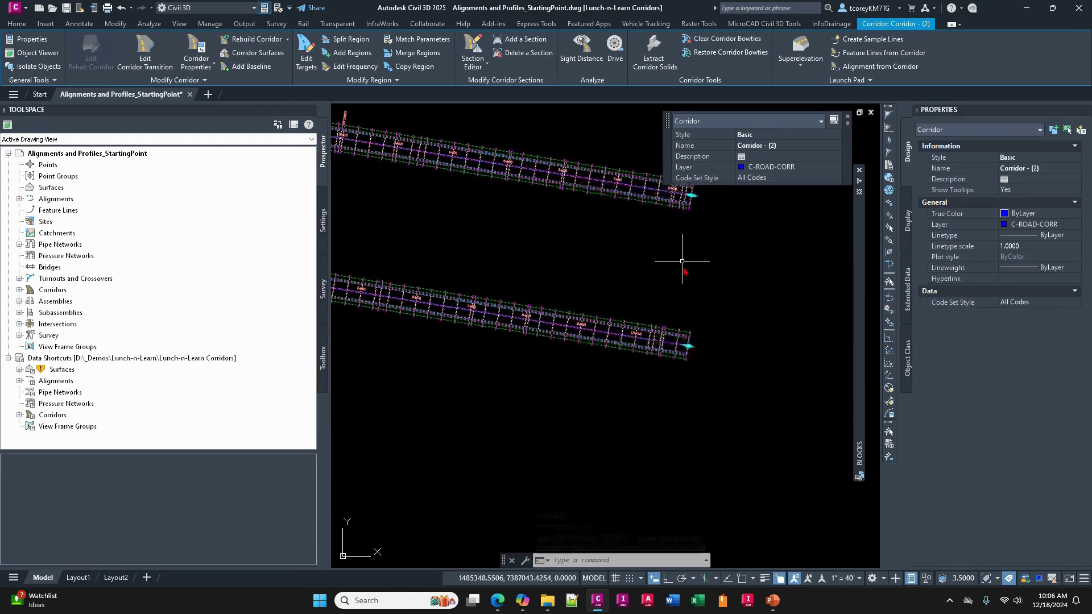
{"action": "left_click", "coordinate": [686, 351]}
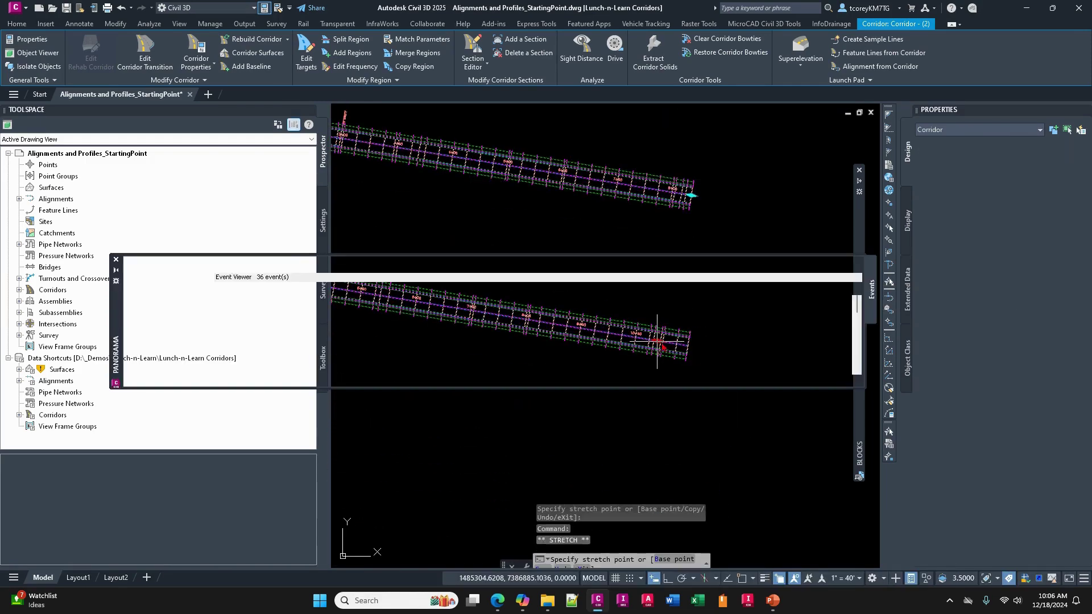
{"action": "left_click", "coordinate": [842, 264]}
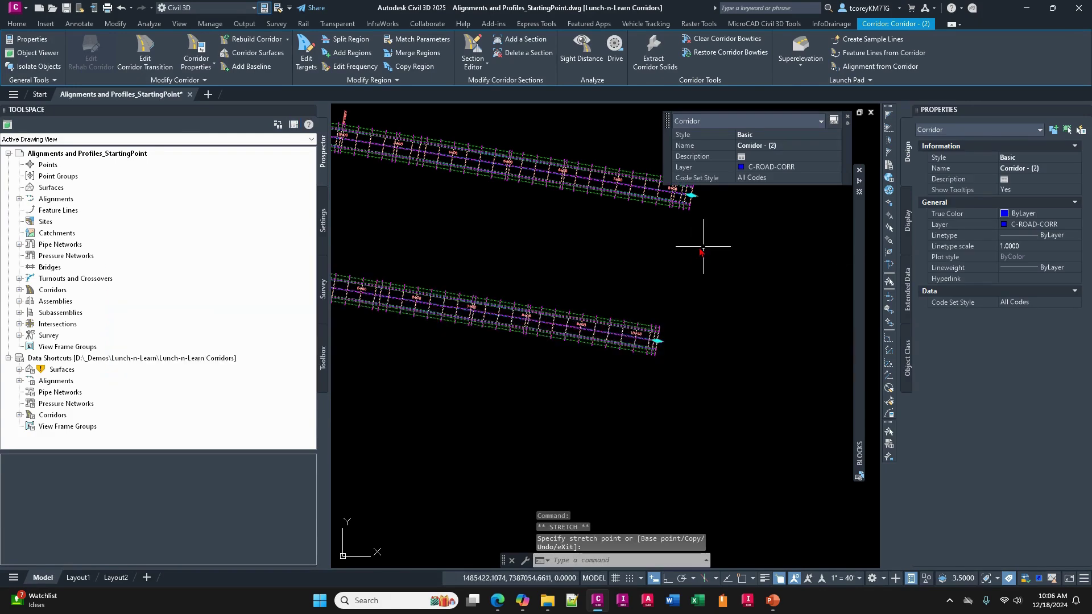
Pull back the east end of the ROAD 1 corridor region slightly and deselect the corridor.
{"action": "scroll", "coordinate": [687, 248], "scroll_direction": "down", "scroll_amount": 6}
{"action": "middle_click_drag", "start_coordinate": [636, 233], "coordinate": [587, 369]}
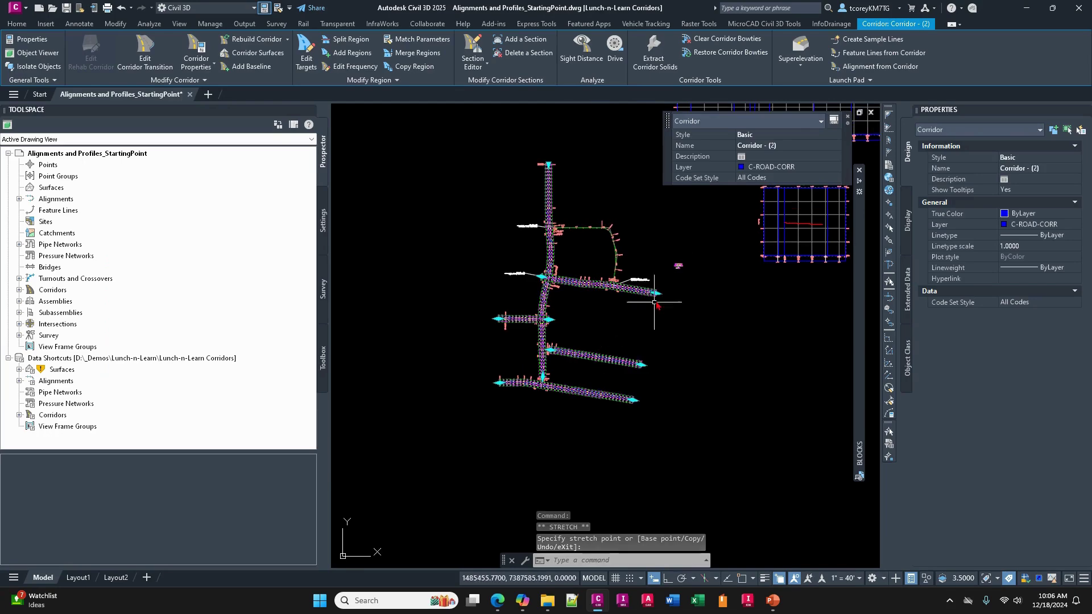
{"action": "left_click", "coordinate": [644, 292]}
{"action": "left_click", "coordinate": [644, 294]}
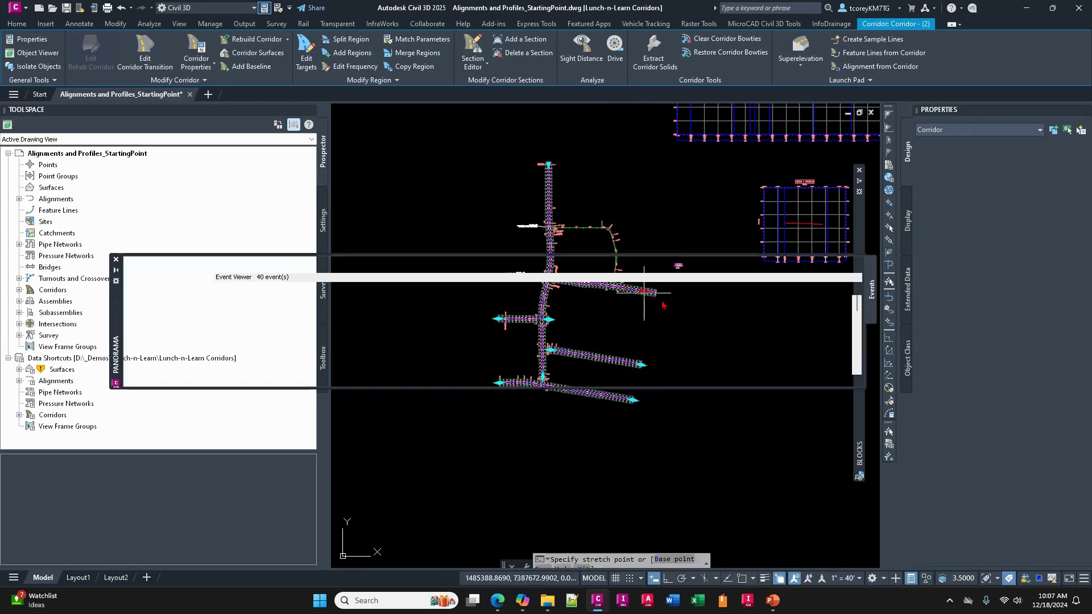
{"action": "left_click", "coordinate": [842, 264]}
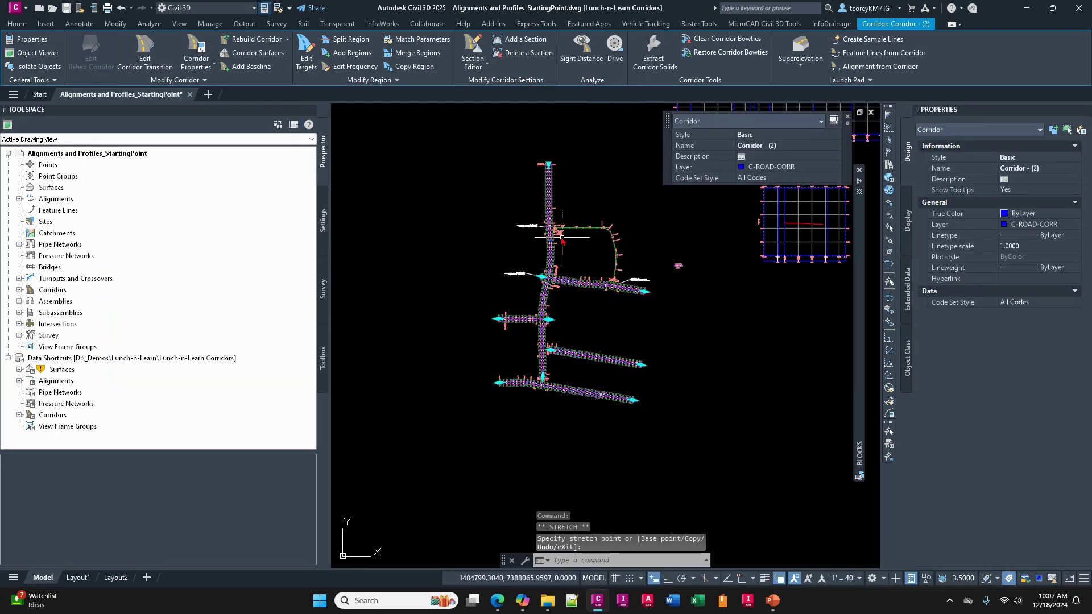
{"action": "scroll", "coordinate": [563, 244], "scroll_direction": "up", "scroll_amount": 6}
{"action": "middle_click_drag", "start_coordinate": [595, 233], "coordinate": [595, 300]}
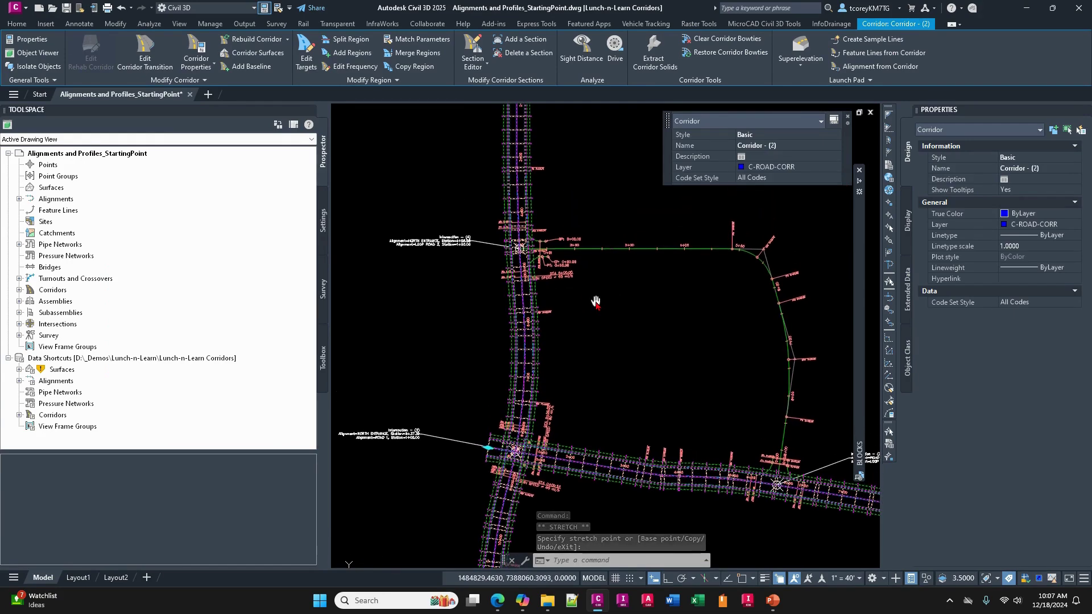
{"action": "key", "text": "Escape"}
{"action": "key", "text": "Escape"}
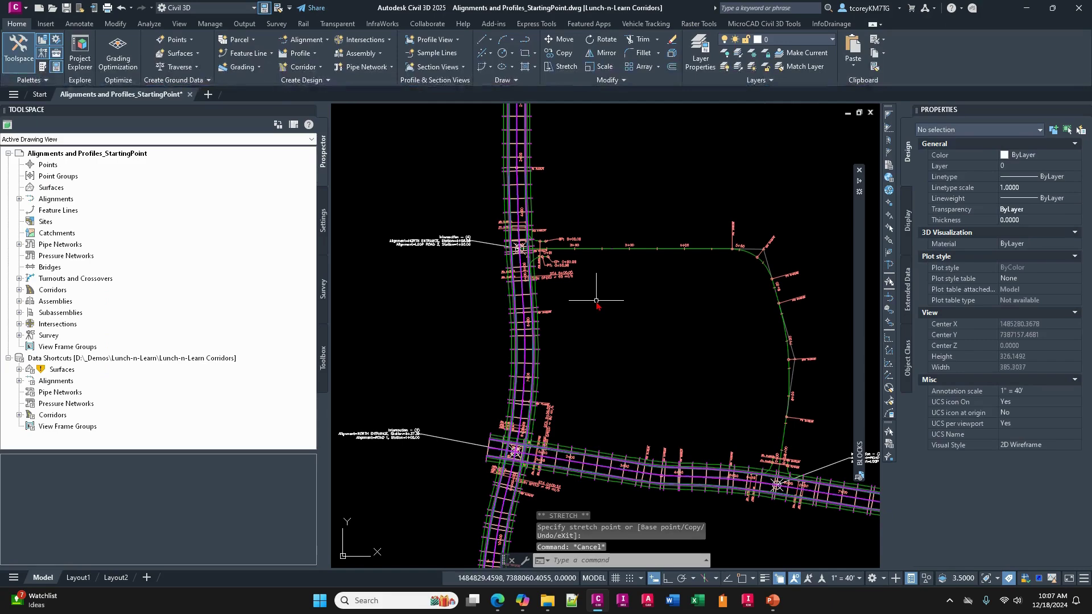
Move the start of the ROAD 1 corridor region east, just past the curb returns at the NORTH ENTRANCE intersection.
{"action": "middle_click_drag", "start_coordinate": [596, 301], "coordinate": [594, 204]}
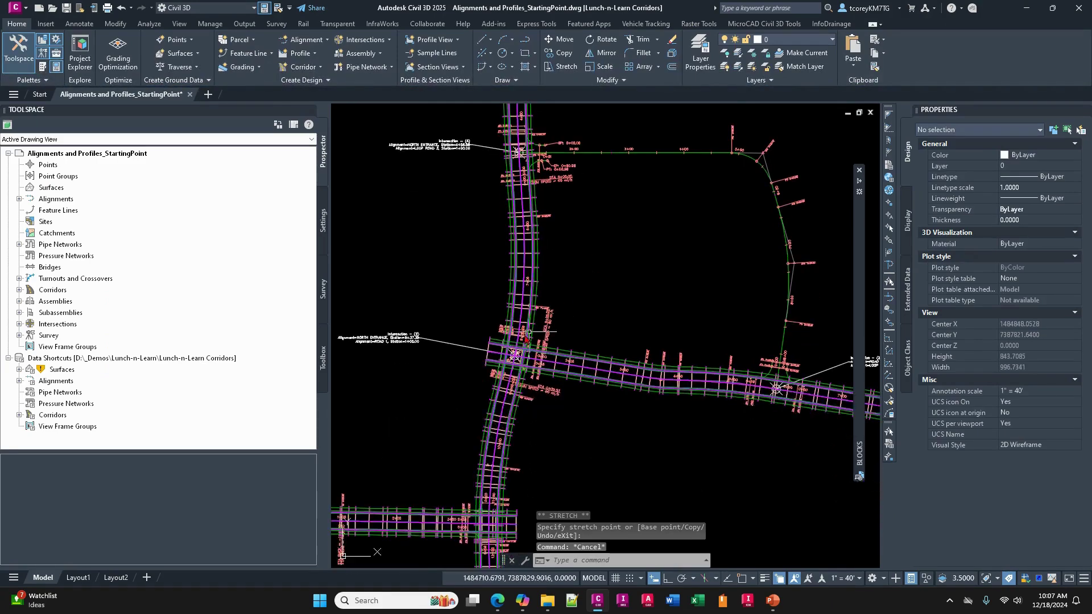
{"action": "left_click", "coordinate": [494, 346]}
{"action": "left_click", "coordinate": [492, 350]}
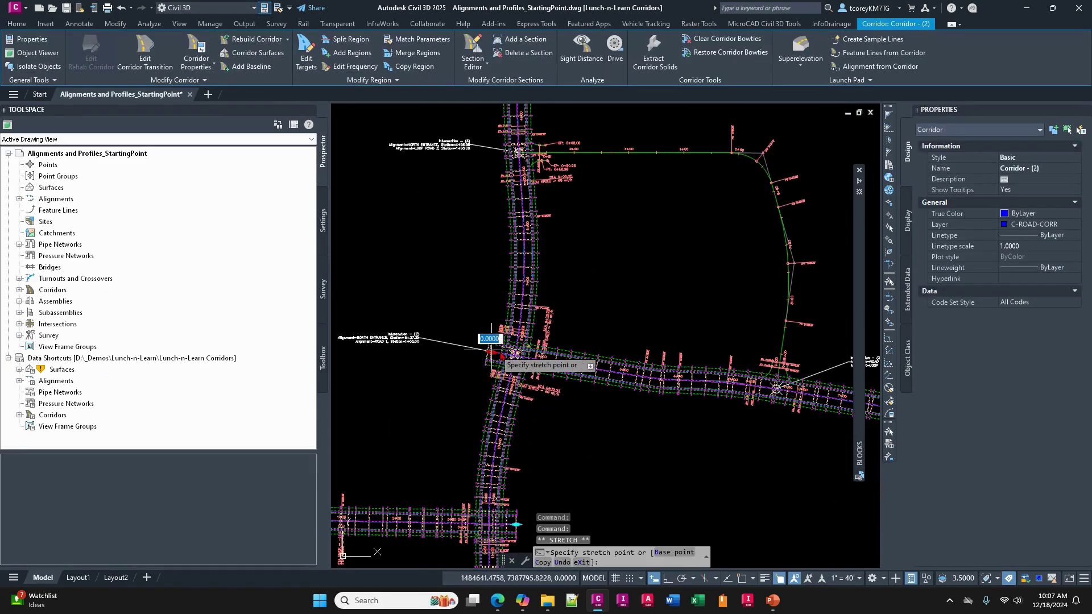
{"action": "left_click", "coordinate": [540, 356]}
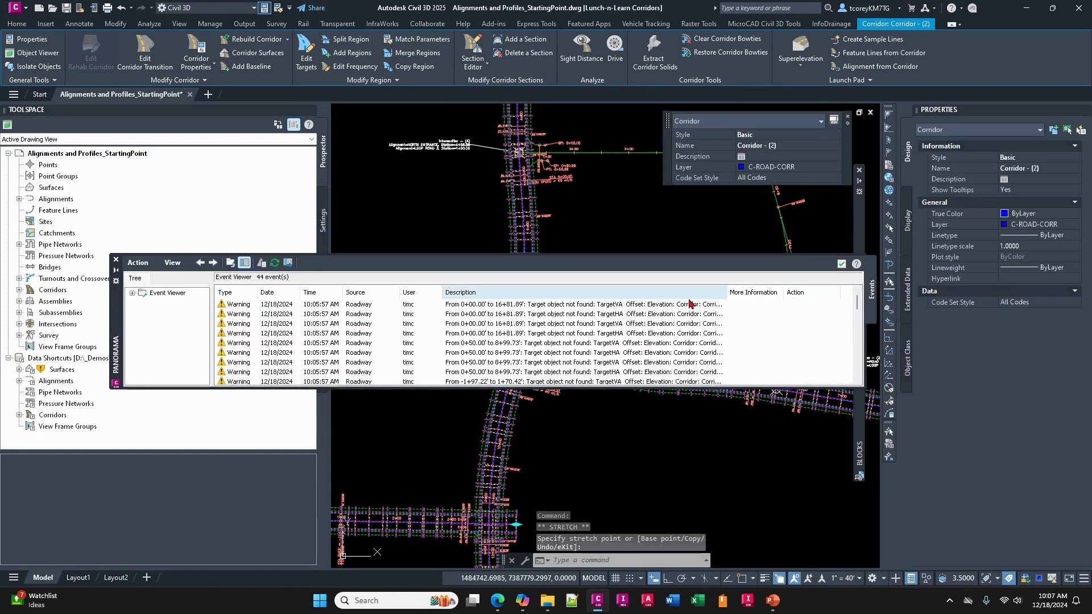
Read the details of the latest corridor target warning, dismiss the event list, and deselect the corridor.
{"action": "left_click_drag", "start_coordinate": [857, 302], "coordinate": [857, 375]}
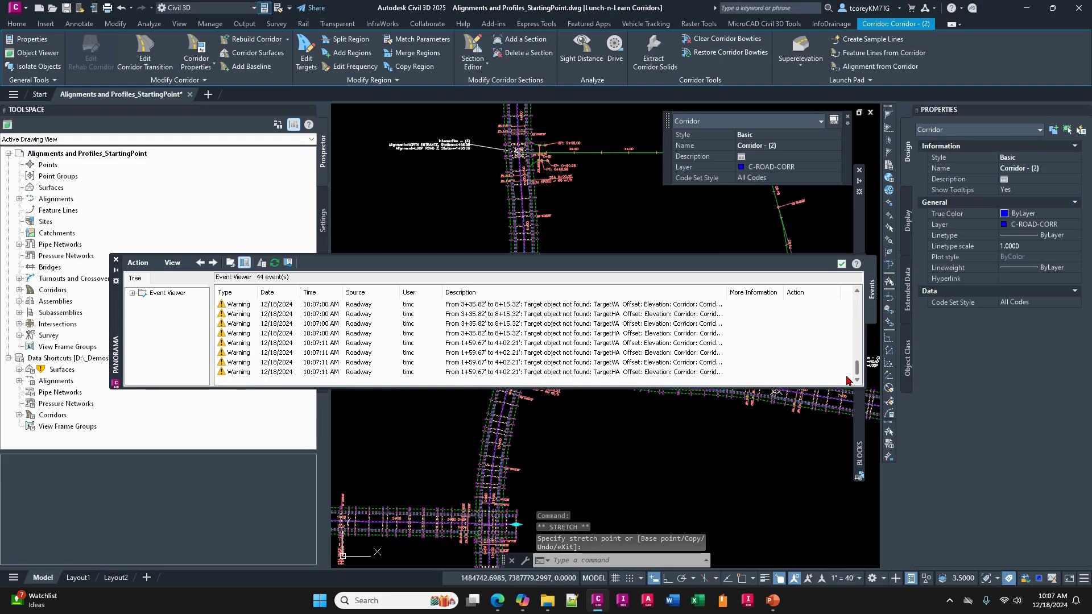
{"action": "left_click", "coordinate": [461, 373]}
{"action": "double_click", "coordinate": [462, 373]}
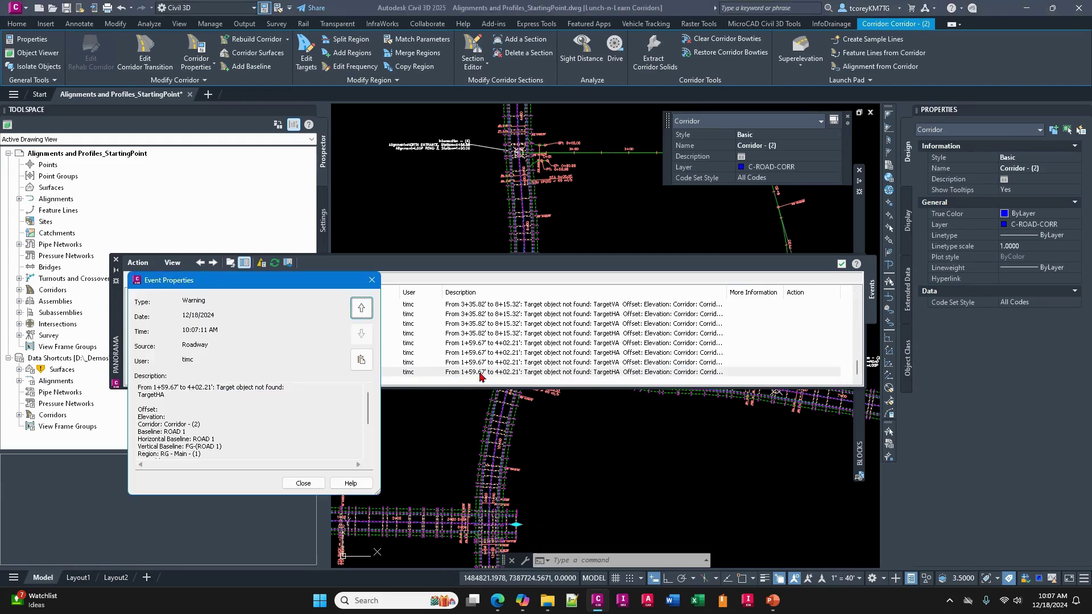
{"action": "left_click", "coordinate": [377, 279]}
{"action": "left_click", "coordinate": [841, 265]}
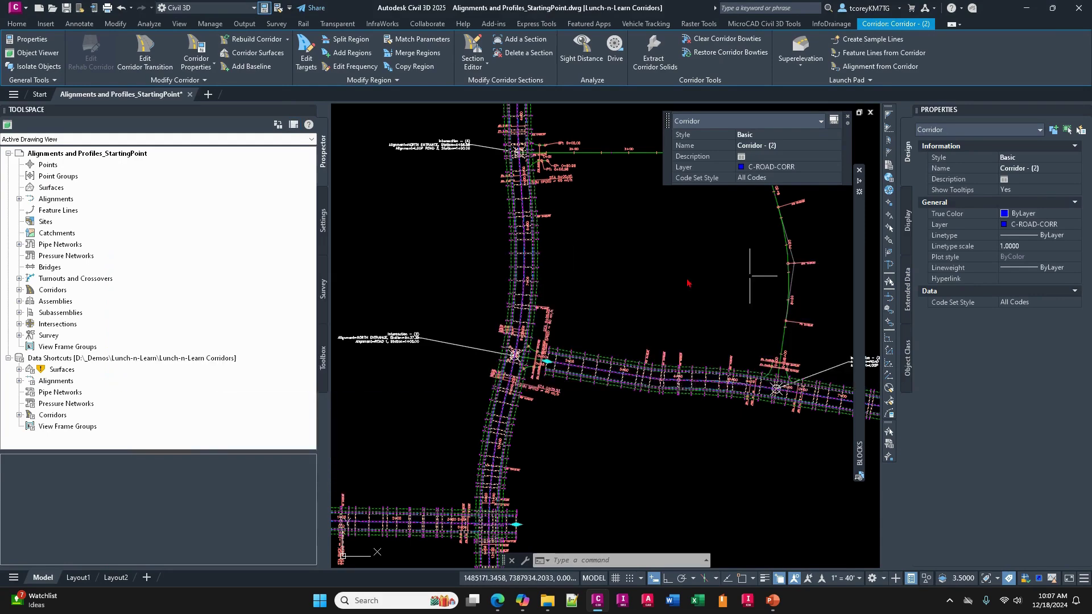
{"action": "key", "text": "Escape"}
Delete the three curb return alignment label groups at the intersection of ROAD 1 and NORTH ENTRANCE.
{"action": "middle_click_drag", "start_coordinate": [595, 275], "coordinate": [553, 290]}
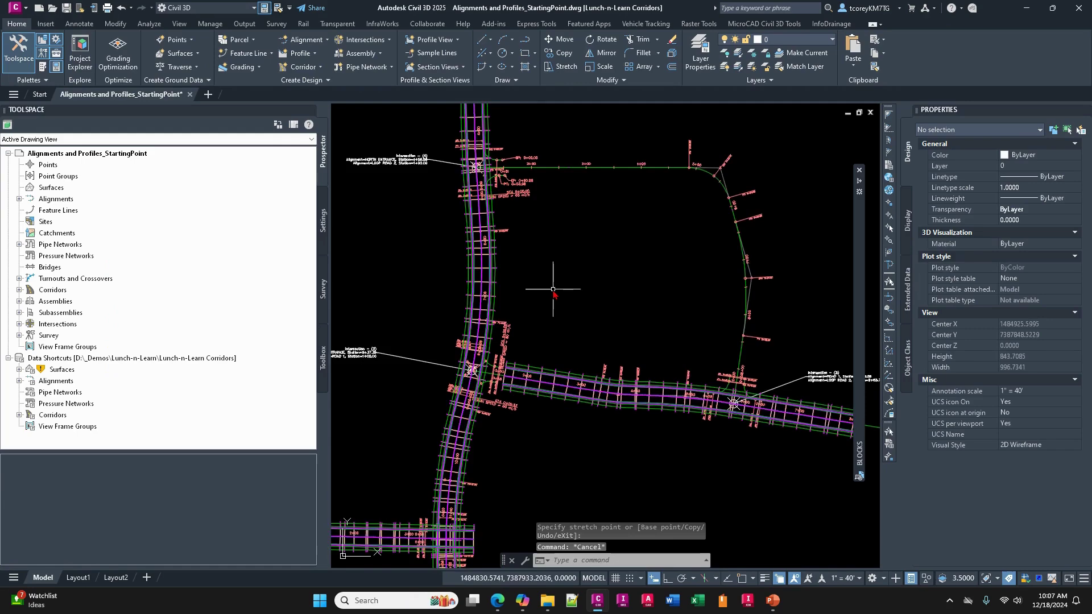
{"action": "scroll", "coordinate": [552, 290], "scroll_direction": "down", "scroll_amount": 2}
{"action": "scroll", "coordinate": [519, 344], "scroll_direction": "up", "scroll_amount": 6}
{"action": "middle_click_drag", "start_coordinate": [519, 343], "coordinate": [546, 317]}
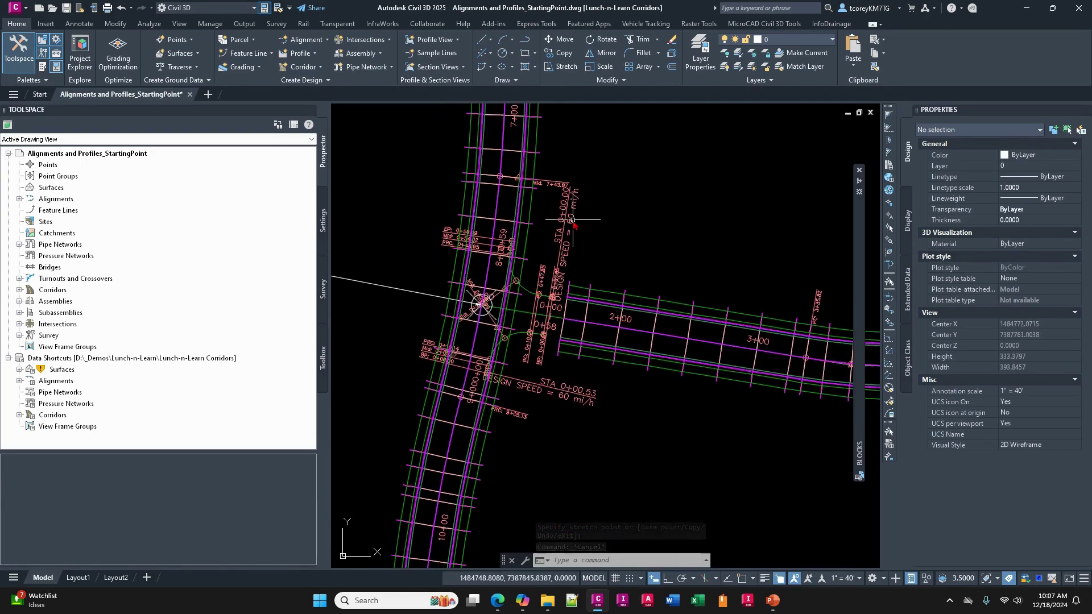
{"action": "left_click", "coordinate": [543, 272]}
{"action": "left_click", "coordinate": [540, 352]}
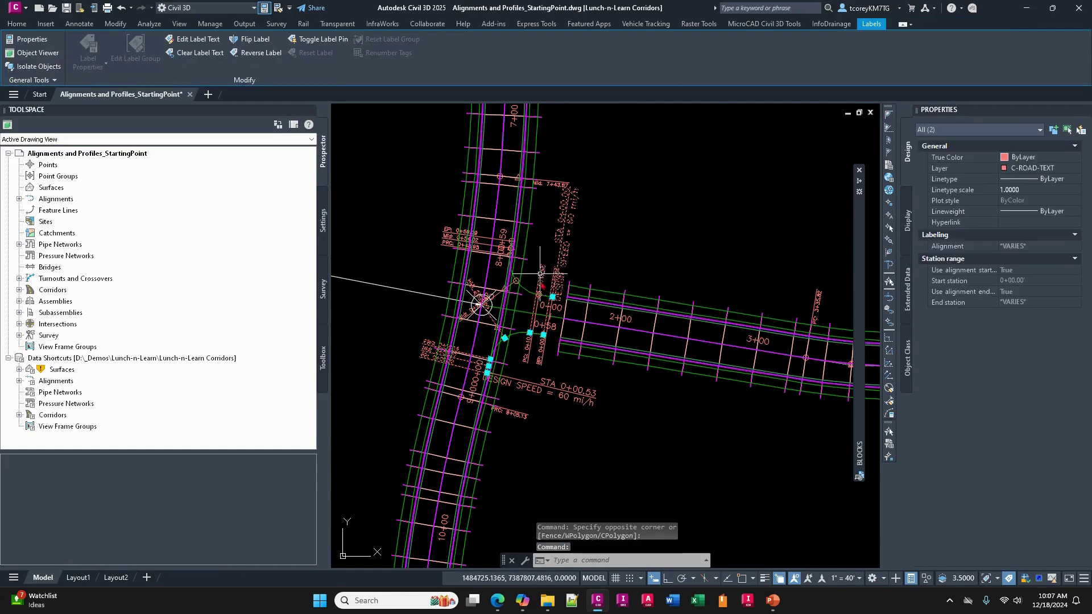
{"action": "left_click", "coordinate": [541, 353]}
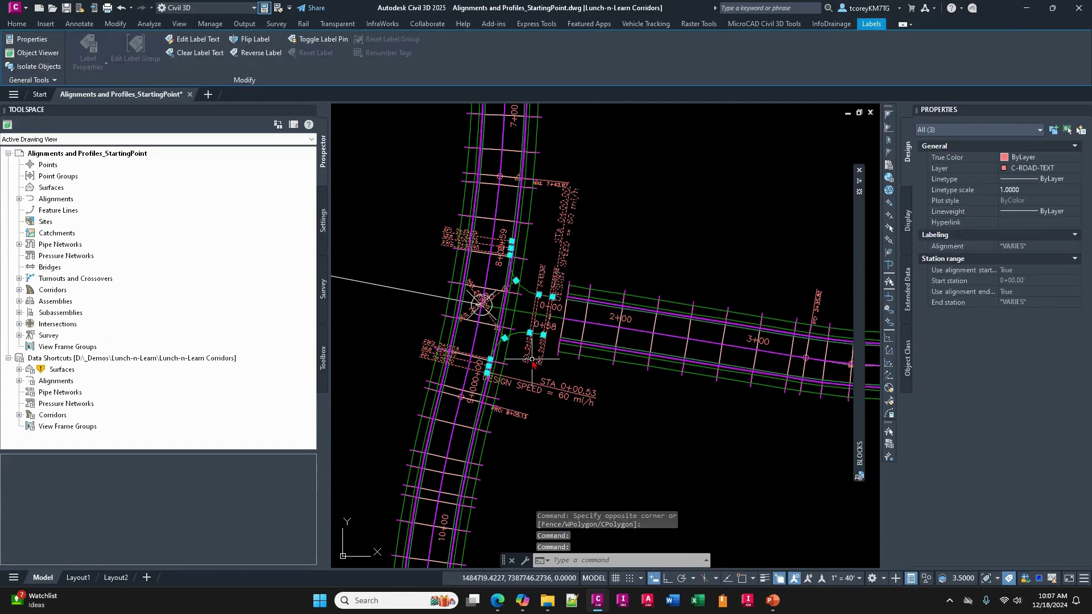
{"action": "key", "text": "Delete"}
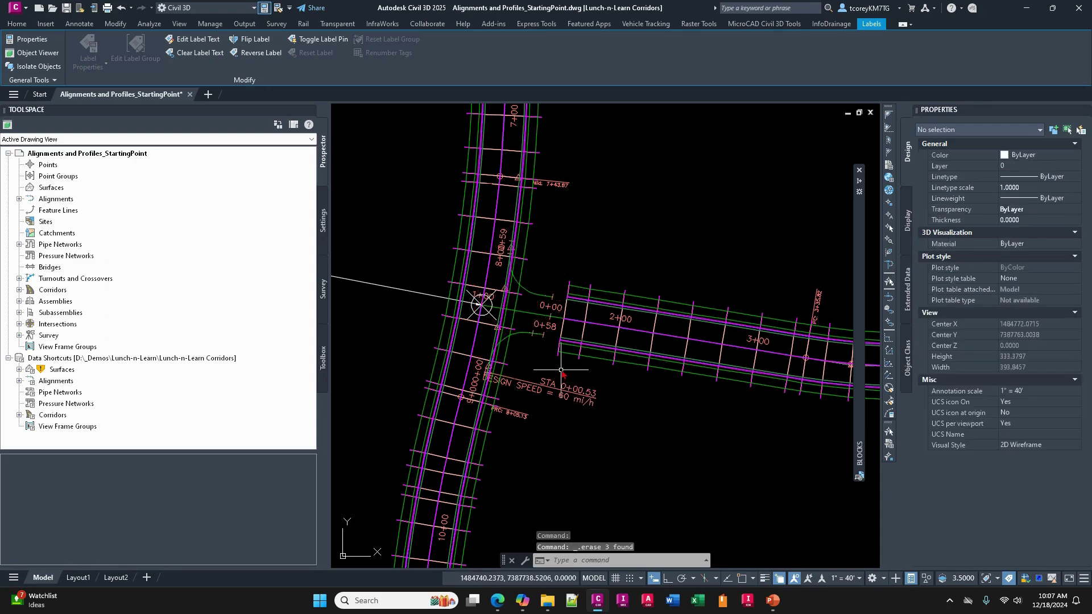
{"action": "key", "text": "Escape"}
{"action": "key", "text": "Escape"}
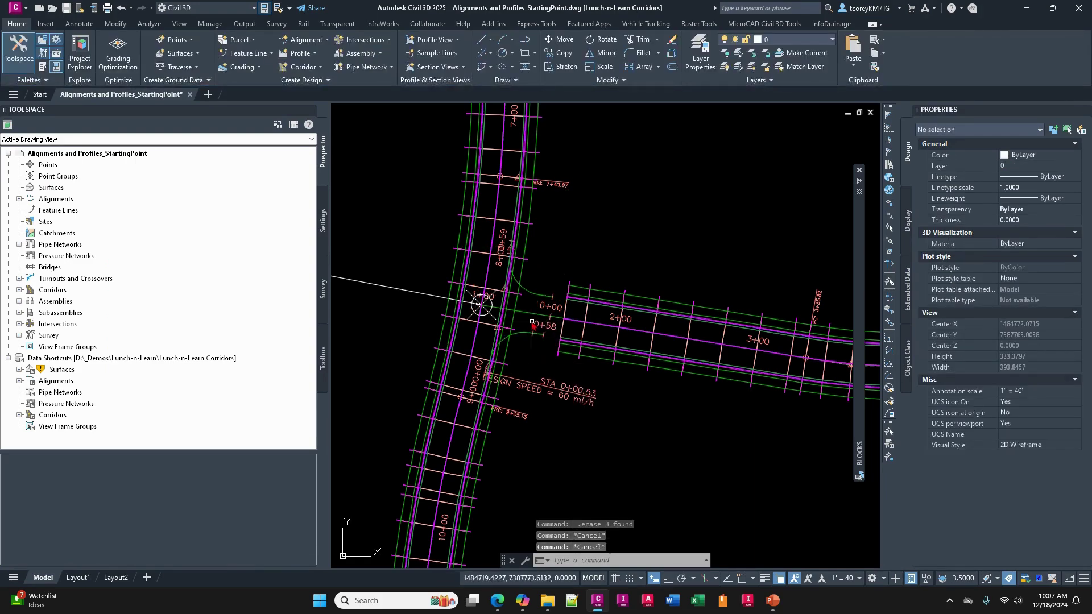
Review the PowerPoint slide on connected and curb return alignments, then return to Civil 3D and locate the Create Connected Alignment command.
{"action": "scroll", "coordinate": [537, 315], "scroll_direction": "up", "scroll_amount": 4}
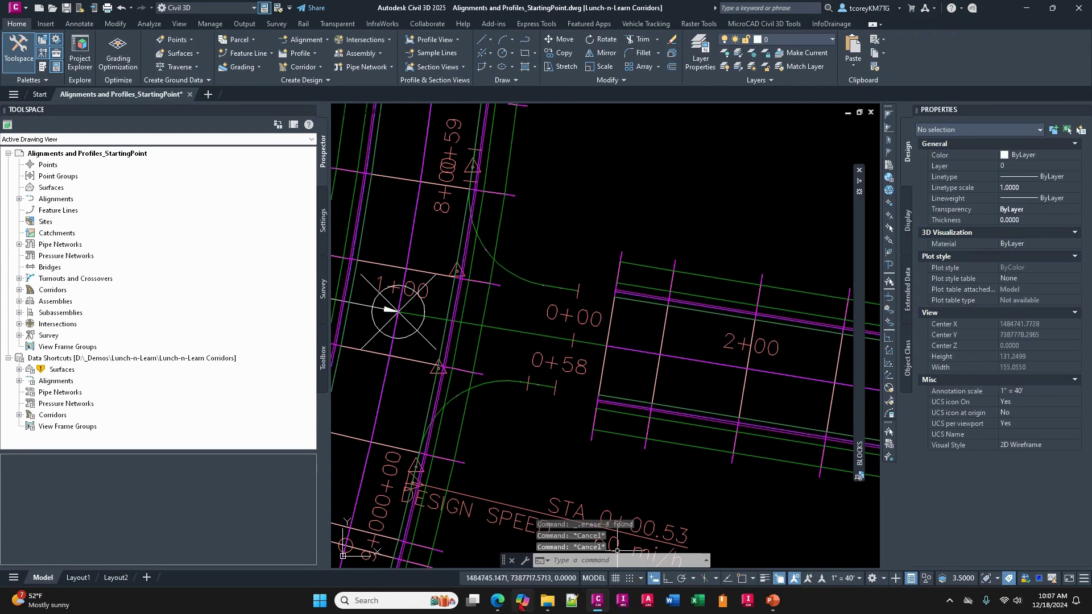
{"action": "left_click", "coordinate": [771, 603]}
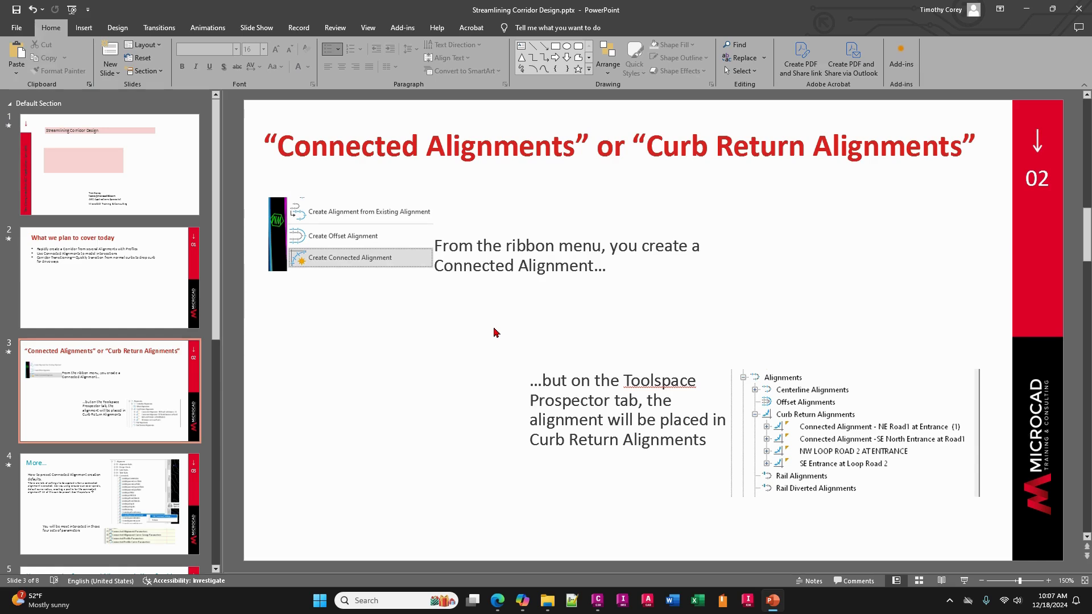
{"action": "left_click", "coordinate": [597, 606]}
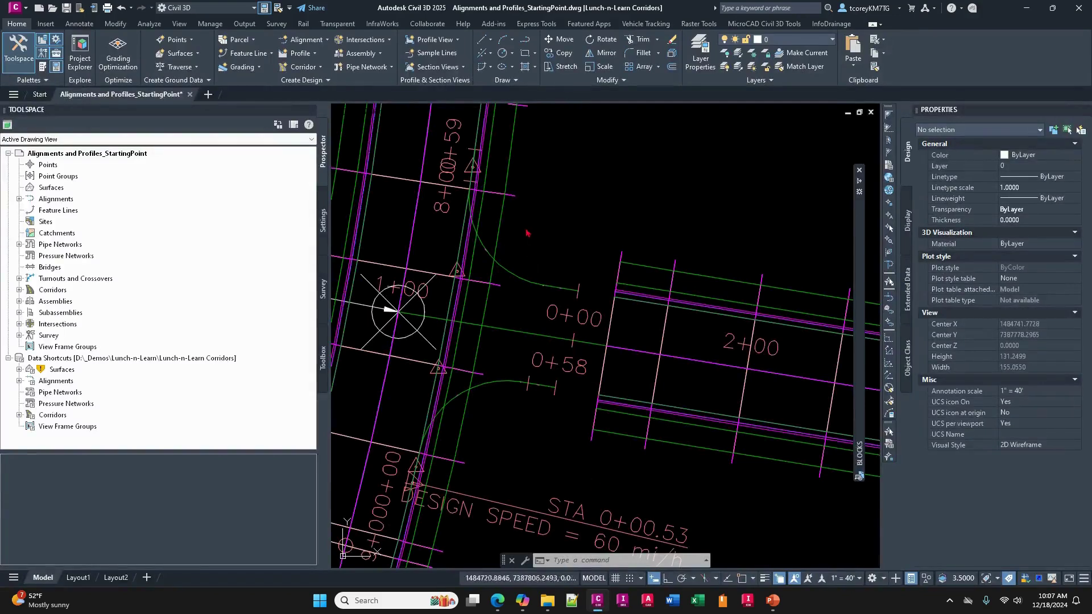
{"action": "left_click", "coordinate": [311, 39]}
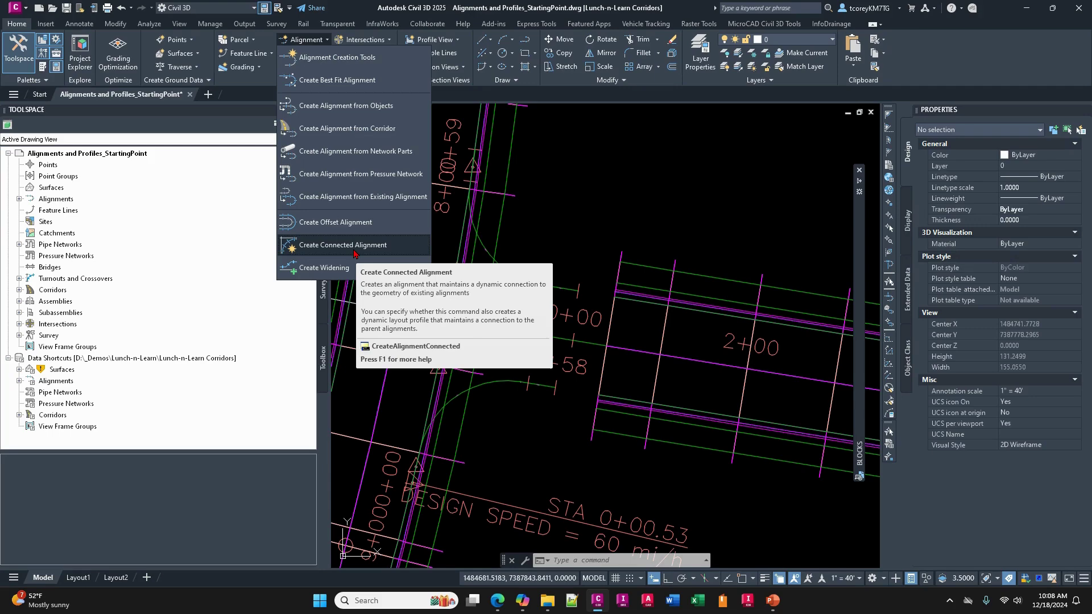
{"action": "left_click", "coordinate": [183, 243]}
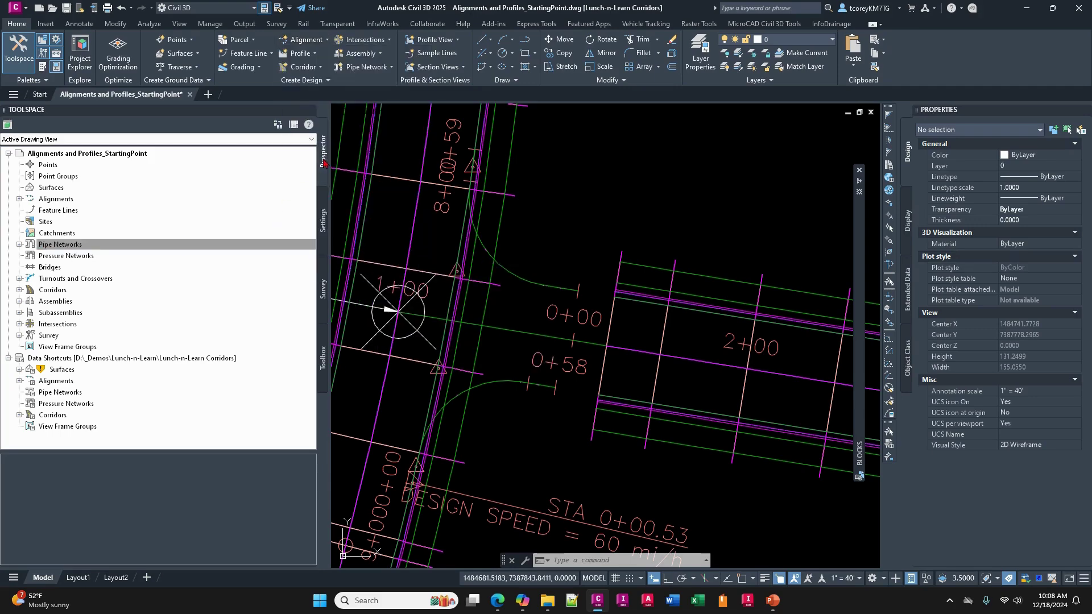
Examine the existing connected alignments listed under Curb Return Alignments in the drawing's alignment collection.
{"action": "left_click", "coordinate": [19, 199]}
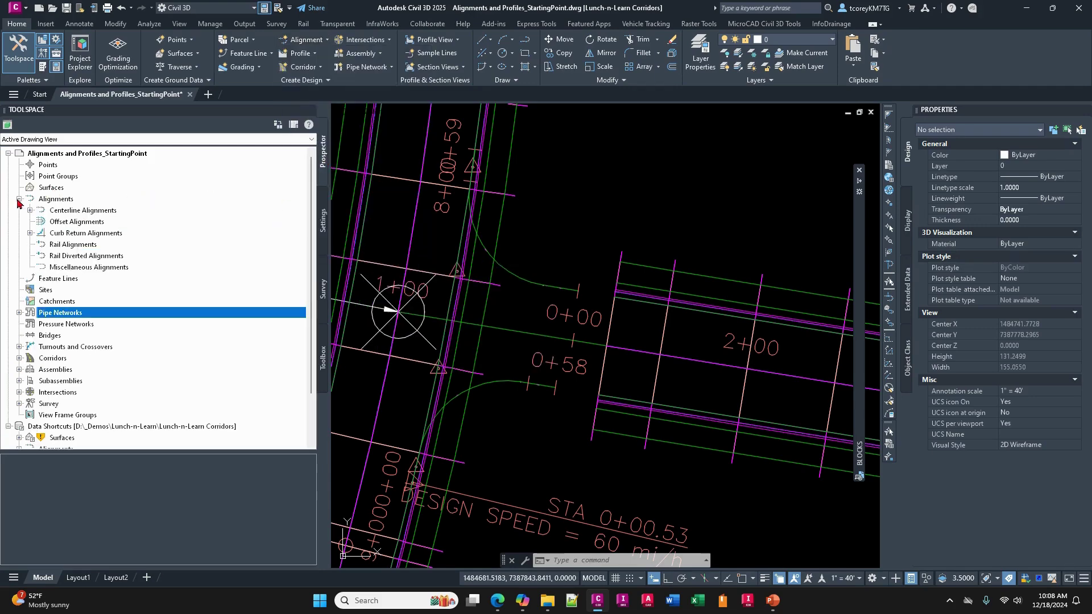
{"action": "left_click", "coordinate": [74, 233]}
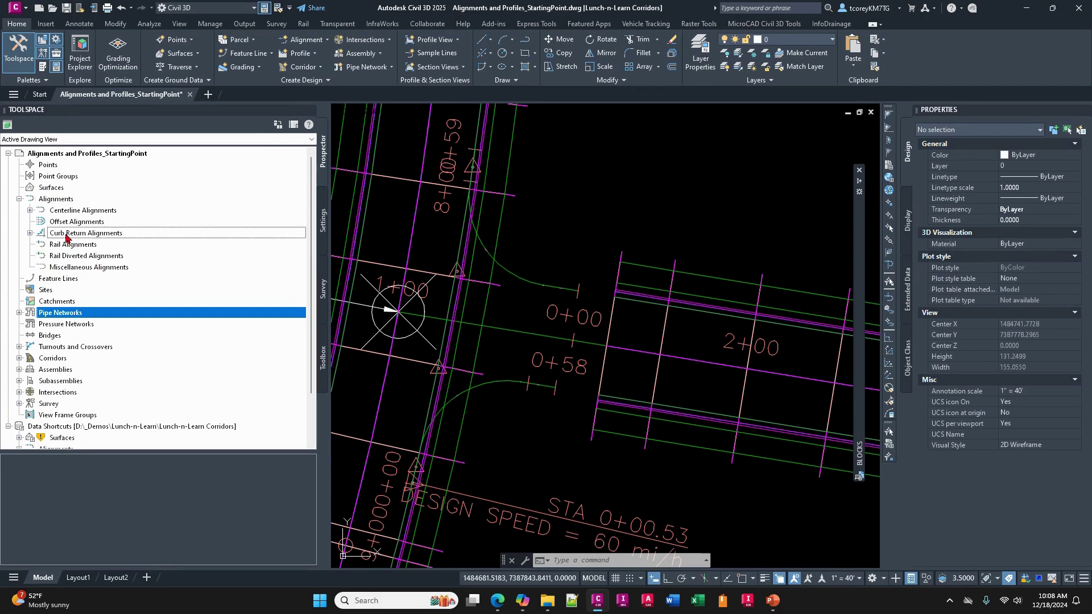
{"action": "left_click", "coordinate": [29, 233]}
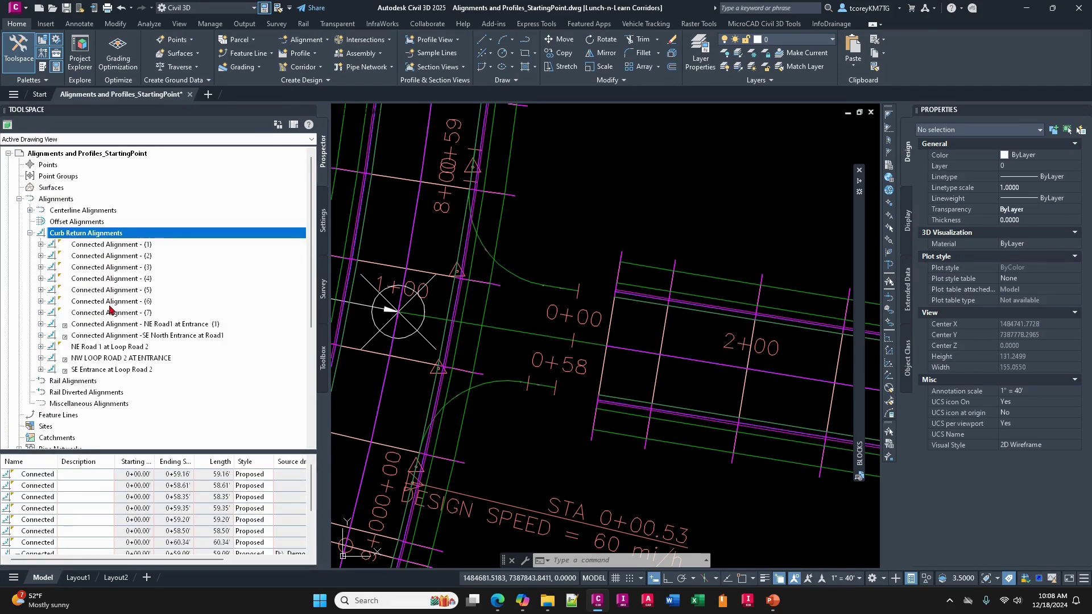
{"action": "left_click", "coordinate": [110, 279]}
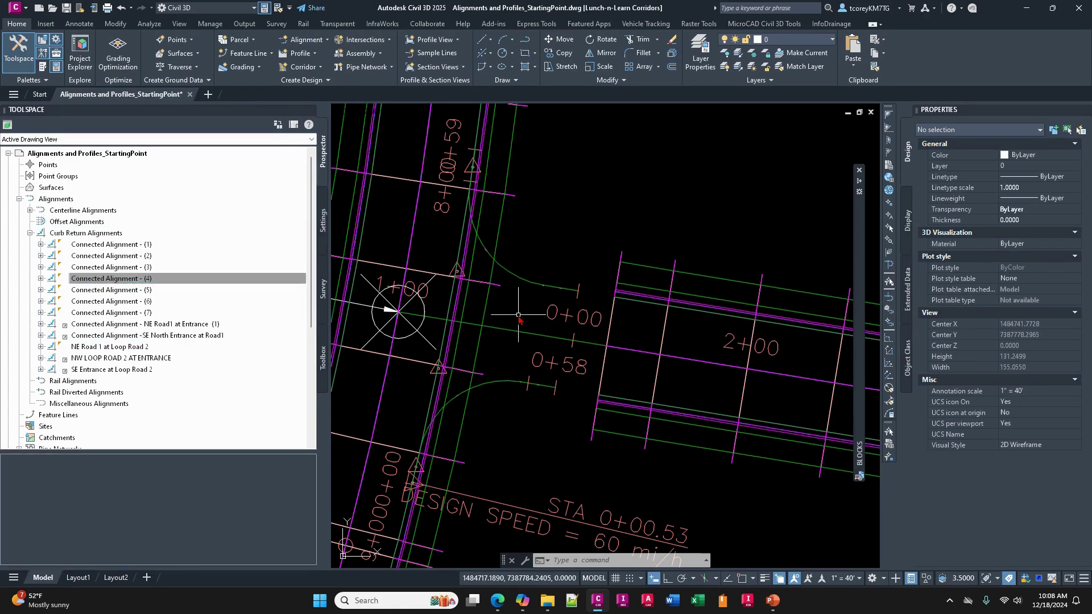
{"action": "key", "text": "Escape"}
{"action": "key", "text": "Escape"}
{"action": "key", "text": "Escape"}
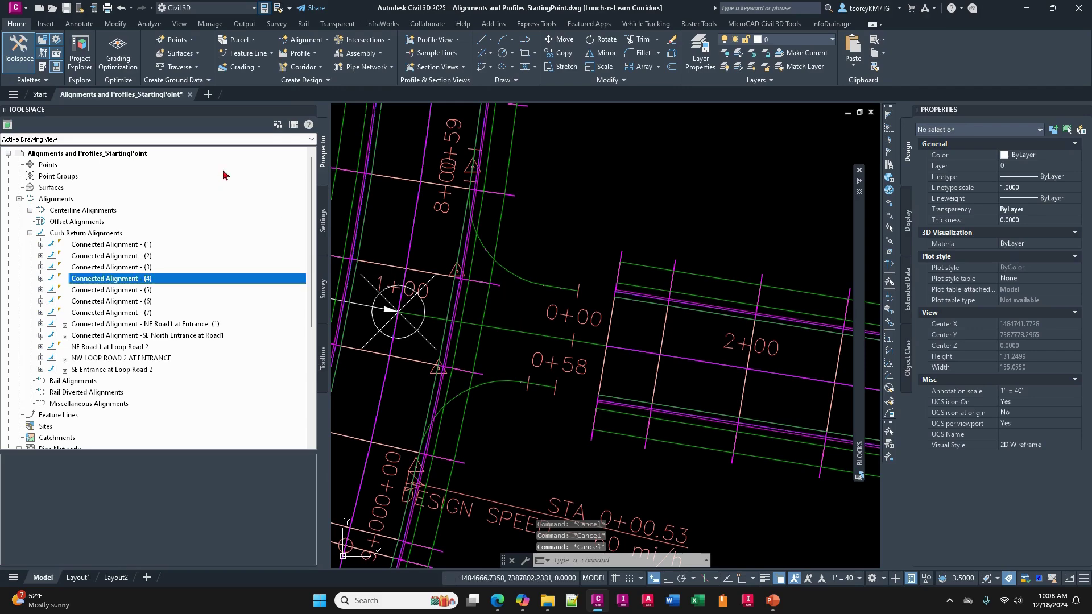
Highlight the ROAD 1 and NORTH ENTRANCE alignments at their intersection to inspect the two parent centerlines, then clear the selection.
{"action": "middle_click_drag", "start_coordinate": [505, 316], "coordinate": [637, 292]}
{"action": "scroll", "coordinate": [636, 291], "scroll_direction": "down", "scroll_amount": 3}
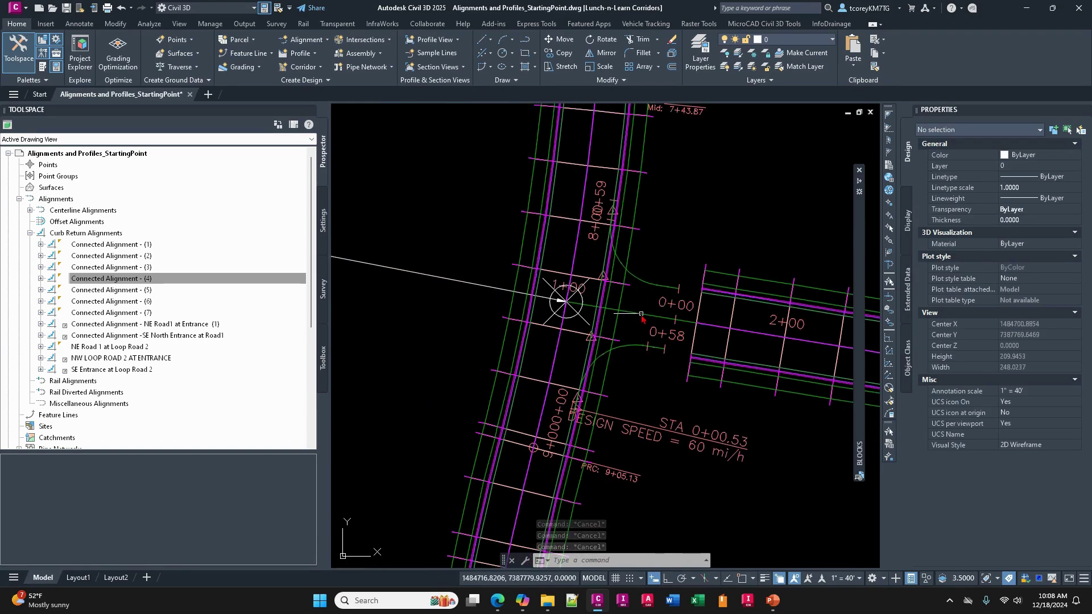
{"action": "left_click", "coordinate": [641, 313]}
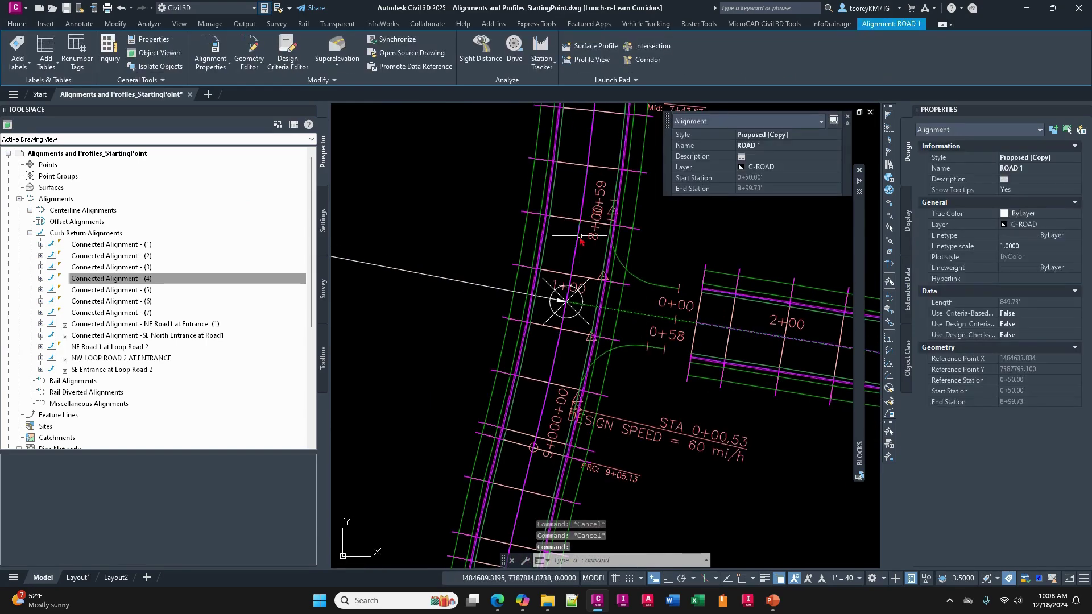
{"action": "left_click", "coordinate": [597, 253]}
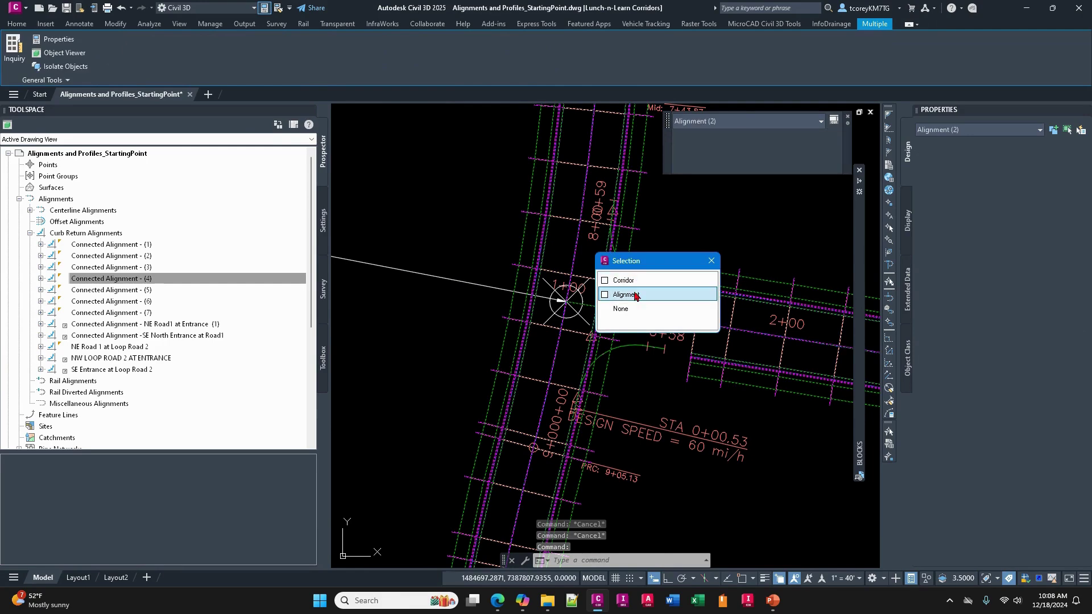
{"action": "left_click", "coordinate": [633, 289]}
{"action": "scroll", "coordinate": [633, 291], "scroll_direction": "down", "scroll_amount": 2}
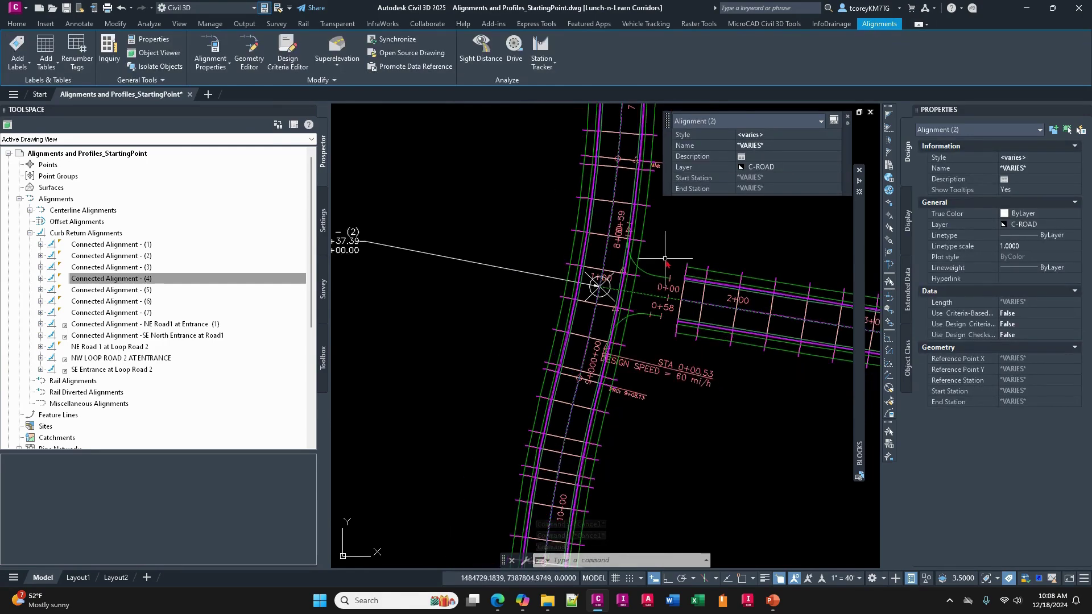
{"action": "middle_click_drag", "start_coordinate": [655, 272], "coordinate": [636, 285]}
{"action": "scroll", "coordinate": [632, 293], "scroll_direction": "up", "scroll_amount": 2}
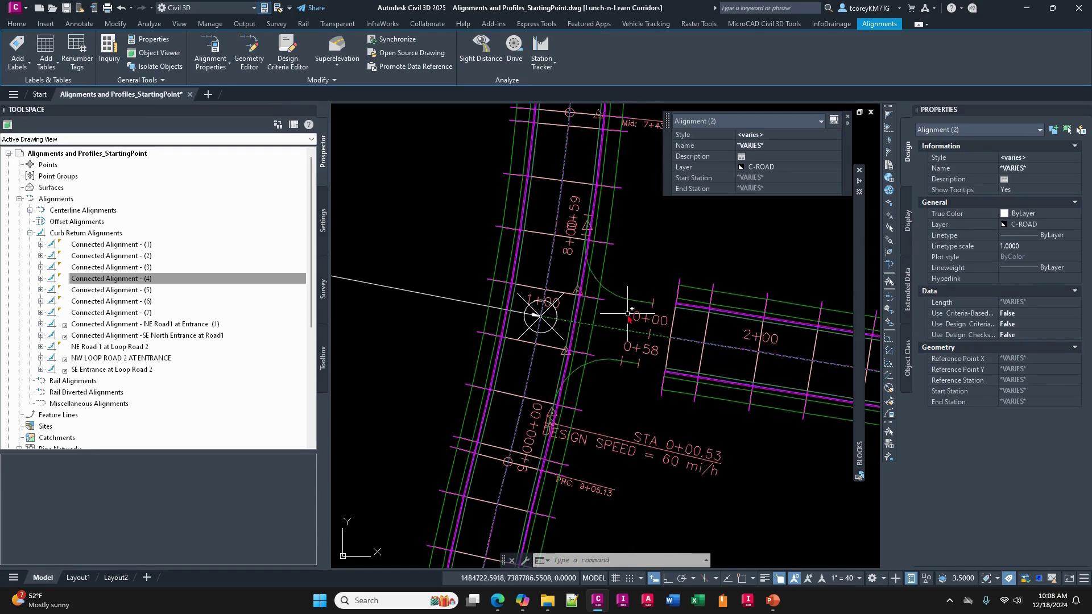
{"action": "mouse_move", "coordinate": [630, 316]}
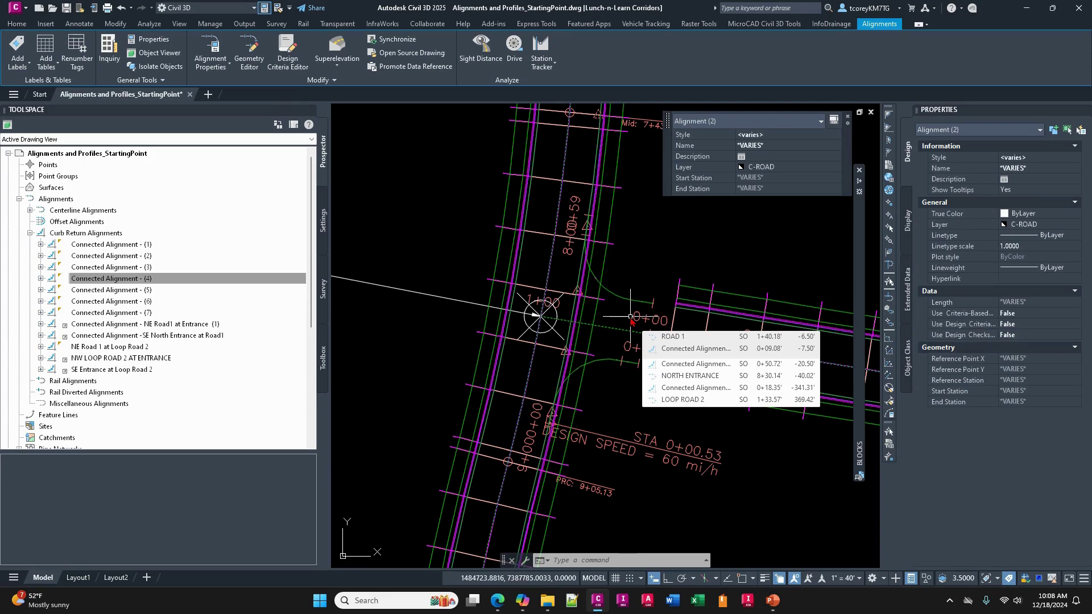
{"action": "key", "text": "Escape"}
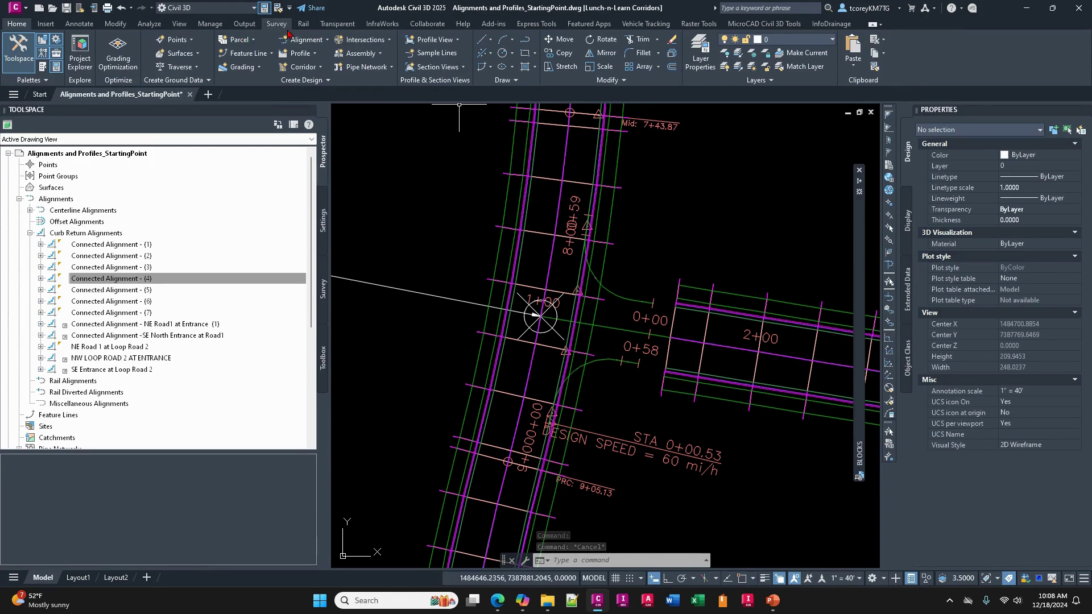
Start a connected alignment from ROAD 1 to NORTH ENTRANCE and accept its location in the northeast quadrant of their intersection.
{"action": "left_click", "coordinate": [311, 42]}
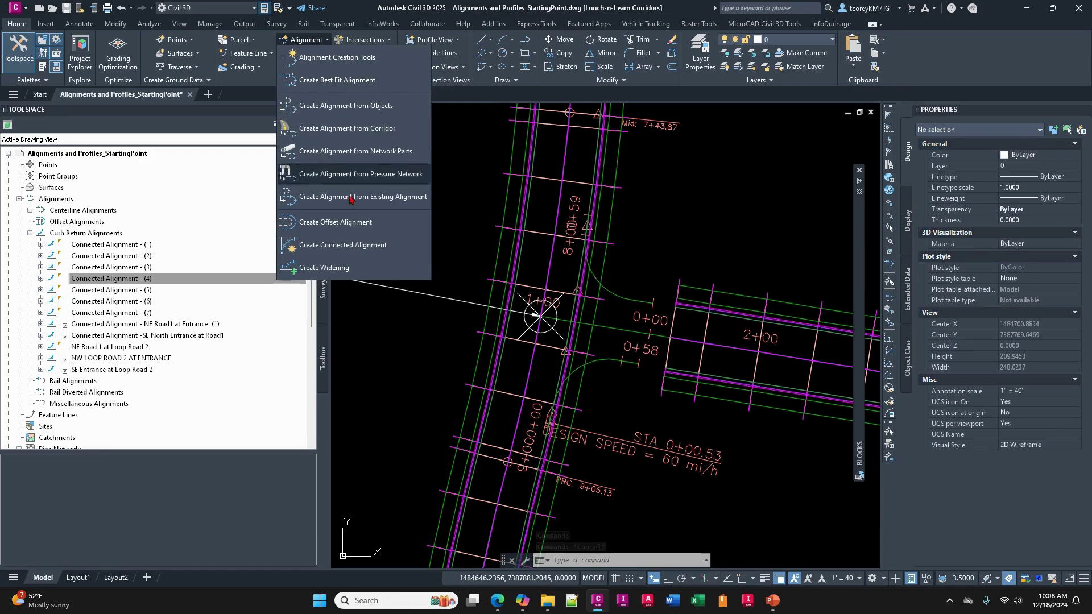
{"action": "left_click", "coordinate": [350, 248]}
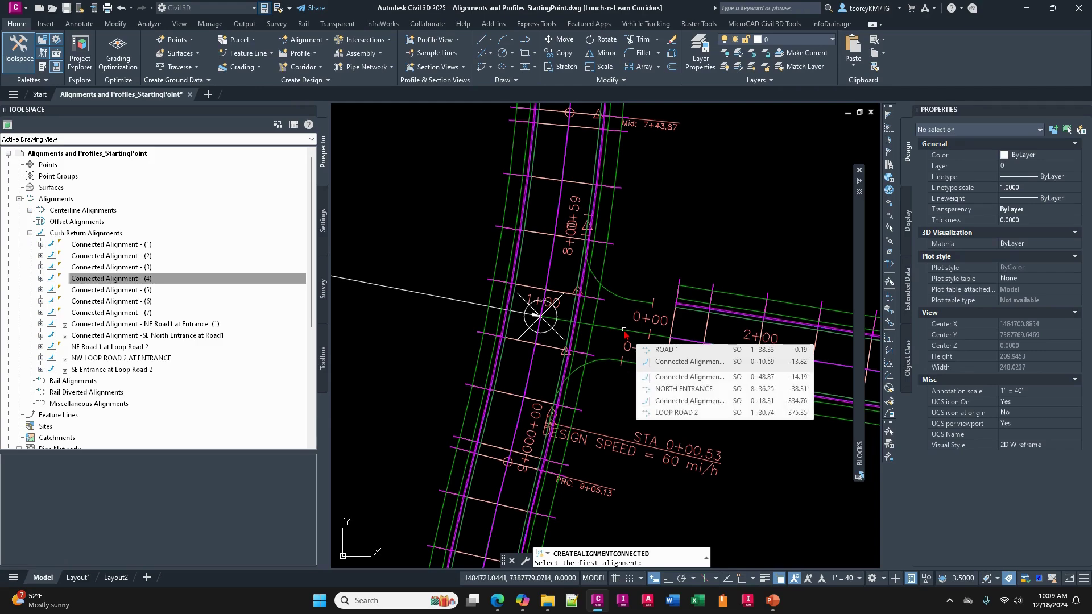
{"action": "left_click", "coordinate": [624, 331]}
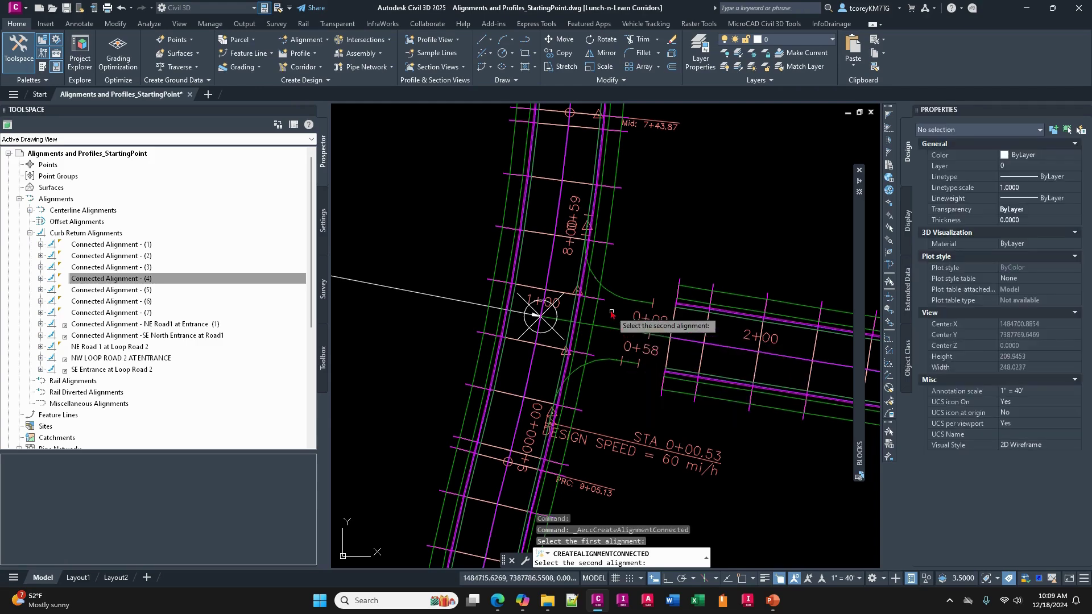
{"action": "left_click", "coordinate": [559, 283]}
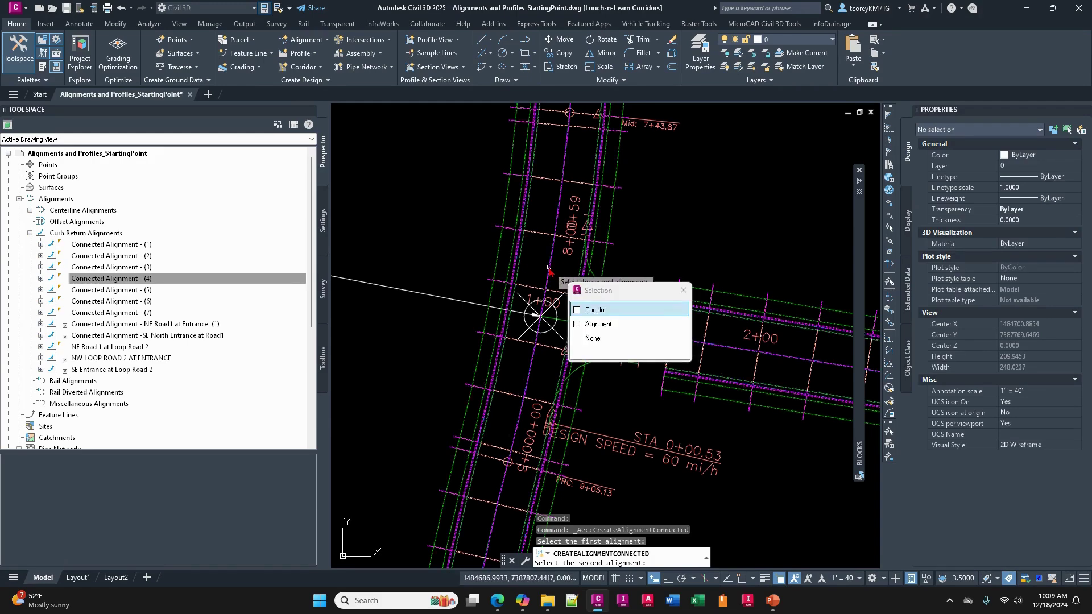
{"action": "left_click", "coordinate": [597, 324]}
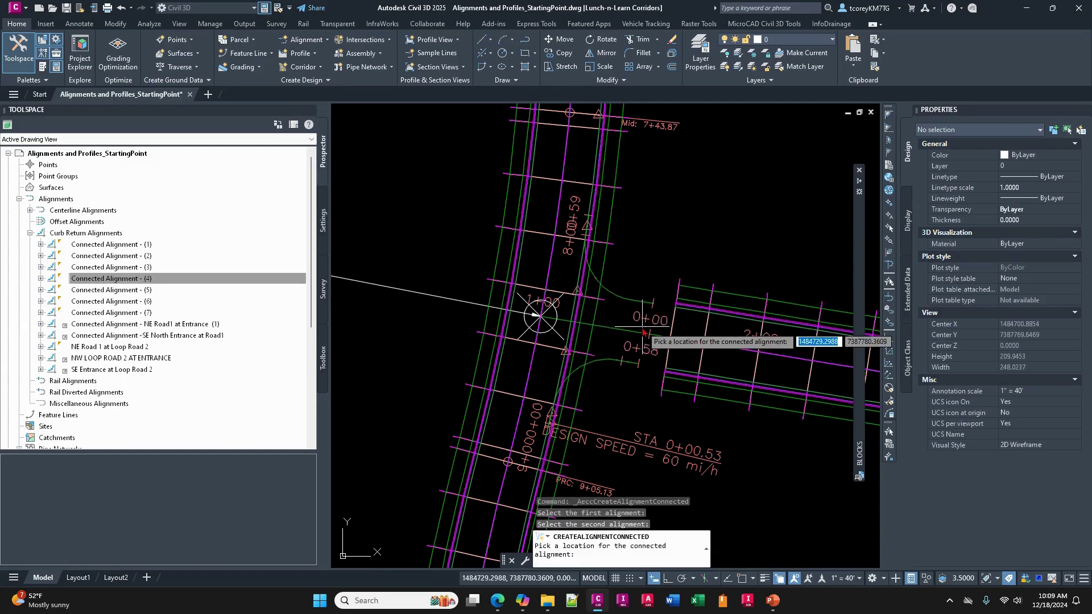
{"action": "left_click", "coordinate": [626, 288]}
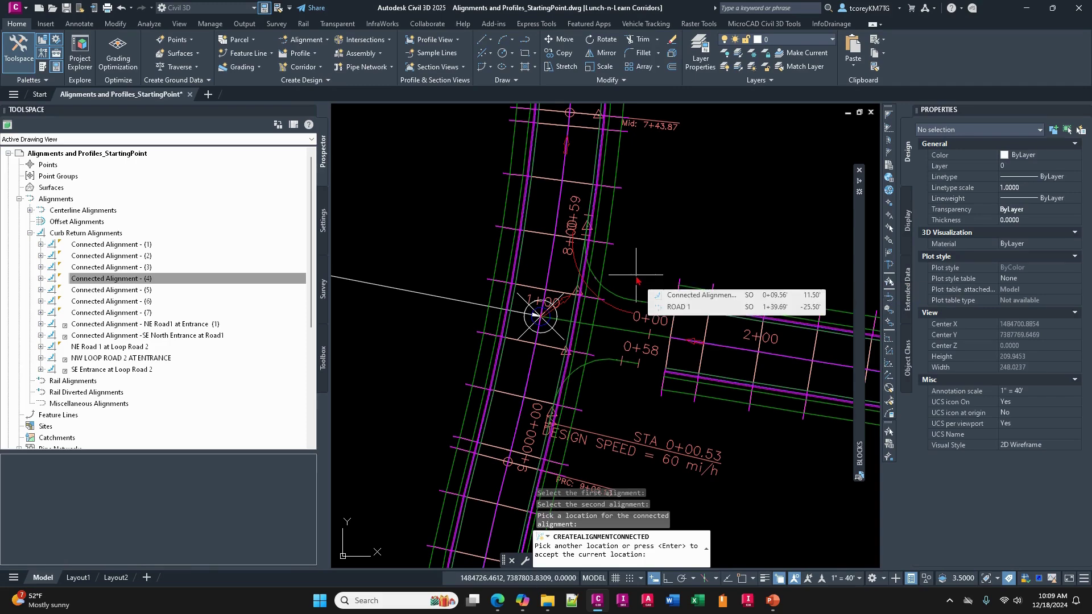
{"action": "key", "text": "Return"}
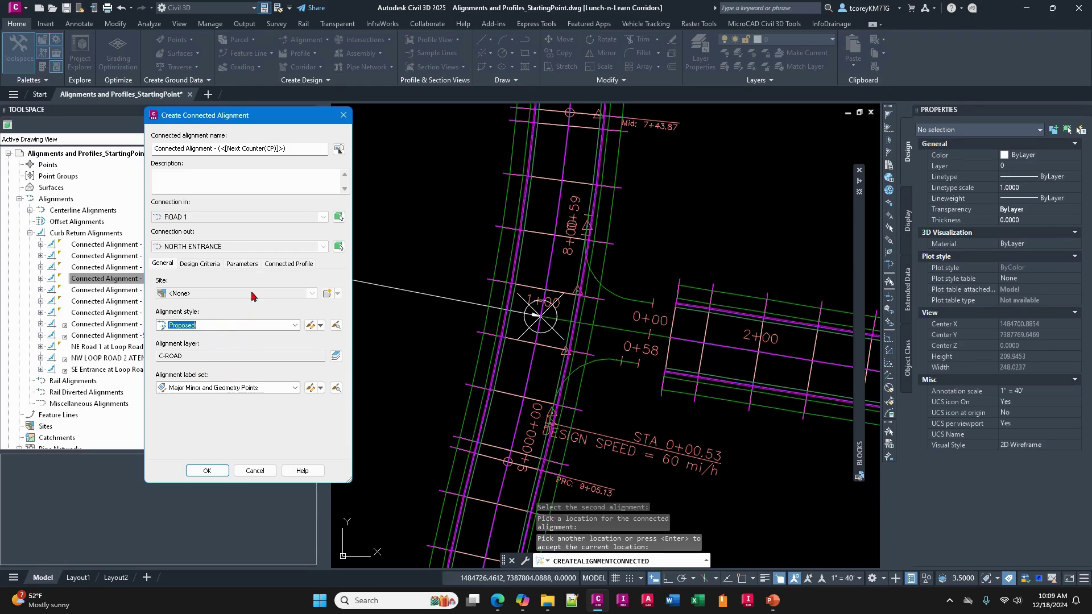
Create the connected alignment with the _No Labels label set, 25' radius, 14' right offsets and 10' overlaps, previewing it first.
{"action": "left_click", "coordinate": [243, 389]}
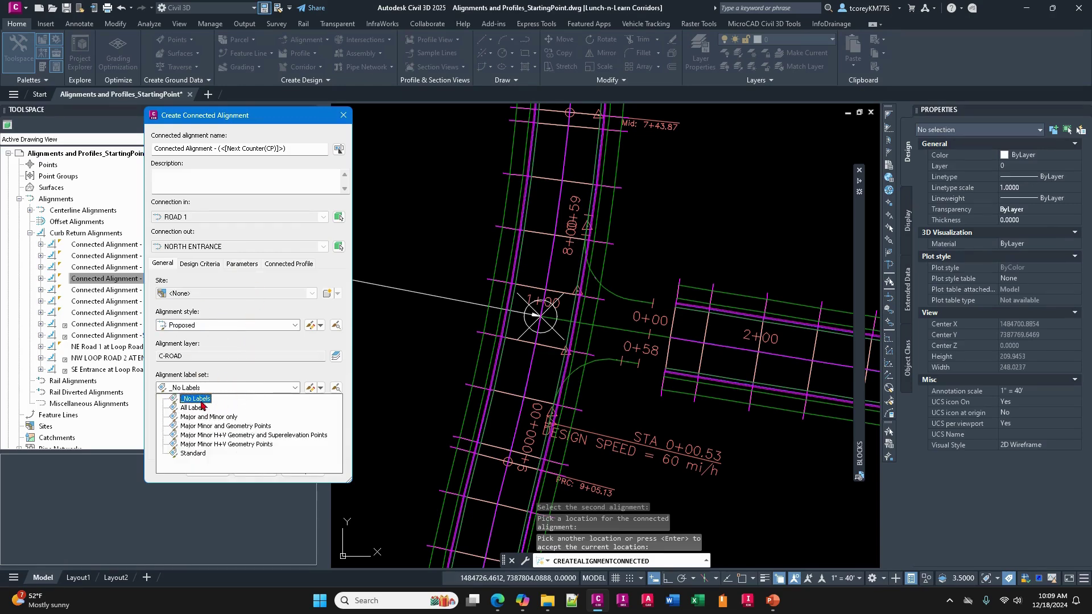
{"action": "left_click", "coordinate": [210, 404]}
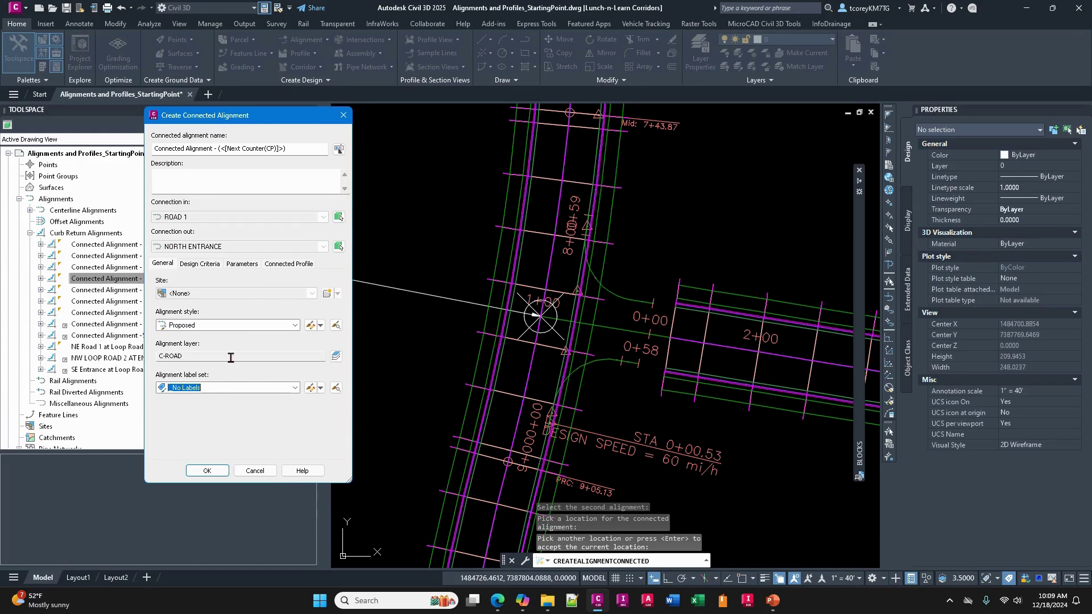
{"action": "left_click", "coordinate": [239, 266]}
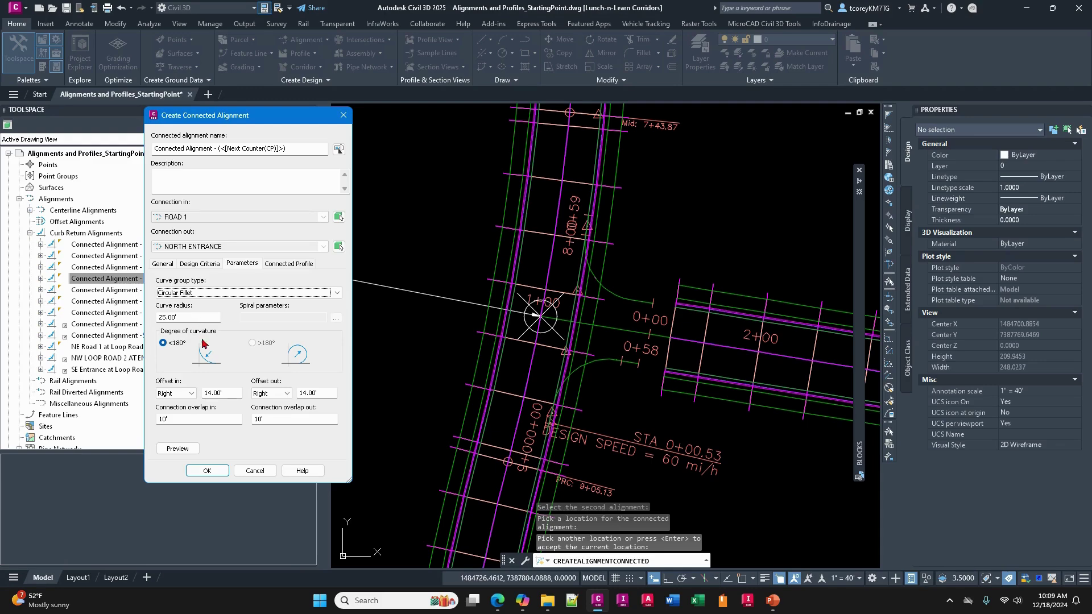
{"action": "left_click", "coordinate": [225, 393]}
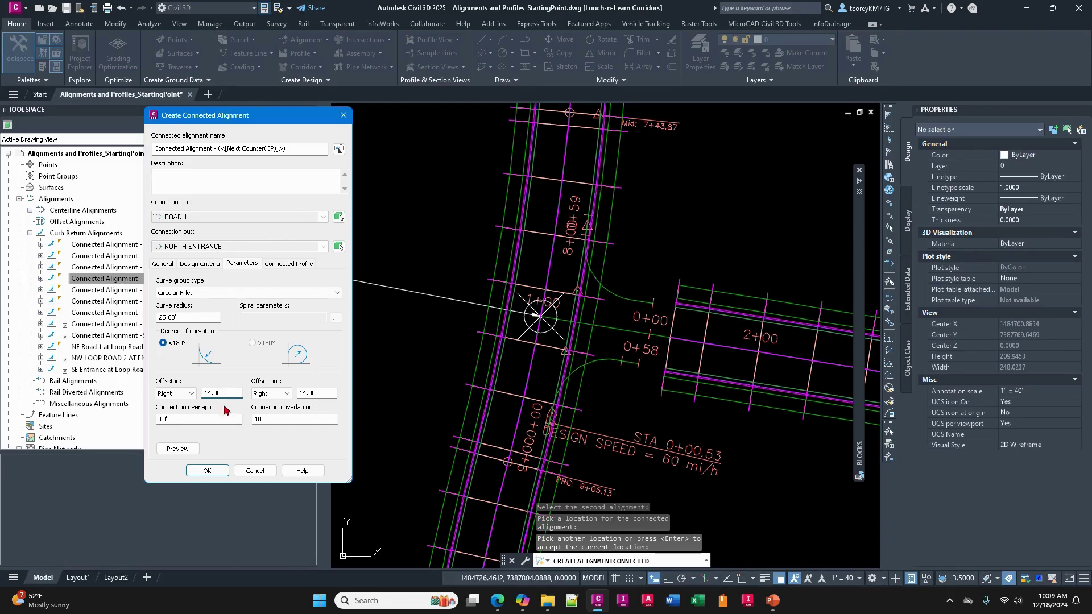
{"action": "left_click", "coordinate": [179, 420]}
{"action": "left_click", "coordinate": [280, 417]}
{"action": "left_click", "coordinate": [187, 418]}
{"action": "left_click", "coordinate": [181, 451]}
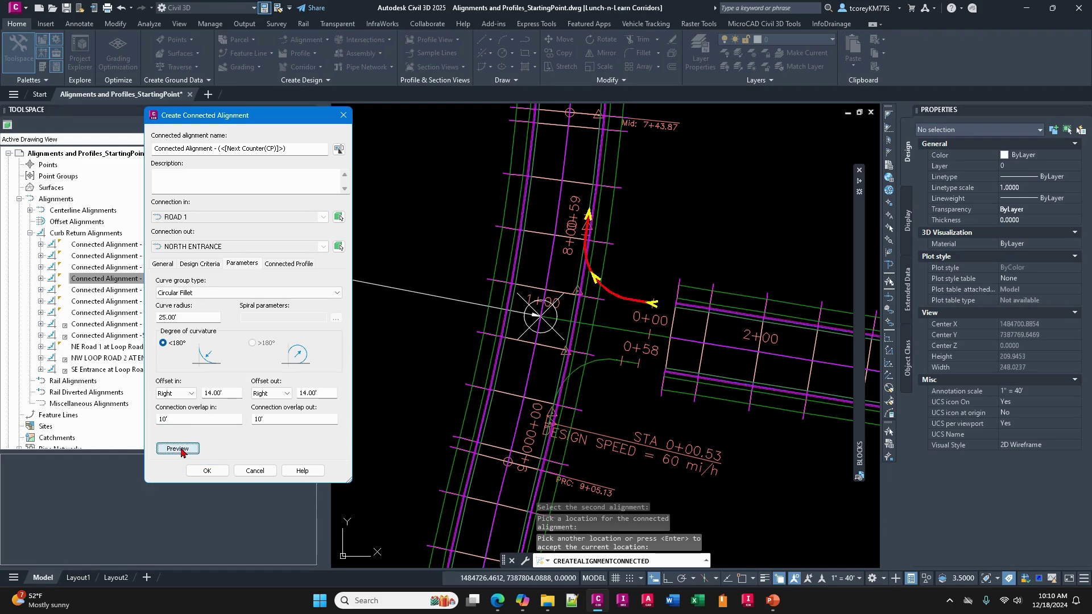
{"action": "left_click", "coordinate": [208, 471]}
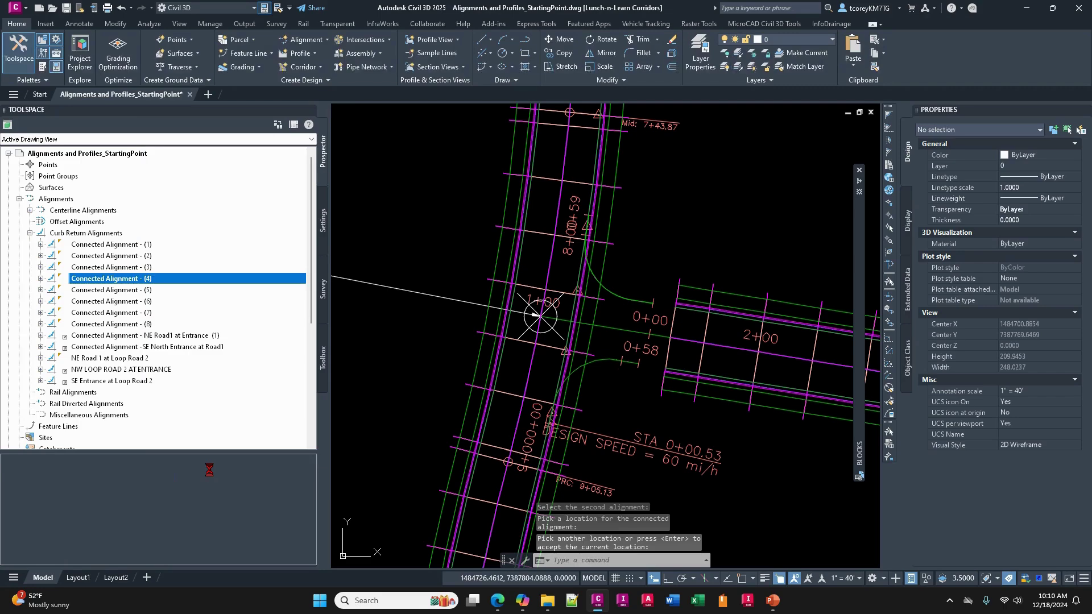
Delete the newly created duplicate connected alignment at the northeast curb return of the intersection.
{"action": "left_click", "coordinate": [619, 295]}
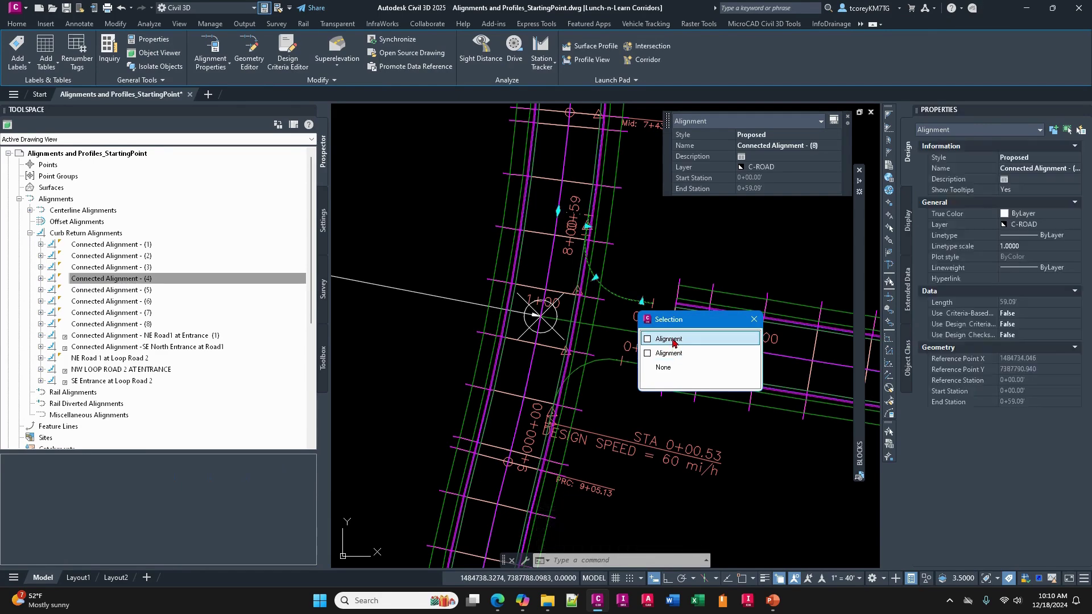
{"action": "left_click", "coordinate": [671, 339]}
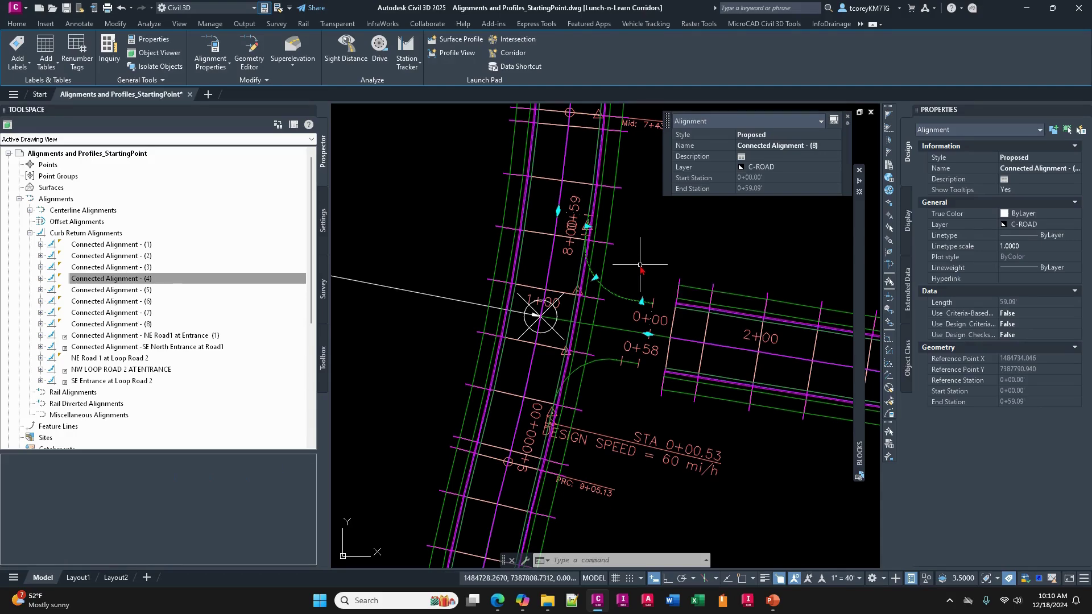
{"action": "scroll", "coordinate": [640, 267], "scroll_direction": "down", "scroll_amount": 3}
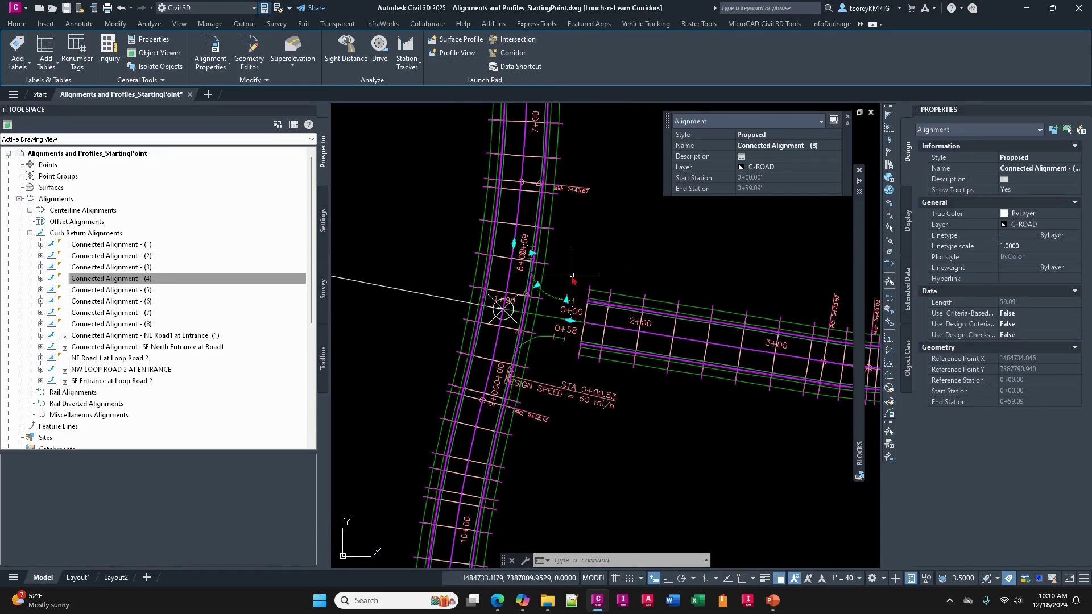
{"action": "key", "text": "Delete"}
{"action": "scroll", "coordinate": [553, 290], "scroll_direction": "up", "scroll_amount": 2}
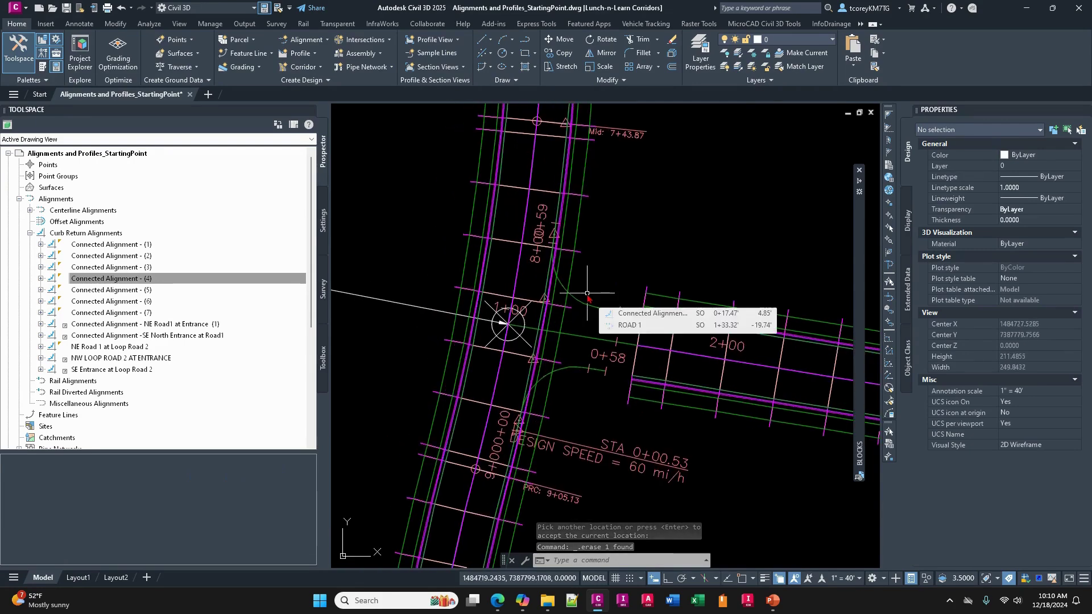
Split the NORTH ENTRANCE corridor region at the south endpoint of the southeast curb return, station 8+83.32, and dismiss the event list.
{"action": "scroll", "coordinate": [551, 346], "scroll_direction": "down", "scroll_amount": 3}
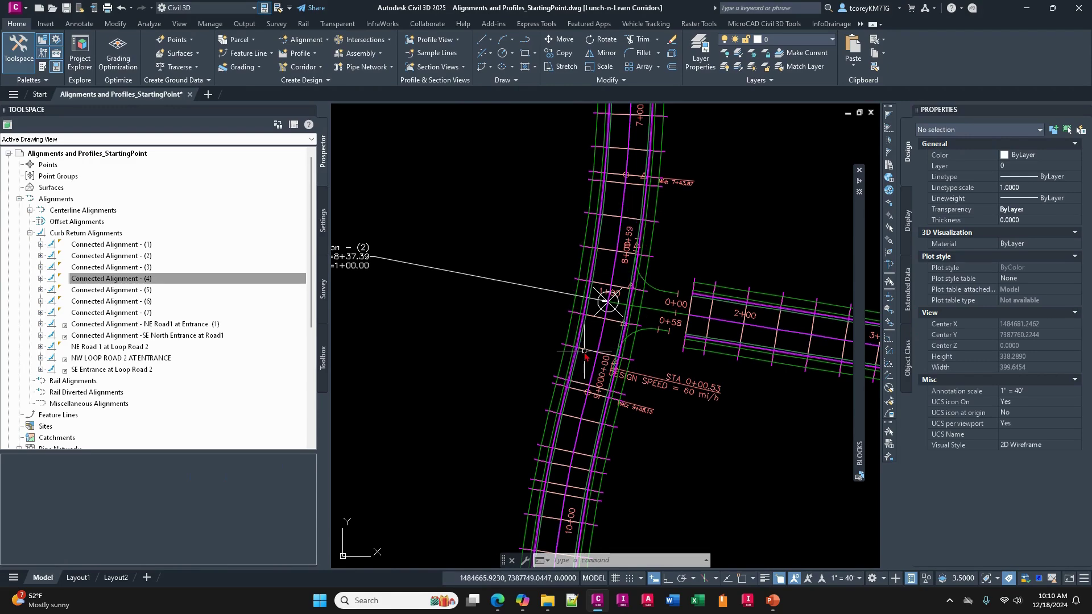
{"action": "left_click", "coordinate": [585, 350]}
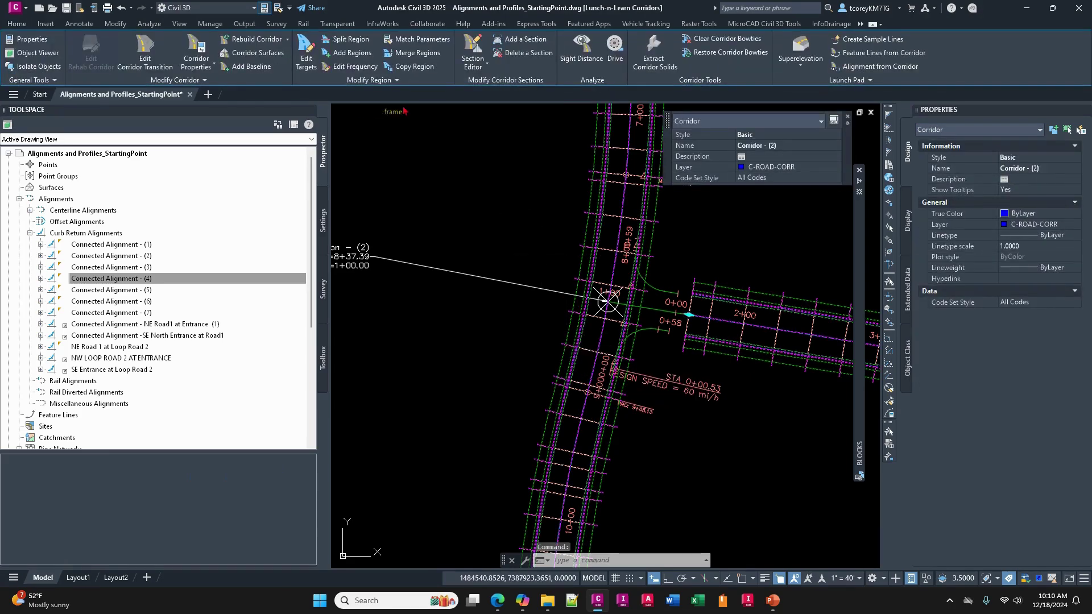
{"action": "left_click", "coordinate": [341, 40]}
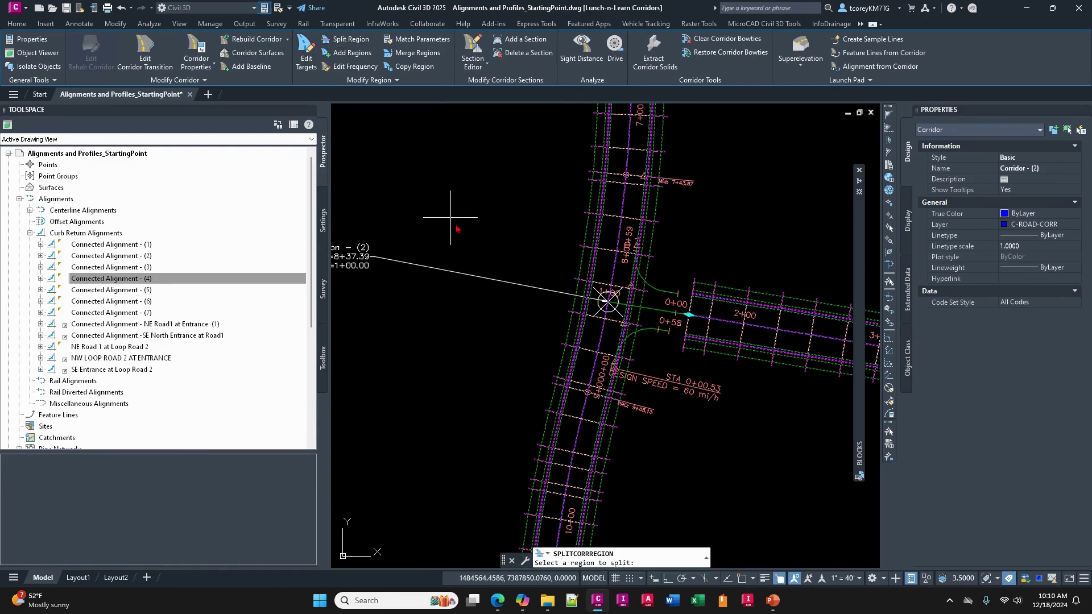
{"action": "left_click", "coordinate": [602, 334]}
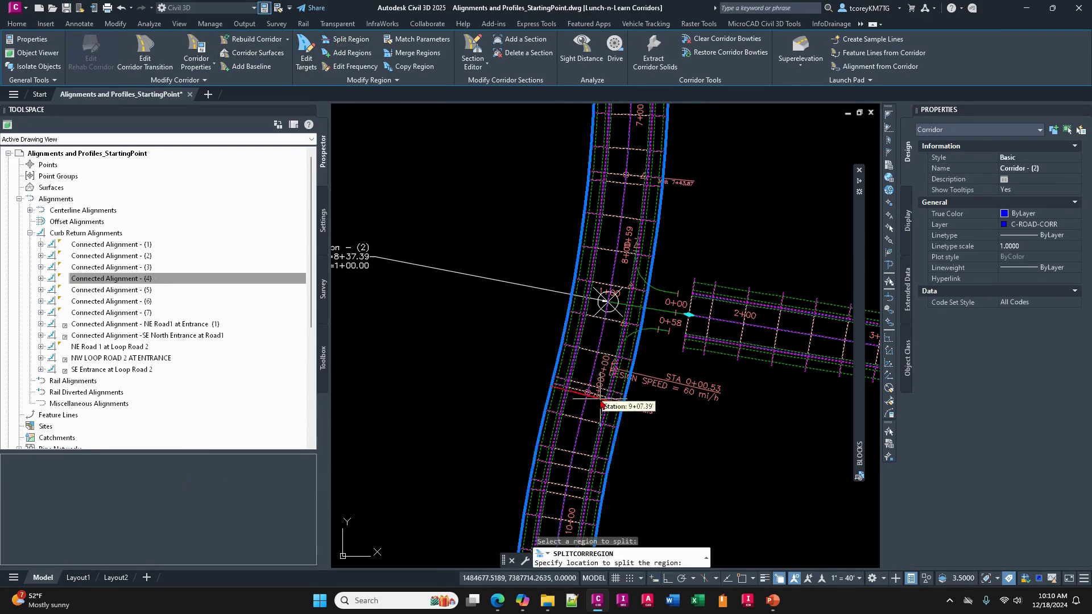
{"action": "scroll", "coordinate": [608, 358], "scroll_direction": "up", "scroll_amount": 5}
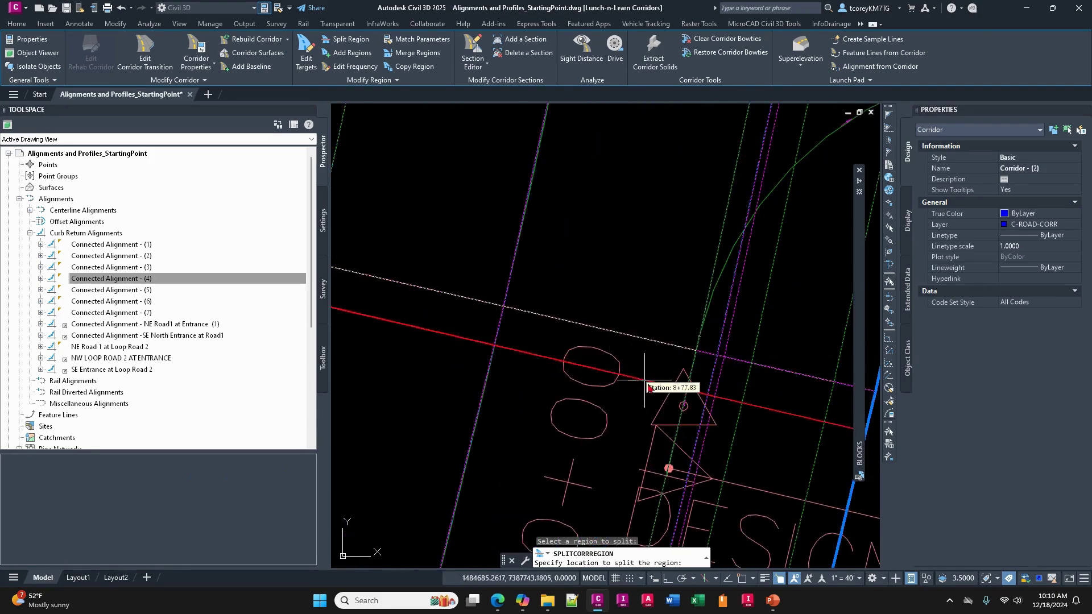
{"action": "scroll", "coordinate": [645, 381], "scroll_direction": "down", "scroll_amount": 3}
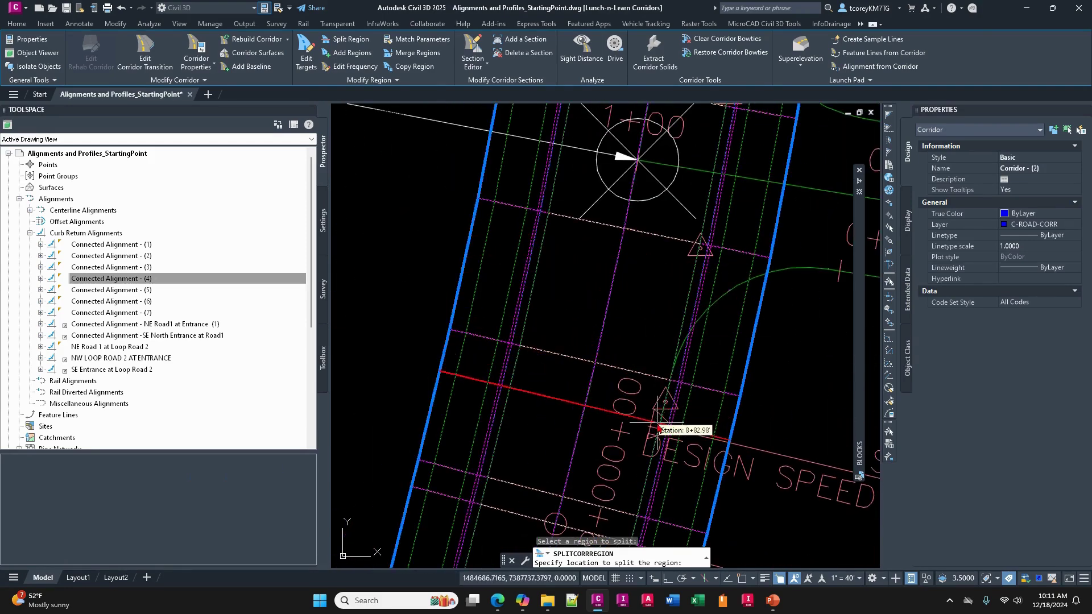
{"action": "type", "text": "d"}
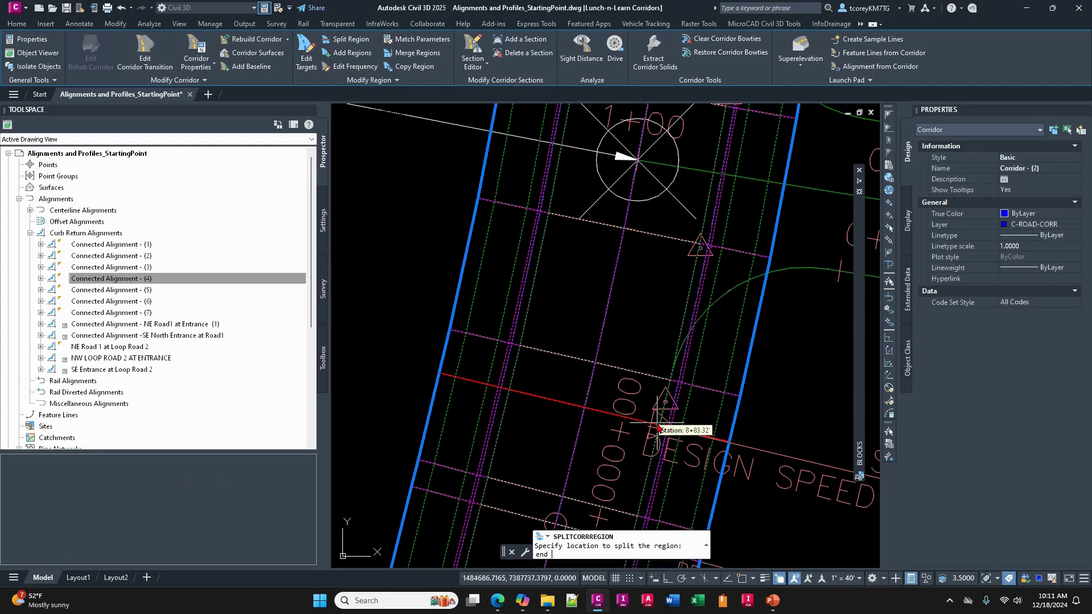
{"action": "key", "text": "Return"}
{"action": "scroll", "coordinate": [654, 435], "scroll_direction": "up", "scroll_amount": 3}
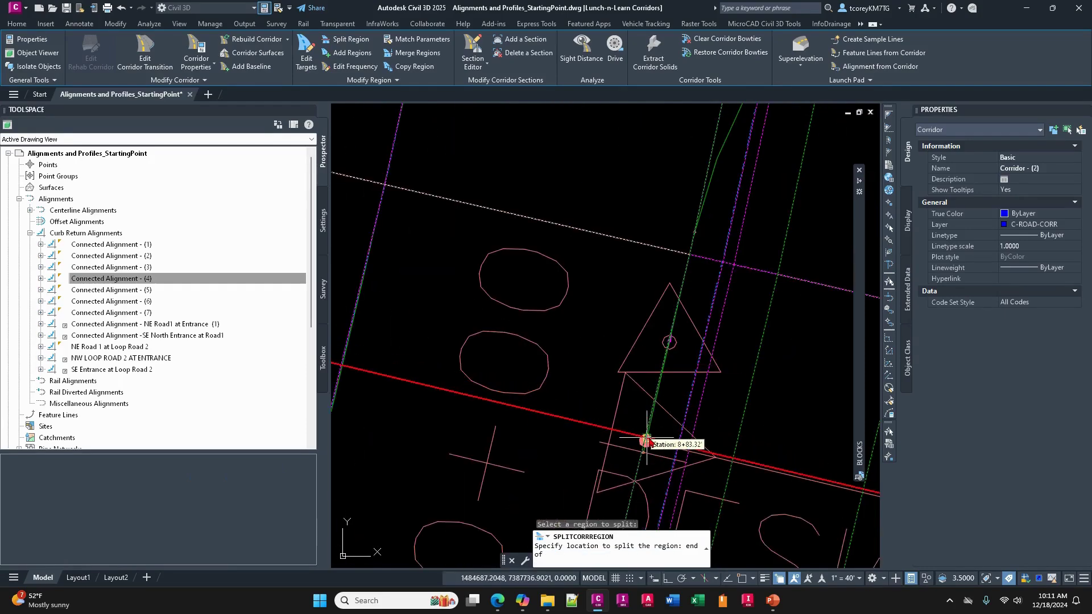
{"action": "left_click", "coordinate": [651, 437]}
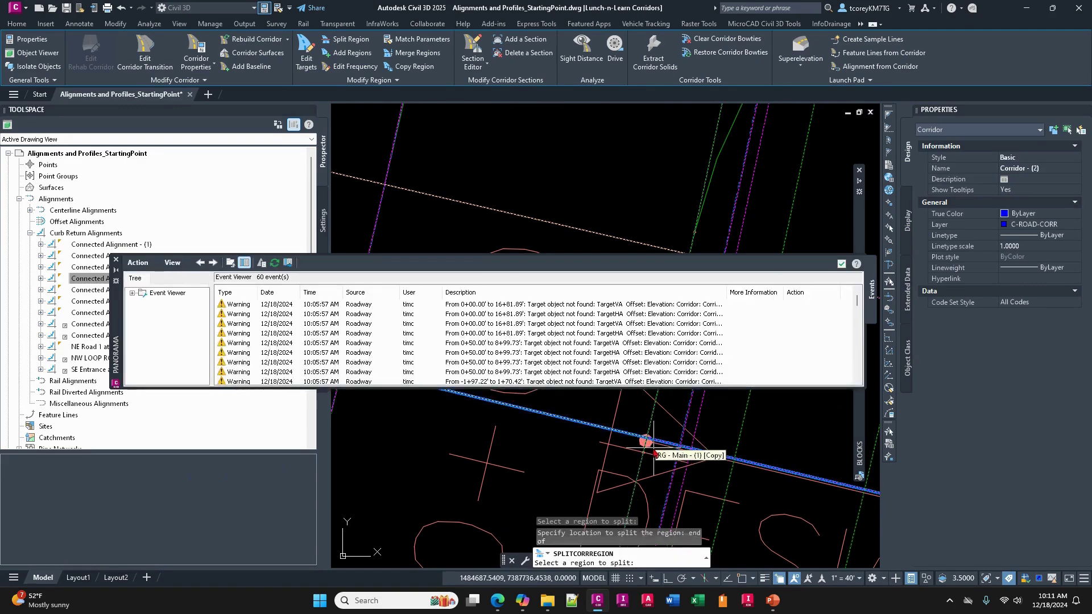
{"action": "left_click", "coordinate": [842, 264]}
Split the NORTH ENTRANCE region again at the north endpoint of the northeast curb return, station 7+88.88, and dismiss the event list.
{"action": "scroll", "coordinate": [592, 392], "scroll_direction": "up", "scroll_amount": 5}
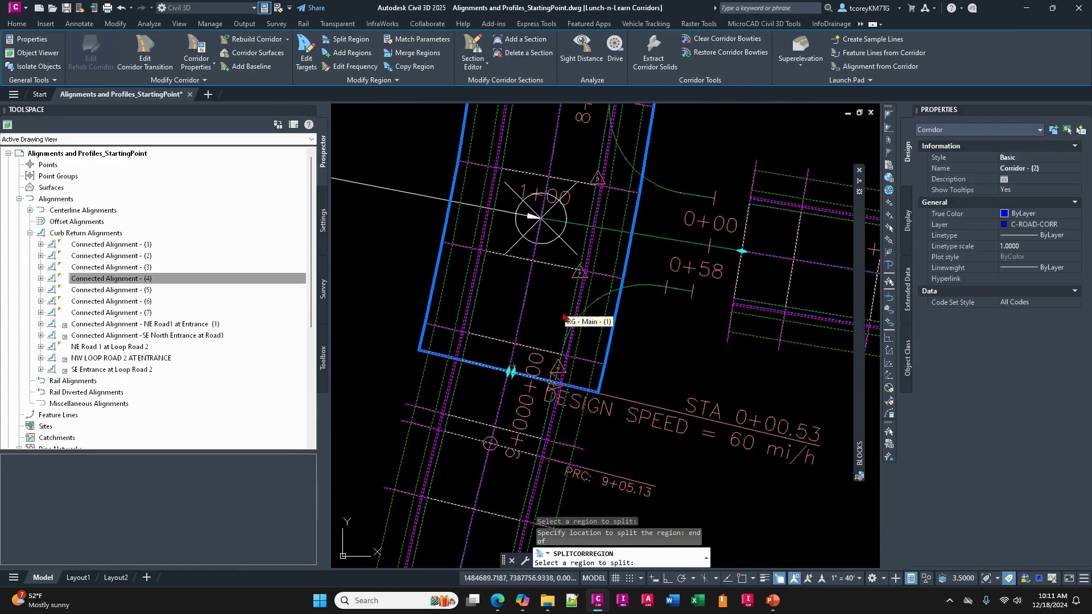
{"action": "middle_click_drag", "start_coordinate": [559, 307], "coordinate": [553, 413]}
{"action": "scroll", "coordinate": [554, 411], "scroll_direction": "down", "scroll_amount": 2}
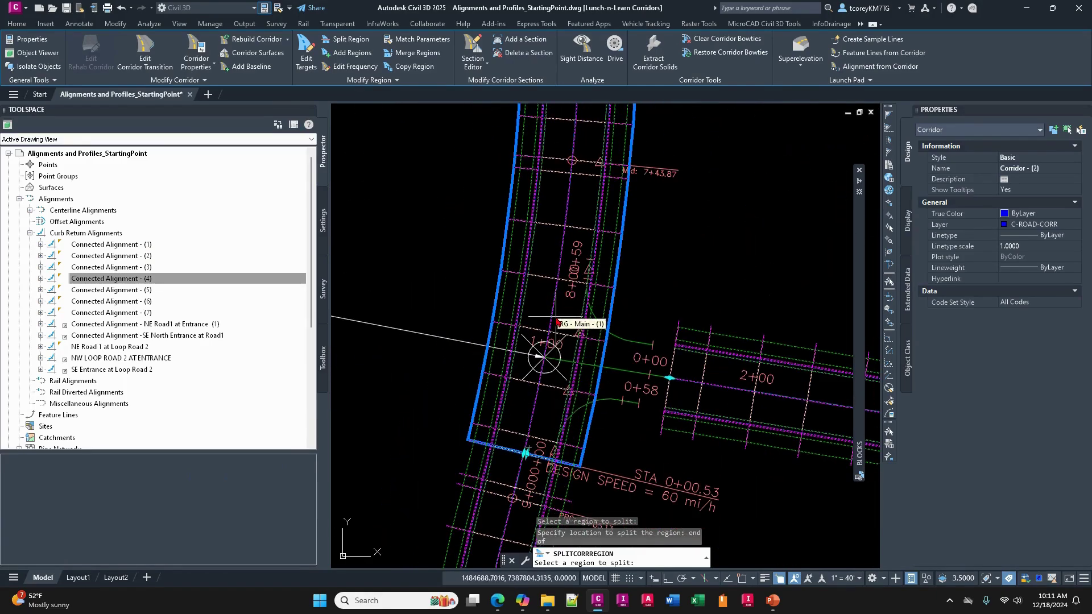
{"action": "left_click", "coordinate": [557, 322]}
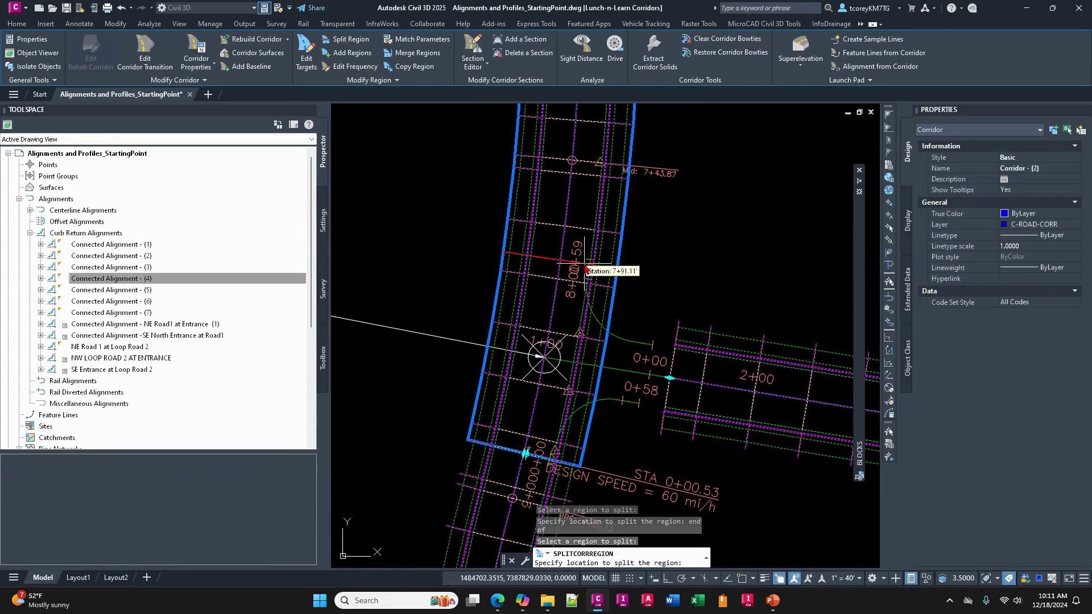
{"action": "scroll", "coordinate": [585, 263], "scroll_direction": "up", "scroll_amount": 5}
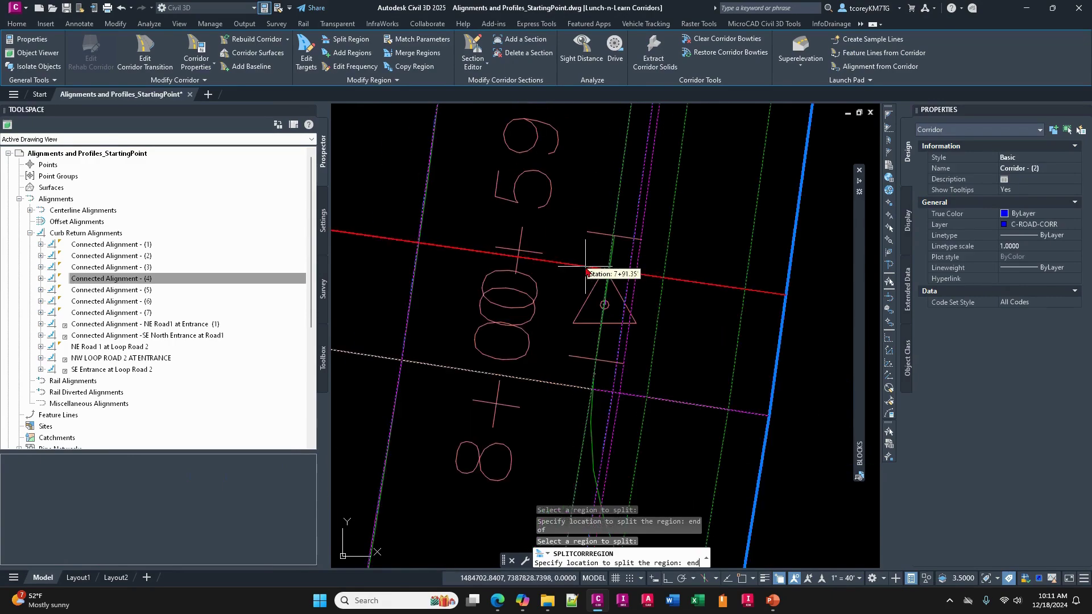
{"action": "type", "text": "end"}
{"action": "key", "text": "Return"}
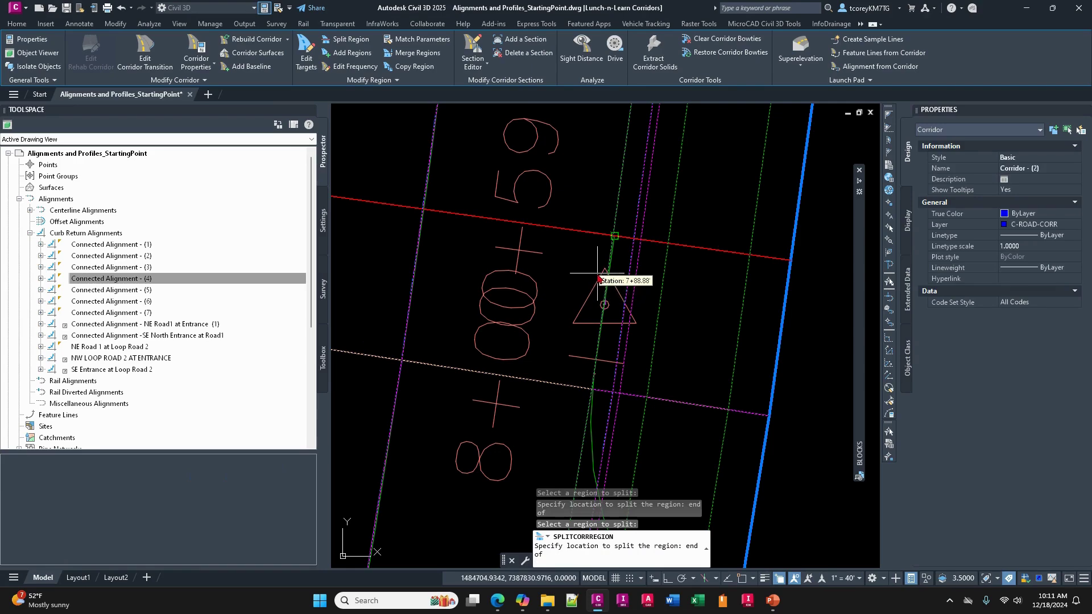
{"action": "left_click", "coordinate": [599, 278]}
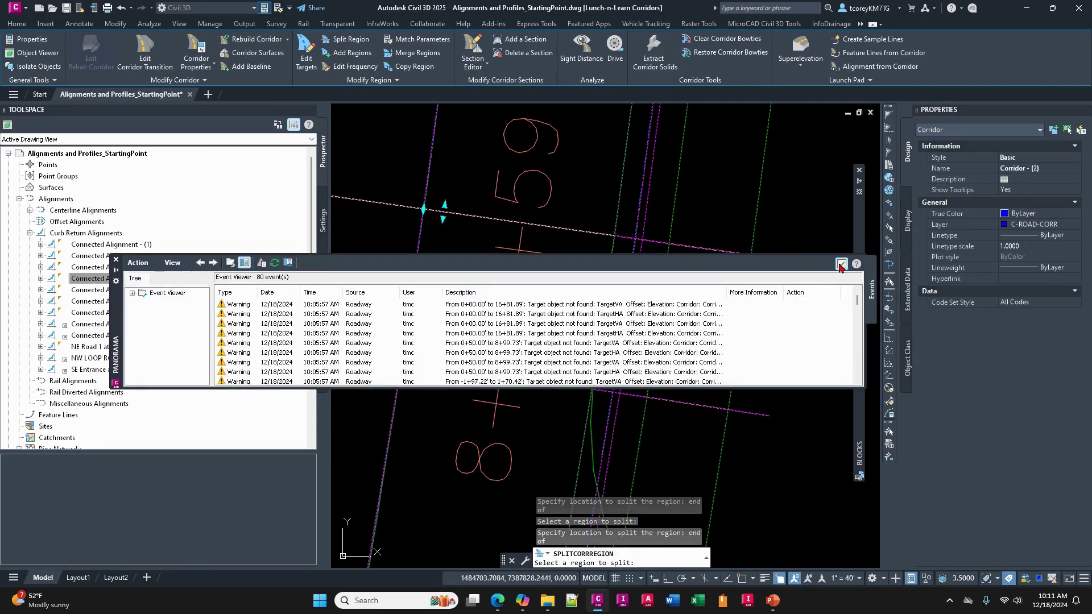
{"action": "left_click", "coordinate": [839, 266]}
{"action": "scroll", "coordinate": [513, 389], "scroll_direction": "down", "scroll_amount": 8}
{"action": "middle_click_drag", "start_coordinate": [488, 435], "coordinate": [577, 274]}
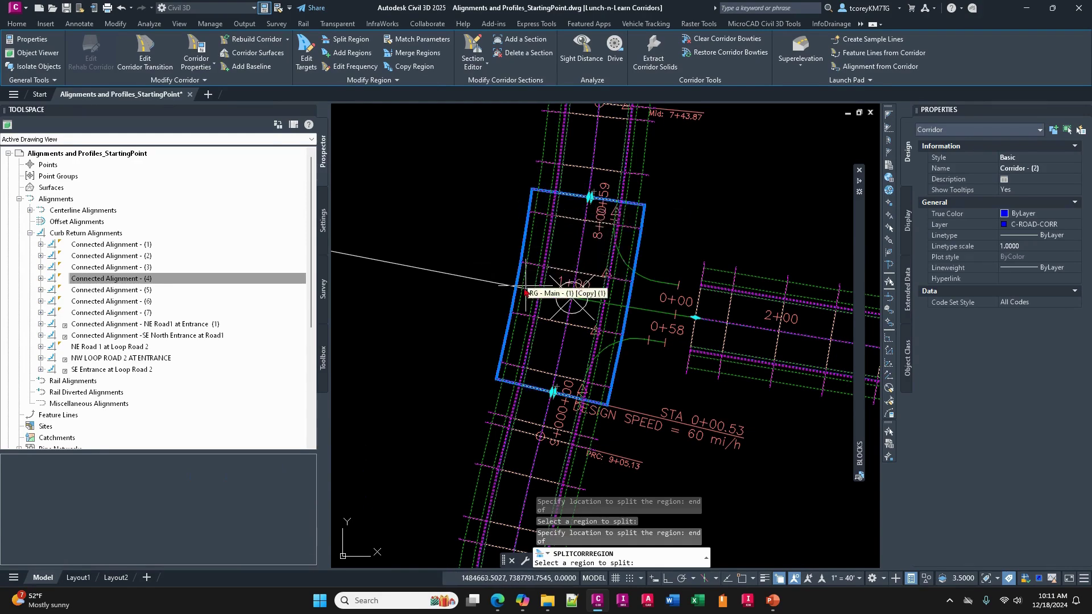
{"action": "scroll", "coordinate": [541, 334], "scroll_direction": "down", "scroll_amount": 3}
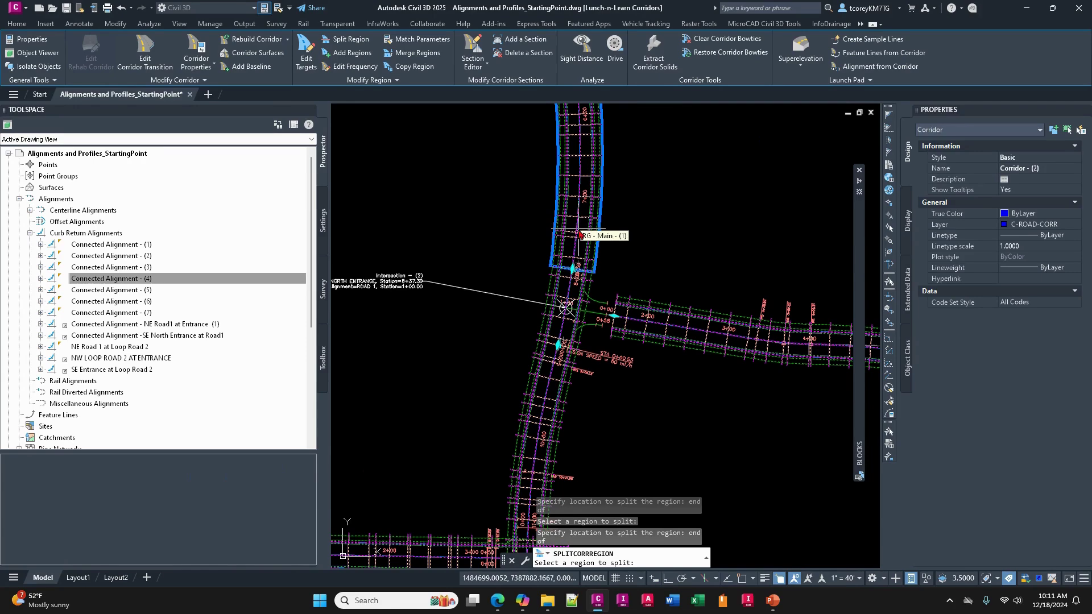
{"action": "scroll", "coordinate": [565, 307], "scroll_direction": "up", "scroll_amount": 4}
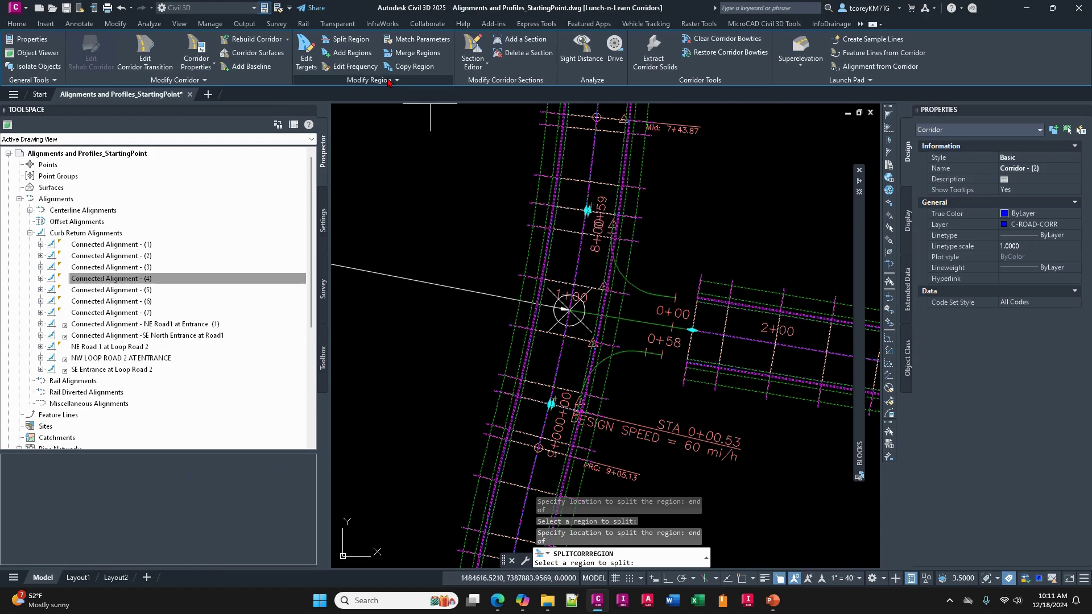
Examine the Main, Left Only, Right Only and Left Connector assemblies to judge which one suits the NORTH ENTRANCE region through the intersection.
{"action": "scroll", "coordinate": [711, 369], "scroll_direction": "down", "scroll_amount": 5}
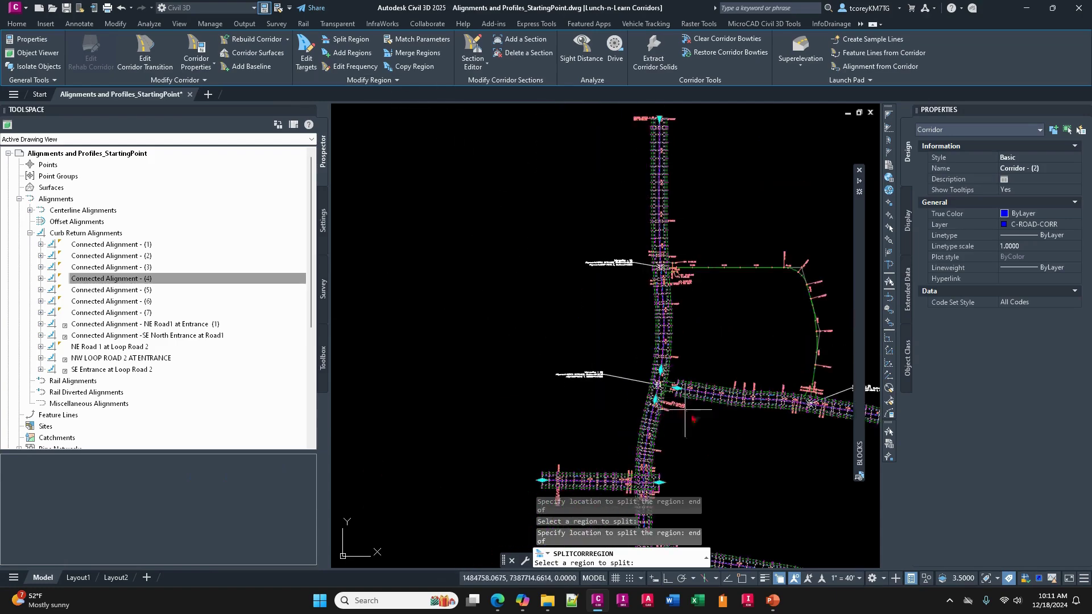
{"action": "middle_click_drag", "start_coordinate": [754, 385], "coordinate": [652, 357]}
{"action": "scroll", "coordinate": [652, 356], "scroll_direction": "up", "scroll_amount": 10}
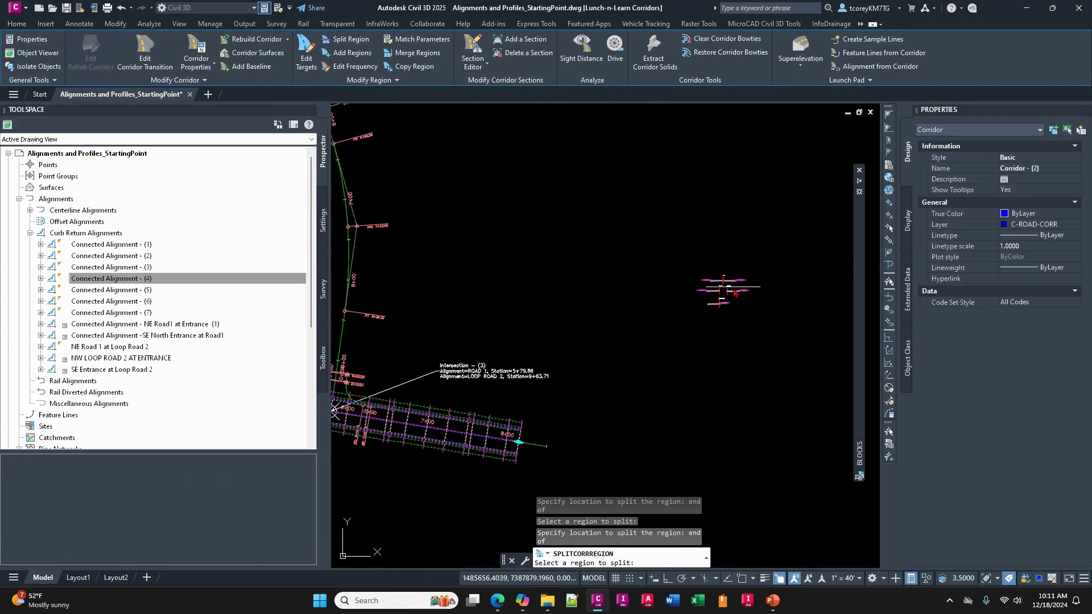
{"action": "scroll", "coordinate": [715, 290], "scroll_direction": "up", "scroll_amount": 6}
{"action": "middle_click_drag", "start_coordinate": [689, 318], "coordinate": [600, 307]}
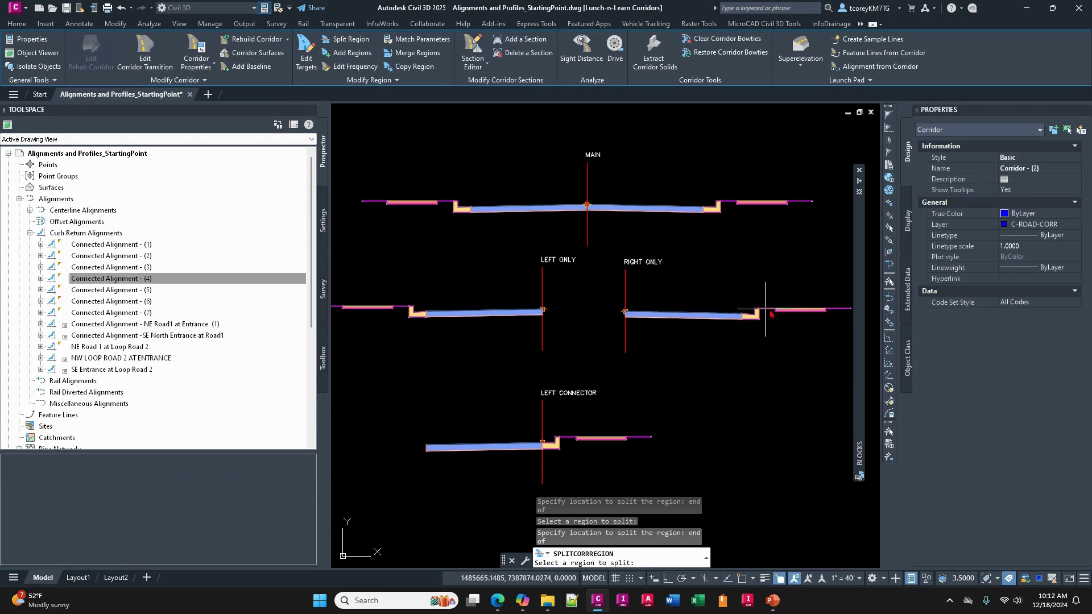
{"action": "scroll", "coordinate": [576, 321], "scroll_direction": "down", "scroll_amount": 10}
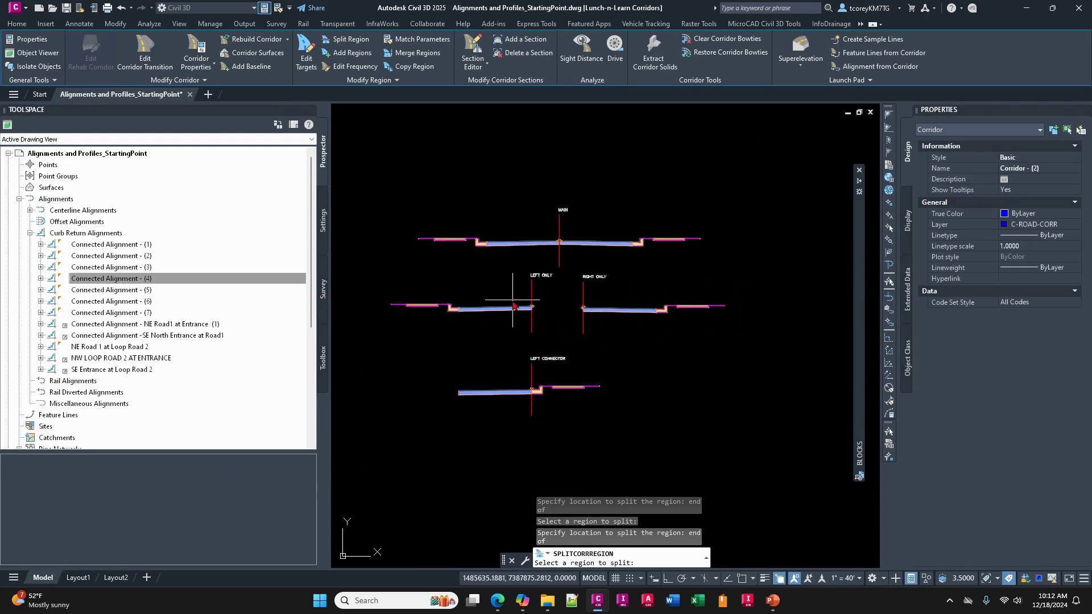
{"action": "mouse_move", "coordinate": [575, 320]}
{"action": "middle_mouse_down"}
{"action": "mouse_move", "coordinate": [685, 332]}
{"action": "mouse_move", "coordinate": [828, 237]}
{"action": "middle_mouse_up"}
{"action": "mouse_move", "coordinate": [419, 288]}
{"action": "middle_mouse_down"}
{"action": "mouse_move", "coordinate": [524, 354]}
{"action": "mouse_move", "coordinate": [561, 314]}
{"action": "middle_mouse_up"}
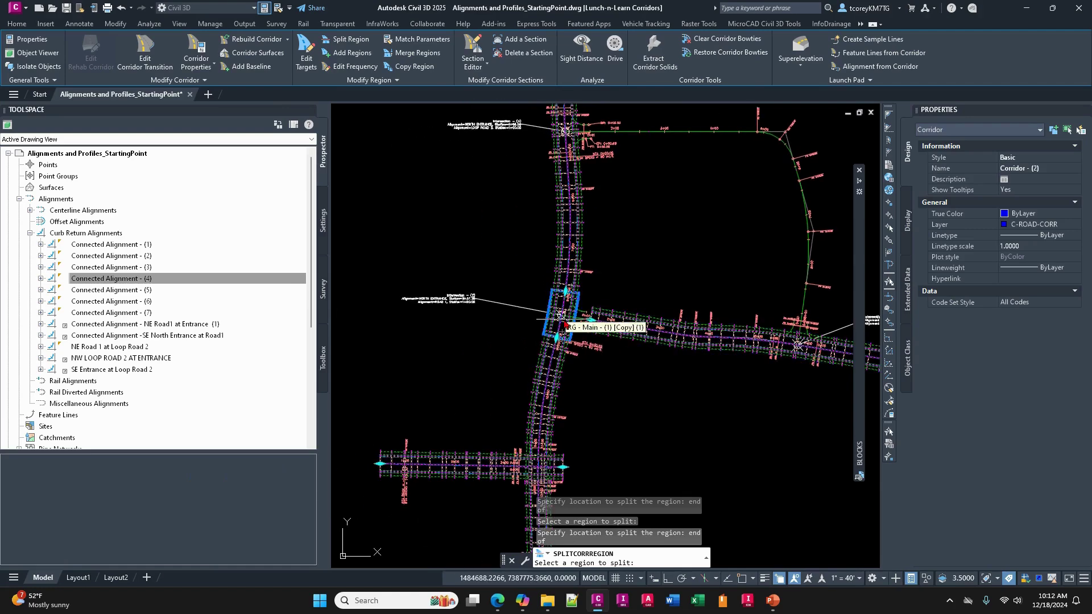
Assign the Right Only assembly to the NORTH ENTRANCE corridor region between stations 7+88.88 and 8+83.32 in its region properties.
{"action": "scroll", "coordinate": [561, 314], "scroll_direction": "up", "scroll_amount": 5}
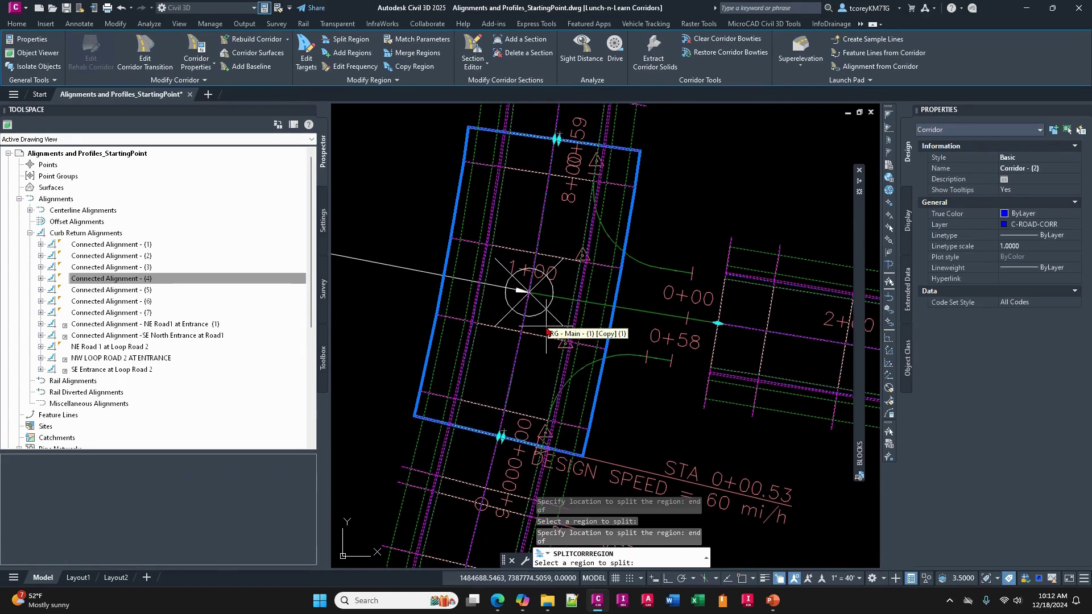
{"action": "key", "text": "Escape"}
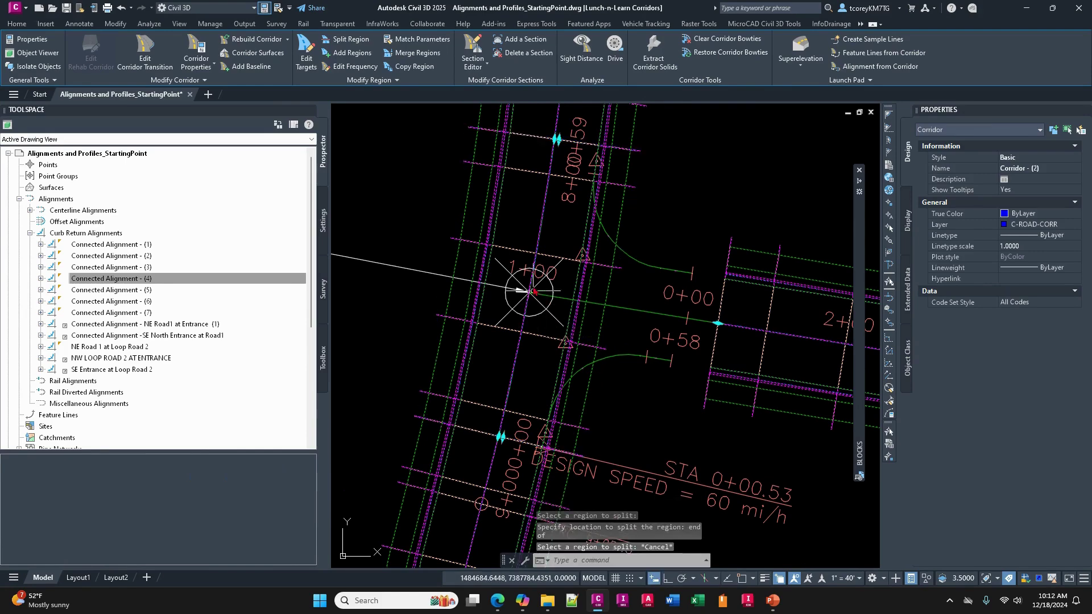
{"action": "left_click", "coordinate": [383, 80]}
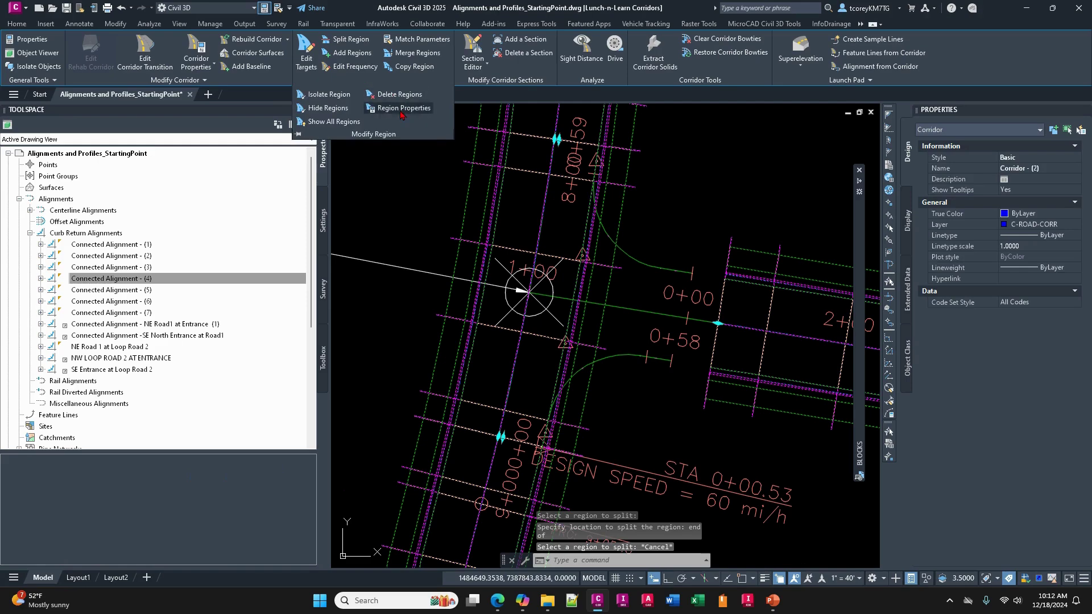
{"action": "left_click", "coordinate": [398, 112]}
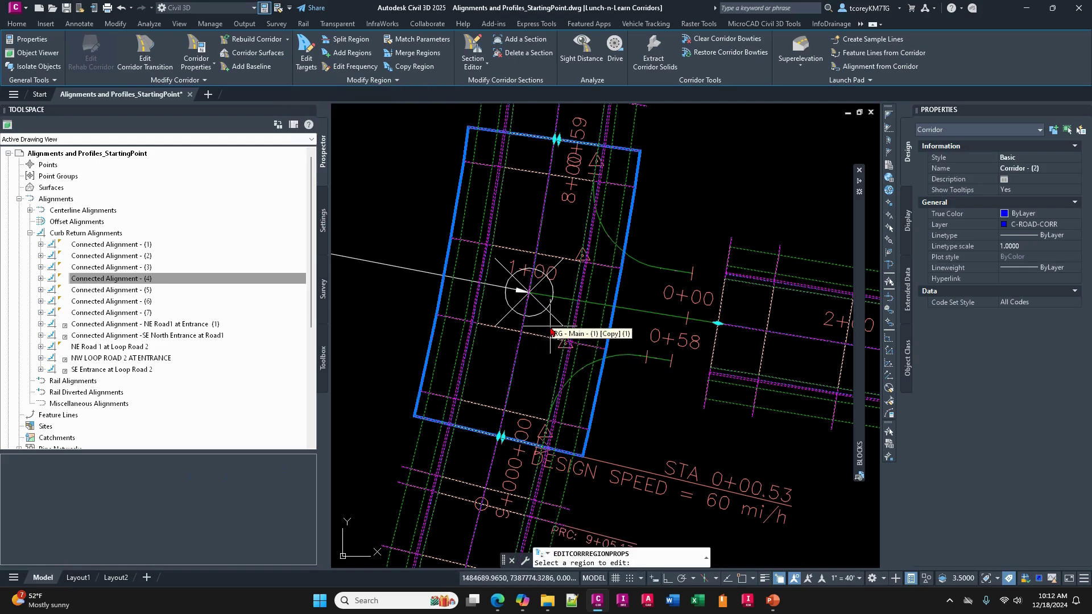
{"action": "left_click", "coordinate": [548, 331]}
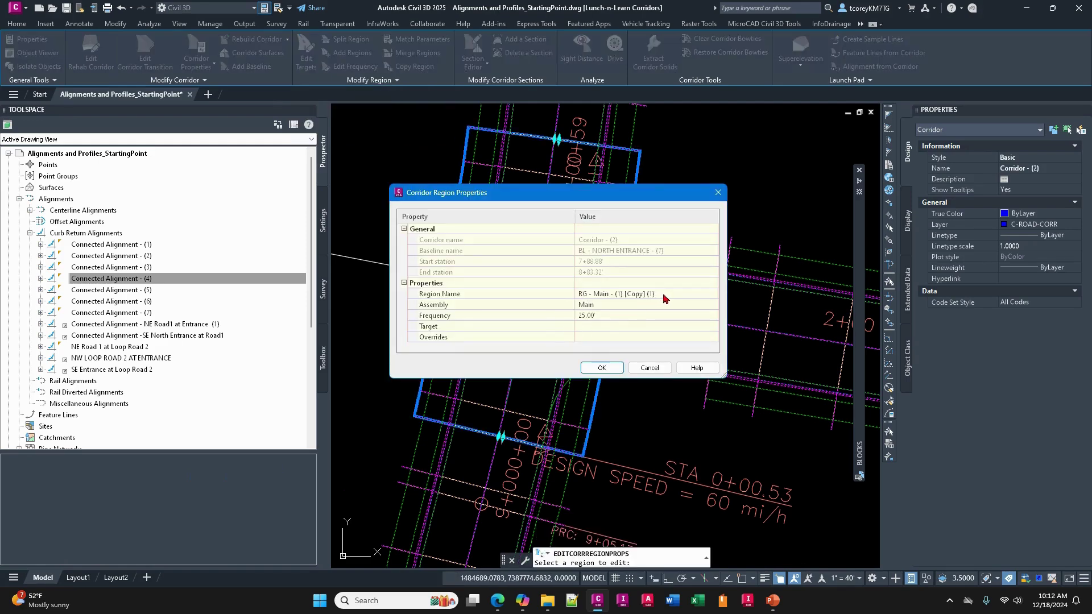
{"action": "left_click", "coordinate": [663, 295]}
{"action": "key", "text": "Return"}
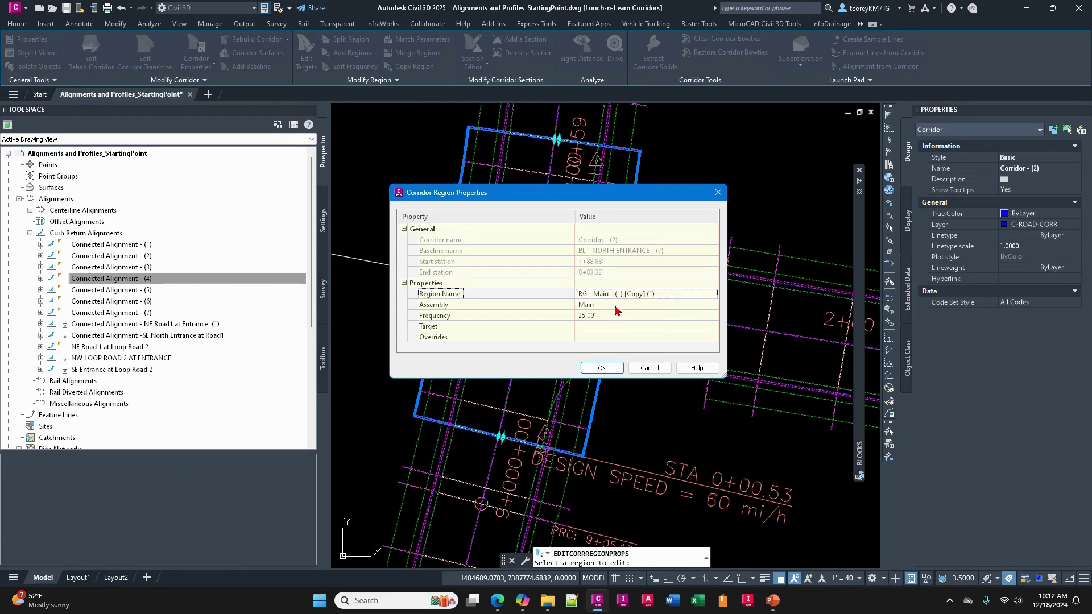
{"action": "left_click", "coordinate": [609, 306]}
{"action": "left_click", "coordinate": [712, 305]}
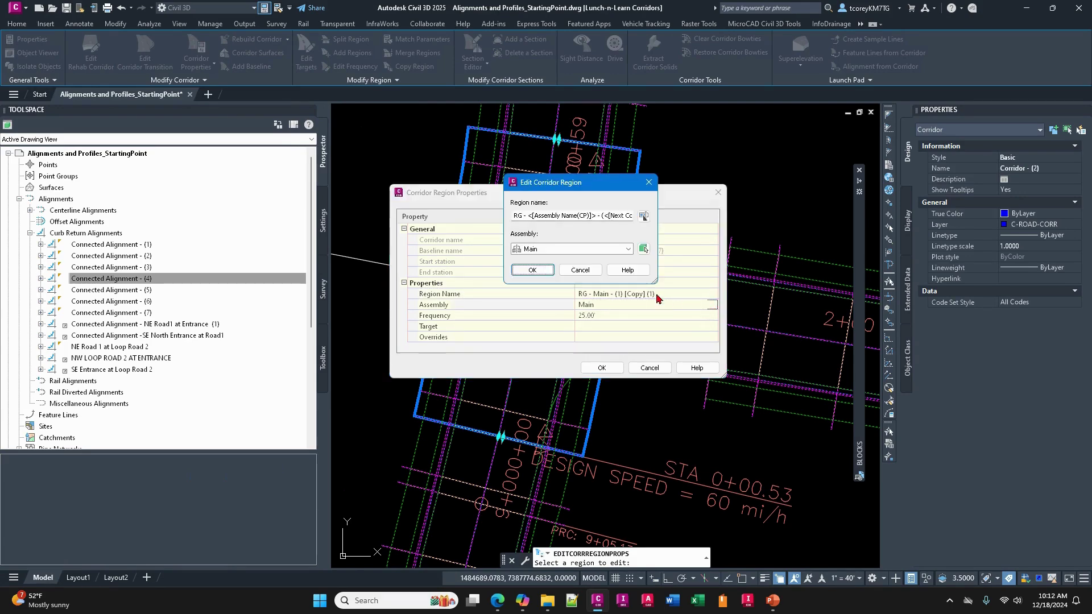
{"action": "left_click", "coordinate": [593, 249]}
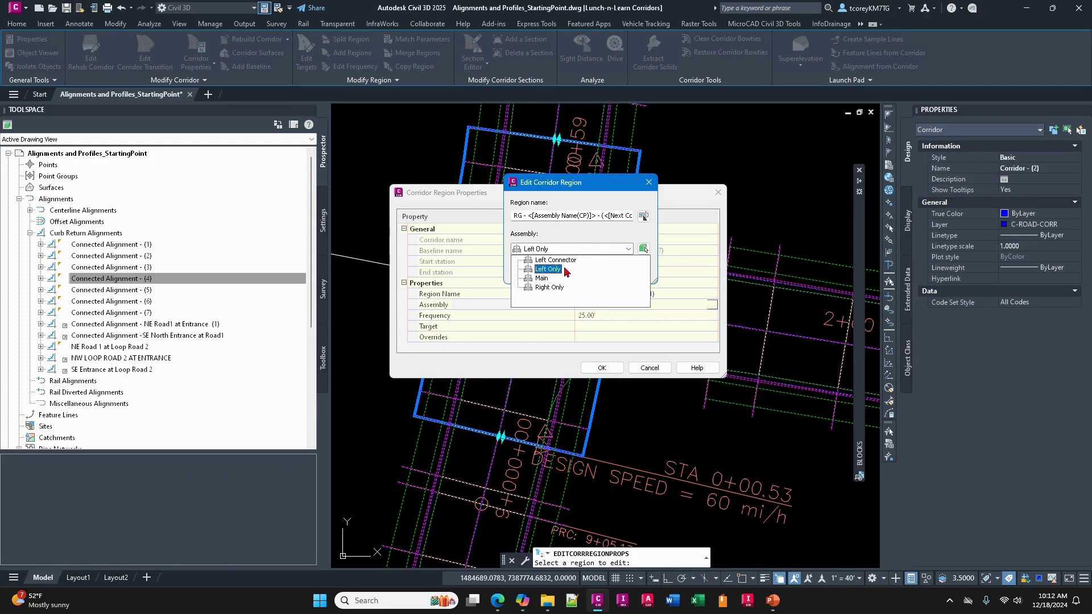
{"action": "left_click", "coordinate": [557, 288]}
{"action": "left_click", "coordinate": [534, 271]}
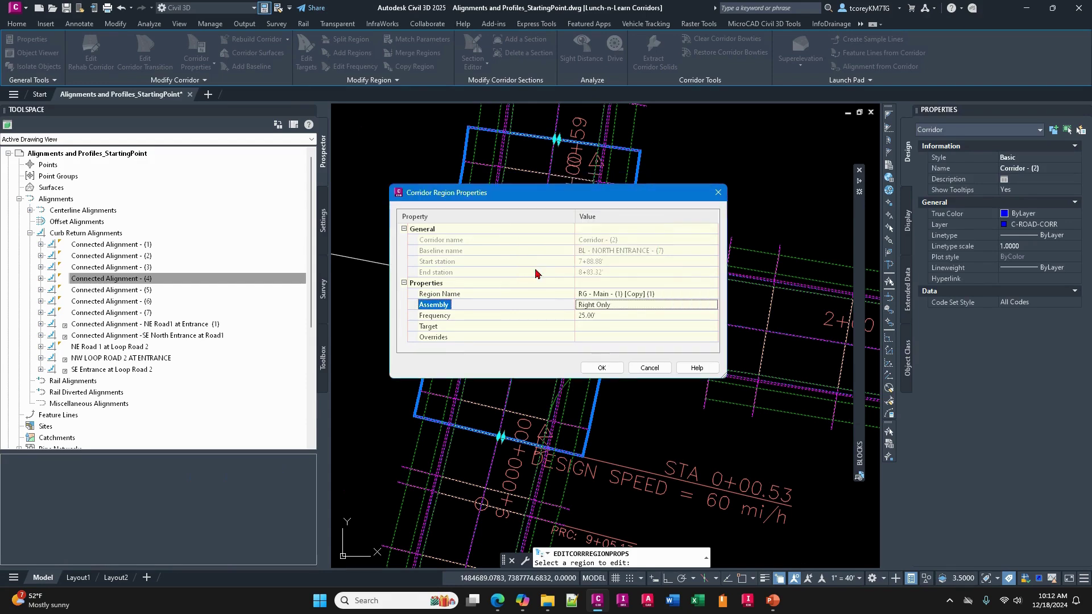
Rename the corridor region as "through intersection".
{"action": "left_click", "coordinate": [667, 294]}
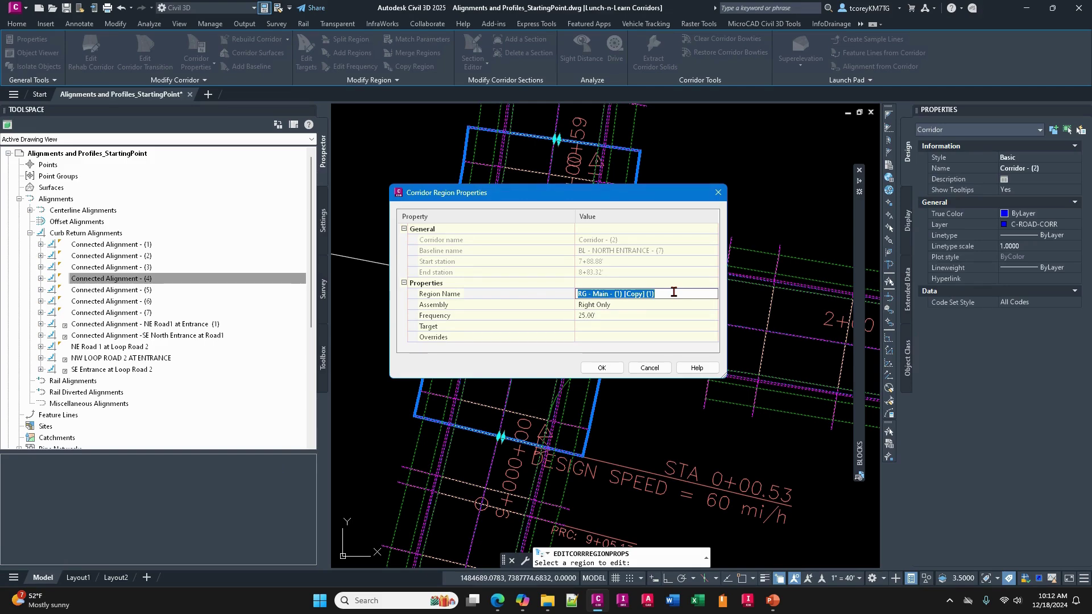
{"action": "type", "text": "through intersection"}
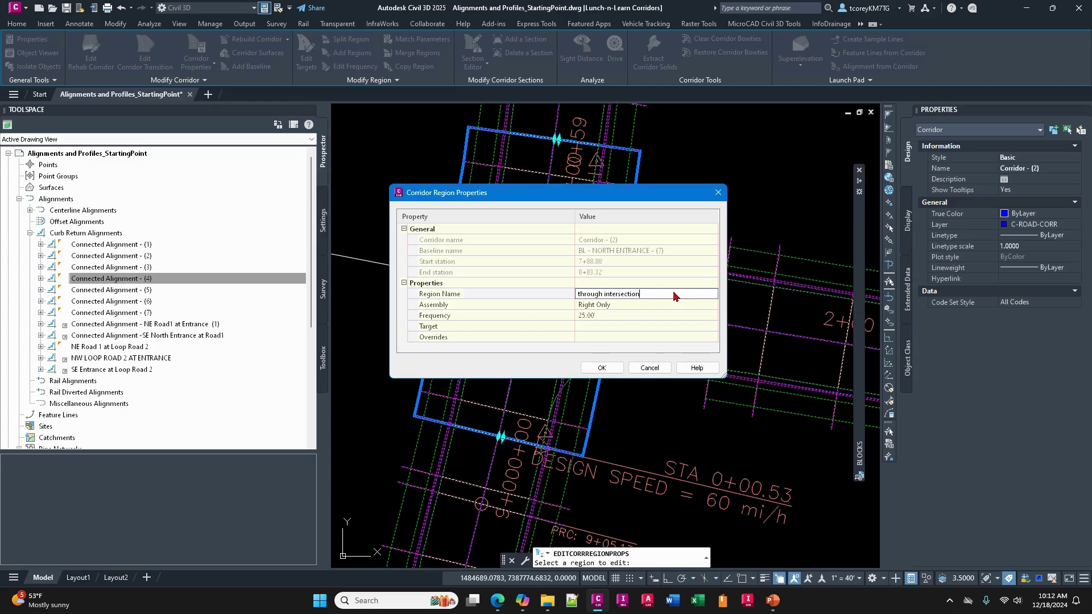
{"action": "key", "text": "Return"}
Set the region's frequency to 5' along tangents and for the curve increment, apply the region properties and dismiss the event list.
{"action": "left_click", "coordinate": [600, 317]}
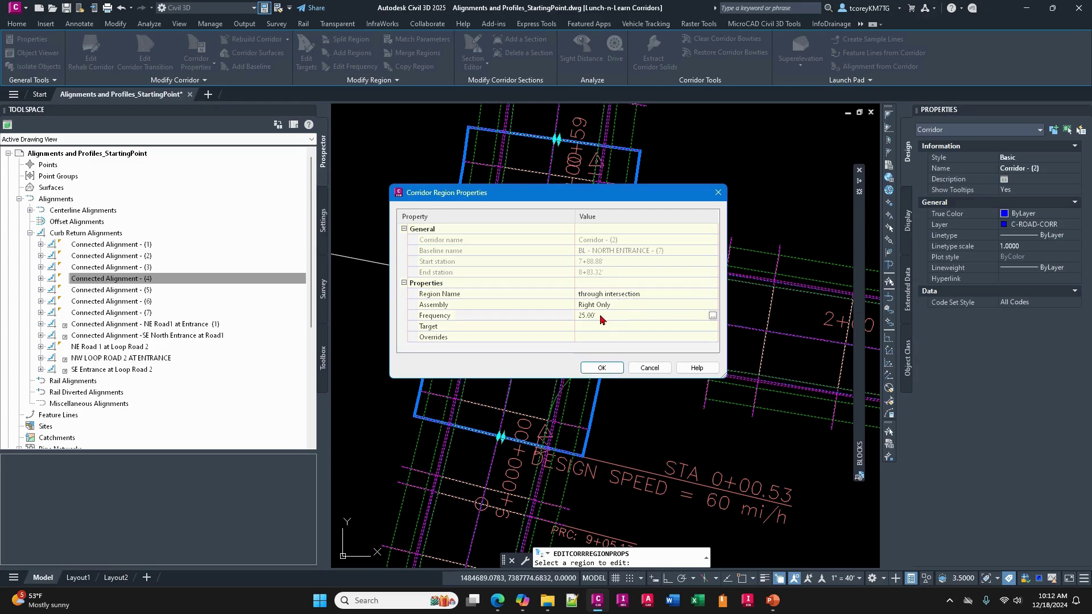
{"action": "left_click", "coordinate": [712, 316]}
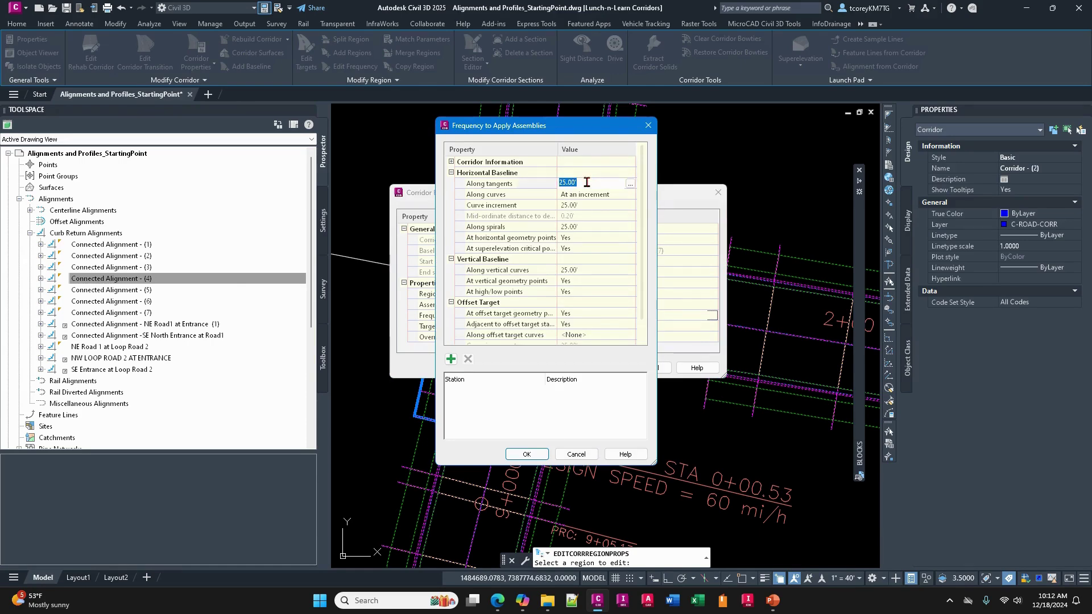
{"action": "key", "text": "Return"}
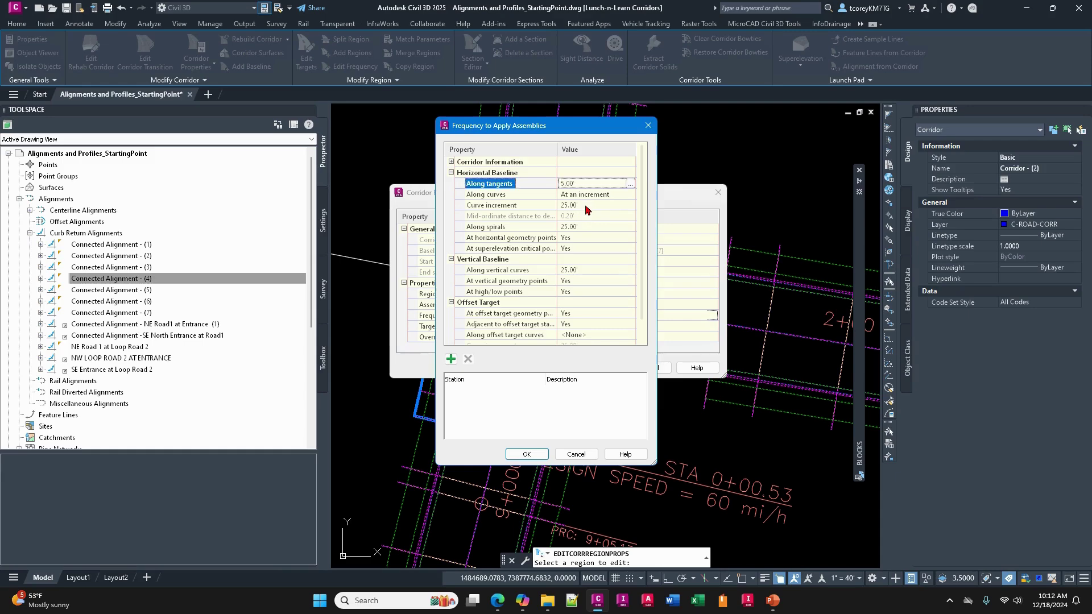
{"action": "left_click", "coordinate": [577, 205]}
{"action": "left_click", "coordinate": [487, 217]}
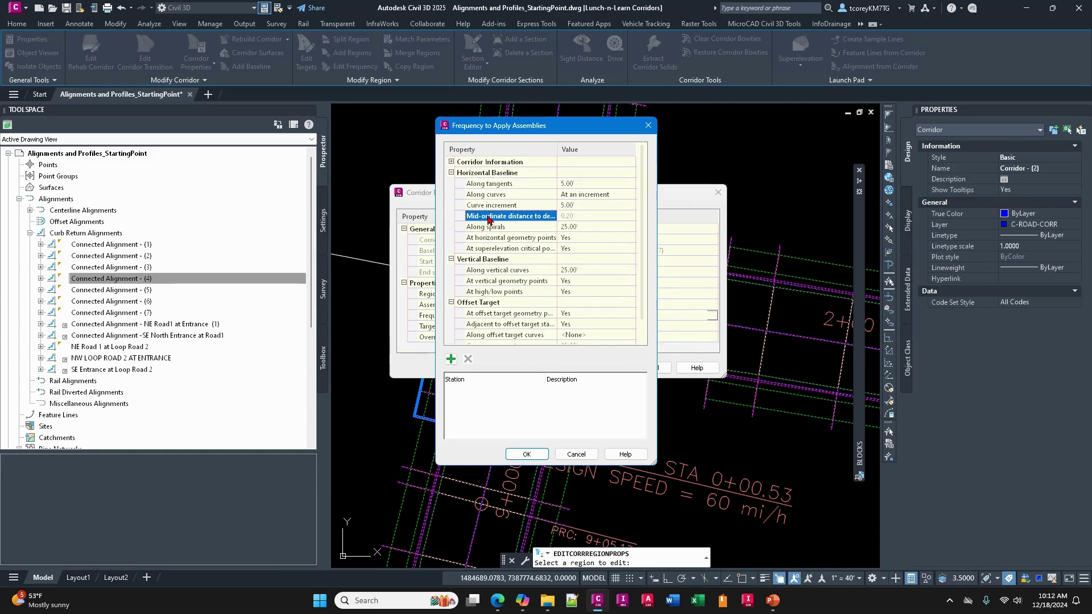
{"action": "left_click", "coordinate": [528, 454]}
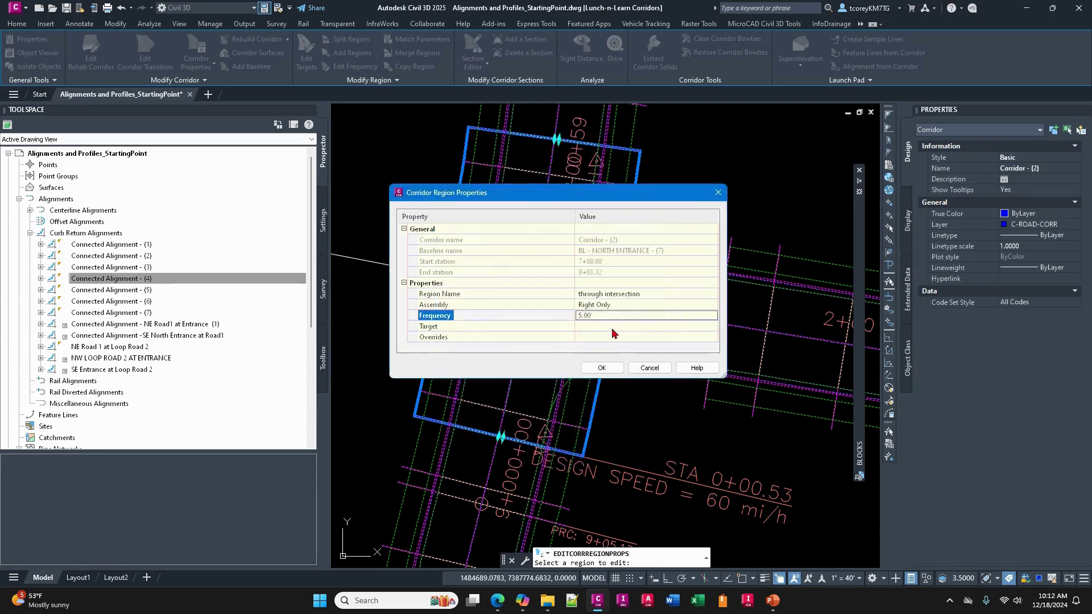
{"action": "left_click", "coordinate": [600, 368]}
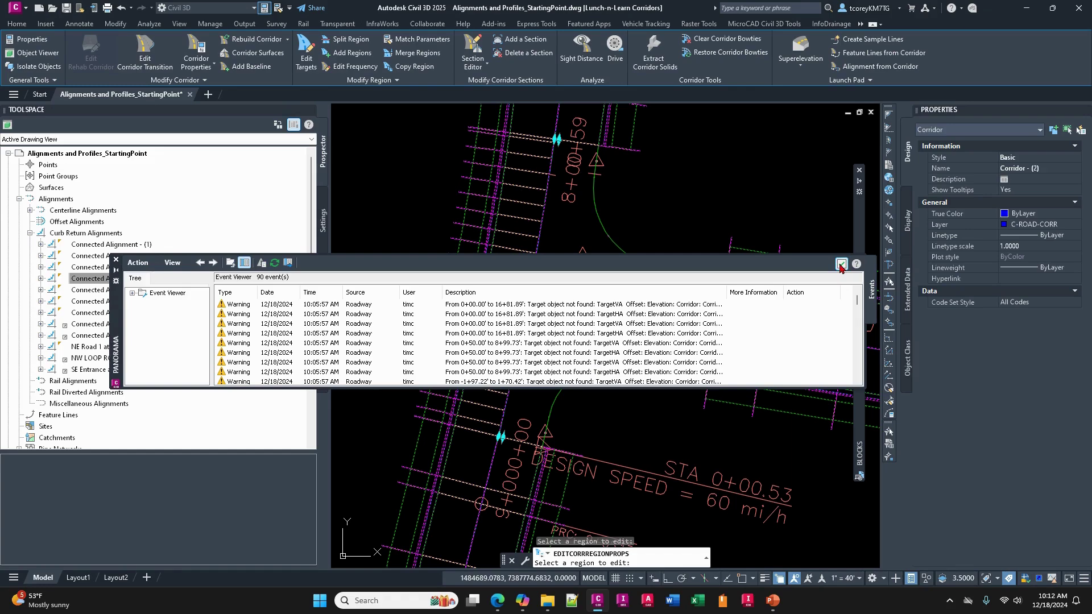
{"action": "left_click", "coordinate": [840, 265]}
{"action": "scroll", "coordinate": [576, 370], "scroll_direction": "down", "scroll_amount": 4}
{"action": "key", "text": "Escape"}
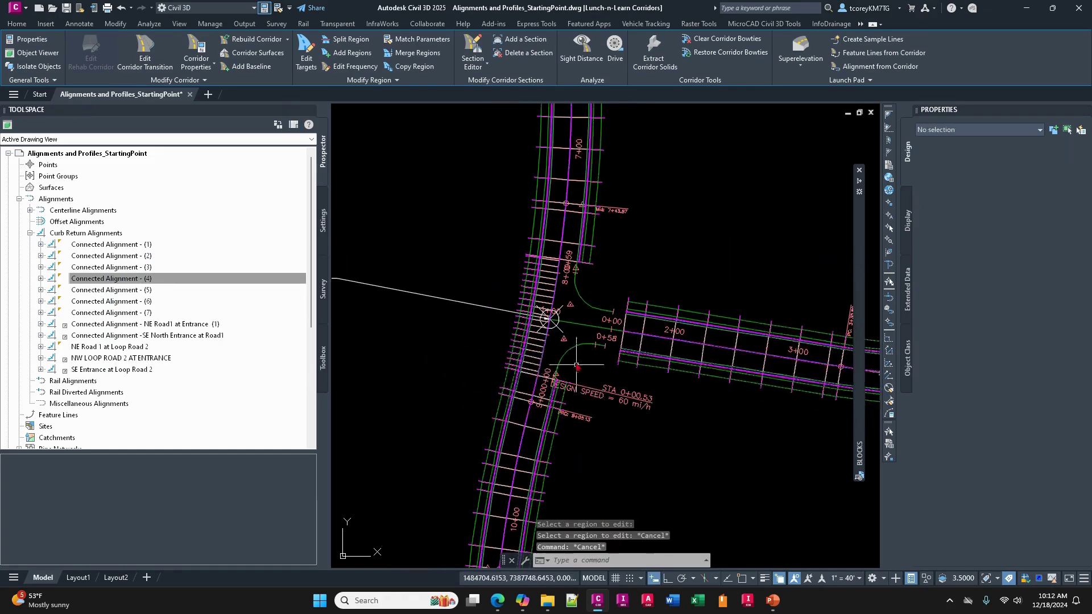
{"action": "scroll", "coordinate": [576, 367], "scroll_direction": "up", "scroll_amount": 3}
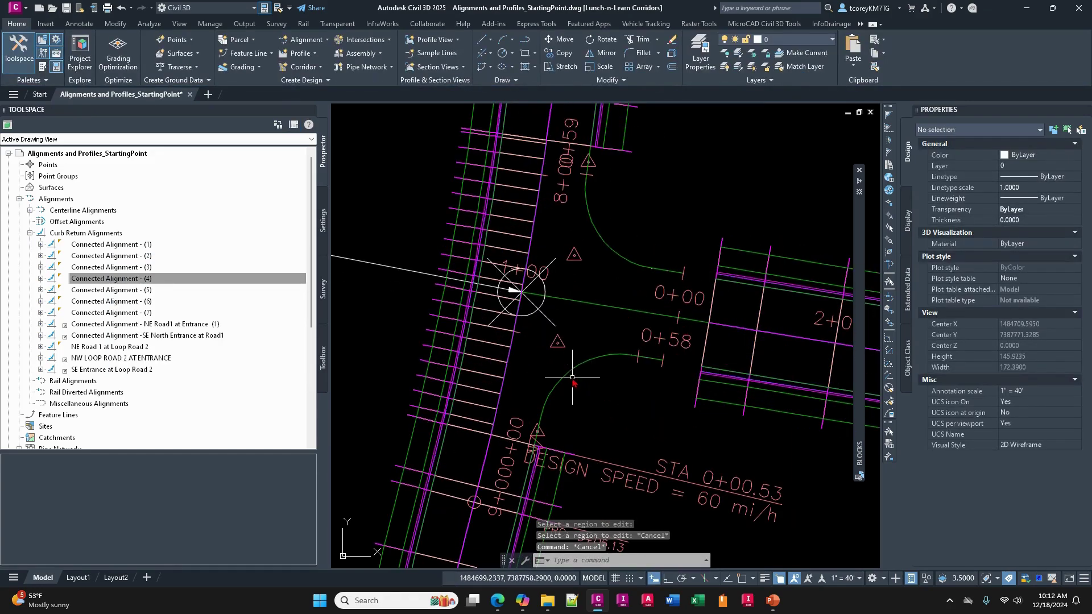
{"action": "scroll", "coordinate": [573, 377], "scroll_direction": "down", "scroll_amount": 2}
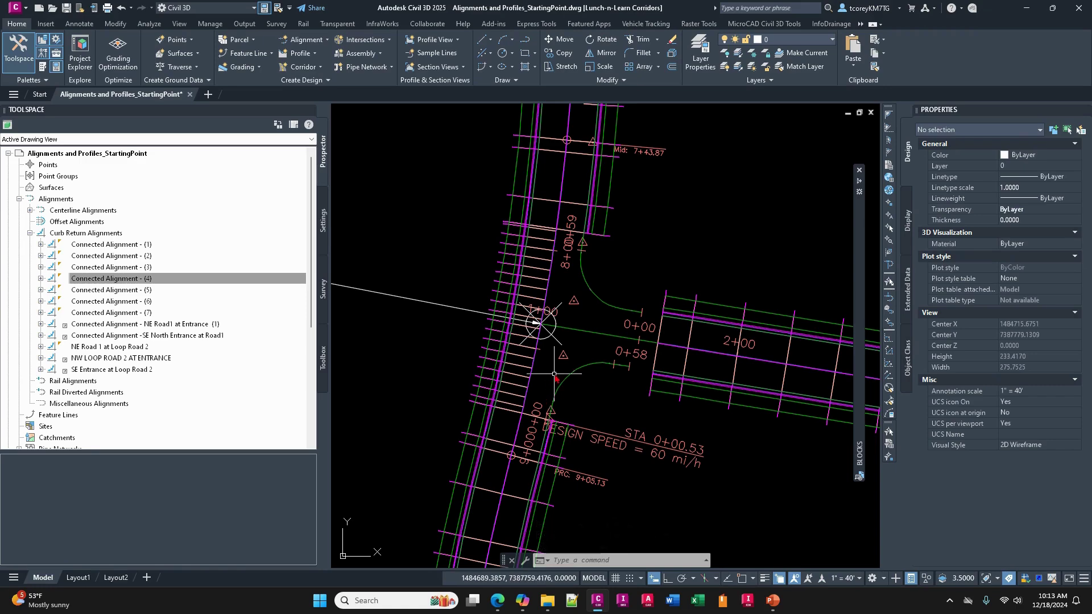
{"action": "middle_click_drag", "start_coordinate": [564, 365], "coordinate": [637, 357]}
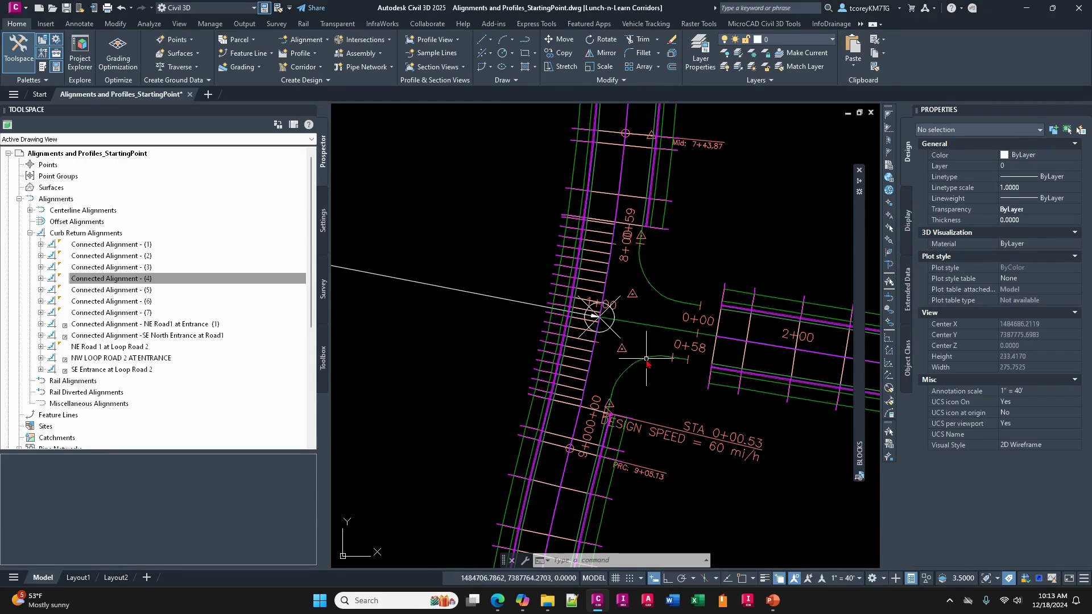
{"action": "left_click", "coordinate": [646, 358]}
{"action": "key", "text": "Escape"}
{"action": "key", "text": "Escape"}
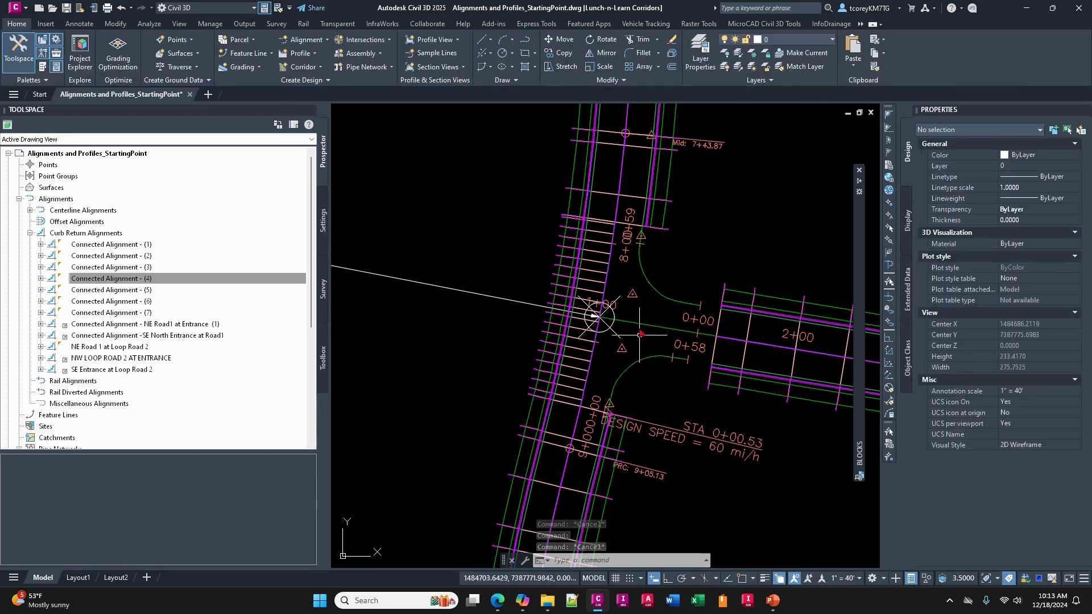
Try to add the curb return alignment at the NORTH ENTRANCE and ROAD 1 intersection as a new corridor baseline.
{"action": "left_click", "coordinate": [588, 246]}
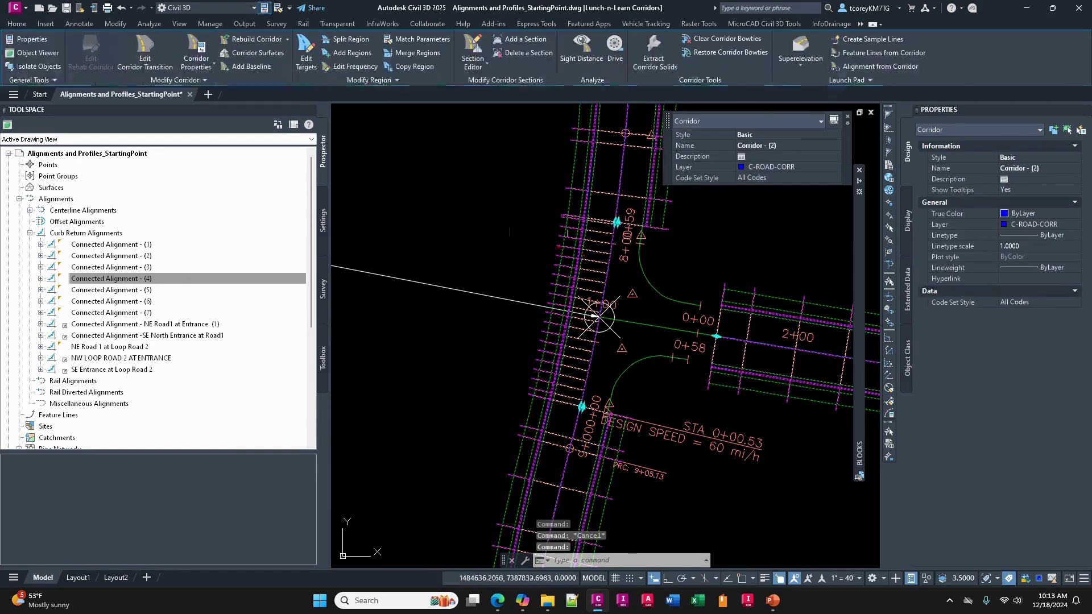
{"action": "right_click", "coordinate": [460, 219]}
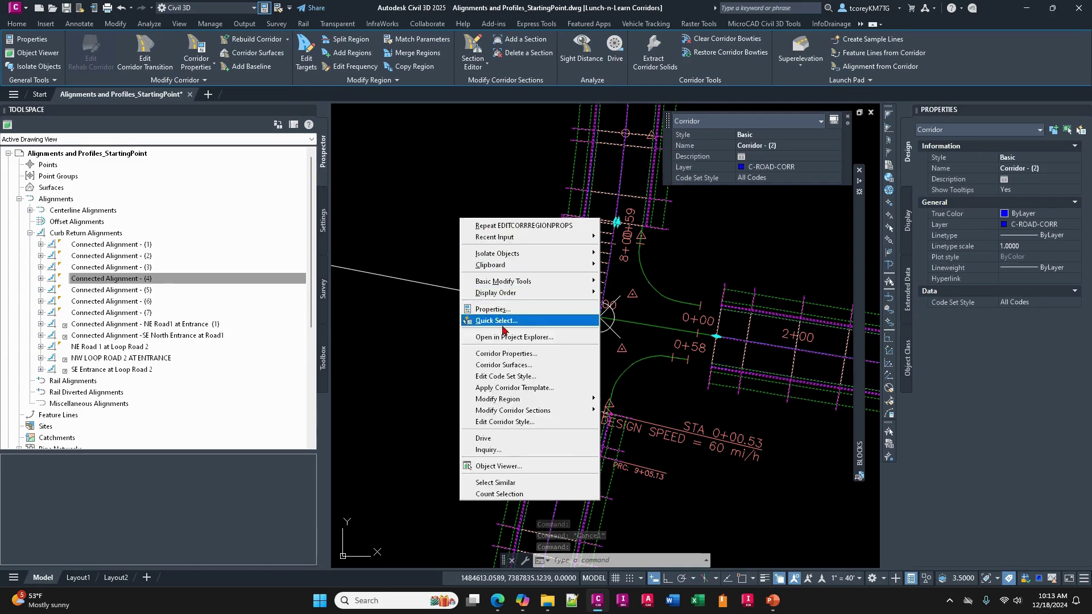
{"action": "left_click", "coordinate": [503, 353]}
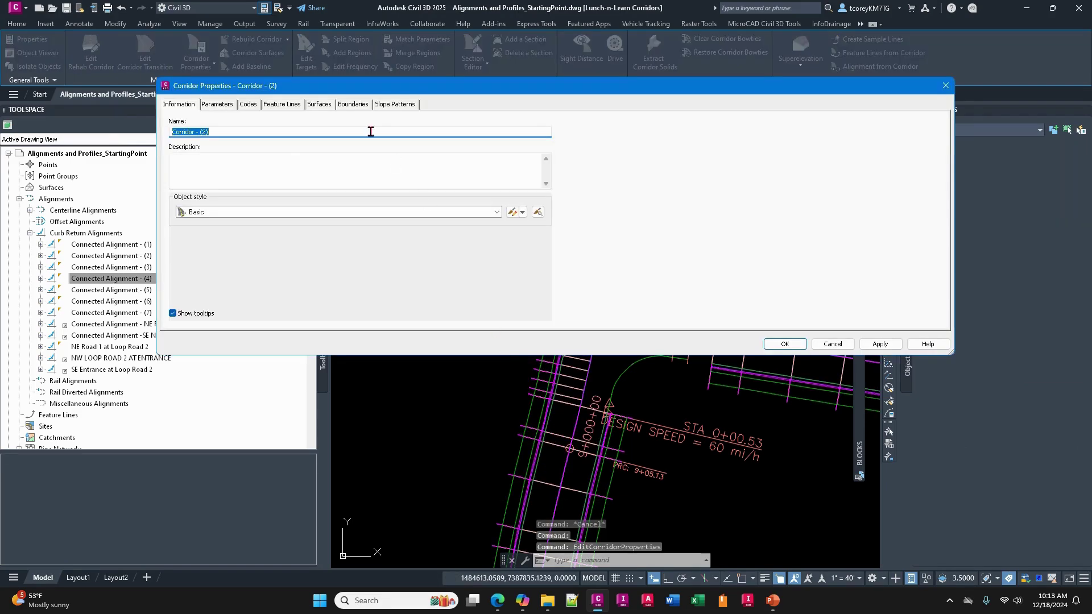
{"action": "left_click", "coordinate": [225, 105]}
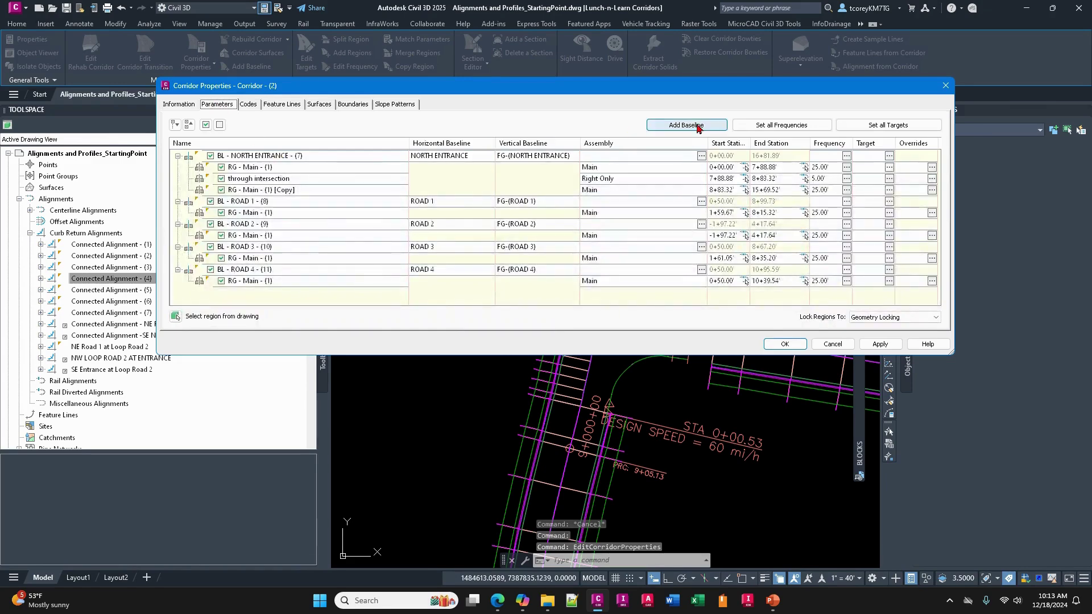
{"action": "left_click", "coordinate": [698, 128]}
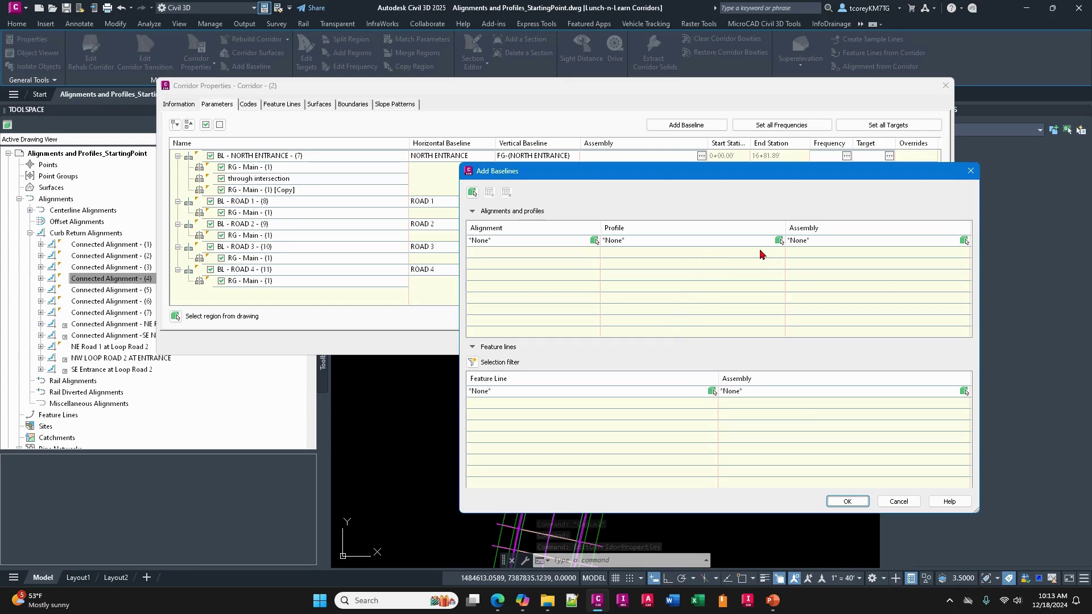
{"action": "left_click", "coordinate": [594, 240]}
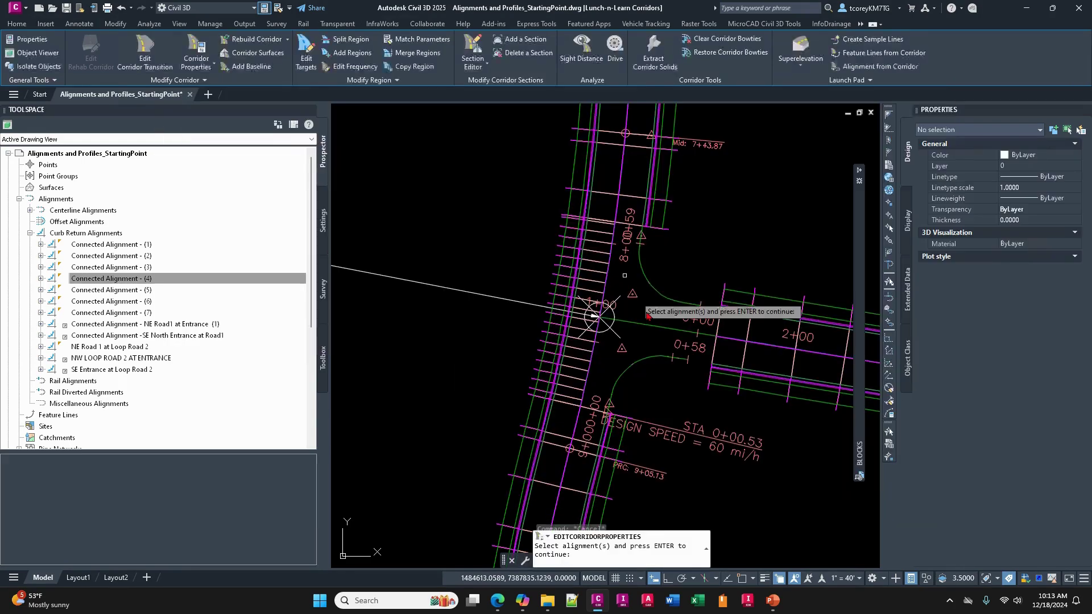
{"action": "left_click", "coordinate": [654, 359]}
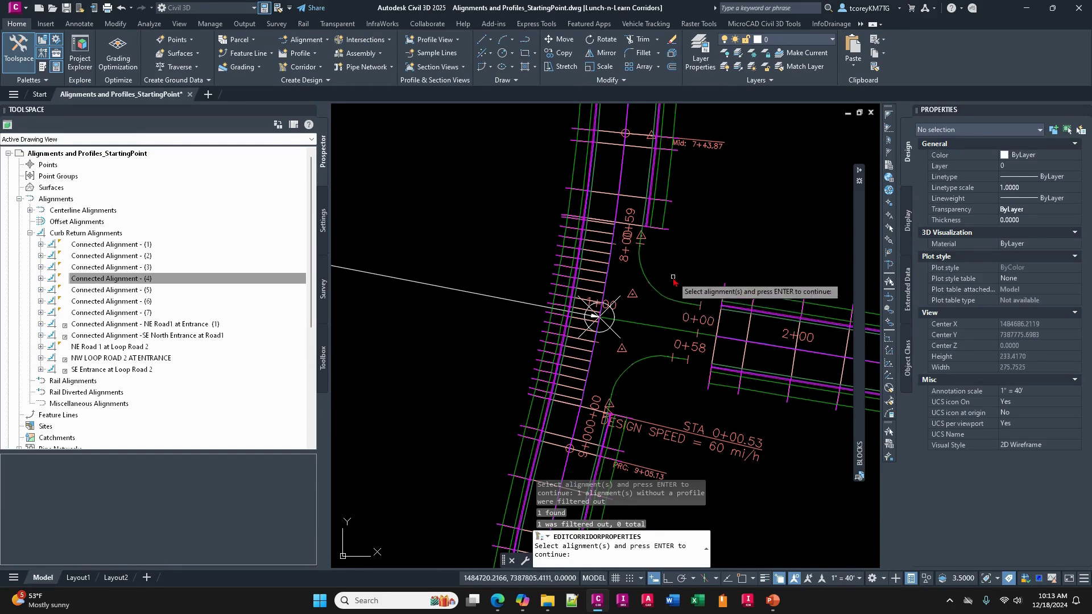
{"action": "key", "text": "Return"}
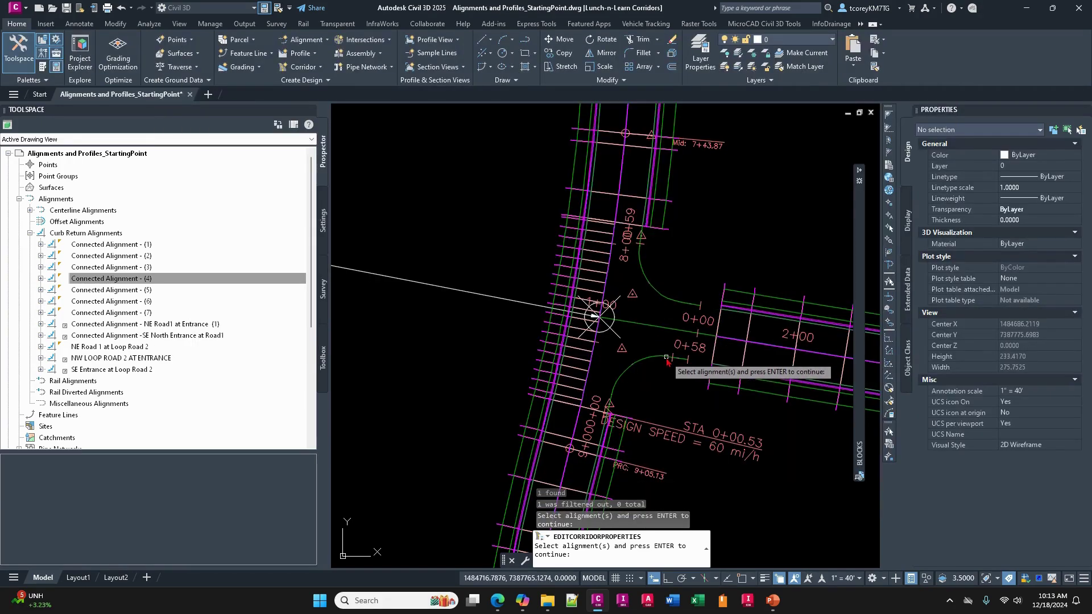
{"action": "left_click", "coordinate": [666, 360]}
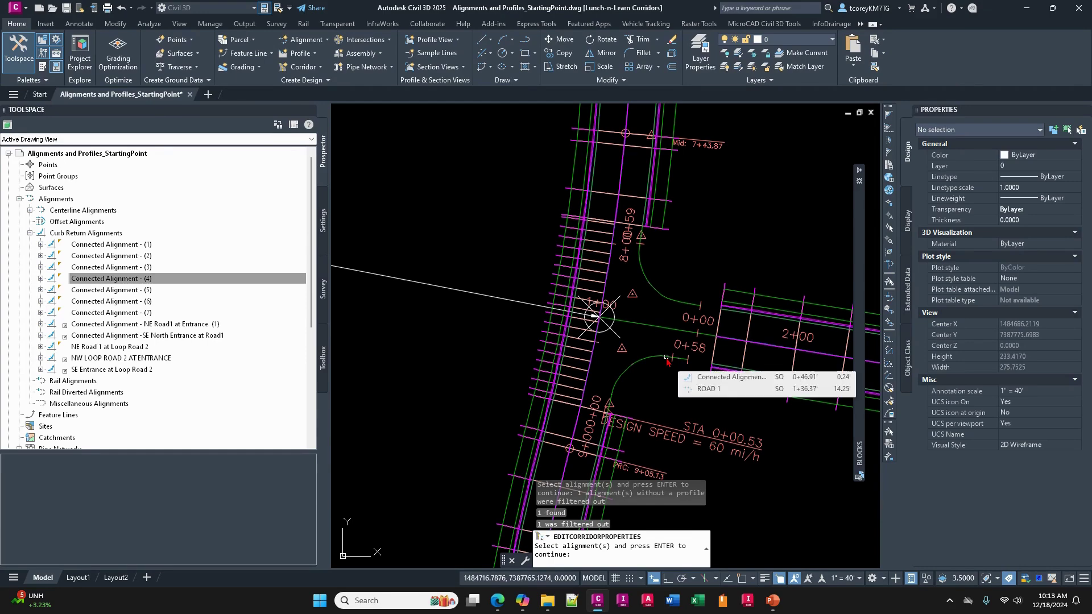
{"action": "key", "text": "Return"}
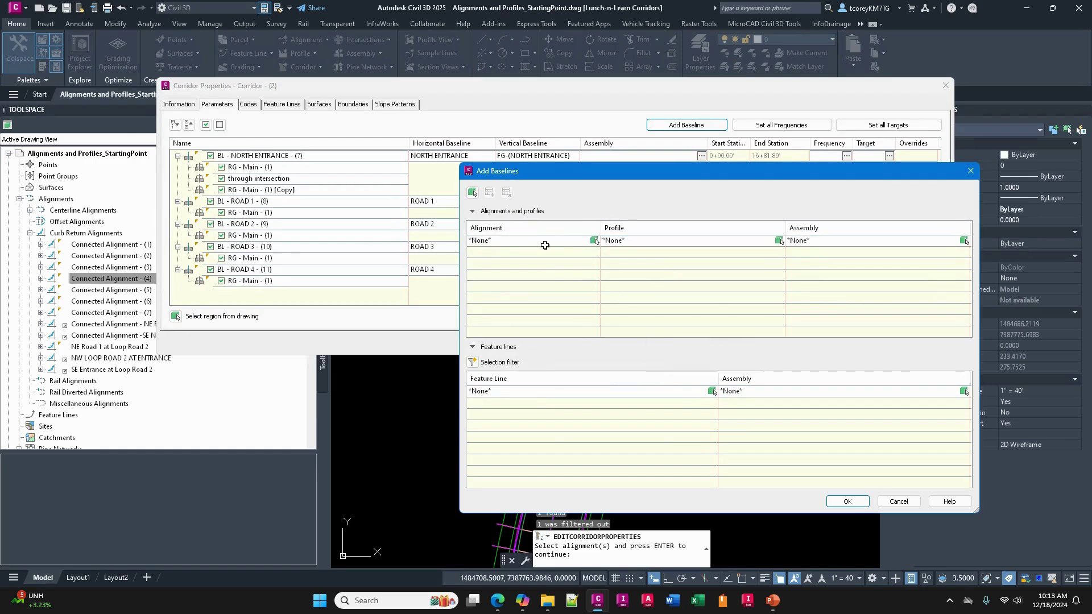
{"action": "left_click", "coordinate": [524, 241]}
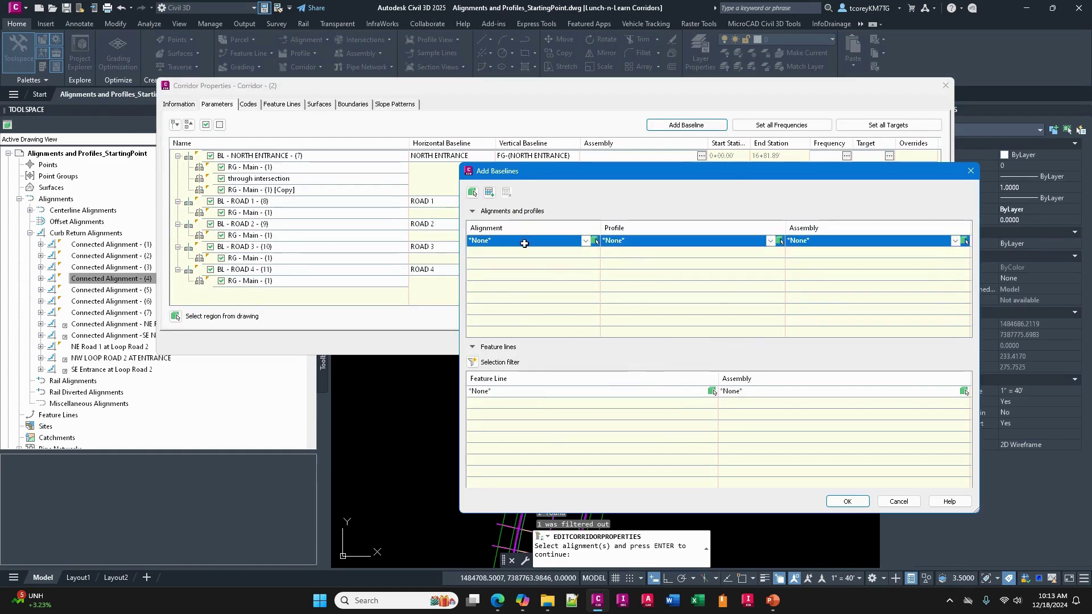
{"action": "left_click", "coordinate": [595, 242]}
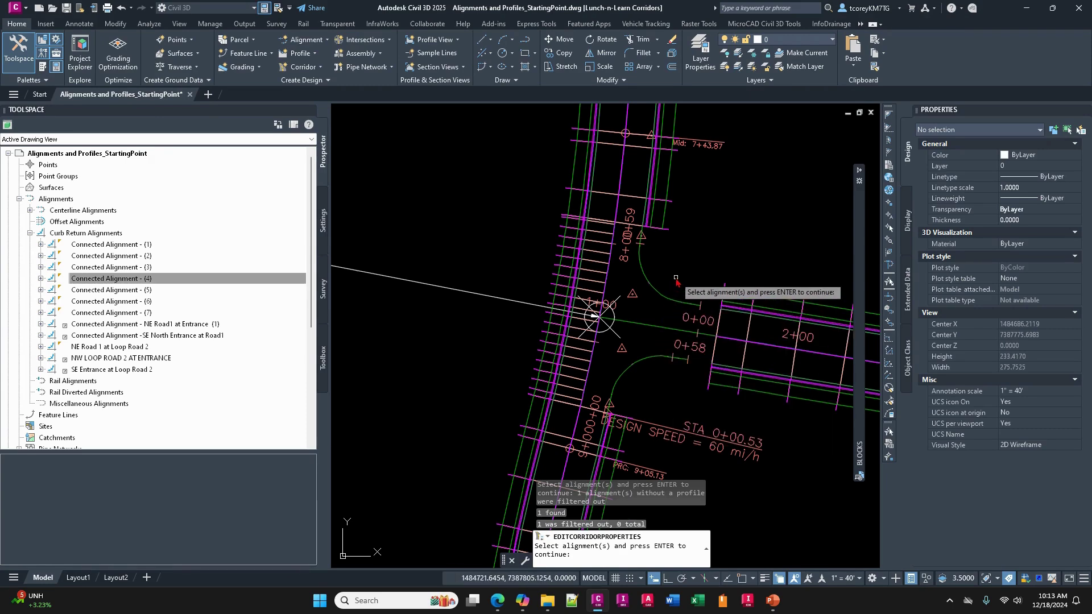
{"action": "key", "text": "Return"}
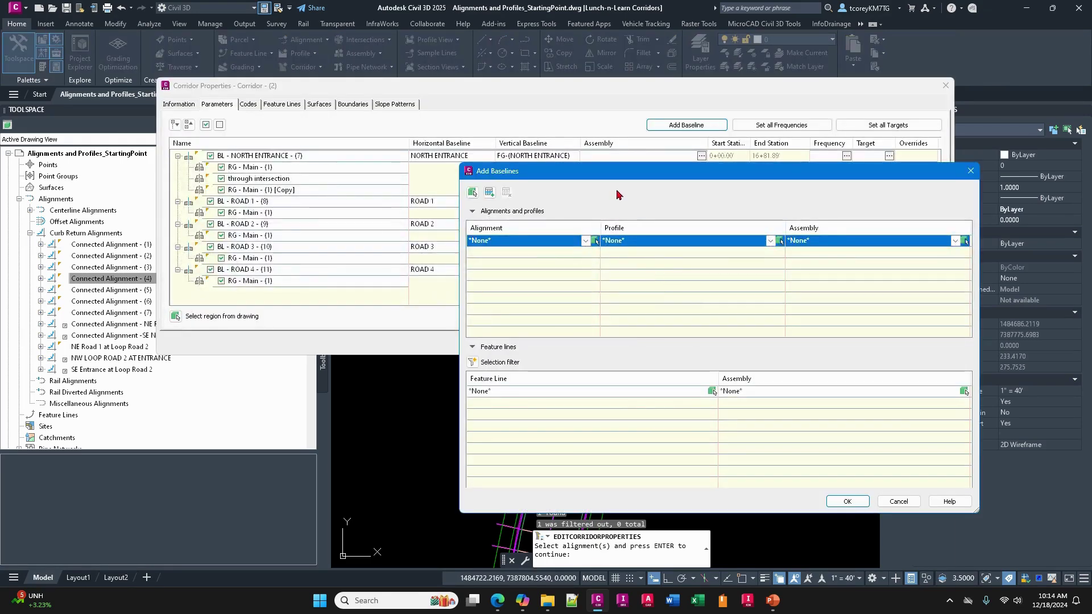
{"action": "left_click", "coordinate": [899, 501]}
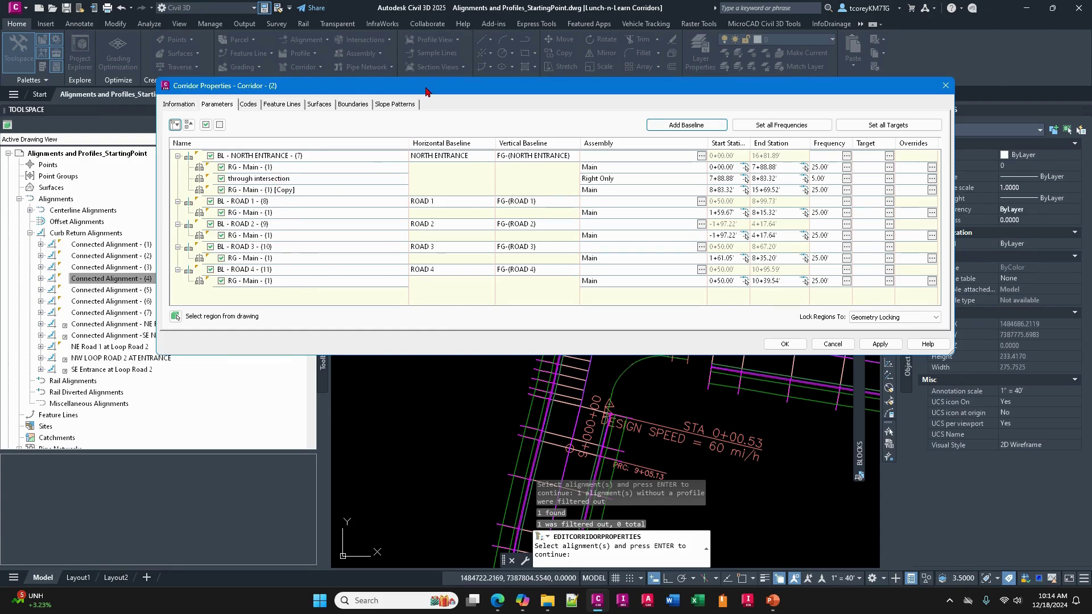
{"action": "mouse_move", "coordinate": [425, 91]}
{"action": "left_mouse_down"}
{"action": "mouse_move", "coordinate": [629, 71]}
{"action": "mouse_move", "coordinate": [771, 3]}
{"action": "mouse_move", "coordinate": [960, 54]}
{"action": "mouse_move", "coordinate": [1091, 148]}
{"action": "left_mouse_up"}
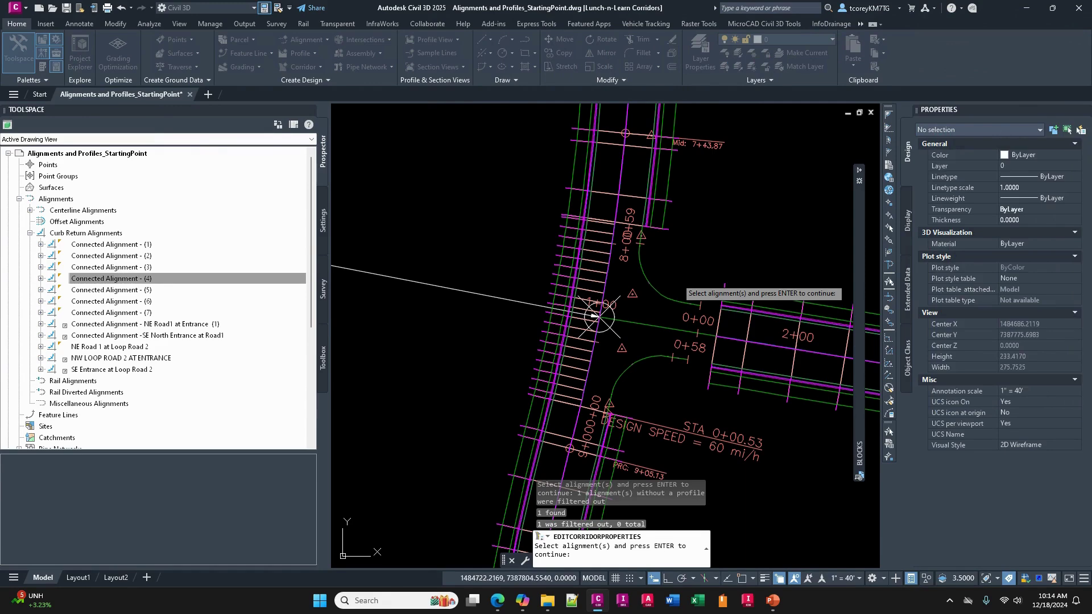
{"action": "left_click", "coordinate": [598, 318]}
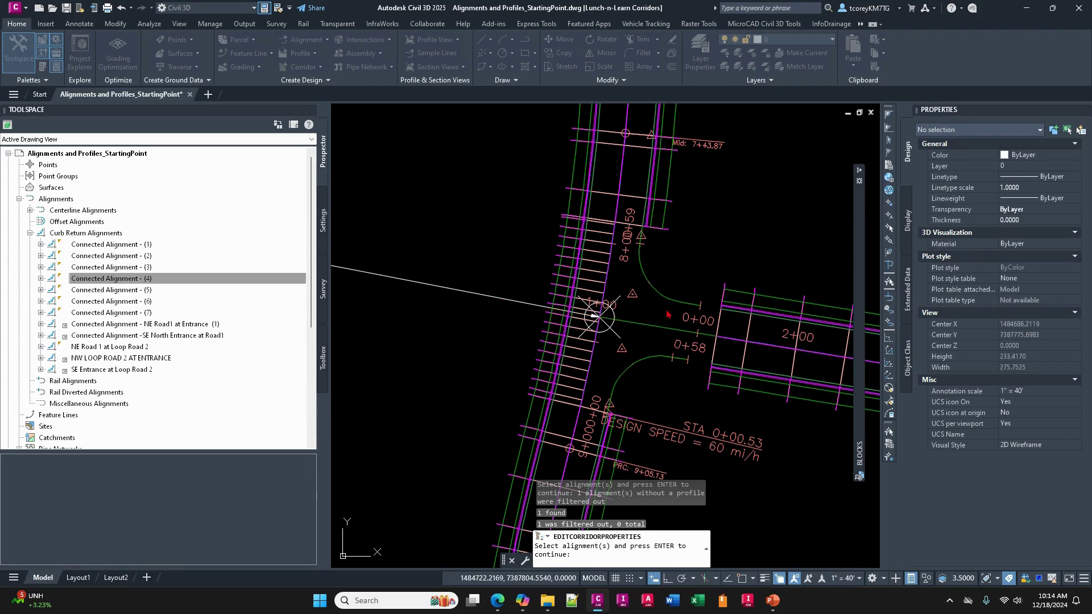
{"action": "key", "text": "Return"}
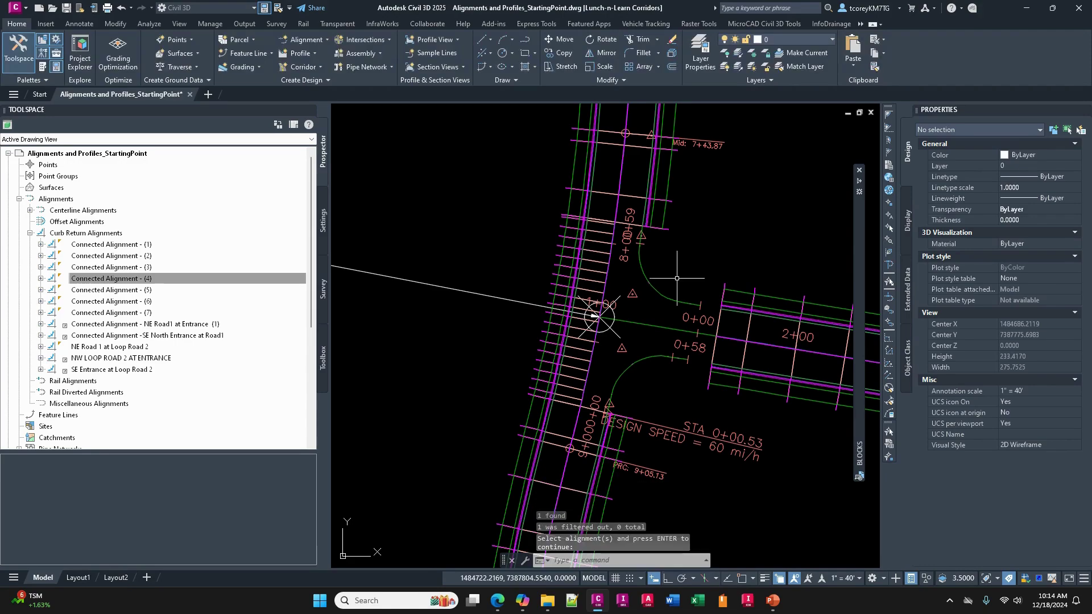
Erase the geometry point labels around both curb returns at the side-road intersection between stations 13+00 and 14+00.
{"action": "scroll", "coordinate": [677, 278], "scroll_direction": "down", "scroll_amount": 4}
{"action": "middle_click_drag", "start_coordinate": [677, 279], "coordinate": [600, 248]}
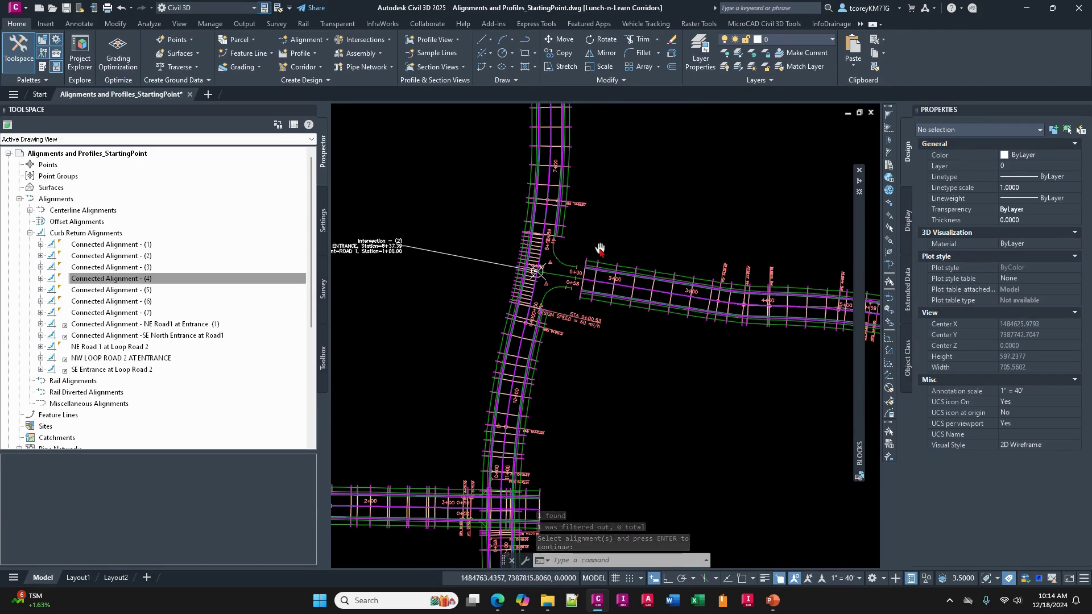
{"action": "key", "text": "Escape"}
{"action": "scroll", "coordinate": [642, 187], "scroll_direction": "down", "scroll_amount": 4}
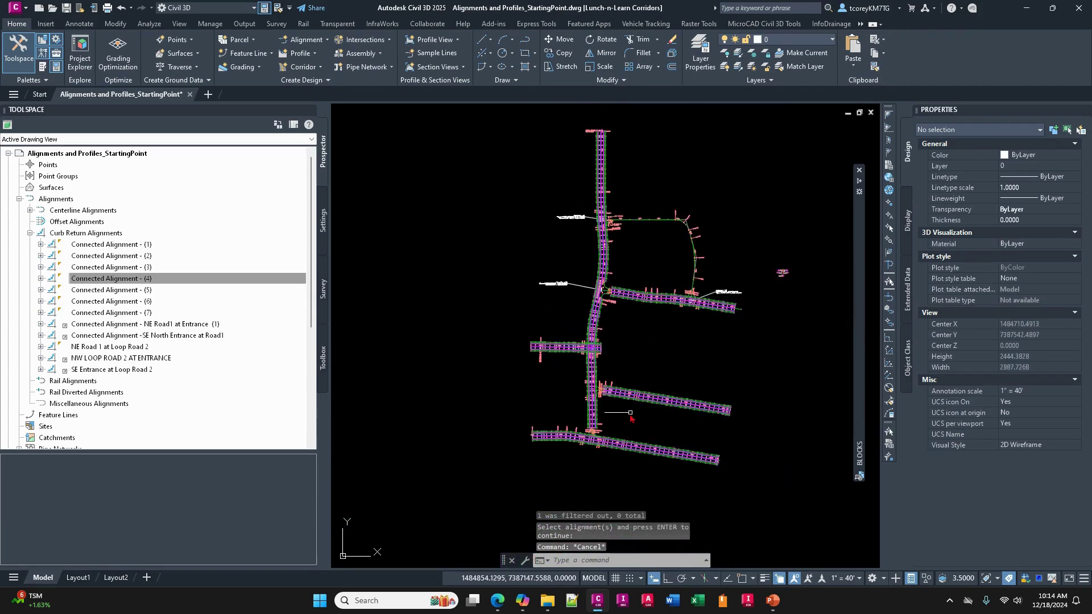
{"action": "scroll", "coordinate": [596, 408], "scroll_direction": "up", "scroll_amount": 10}
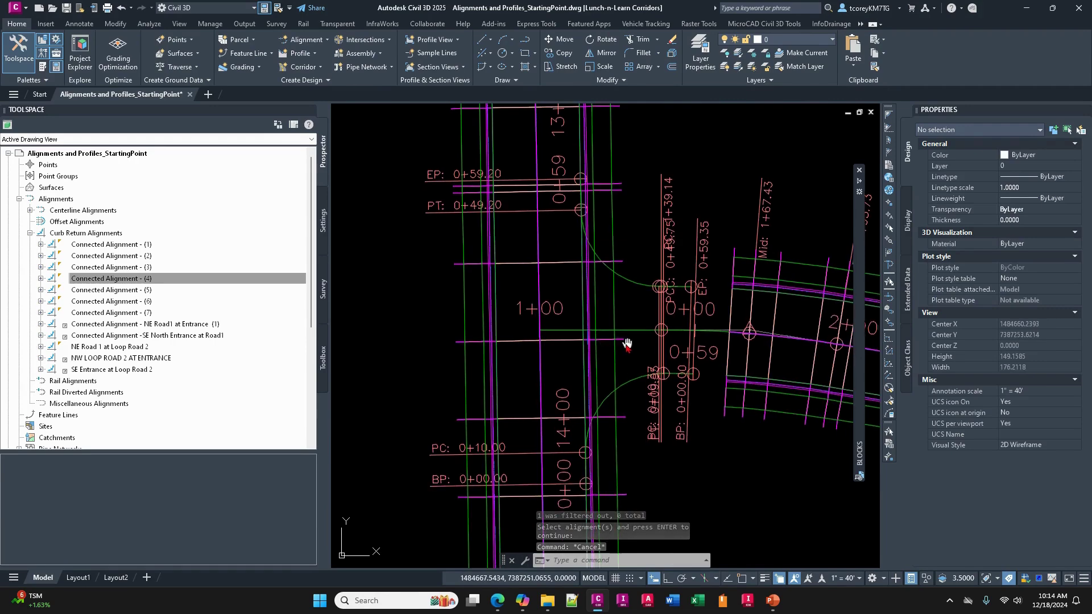
{"action": "left_click", "coordinate": [672, 218]}
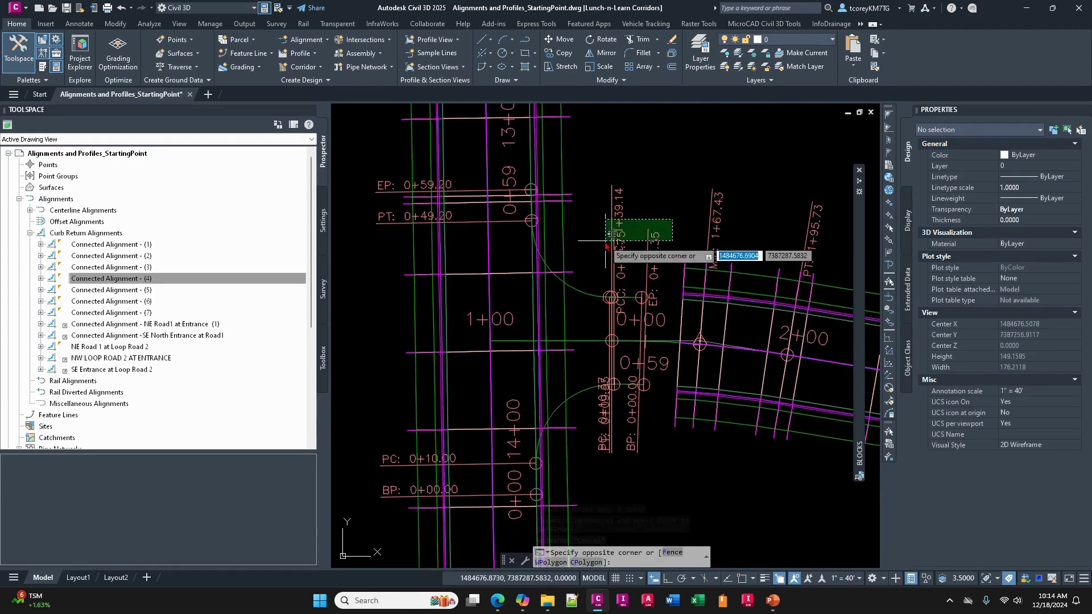
{"action": "left_click", "coordinate": [604, 245]}
{"action": "key", "text": "Delete"}
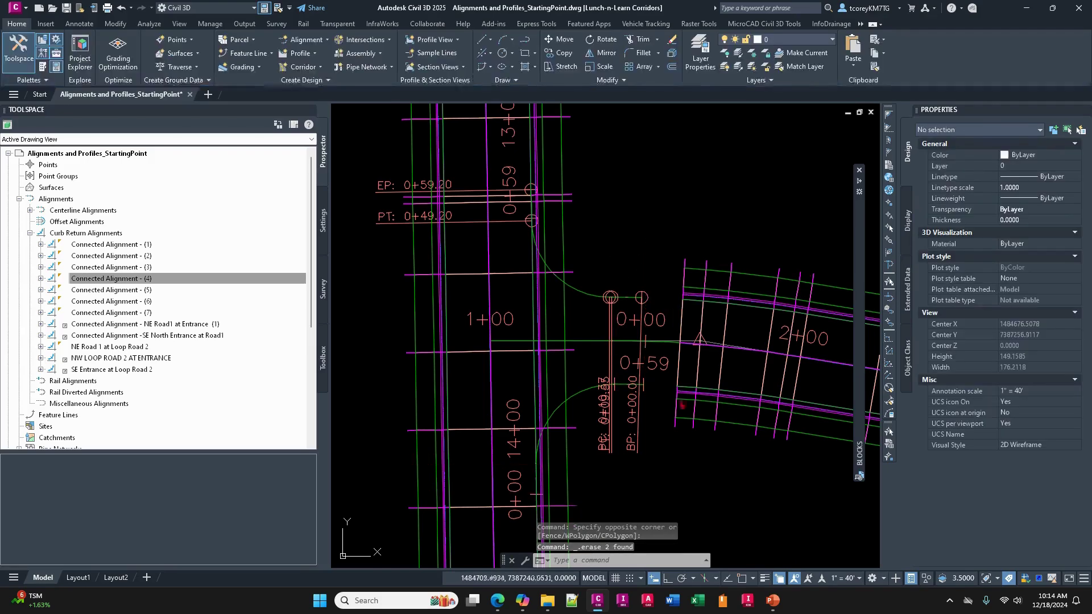
{"action": "left_click", "coordinate": [657, 419]}
{"action": "left_click", "coordinate": [569, 466]}
{"action": "key", "text": "Delete"}
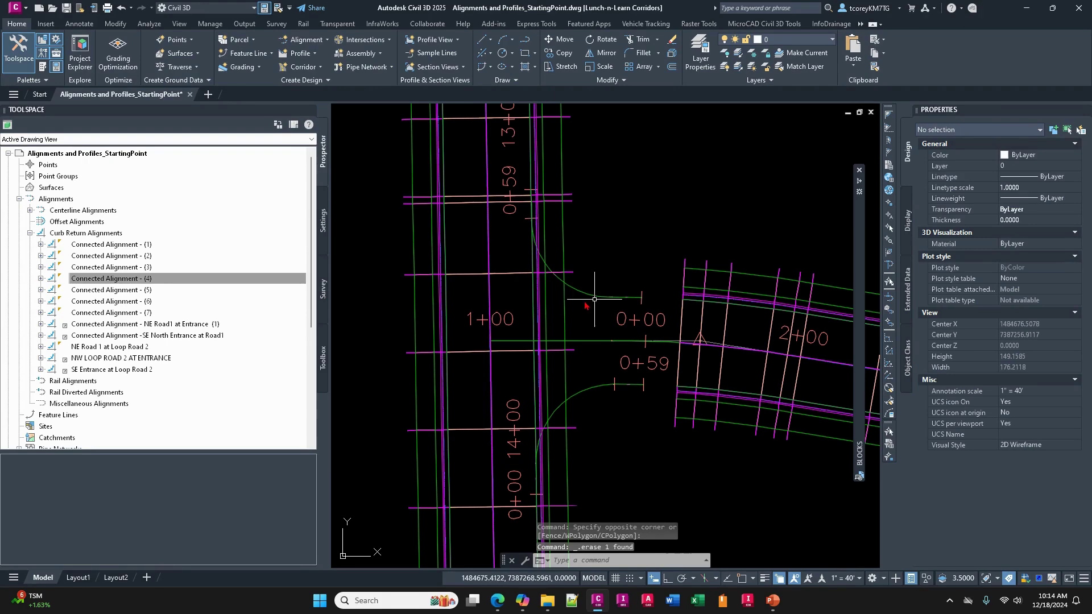
Add both curb returns at this intersection, Connected Alignment - (5) and Connected Alignment - (4), as baselines in the corridor properties.
{"action": "left_click", "coordinate": [471, 350]}
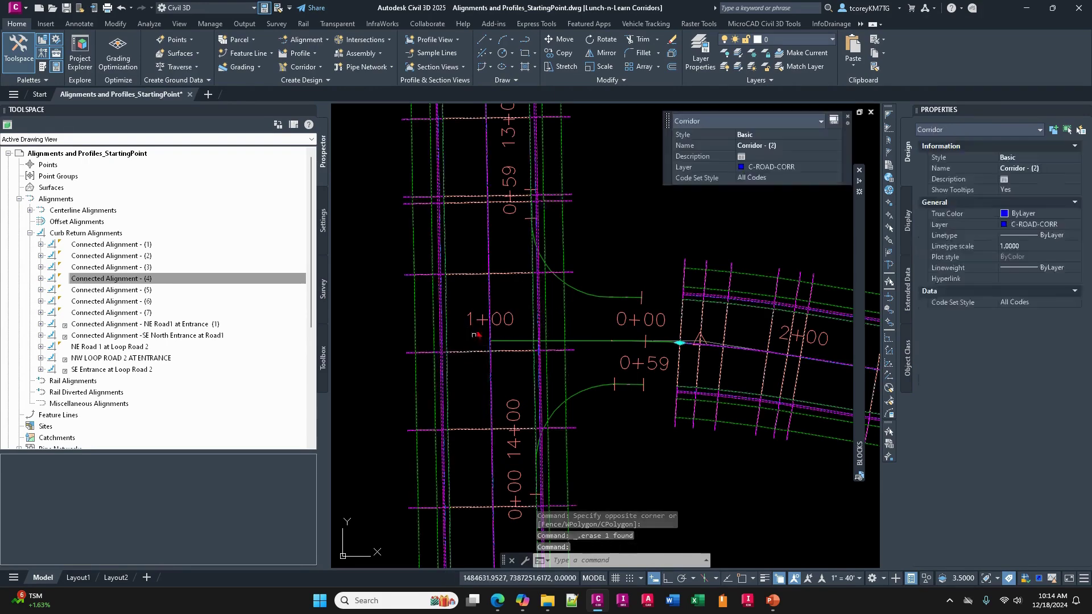
{"action": "right_click", "coordinate": [464, 268]}
{"action": "left_click", "coordinate": [521, 393]}
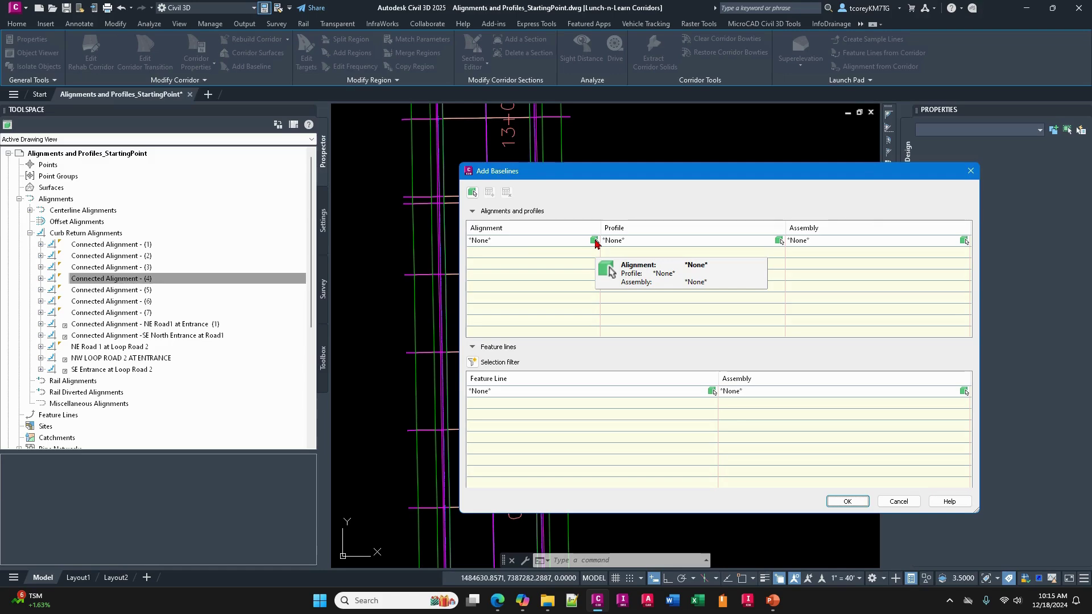
{"action": "left_click", "coordinate": [594, 241]}
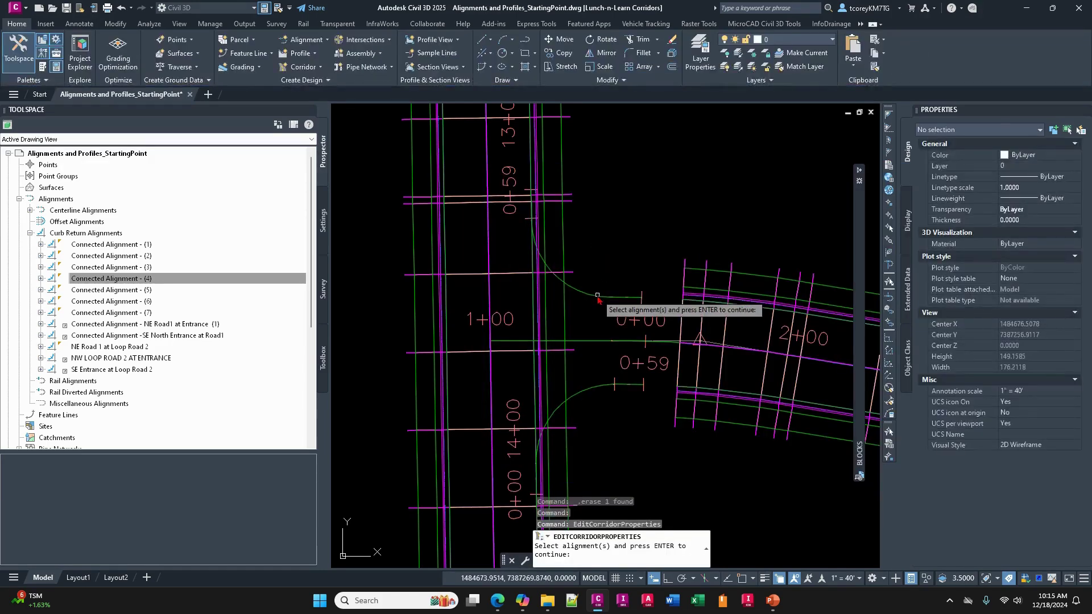
{"action": "left_click", "coordinate": [598, 297]}
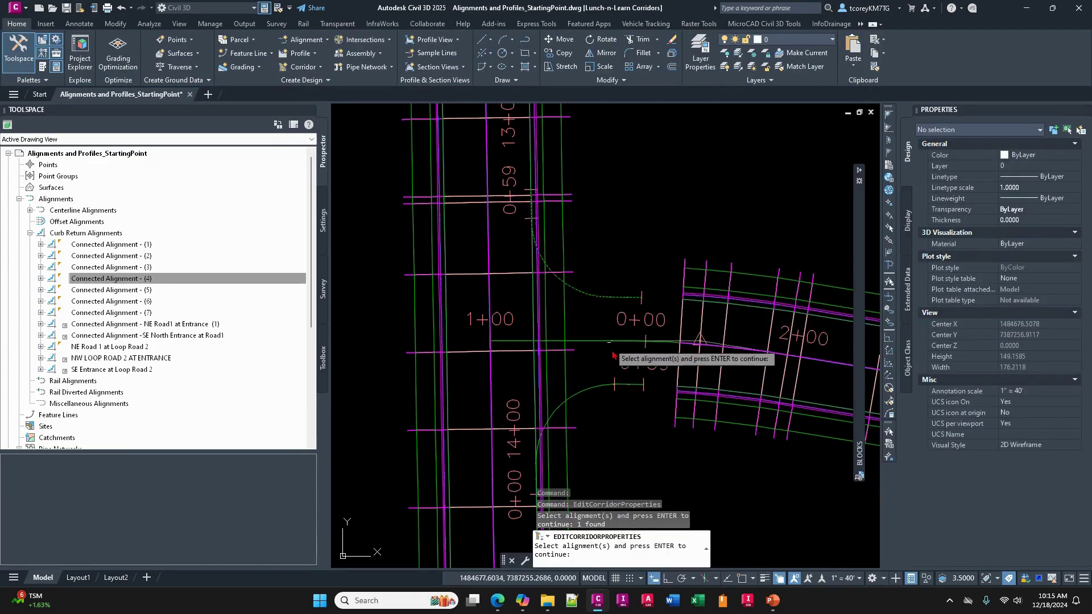
{"action": "left_click", "coordinate": [623, 388]}
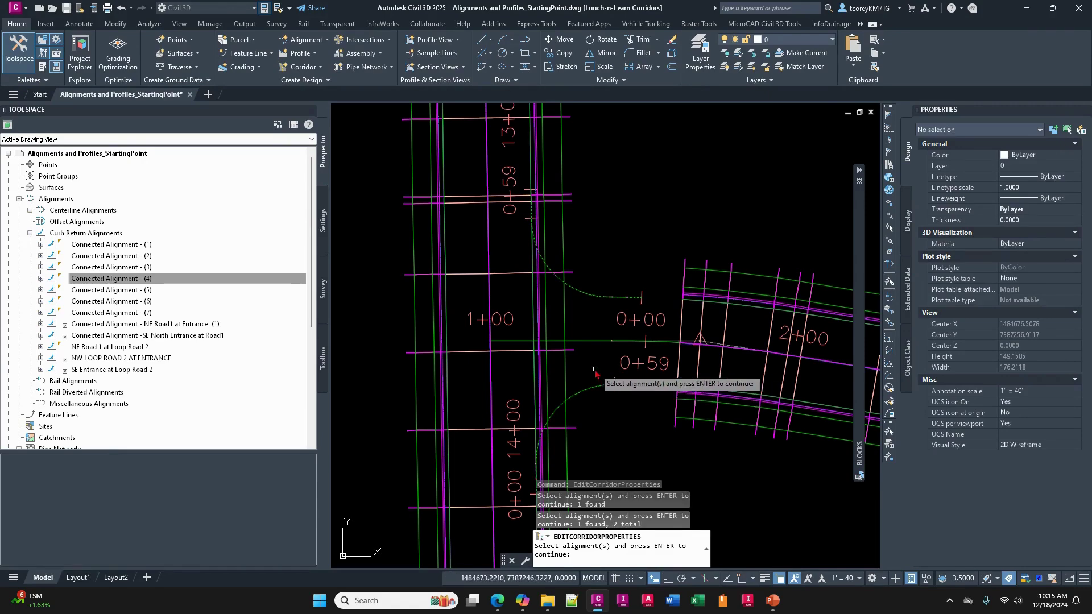
{"action": "key", "text": "Return"}
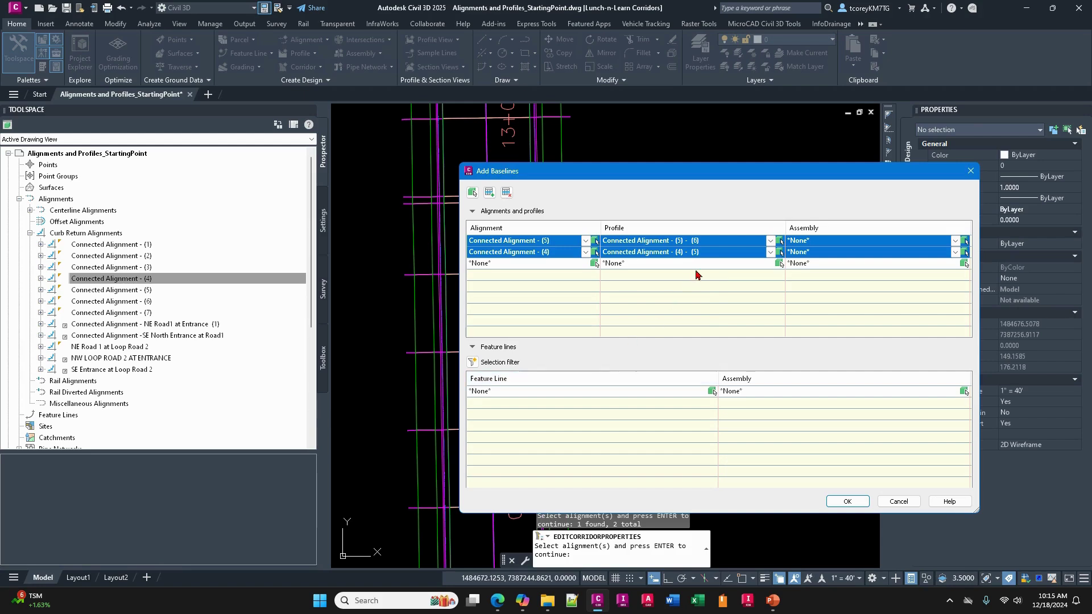
Assign the Left Connector assembly to both curb return baselines, rebuild the corridor with them and dismiss the event list.
{"action": "left_click", "coordinate": [851, 293]}
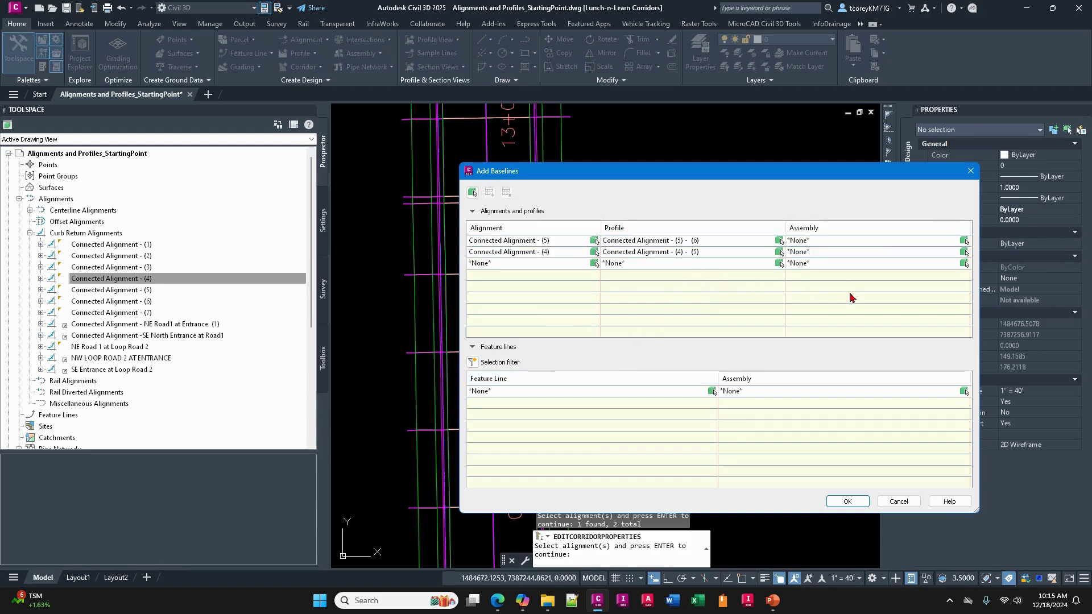
{"action": "left_click", "coordinate": [891, 240]}
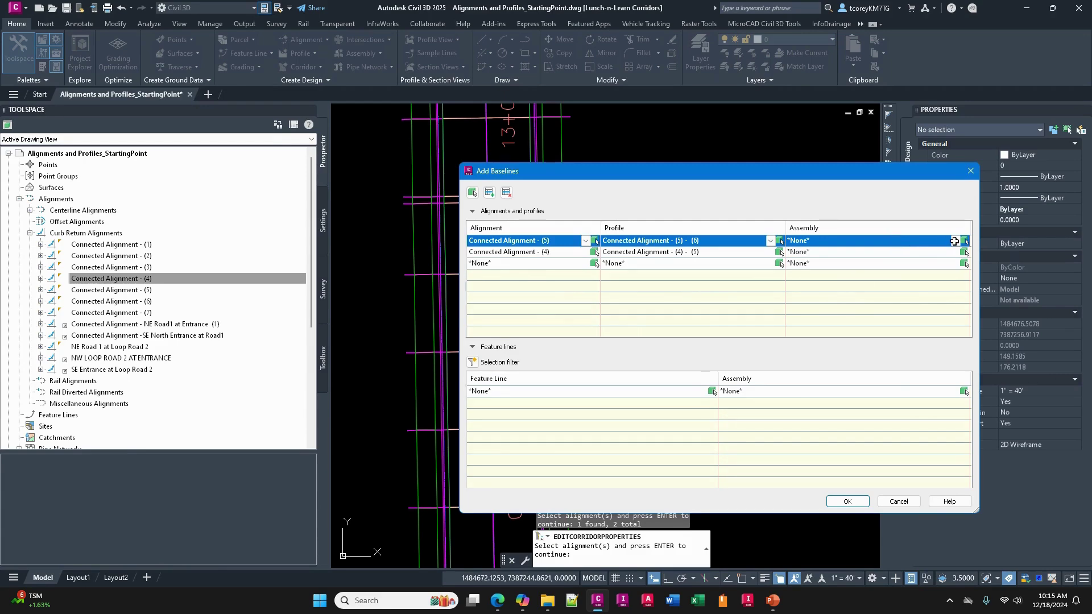
{"action": "left_click", "coordinate": [954, 242]}
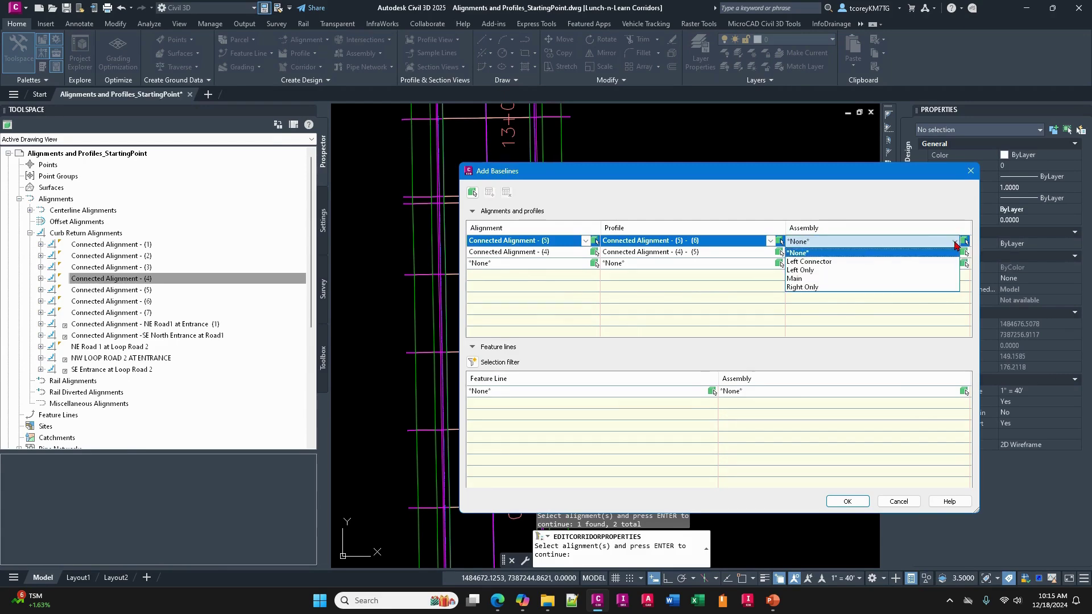
{"action": "left_click", "coordinate": [822, 263]}
{"action": "left_click", "coordinate": [935, 252]}
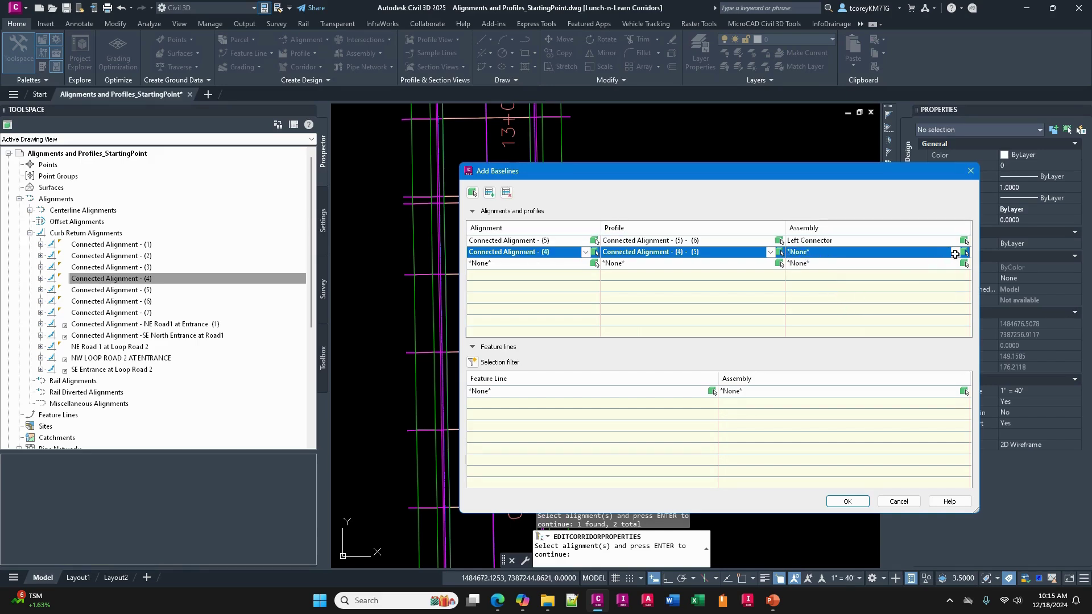
{"action": "left_click", "coordinate": [955, 253]}
{"action": "left_click", "coordinate": [810, 274]}
{"action": "left_click", "coordinate": [846, 501]}
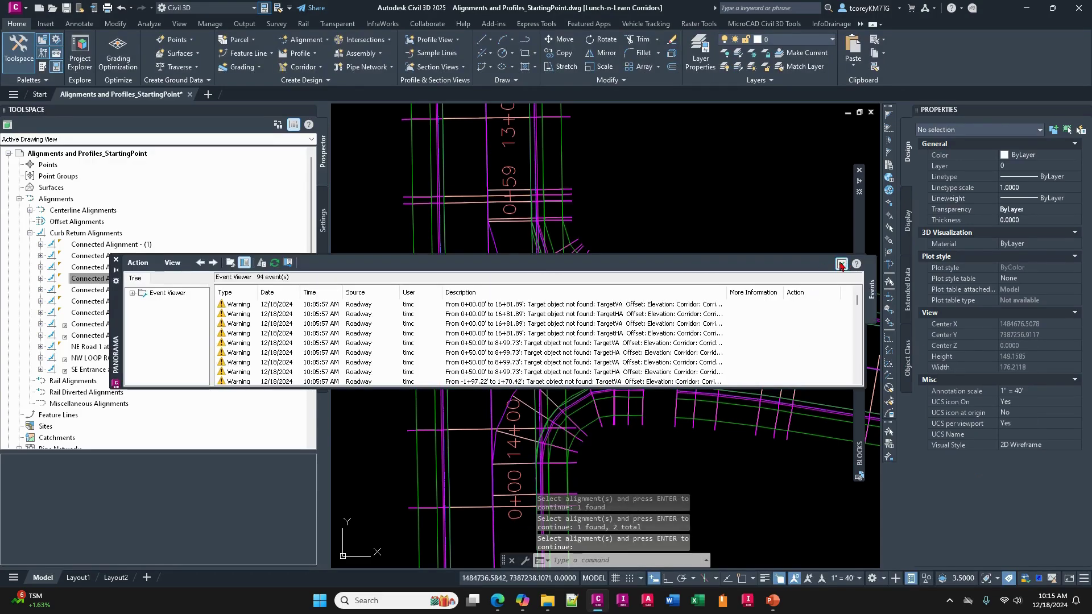
{"action": "left_click", "coordinate": [842, 265]}
{"action": "scroll", "coordinate": [737, 295], "scroll_direction": "down", "scroll_amount": 15}
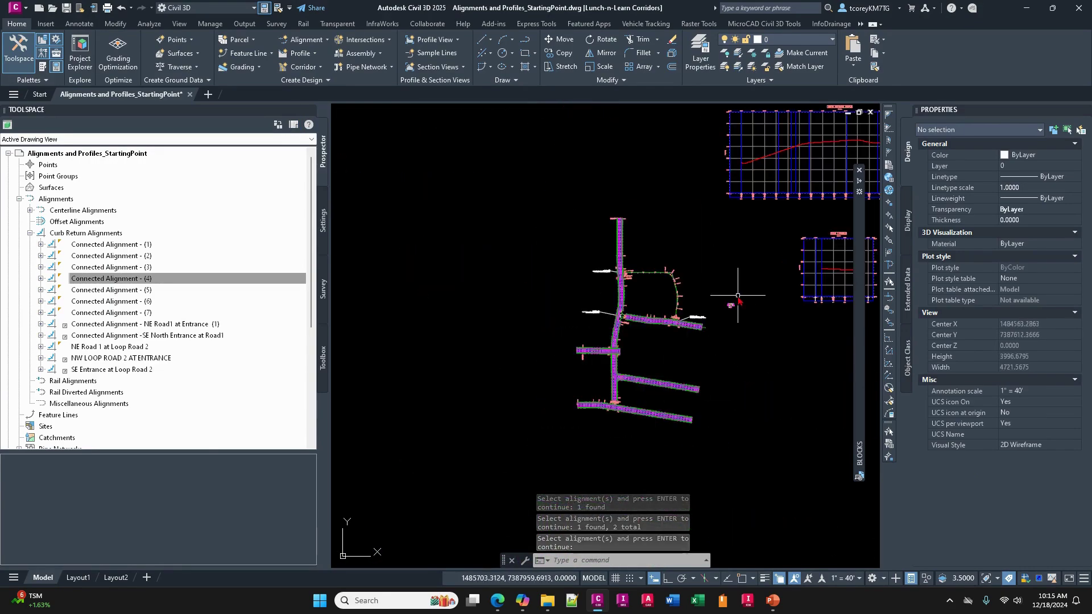
Examine the Left Connector assembly, checking its baseline insertion point, curb and lane transition subassembly.
{"action": "scroll", "coordinate": [660, 364], "scroll_direction": "up", "scroll_amount": 20}
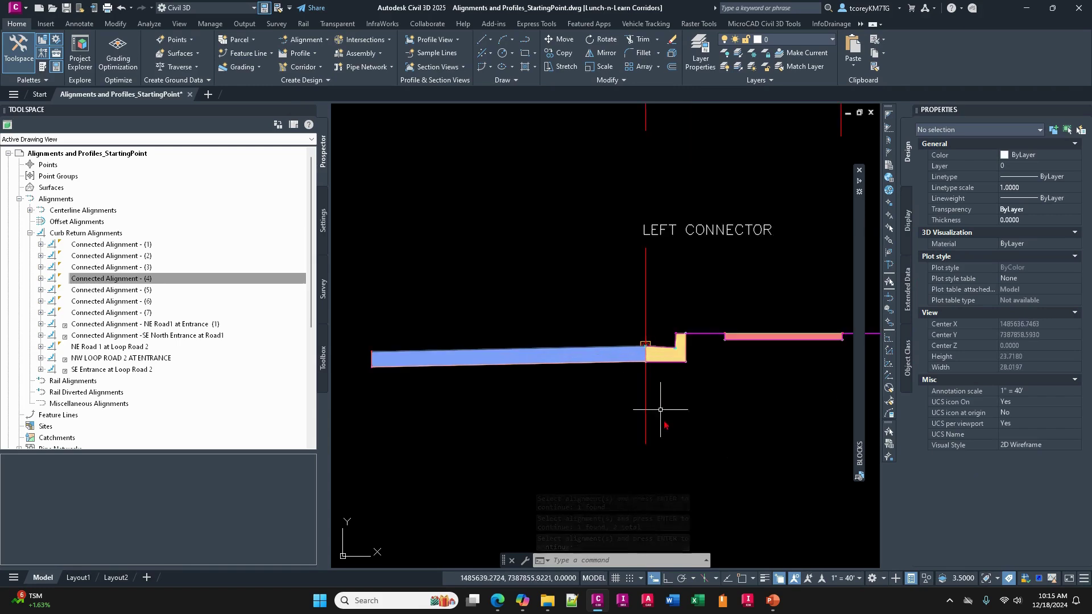
{"action": "scroll", "coordinate": [661, 410], "scroll_direction": "down", "scroll_amount": 2}
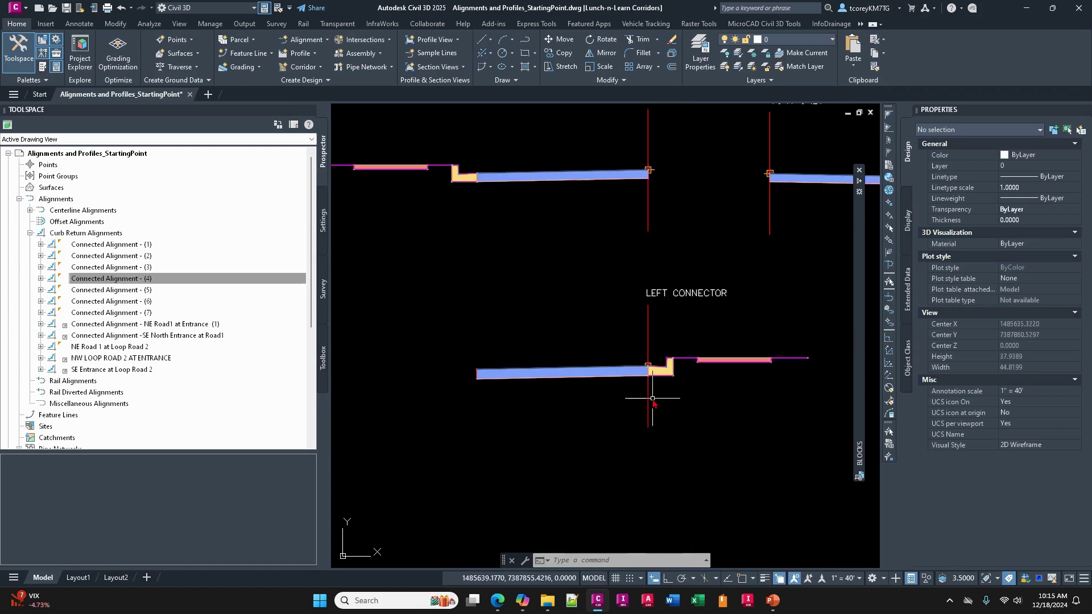
{"action": "left_click", "coordinate": [647, 321]}
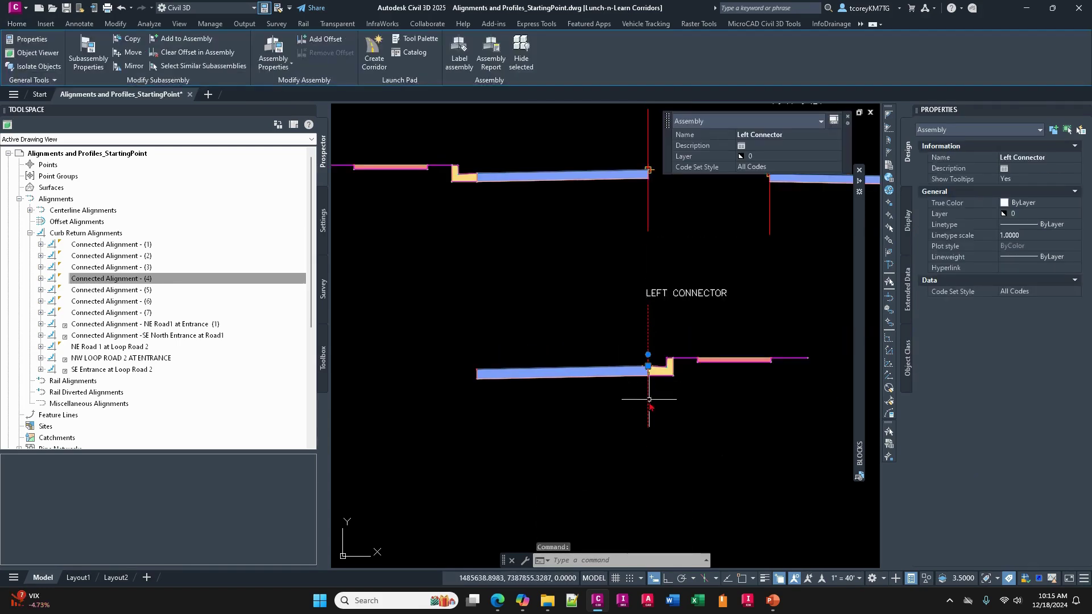
{"action": "scroll", "coordinate": [641, 370], "scroll_direction": "up", "scroll_amount": 8}
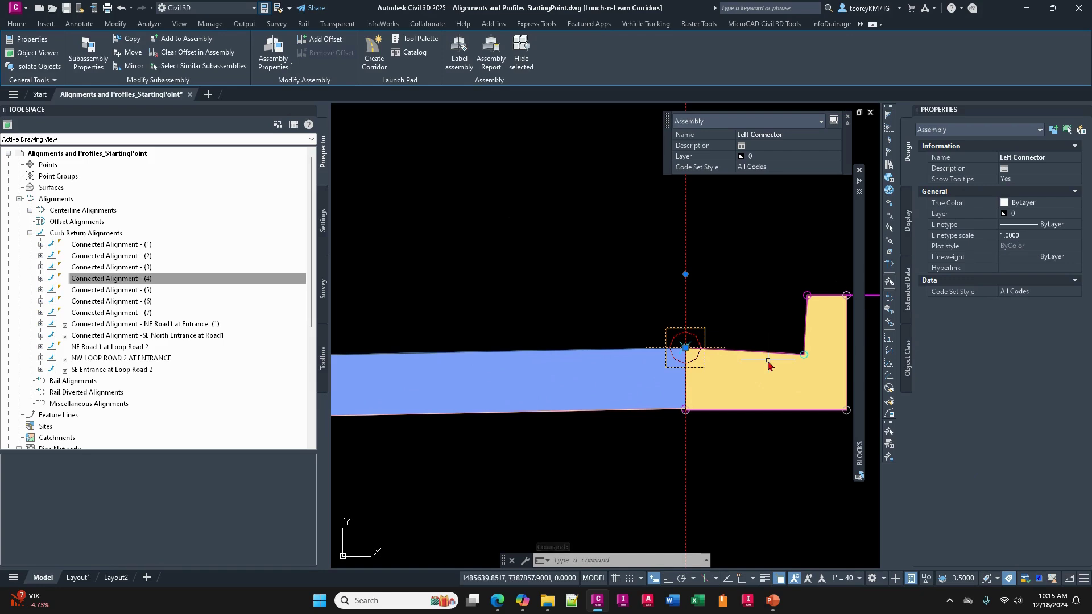
{"action": "scroll", "coordinate": [768, 364], "scroll_direction": "down", "scroll_amount": 4}
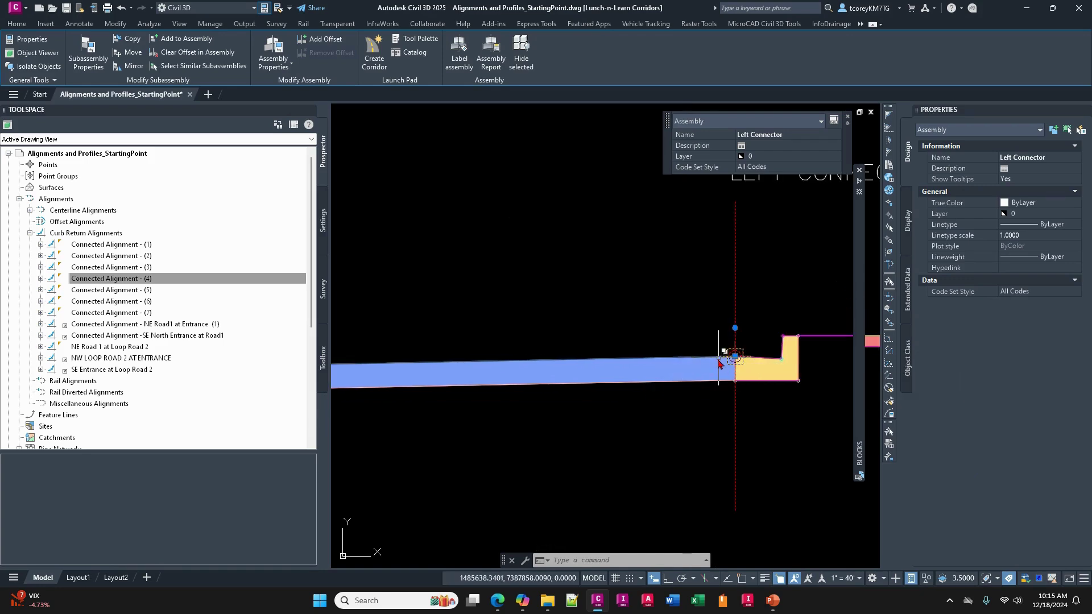
{"action": "middle_click_drag", "start_coordinate": [719, 363], "coordinate": [648, 370]}
{"action": "key", "text": "Escape"}
{"action": "key", "text": "Escape"}
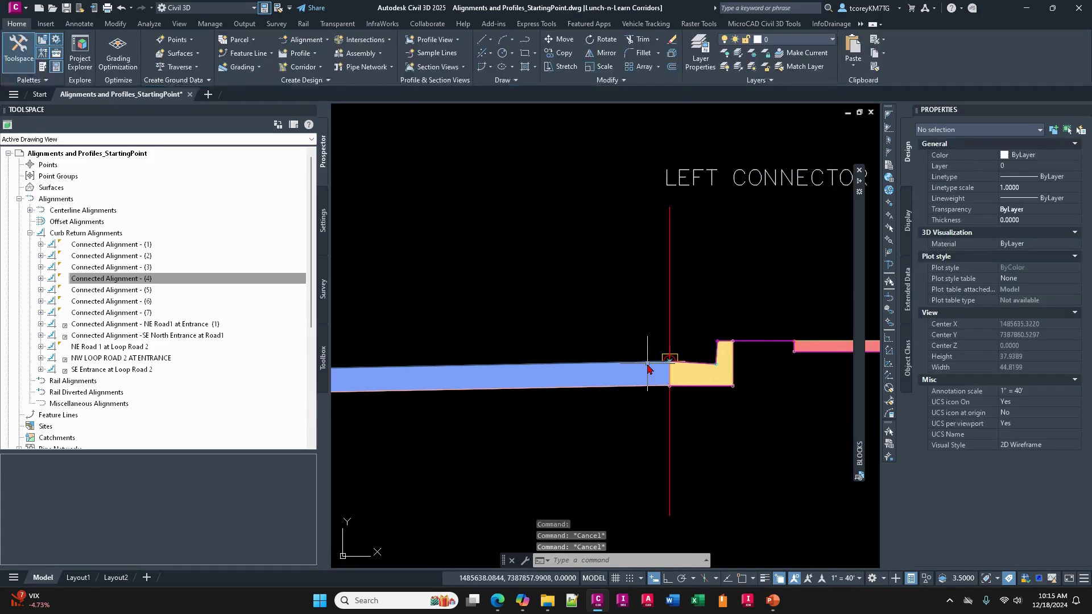
{"action": "scroll", "coordinate": [649, 367], "scroll_direction": "down", "scroll_amount": 3}
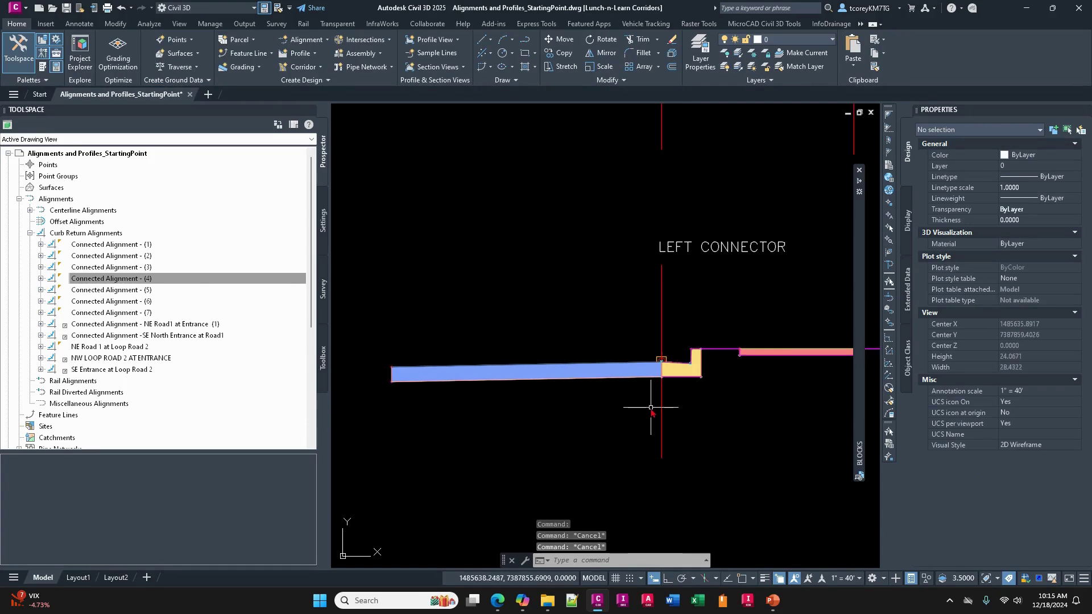
{"action": "middle_click_drag", "start_coordinate": [538, 370], "coordinate": [614, 336]}
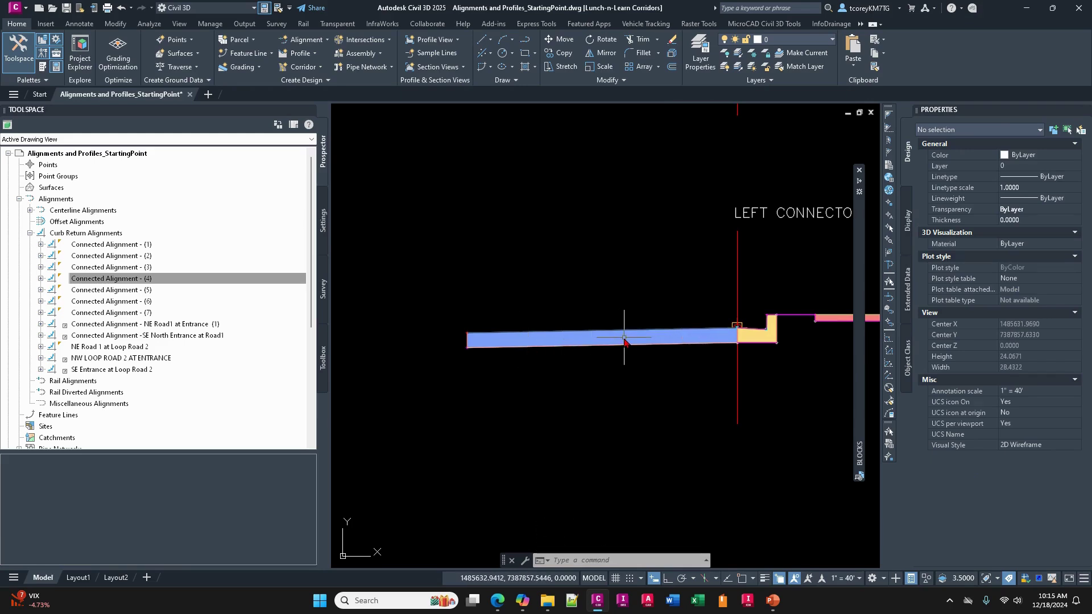
{"action": "mouse_move", "coordinate": [624, 340]}
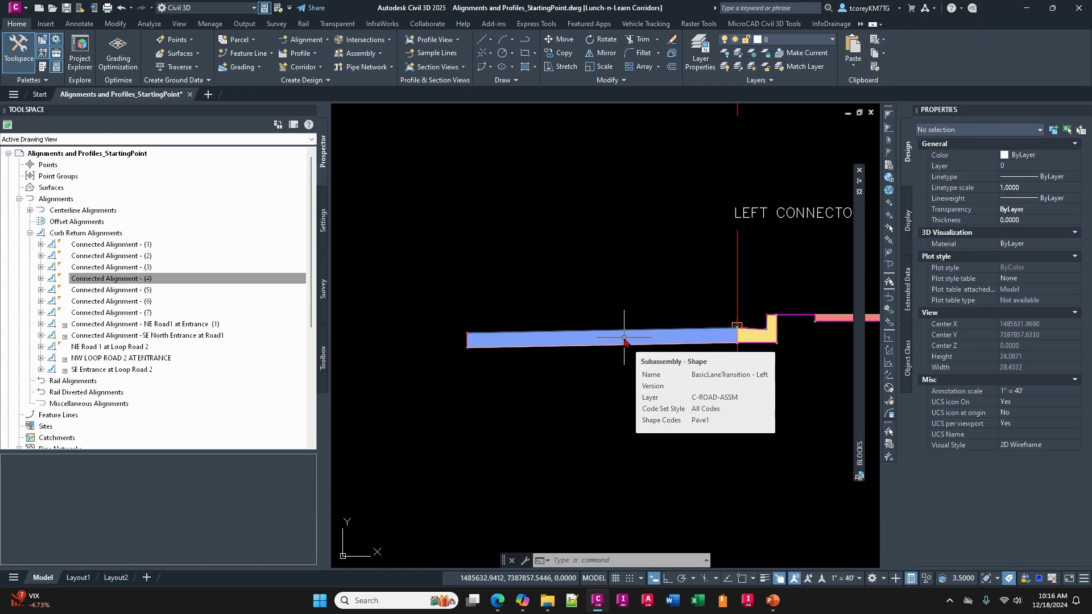
Open the target mapping for both Left Connector curb return regions at the side-road intersection between stations 13+00 and 14+00.
{"action": "scroll", "coordinate": [624, 340], "scroll_direction": "down", "scroll_amount": 10}
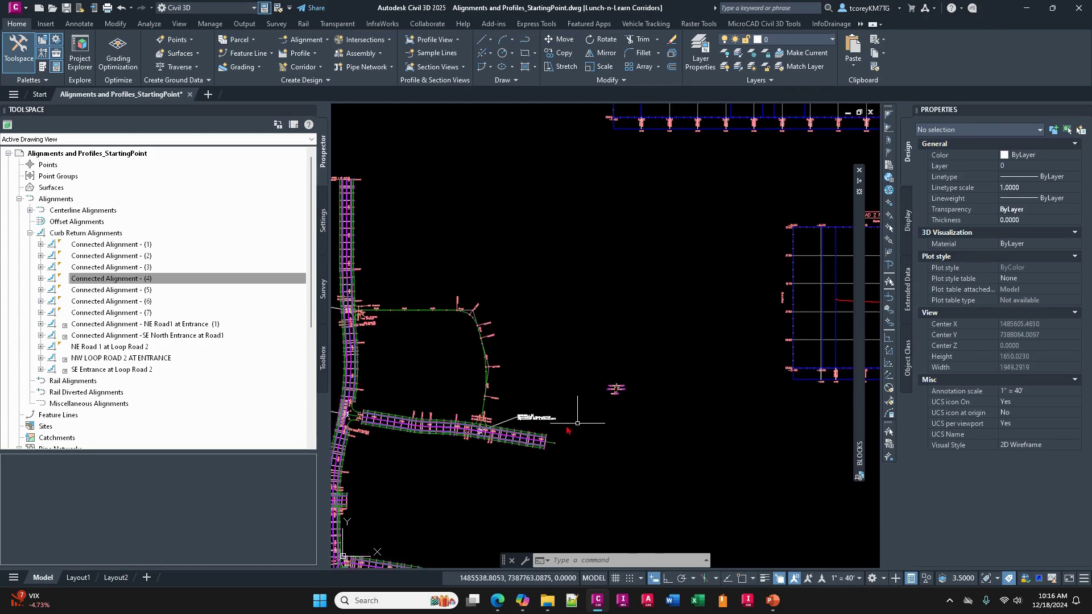
{"action": "mouse_move", "coordinate": [654, 336]}
{"action": "middle_mouse_down"}
{"action": "mouse_move", "coordinate": [677, 330]}
{"action": "mouse_move", "coordinate": [725, 282]}
{"action": "middle_mouse_up"}
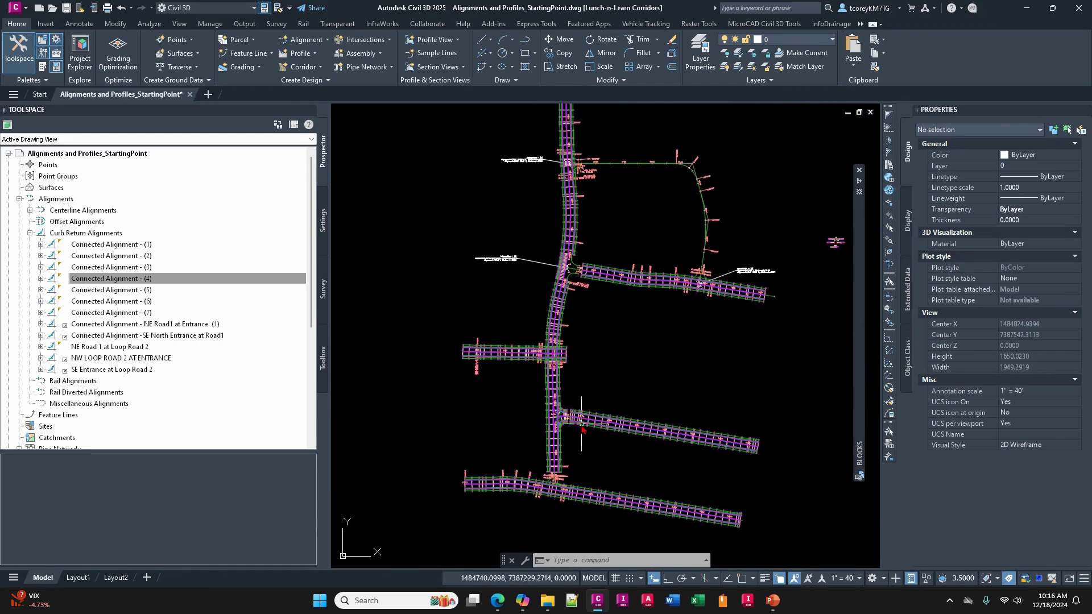
{"action": "scroll", "coordinate": [581, 427], "scroll_direction": "up", "scroll_amount": 6}
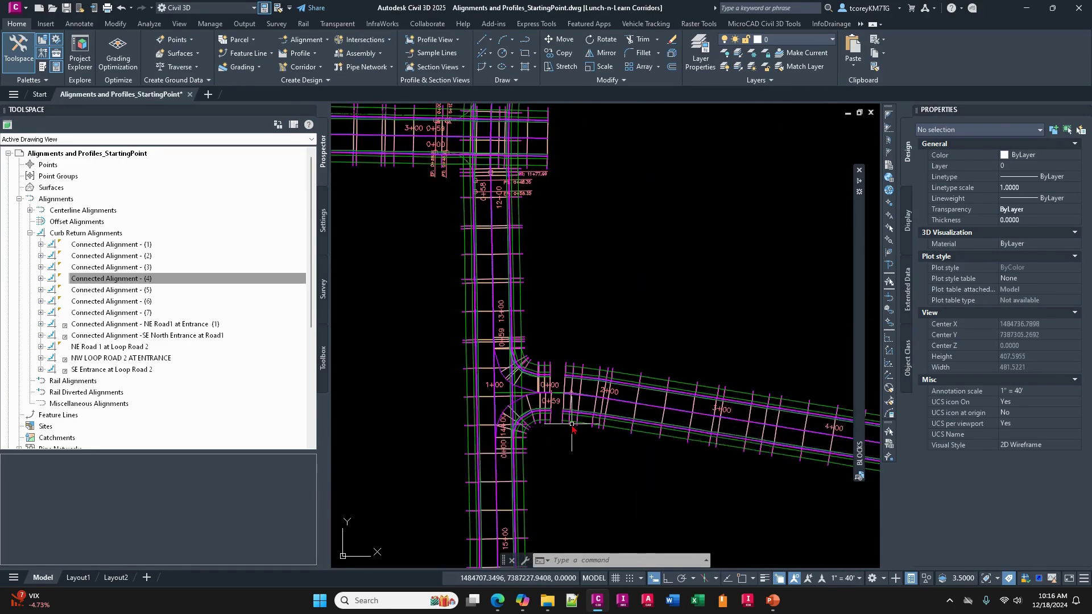
{"action": "scroll", "coordinate": [558, 419], "scroll_direction": "up", "scroll_amount": 4}
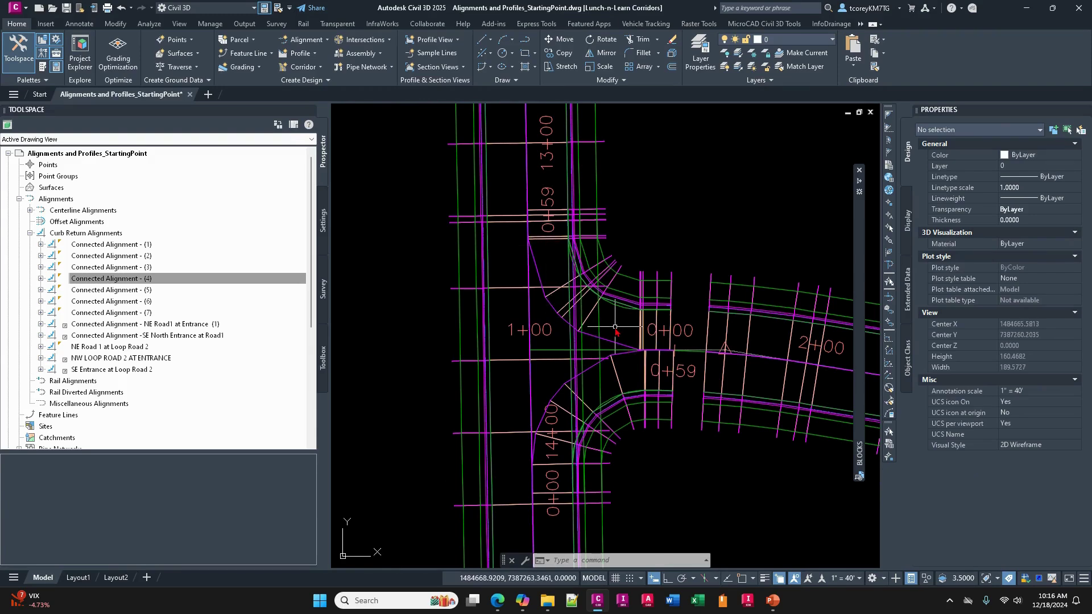
{"action": "mouse_move", "coordinate": [615, 327]}
{"action": "mouse_move", "coordinate": [589, 313]}
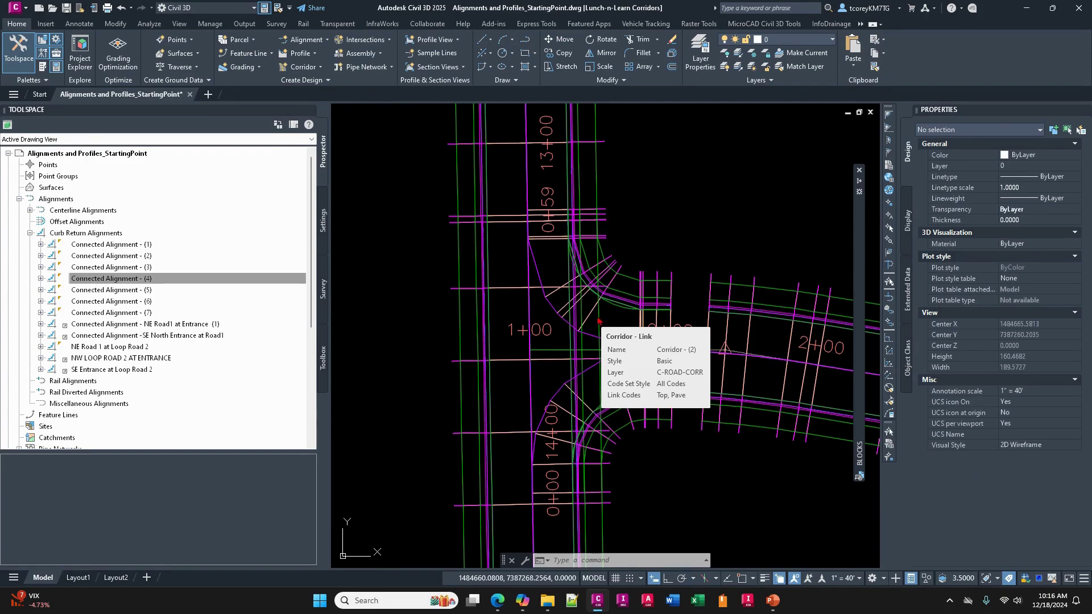
{"action": "left_click", "coordinate": [598, 322]}
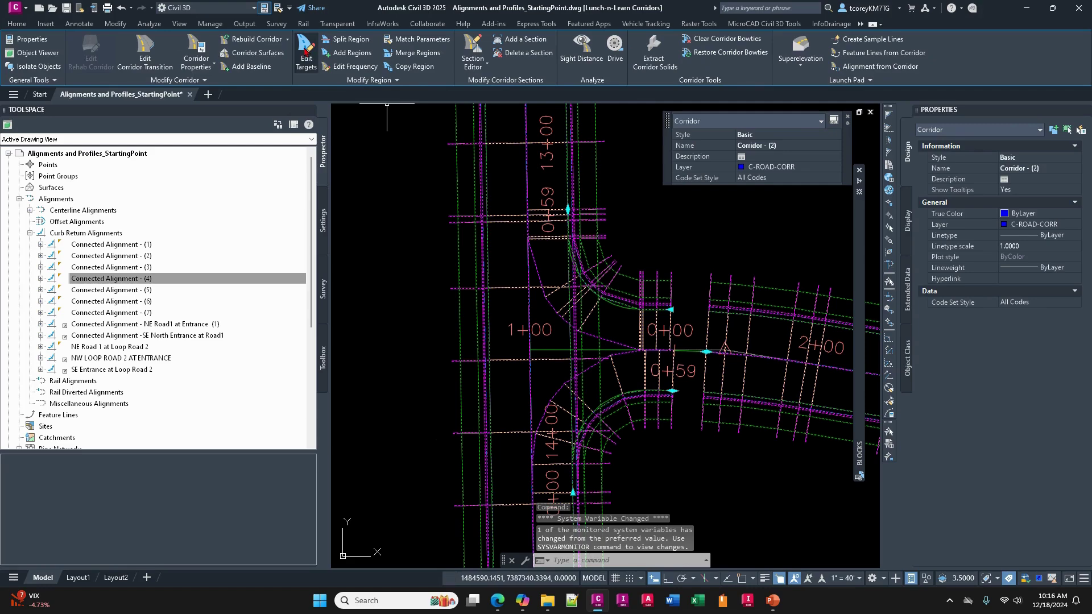
{"action": "left_click", "coordinate": [306, 50]}
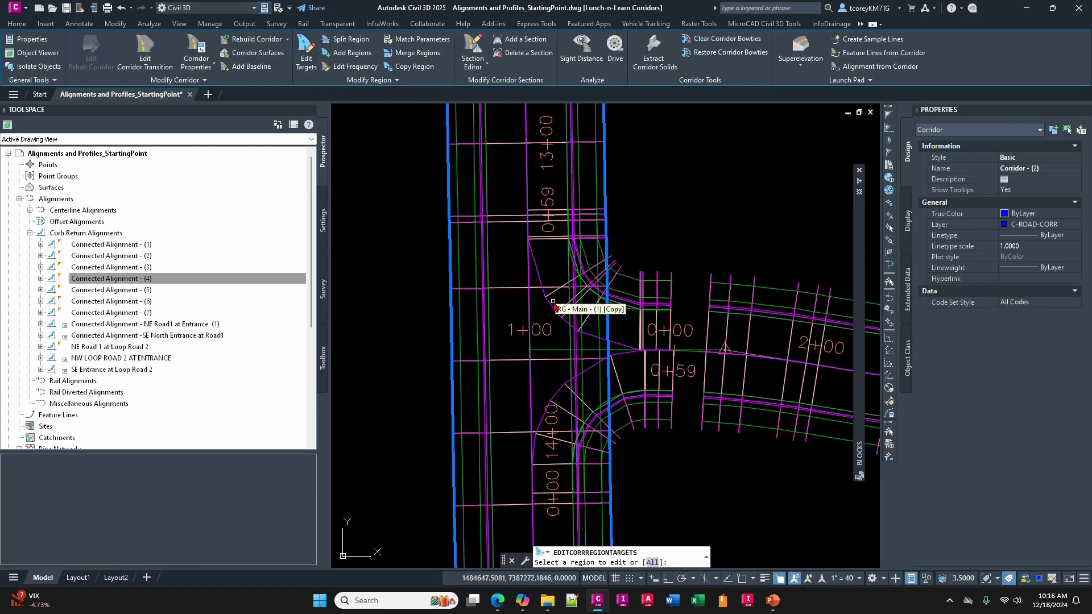
{"action": "left_click", "coordinate": [623, 325]}
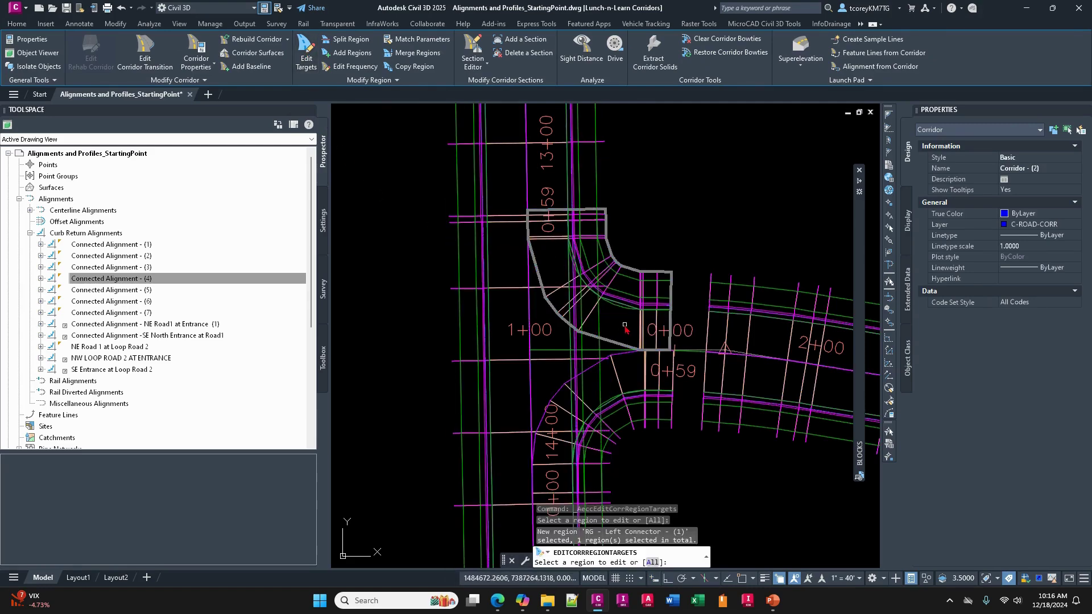
{"action": "left_click", "coordinate": [635, 373]}
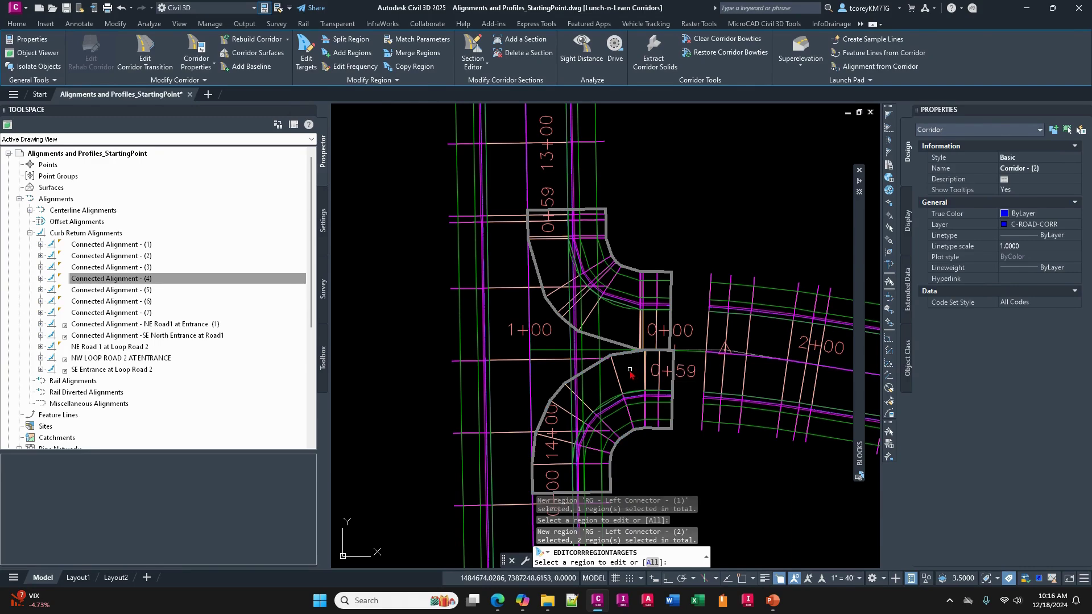
{"action": "key", "text": "Return"}
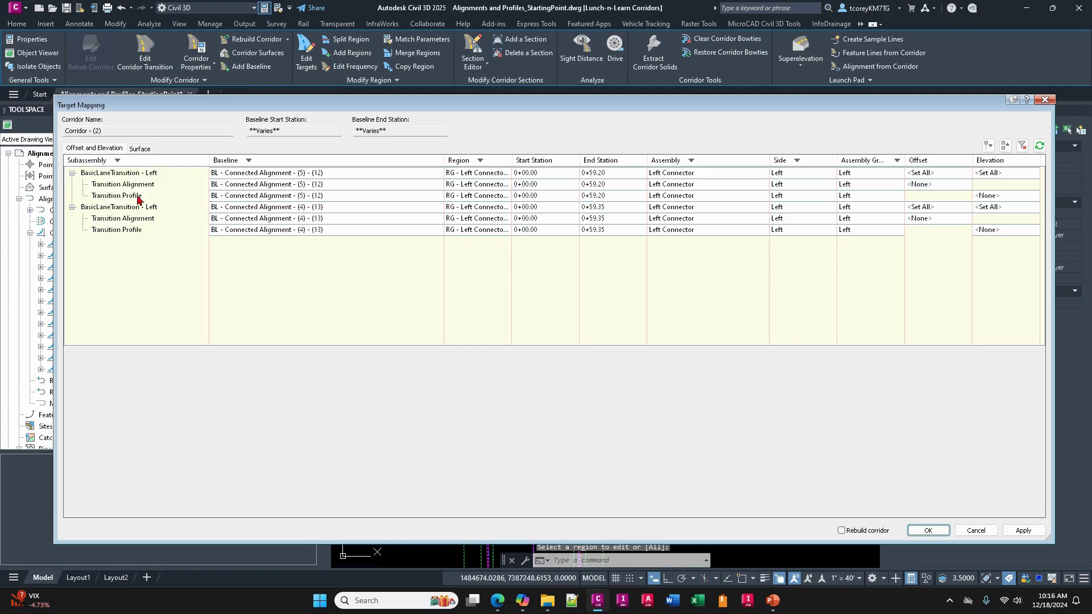
Target the Transition Alignment of both curb return regions to the NORTH ENTRANCE and ROAD 3 alignments picked in the drawing.
{"action": "left_click", "coordinate": [133, 186]}
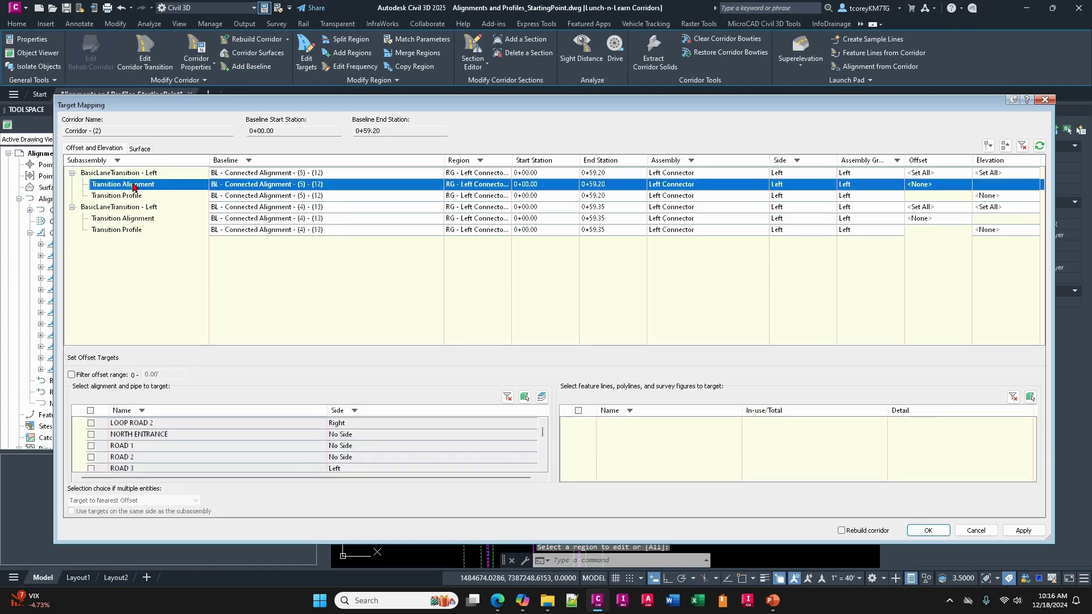
{"action": "left_click", "coordinate": [134, 219], "text": "ctrl"}
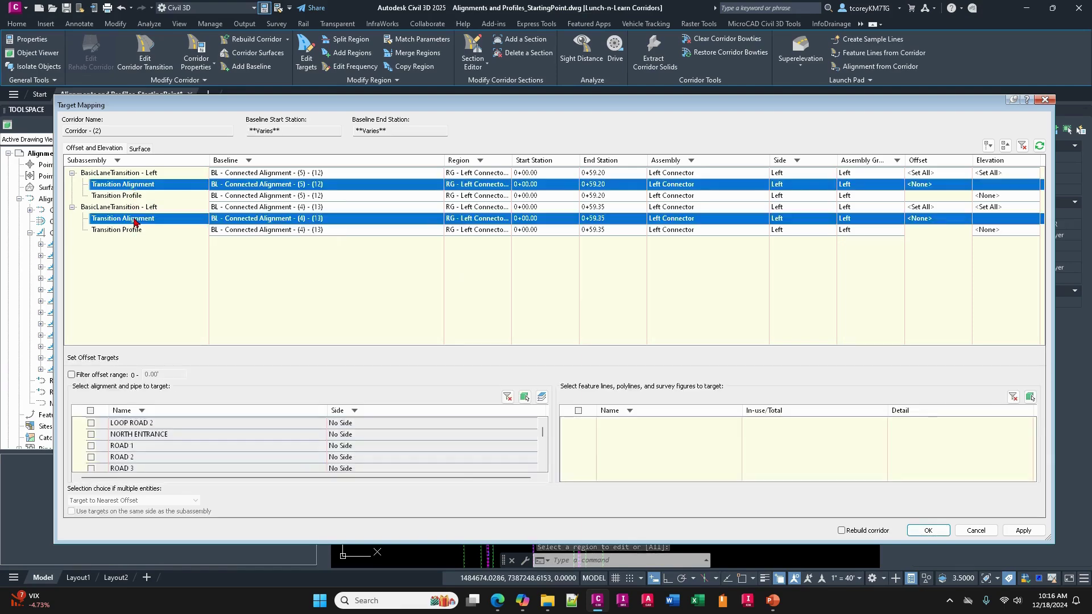
{"action": "left_click", "coordinate": [524, 398]}
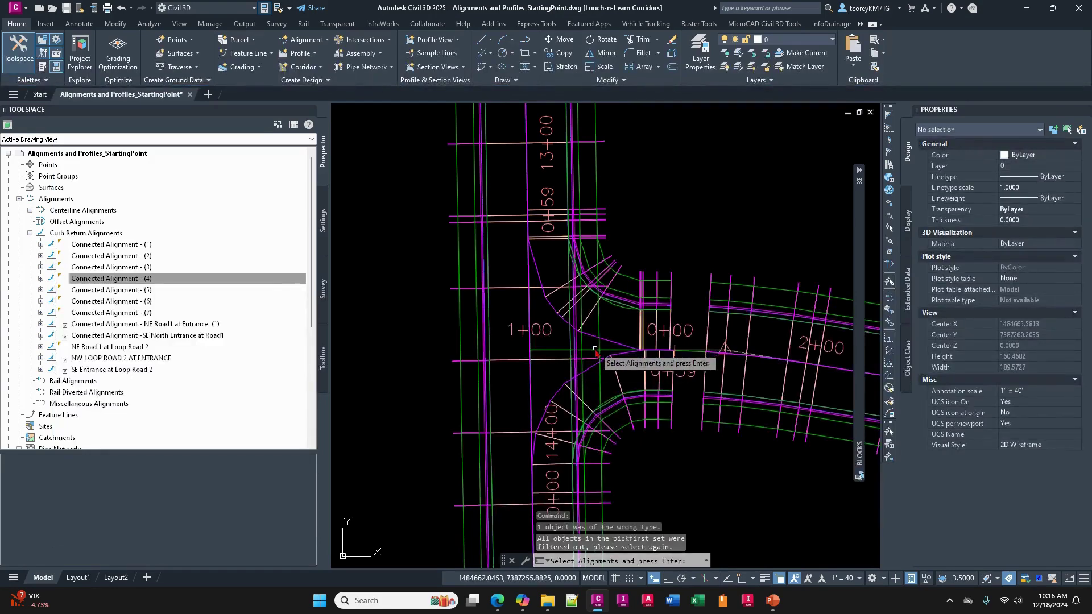
{"action": "left_click", "coordinate": [592, 351]}
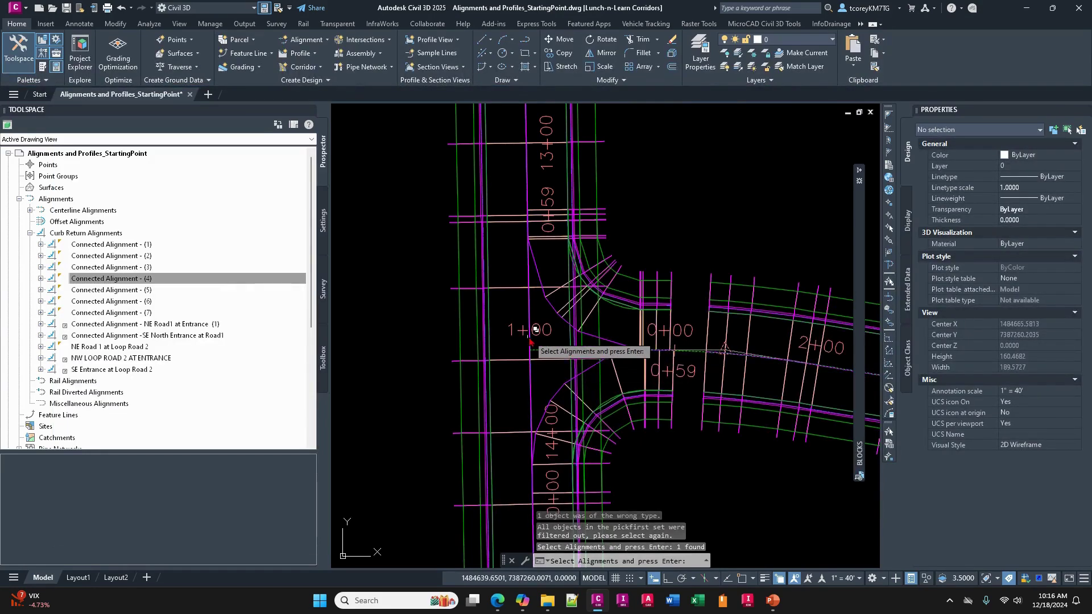
{"action": "left_click", "coordinate": [591, 353]}
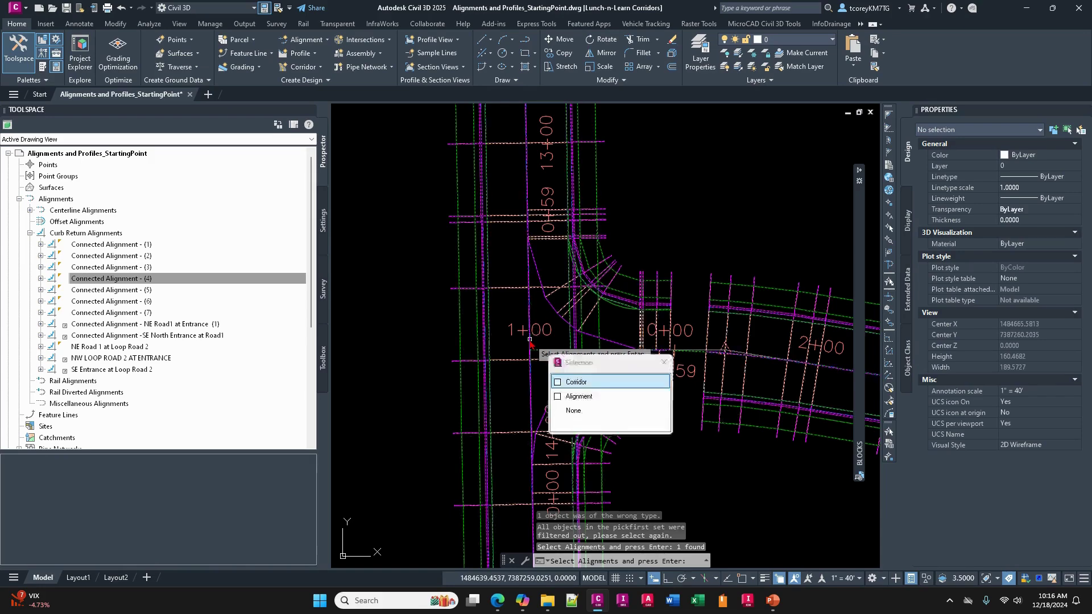
{"action": "left_click", "coordinate": [581, 396]}
{"action": "key", "text": "Return"}
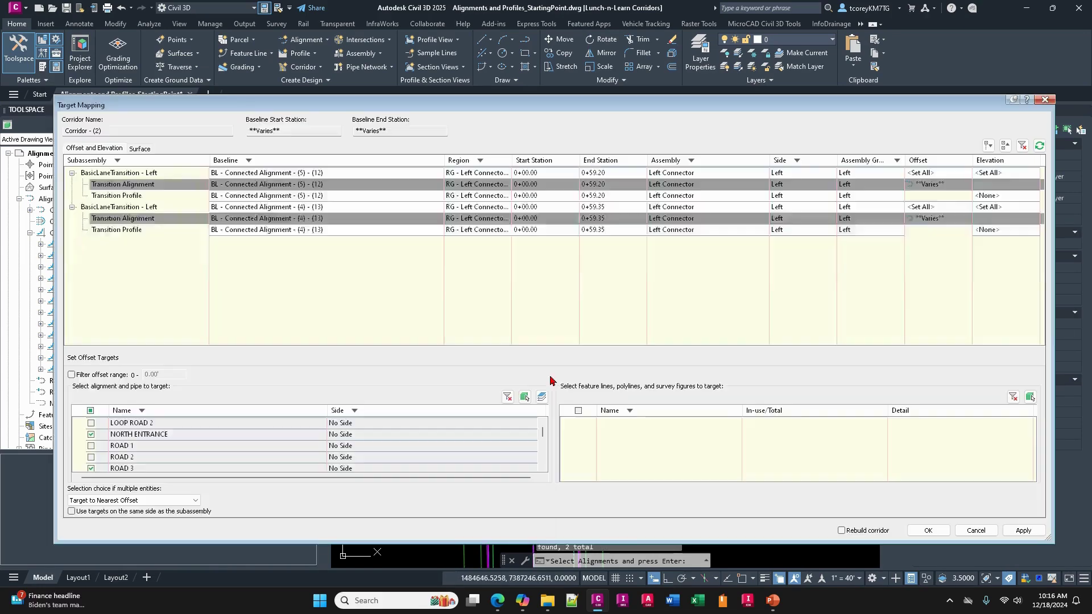
Target the Transition Profile of both curb return regions to FG-(NORTH ENTRANCE) and FG-(ROAD 3), and accept the target mapping.
{"action": "left_click", "coordinate": [127, 197]}
{"action": "left_click", "coordinate": [132, 230], "text": "ctrl"}
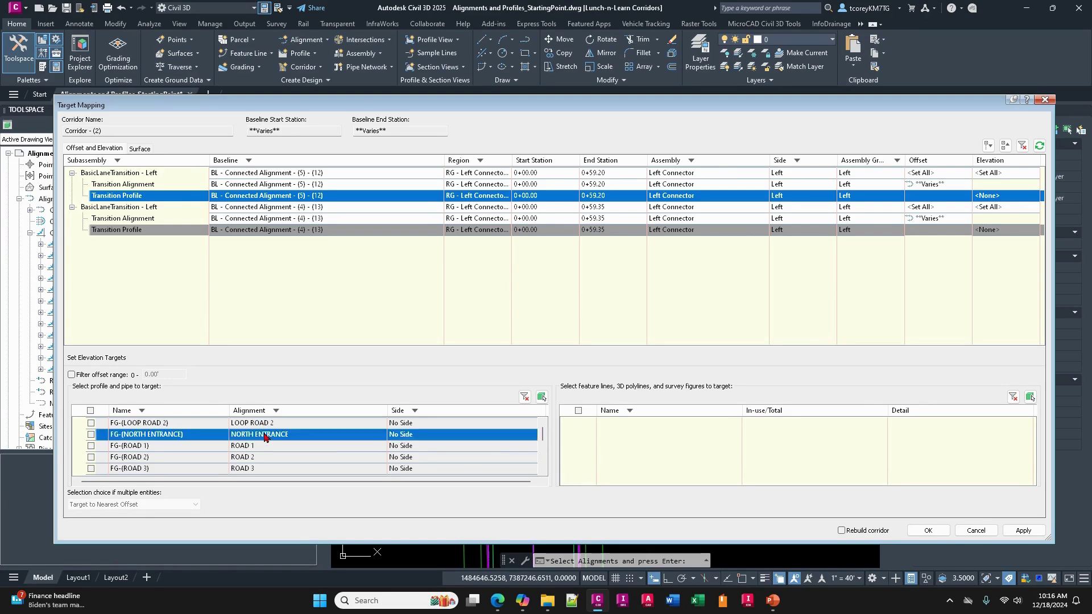
{"action": "scroll", "coordinate": [261, 445], "scroll_direction": "down", "scroll_amount": 5}
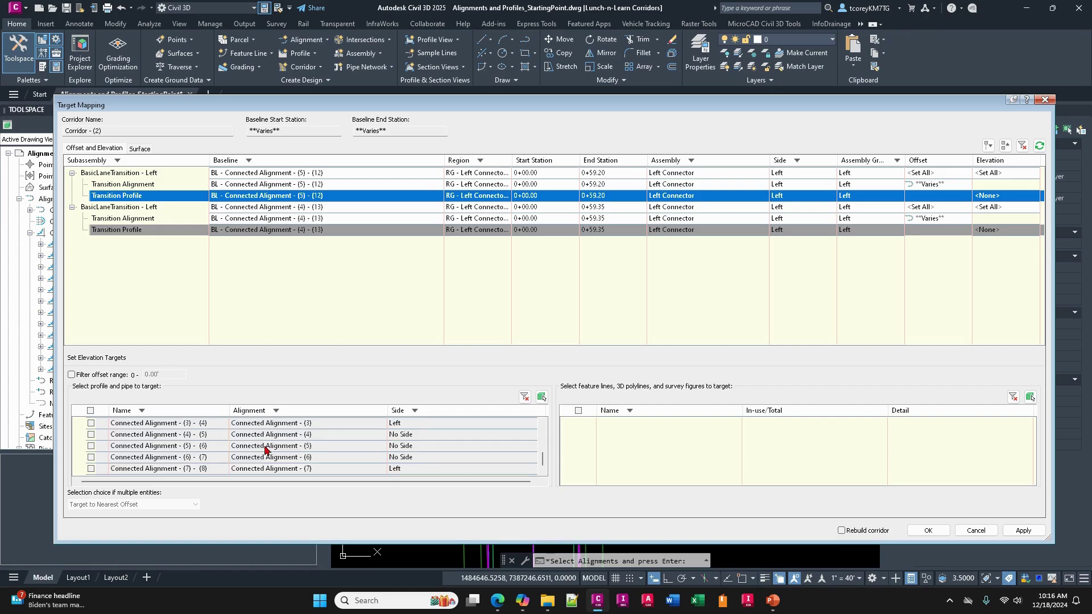
{"action": "scroll", "coordinate": [264, 449], "scroll_direction": "up", "scroll_amount": 5}
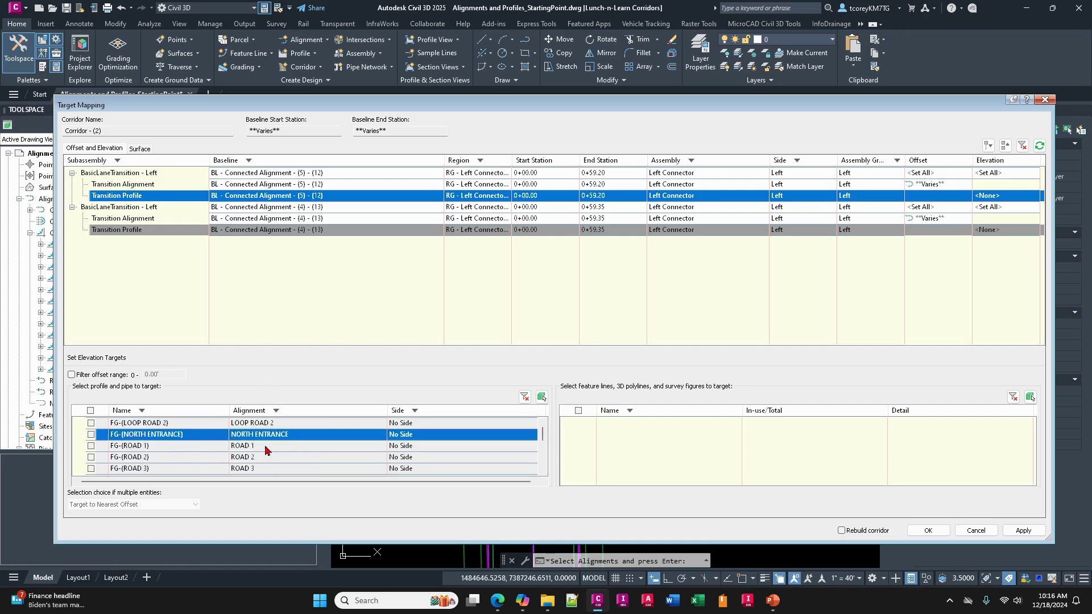
{"action": "left_click", "coordinate": [127, 185]}
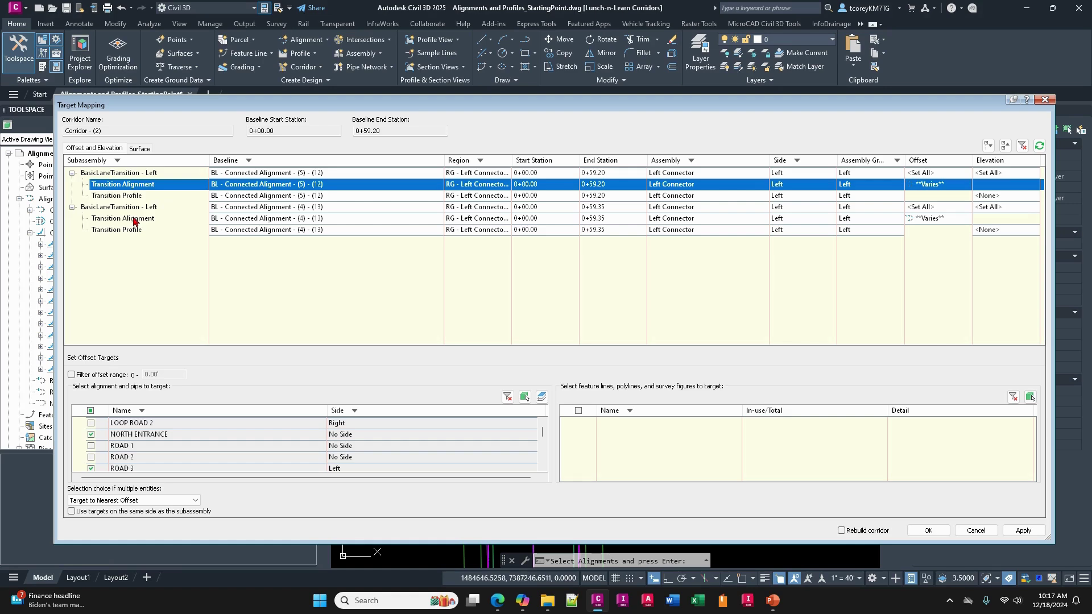
{"action": "left_click", "coordinate": [130, 196]}
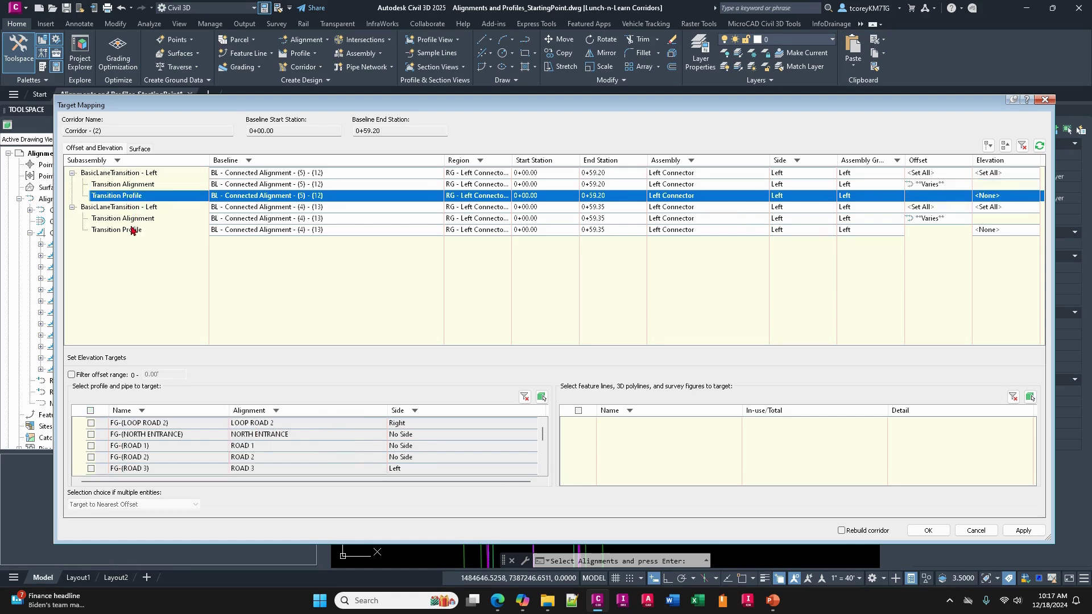
{"action": "left_click", "coordinate": [130, 230], "text": "ctrl"}
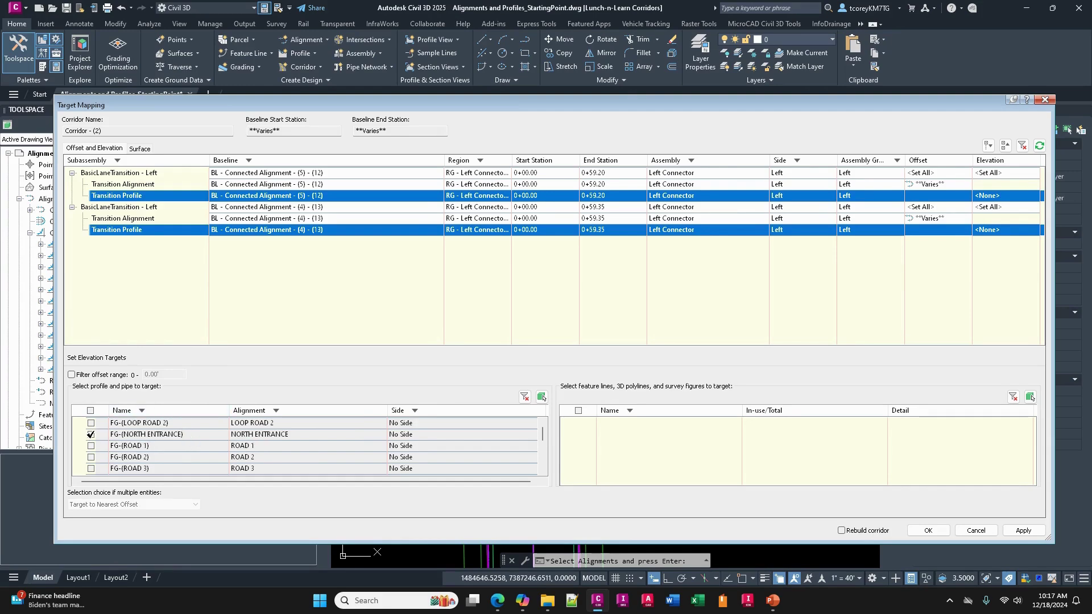
{"action": "left_click", "coordinate": [91, 434]}
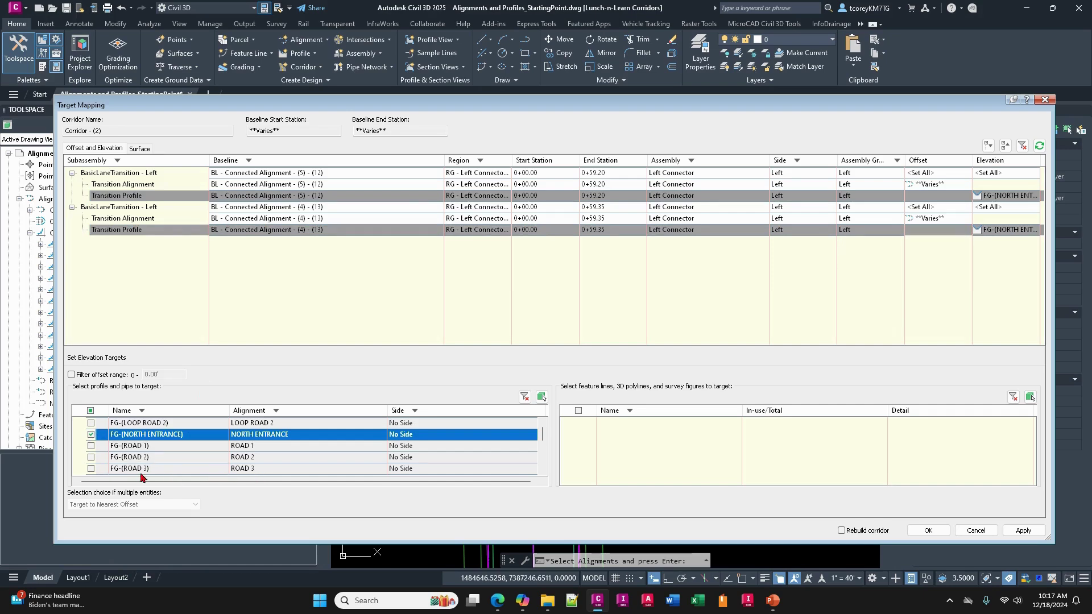
{"action": "left_click", "coordinate": [91, 468]}
{"action": "scroll", "coordinate": [194, 462], "scroll_direction": "down", "scroll_amount": 1}
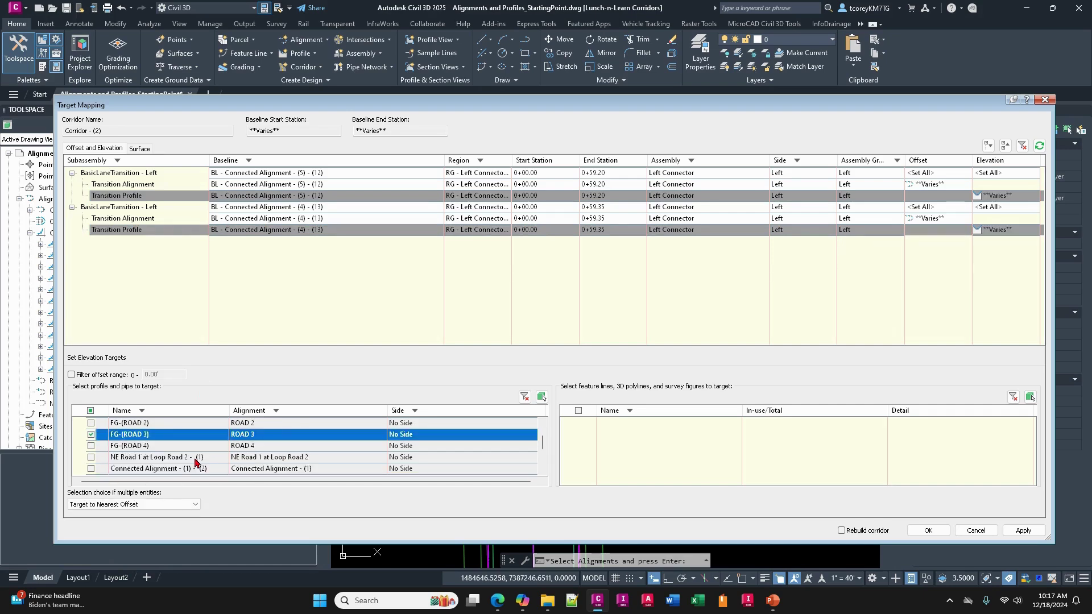
{"action": "scroll", "coordinate": [188, 452], "scroll_direction": "down", "scroll_amount": 1}
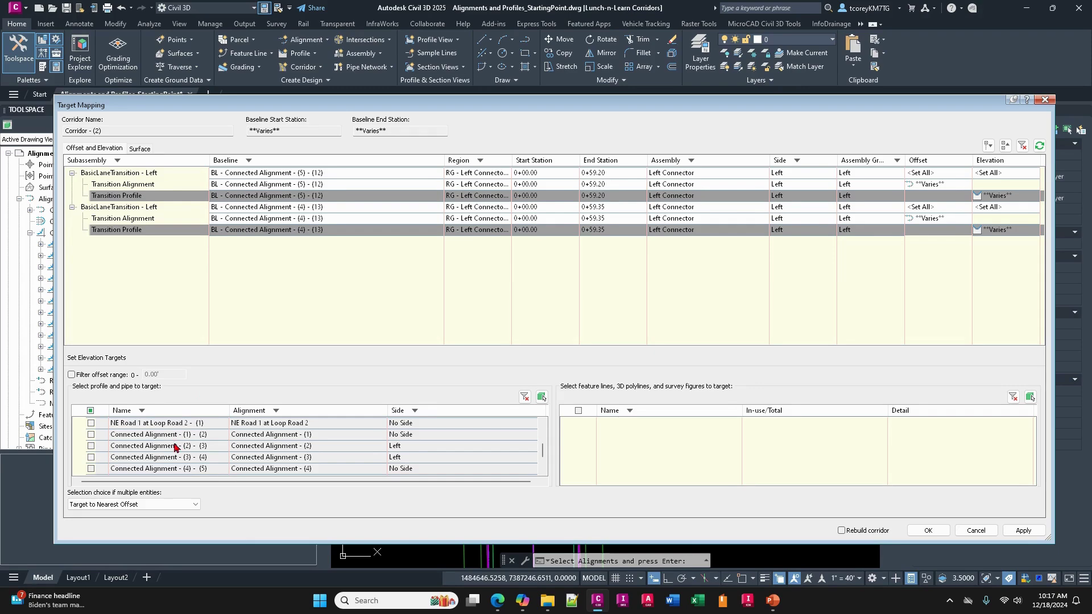
{"action": "left_click", "coordinate": [930, 530]}
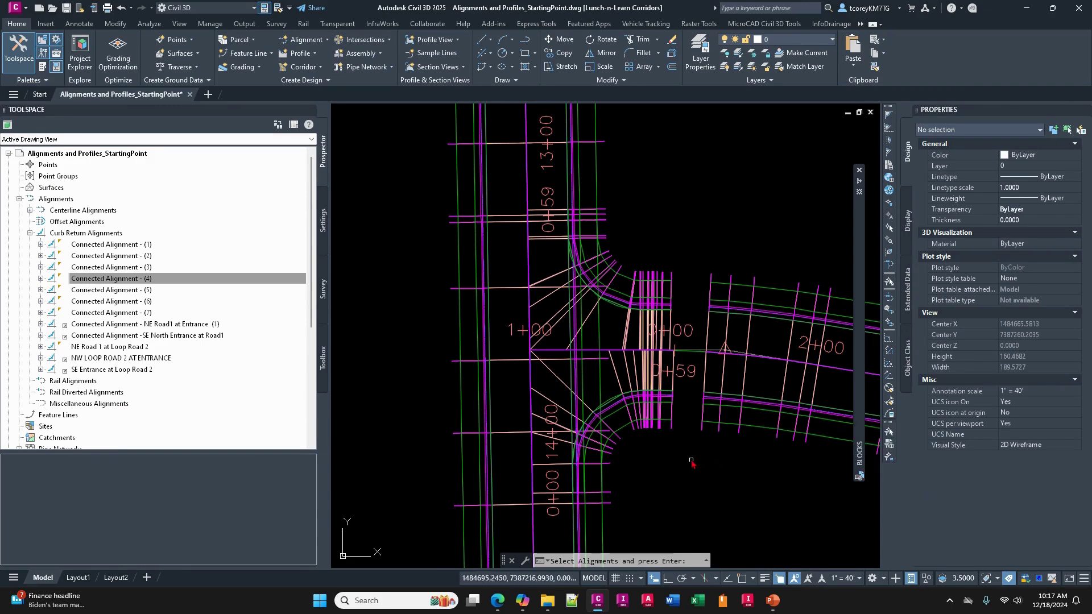
Stretch the start of the side-road corridor region to the ends of the two curb return regions, and dismiss the event list.
{"action": "key", "text": "Escape"}
{"action": "scroll", "coordinate": [680, 375], "scroll_direction": "up", "scroll_amount": 2}
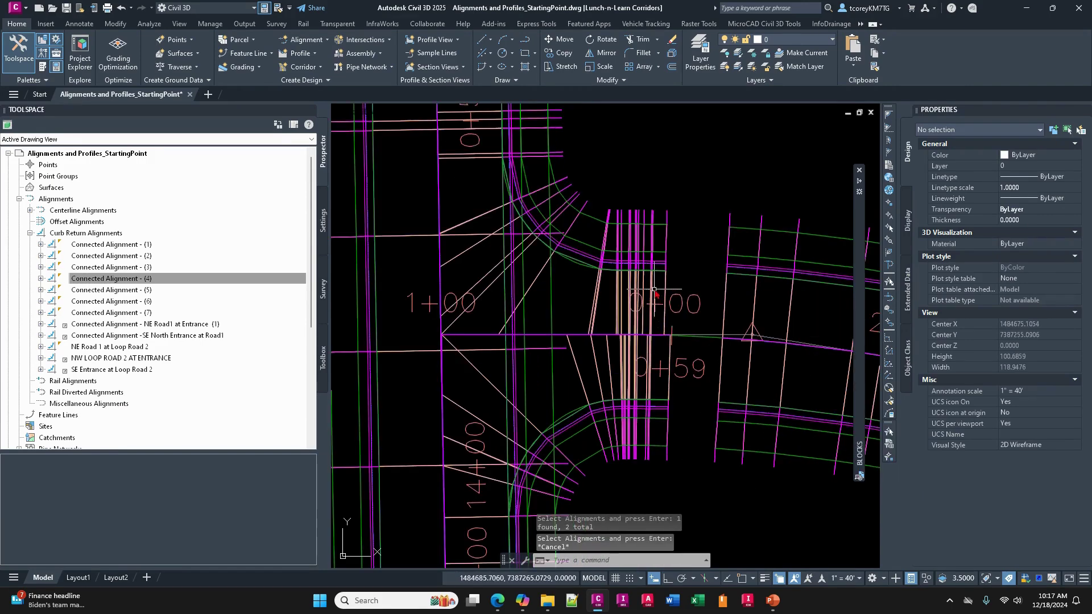
{"action": "left_click", "coordinate": [679, 319]}
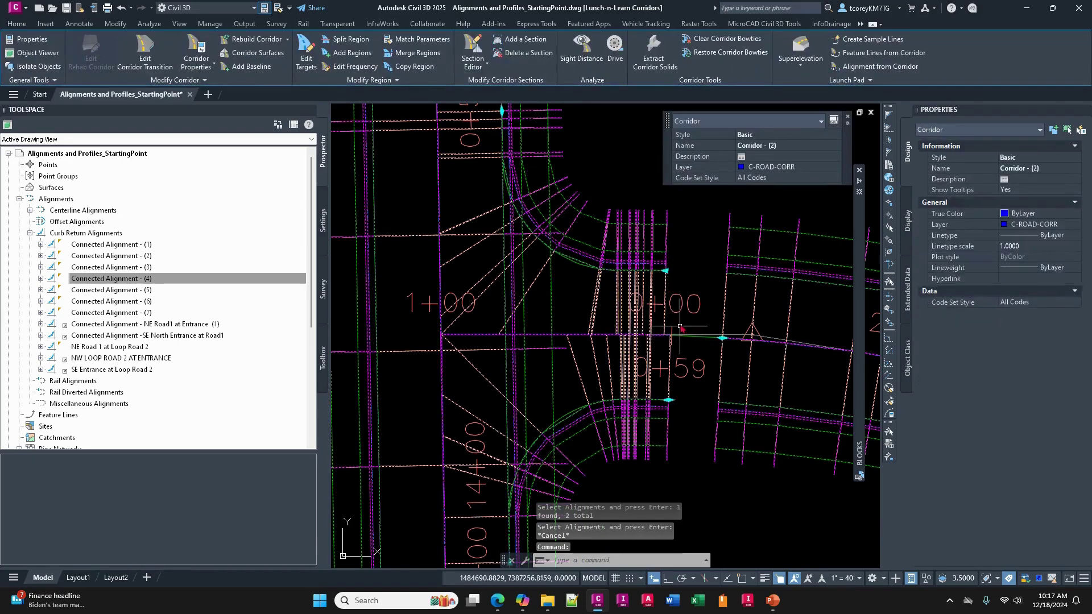
{"action": "key", "text": "Escape"}
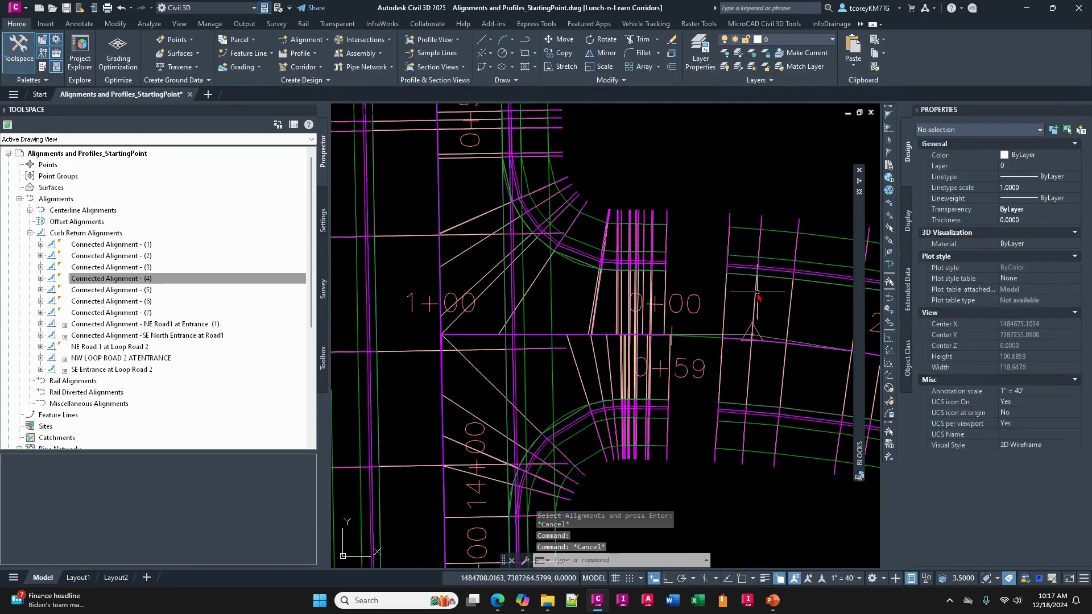
{"action": "left_click", "coordinate": [756, 292]}
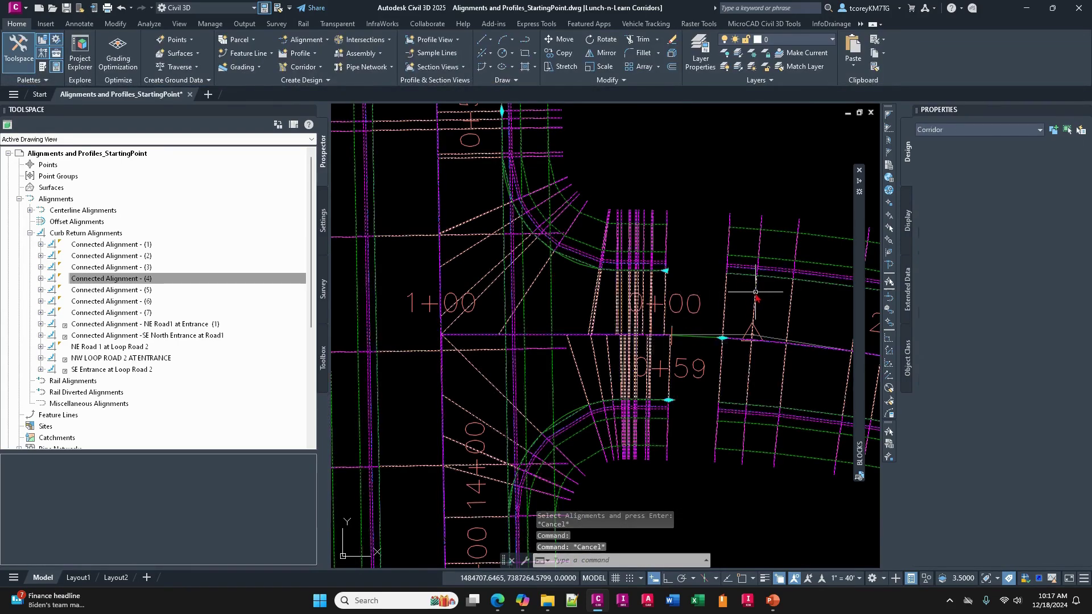
{"action": "left_click", "coordinate": [723, 338]}
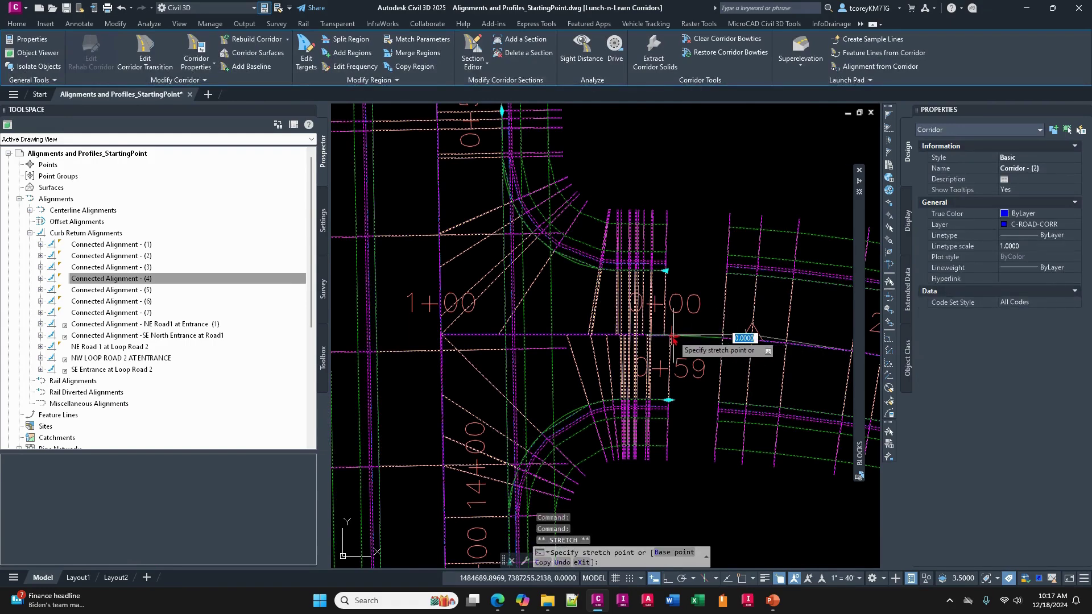
{"action": "left_click", "coordinate": [669, 401]}
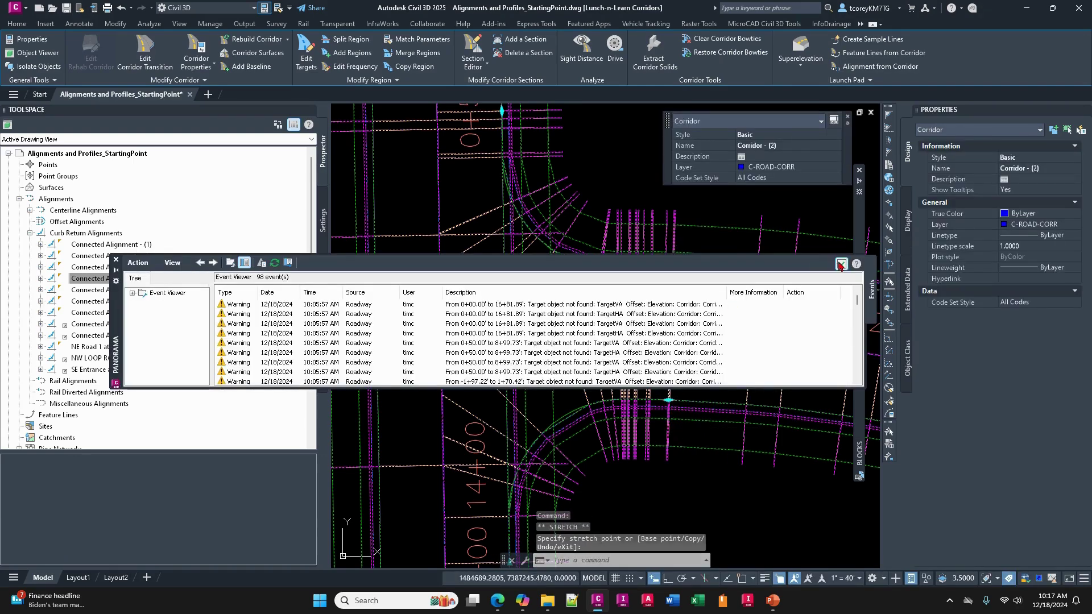
{"action": "left_click", "coordinate": [840, 265]}
{"action": "scroll", "coordinate": [695, 467], "scroll_direction": "down", "scroll_amount": 4}
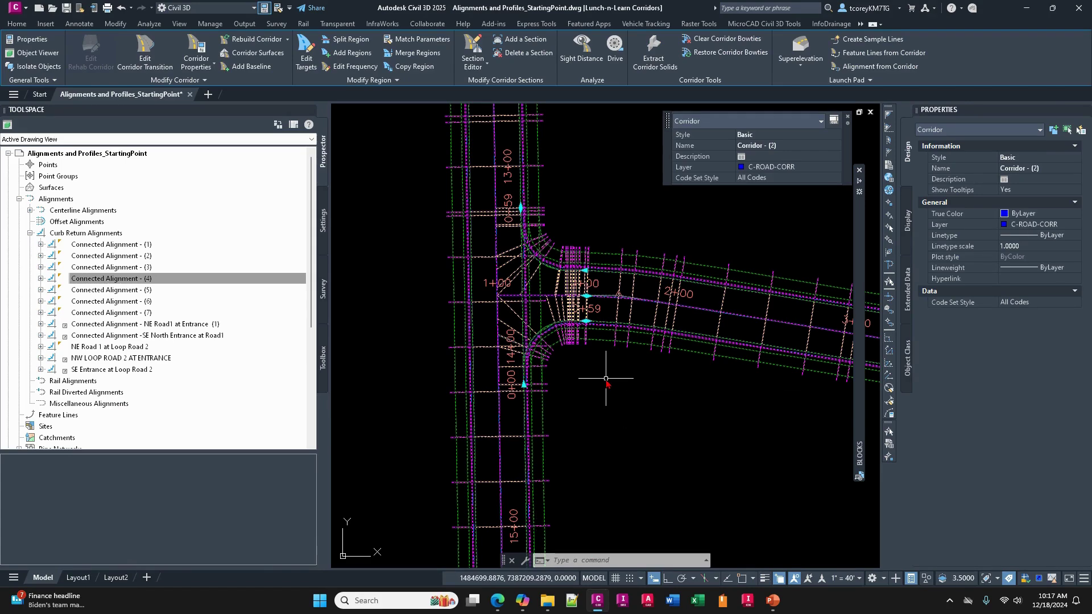
{"action": "key", "text": "Escape"}
Examine the completed curb return intersection and the side-road corridor running out from it.
{"action": "scroll", "coordinate": [628, 377], "scroll_direction": "down", "scroll_amount": 3}
{"action": "mouse_move", "coordinate": [628, 377]}
{"action": "middle_mouse_down"}
{"action": "mouse_move", "coordinate": [592, 373]}
{"action": "mouse_move", "coordinate": [614, 410]}
{"action": "mouse_move", "coordinate": [565, 402]}
{"action": "middle_mouse_up"}
{"action": "scroll", "coordinate": [557, 366], "scroll_direction": "up", "scroll_amount": 4}
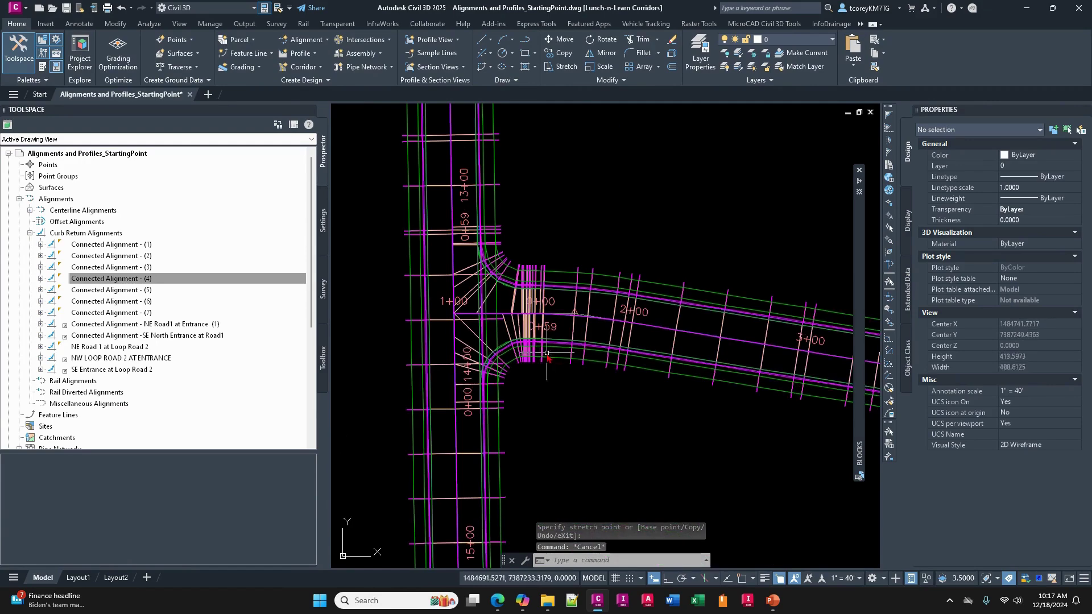
{"action": "scroll", "coordinate": [529, 360], "scroll_direction": "up", "scroll_amount": 2}
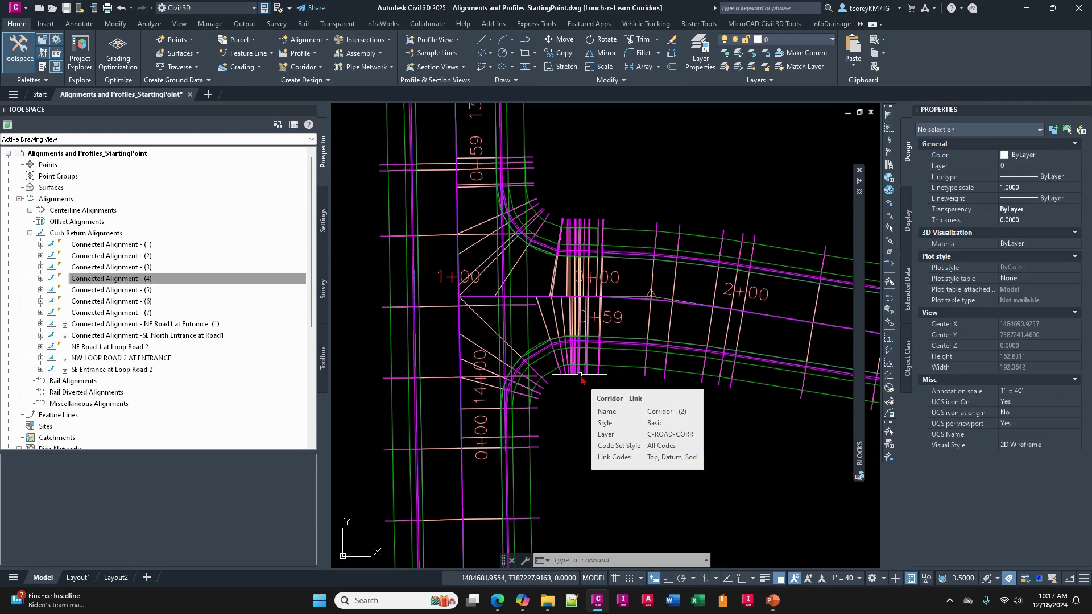
{"action": "scroll", "coordinate": [580, 374], "scroll_direction": "down", "scroll_amount": 6}
{"action": "mouse_move", "coordinate": [719, 422]}
{"action": "middle_mouse_down"}
{"action": "mouse_move", "coordinate": [498, 294]}
{"action": "mouse_move", "coordinate": [507, 312]}
{"action": "middle_mouse_up"}
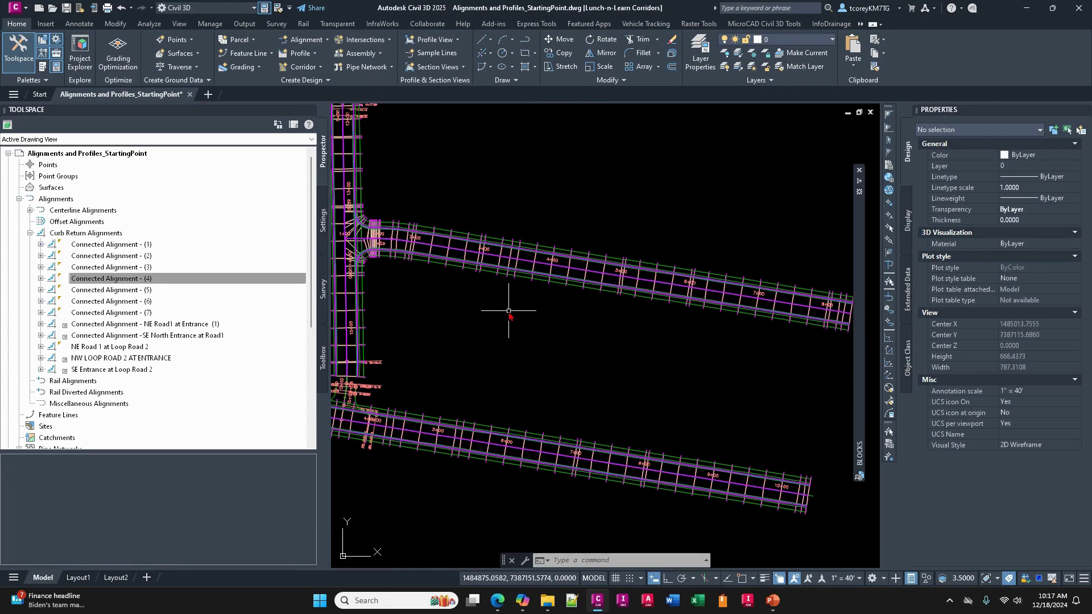
{"action": "scroll", "coordinate": [579, 269], "scroll_direction": "up", "scroll_amount": 6}
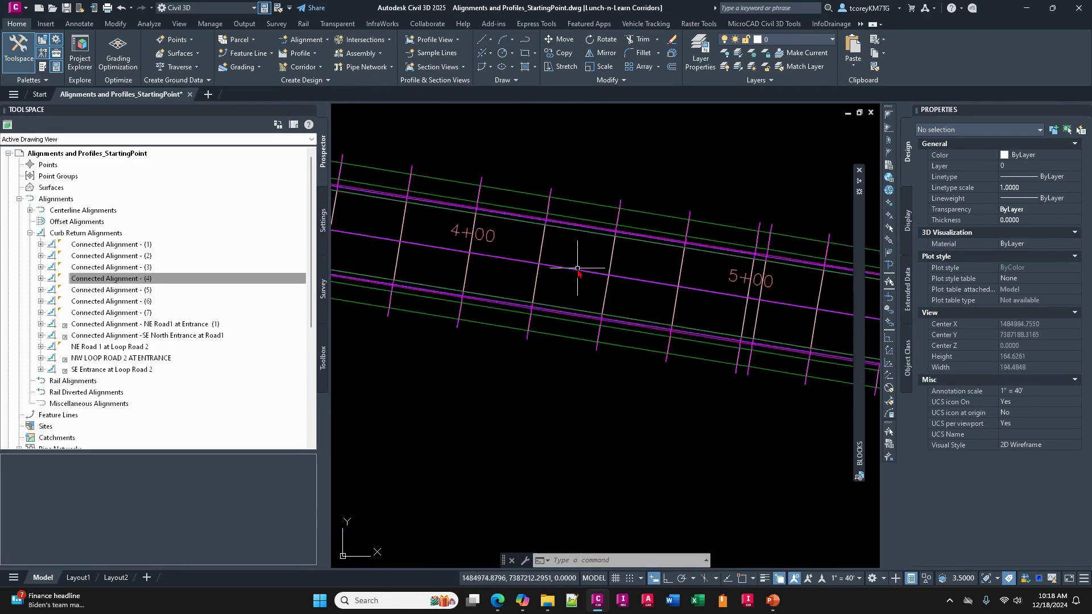
{"action": "scroll", "coordinate": [621, 281], "scroll_direction": "down", "scroll_amount": 8}
{"action": "mouse_move", "coordinate": [724, 342]}
{"action": "middle_mouse_down"}
{"action": "mouse_move", "coordinate": [454, 318]}
{"action": "mouse_move", "coordinate": [283, 318]}
{"action": "middle_mouse_up"}
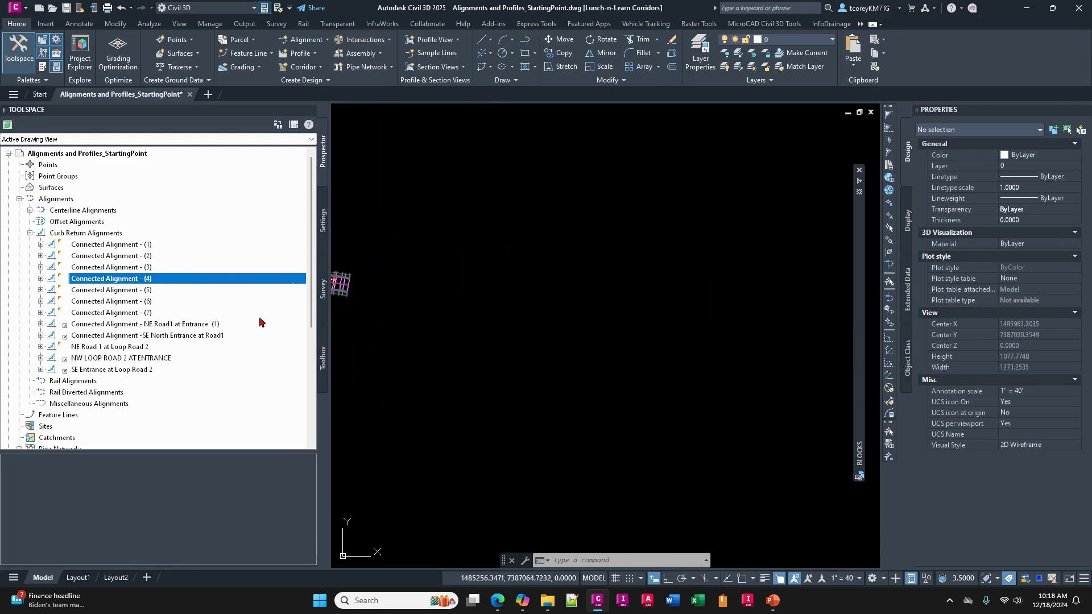
Examine the MAIN, LEFT ONLY, RIGHT ONLY and LEFT CONNECTOR assemblies, focusing on the curb and gutter shape.
{"action": "middle_click_drag", "start_coordinate": [417, 358], "coordinate": [675, 361]}
{"action": "scroll", "coordinate": [654, 361], "scroll_direction": "down", "scroll_amount": 3}
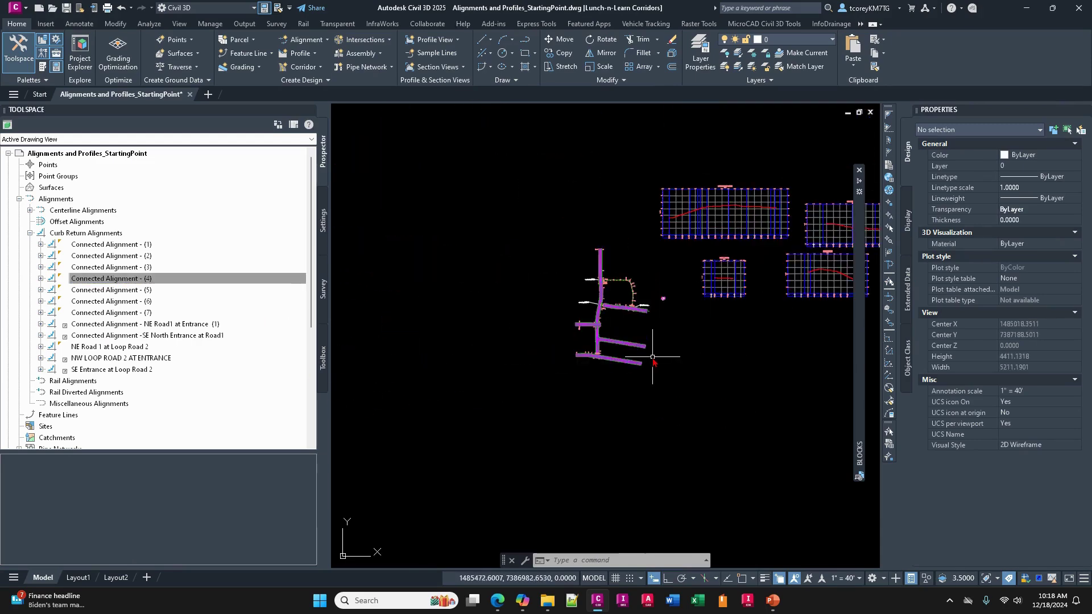
{"action": "scroll", "coordinate": [663, 288], "scroll_direction": "up", "scroll_amount": 3}
{"action": "scroll", "coordinate": [662, 287], "scroll_direction": "up", "scroll_amount": 14}
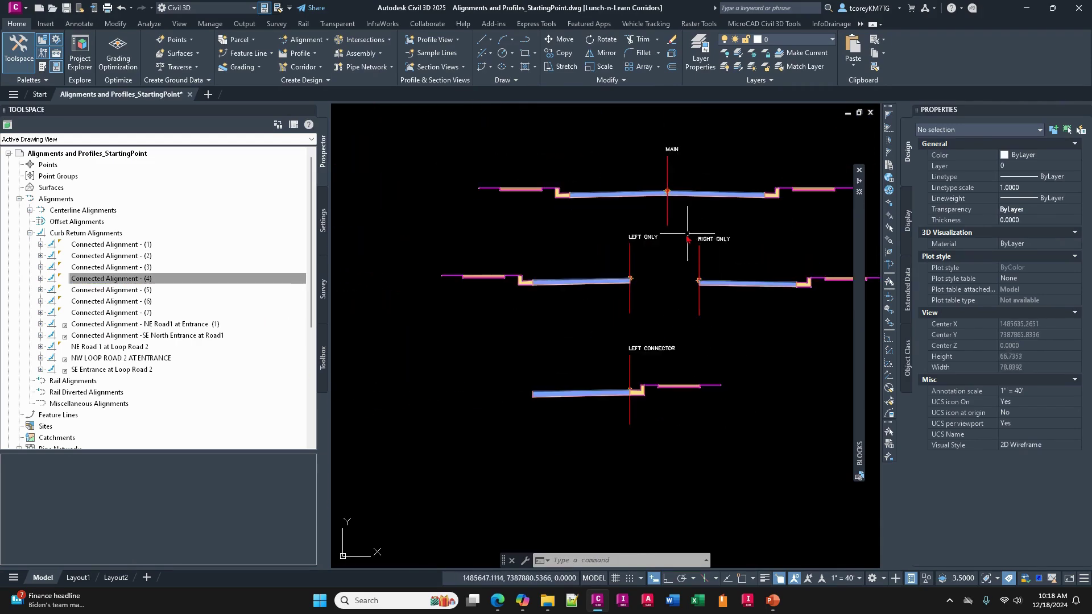
{"action": "mouse_move", "coordinate": [685, 235]}
{"action": "middle_mouse_down"}
{"action": "mouse_move", "coordinate": [600, 283]}
{"action": "mouse_move", "coordinate": [556, 351]}
{"action": "middle_mouse_up"}
{"action": "scroll", "coordinate": [675, 348], "scroll_direction": "up", "scroll_amount": 6}
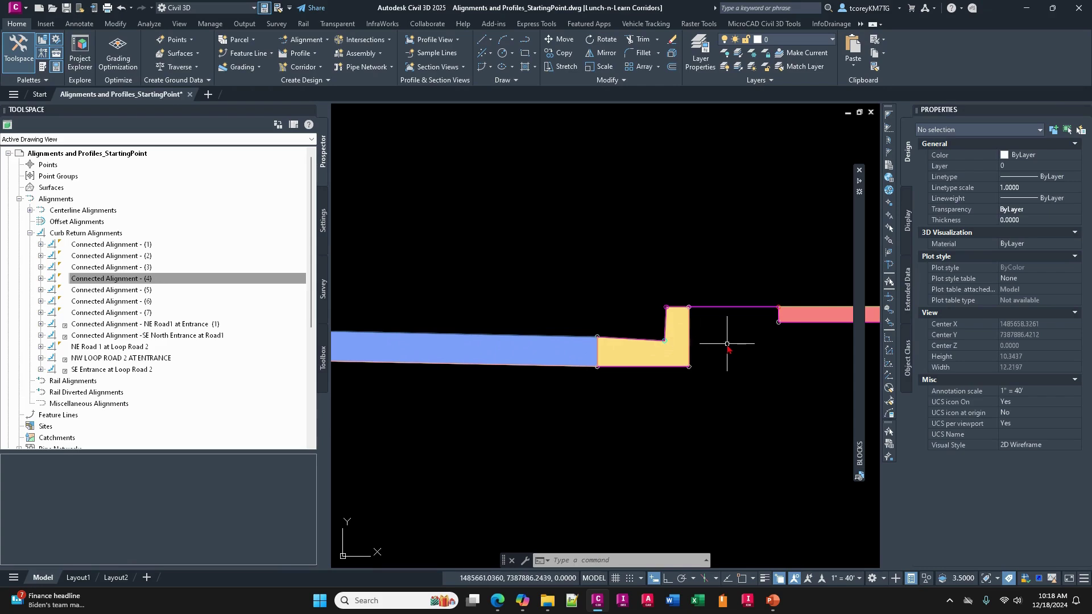
{"action": "mouse_move", "coordinate": [726, 343]}
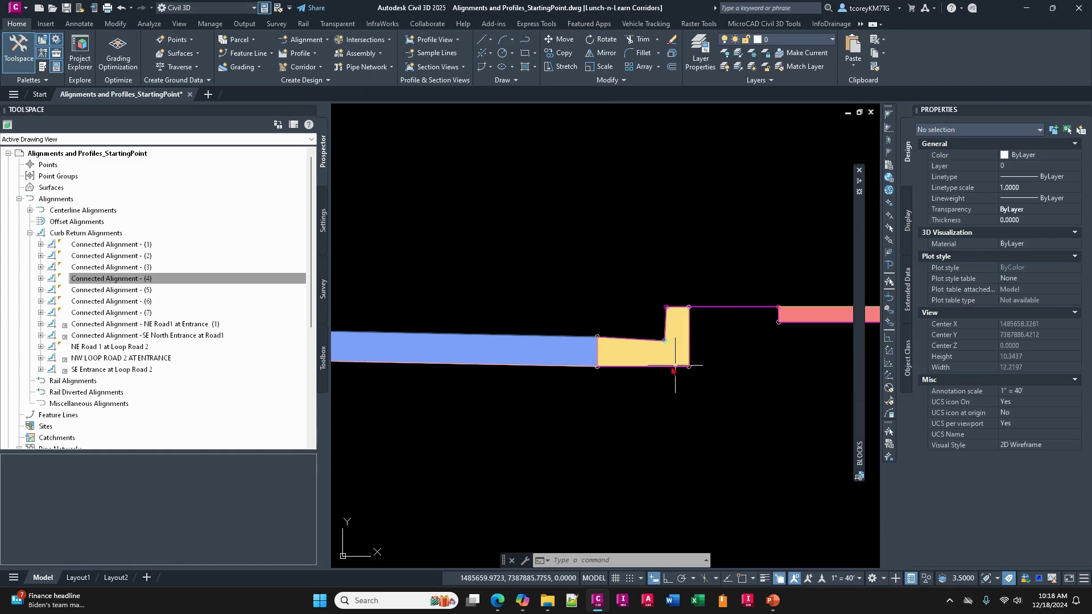
Return to the ROAD 1 corridor near stations 2+00 to 4+00 and save the drawing.
{"action": "scroll", "coordinate": [629, 369], "scroll_direction": "down", "scroll_amount": 8}
{"action": "scroll", "coordinate": [508, 401], "scroll_direction": "down", "scroll_amount": 10}
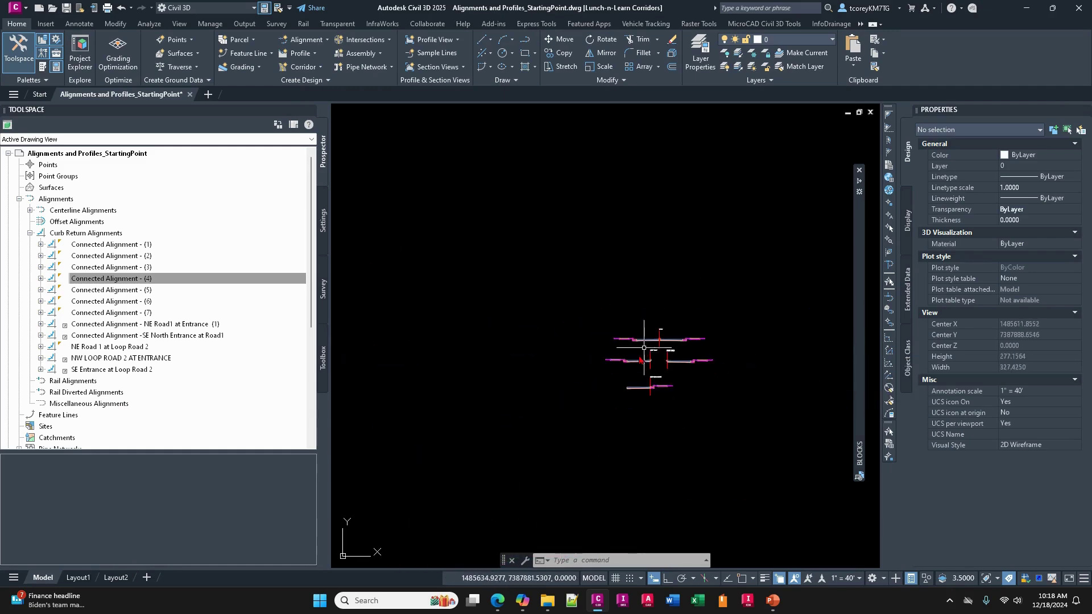
{"action": "middle_click_drag", "start_coordinate": [496, 412], "coordinate": [733, 305]}
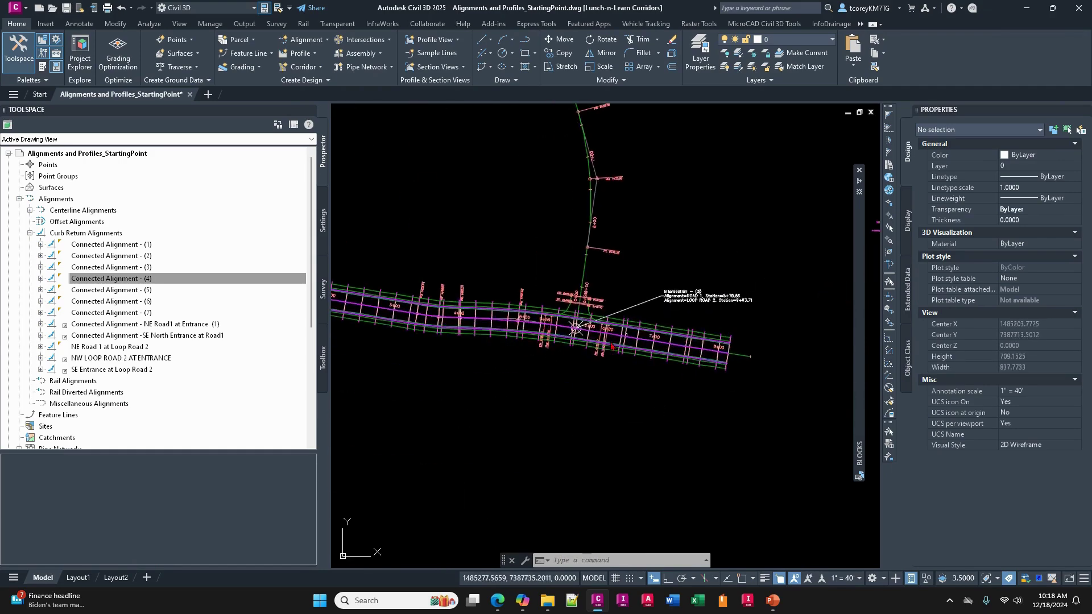
{"action": "middle_click_drag", "start_coordinate": [434, 341], "coordinate": [673, 341]}
{"action": "scroll", "coordinate": [673, 341], "scroll_direction": "up", "scroll_amount": 4}
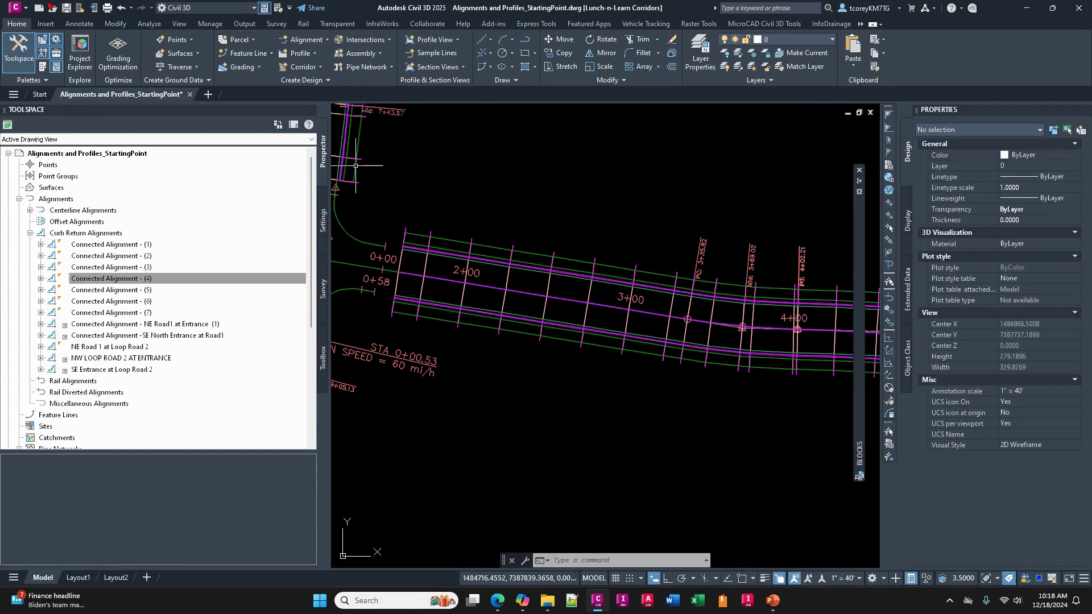
{"action": "key", "text": "ctrl+s"}
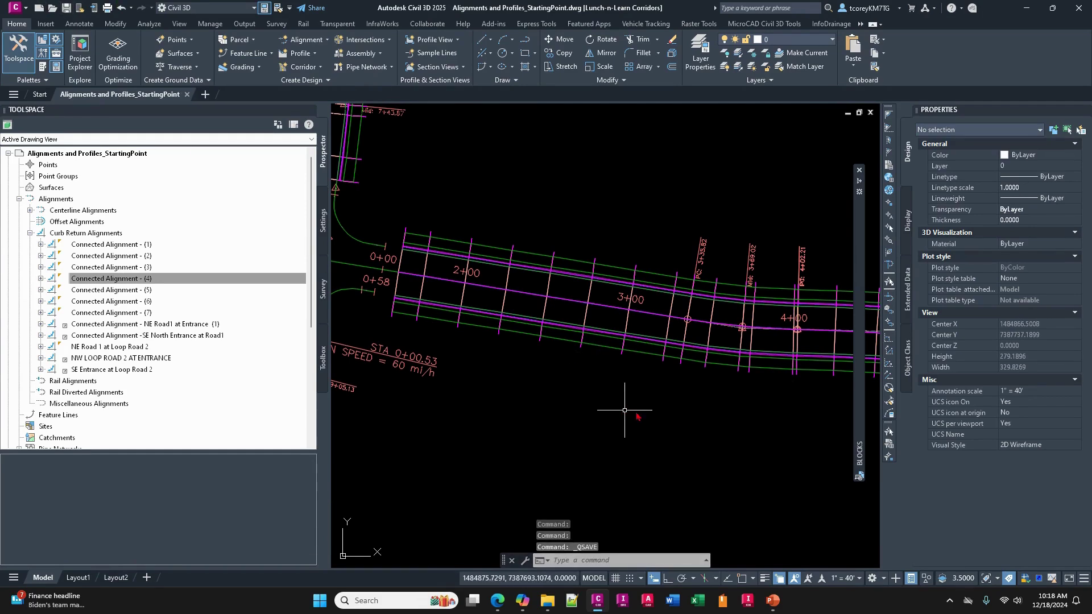
Insert the DriveMarker block on the ROAD 1 curb line near station 2+25, snapped to the endpoint.
{"action": "mouse_move", "coordinate": [860, 368]}
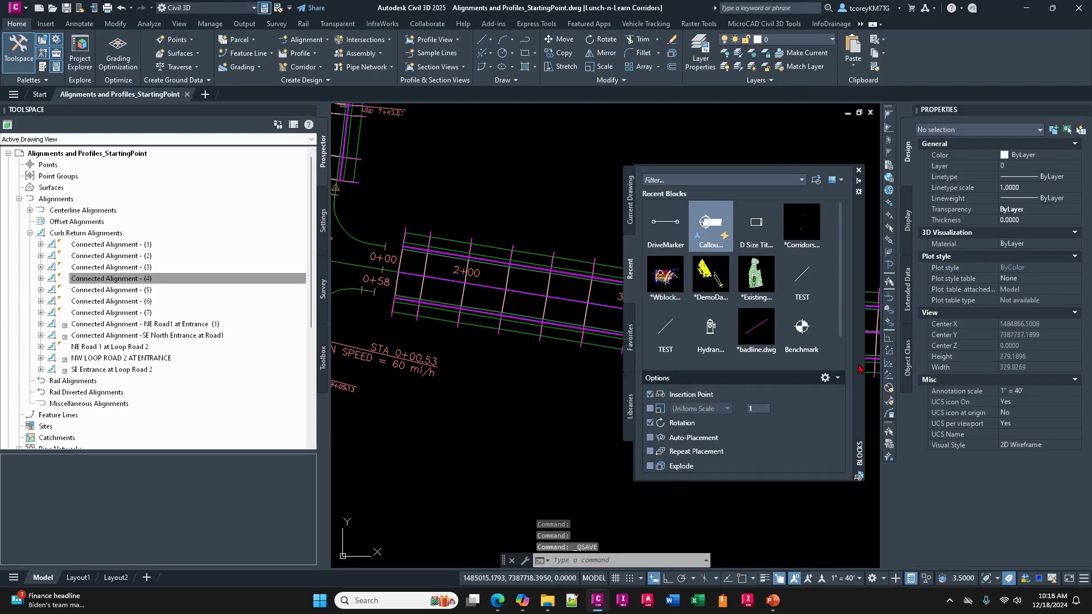
{"action": "left_click", "coordinate": [665, 224]}
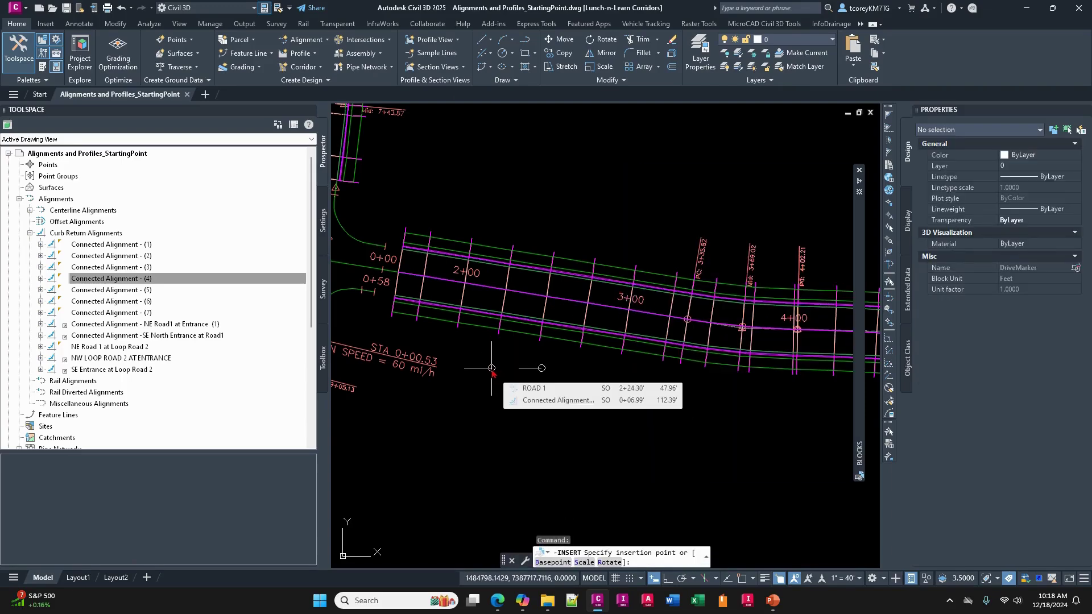
{"action": "scroll", "coordinate": [492, 370], "scroll_direction": "up", "scroll_amount": 8}
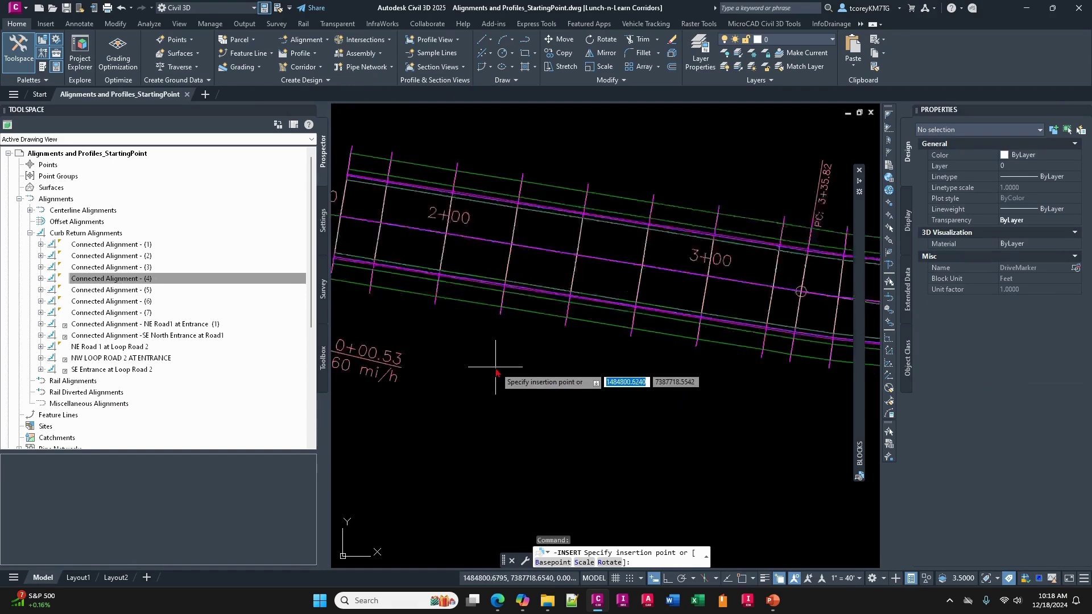
{"action": "scroll", "coordinate": [500, 369], "scroll_direction": "down", "scroll_amount": 3}
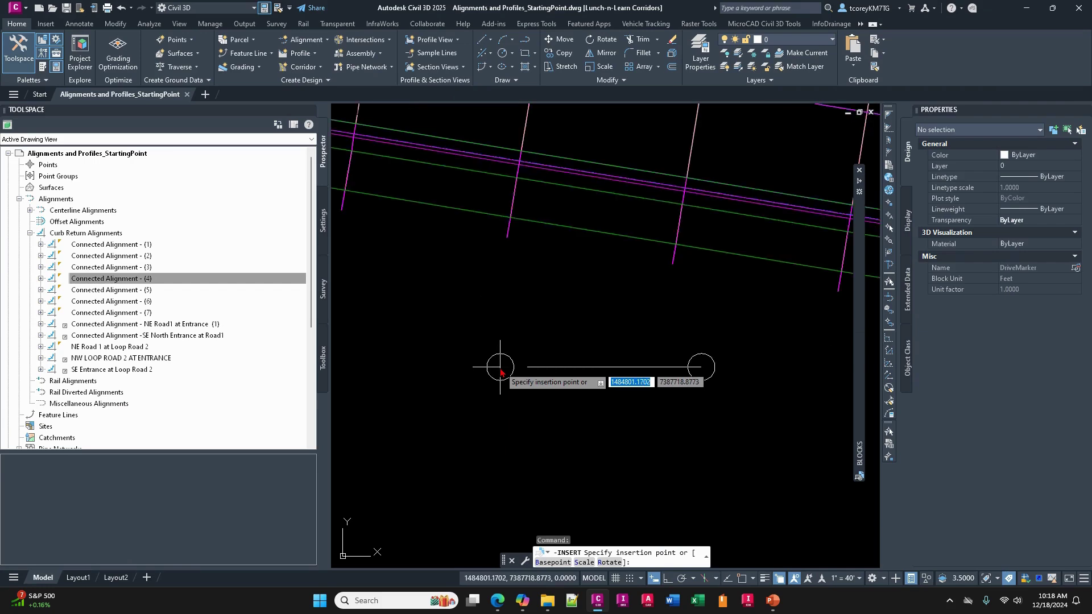
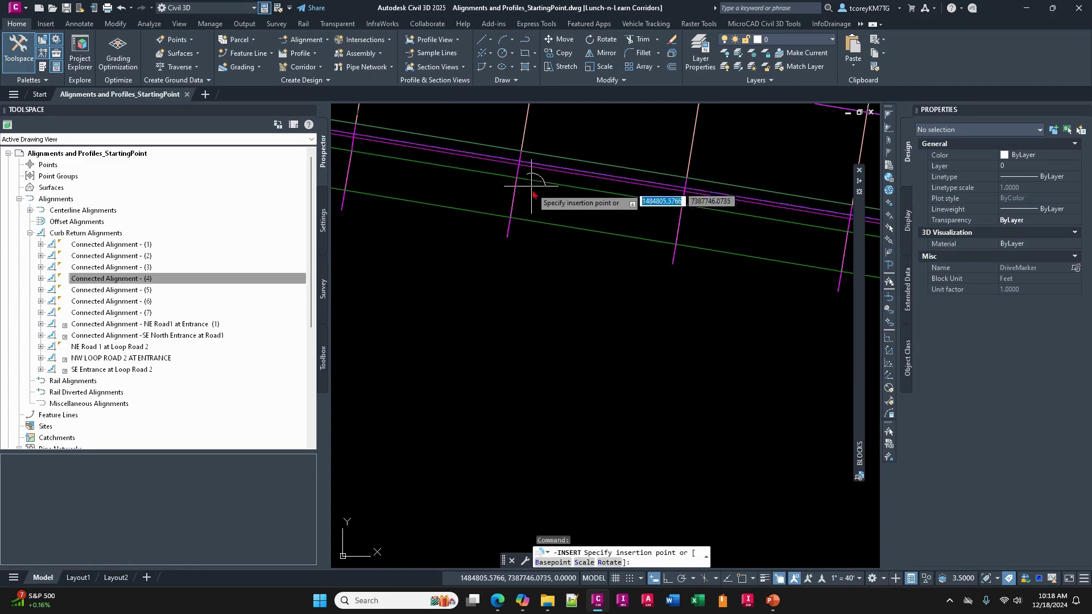
{"action": "middle_click_drag", "start_coordinate": [526, 196], "coordinate": [554, 242]}
{"action": "type", "text": "e"}
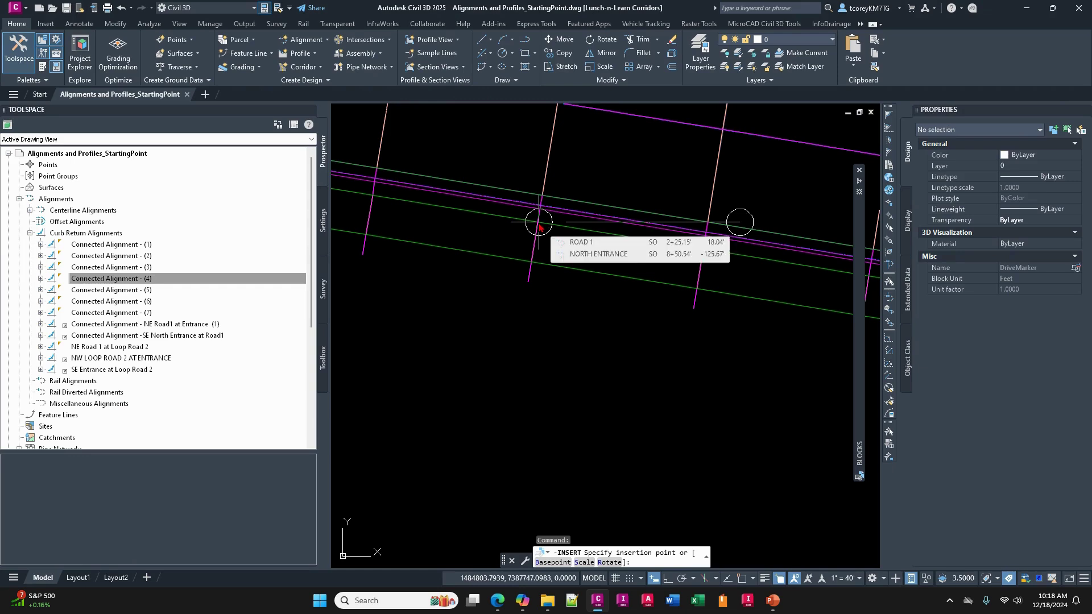
{"action": "type", "text": "nd"}
{"action": "key", "text": "Return"}
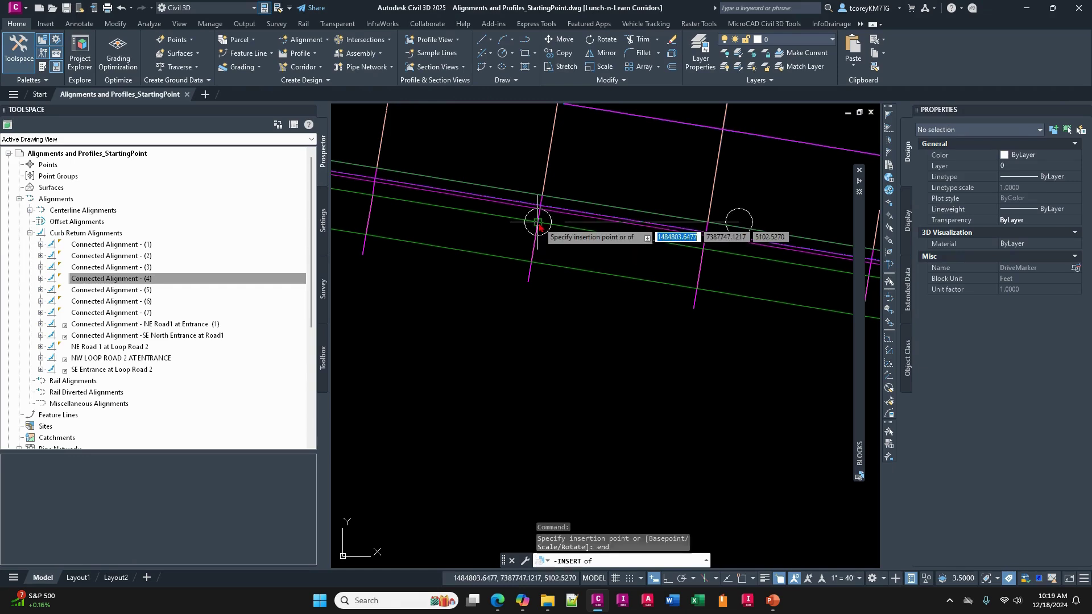
{"action": "left_click", "coordinate": [539, 223]}
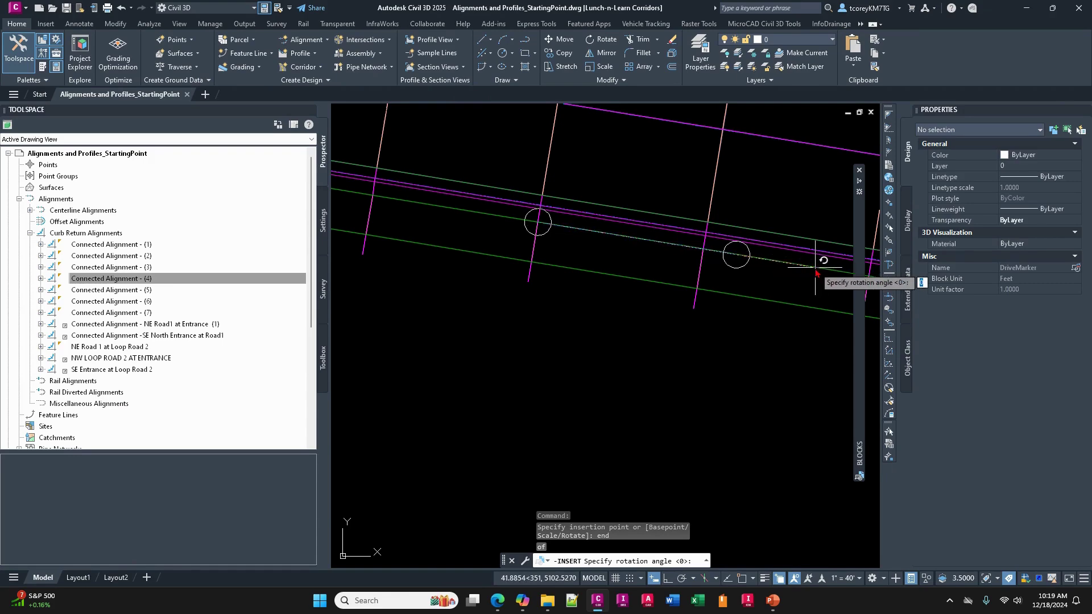
Align the DriveMarker block's rotation with the curb line using the nearest snap, and save the drawing.
{"action": "type", "text": "nea"}
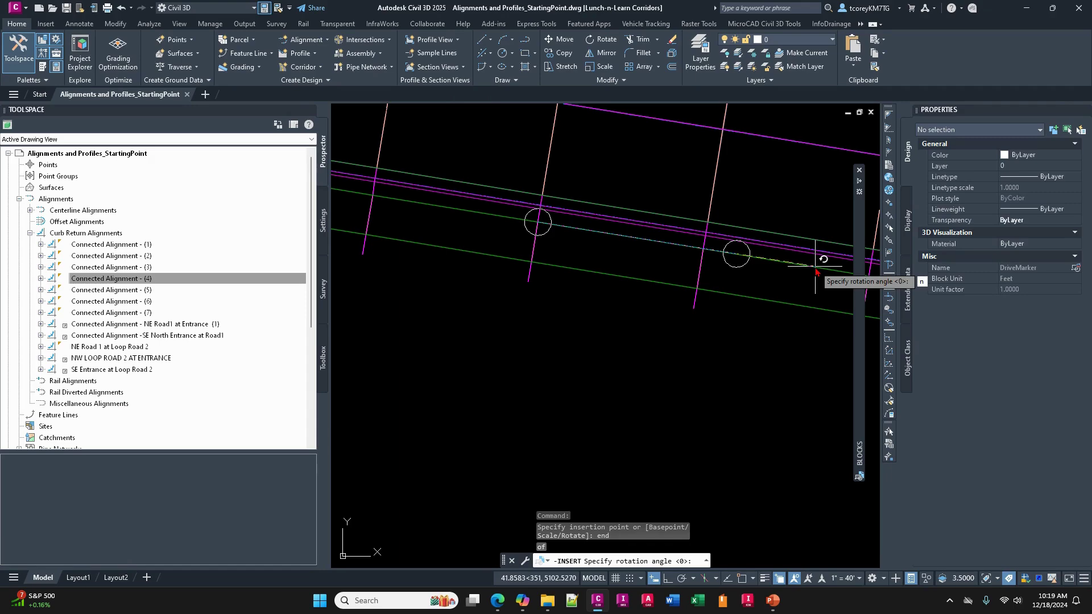
{"action": "key", "text": "Return"}
{"action": "left_click", "coordinate": [814, 266]}
{"action": "key", "text": "ctrl+s"}
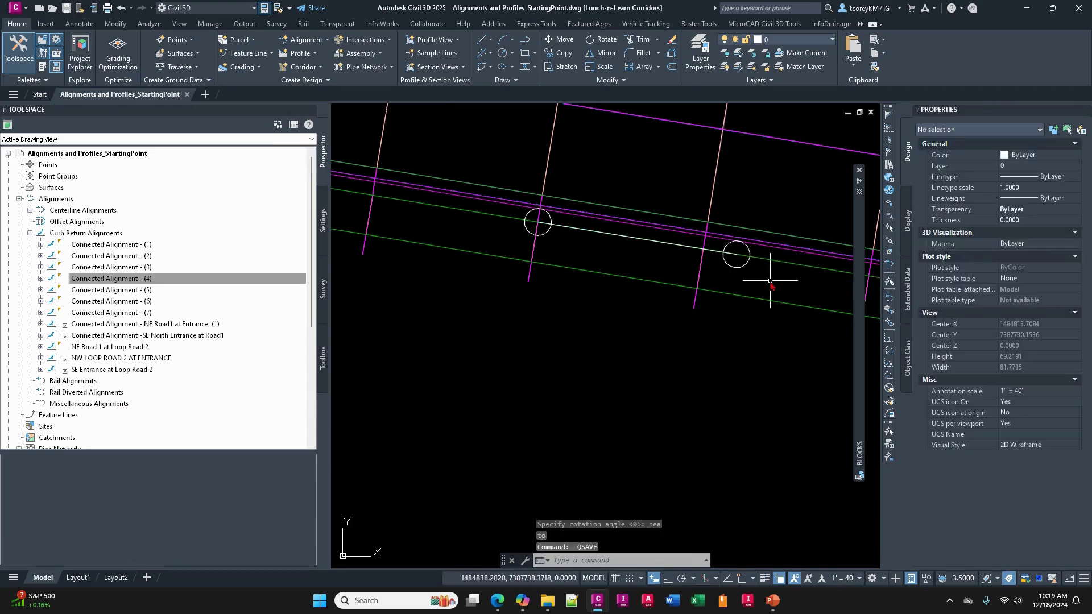
{"action": "key", "text": "Escape"}
Start inserting another DriveMarker block along the ROAD 1 curb near station 7+00.
{"action": "scroll", "coordinate": [770, 281], "scroll_direction": "down", "scroll_amount": 5}
{"action": "middle_click_drag", "start_coordinate": [772, 280], "coordinate": [536, 257]}
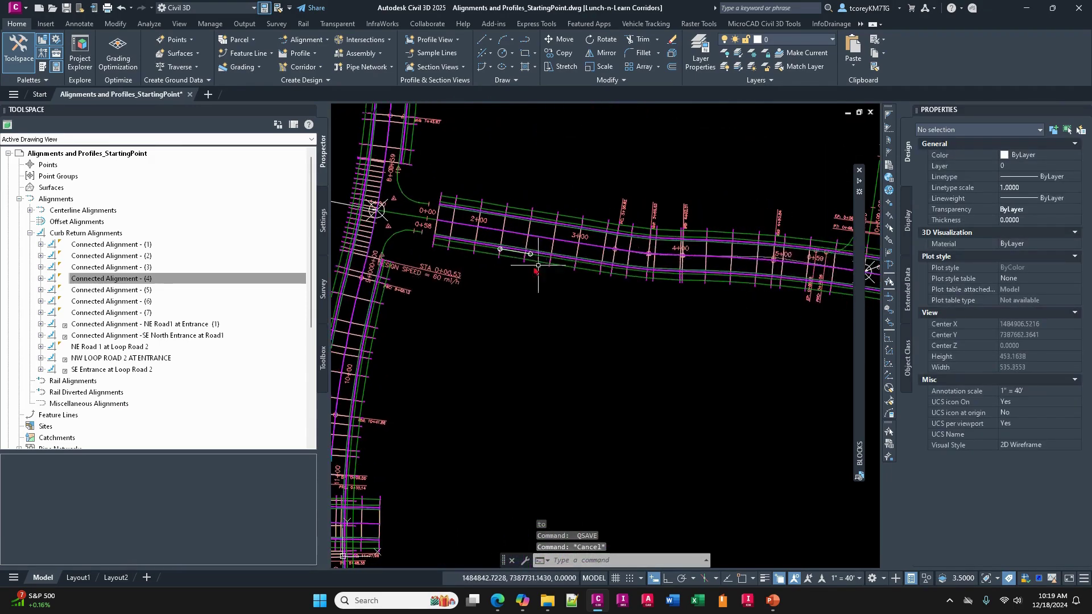
{"action": "middle_click_drag", "start_coordinate": [718, 285], "coordinate": [563, 270]}
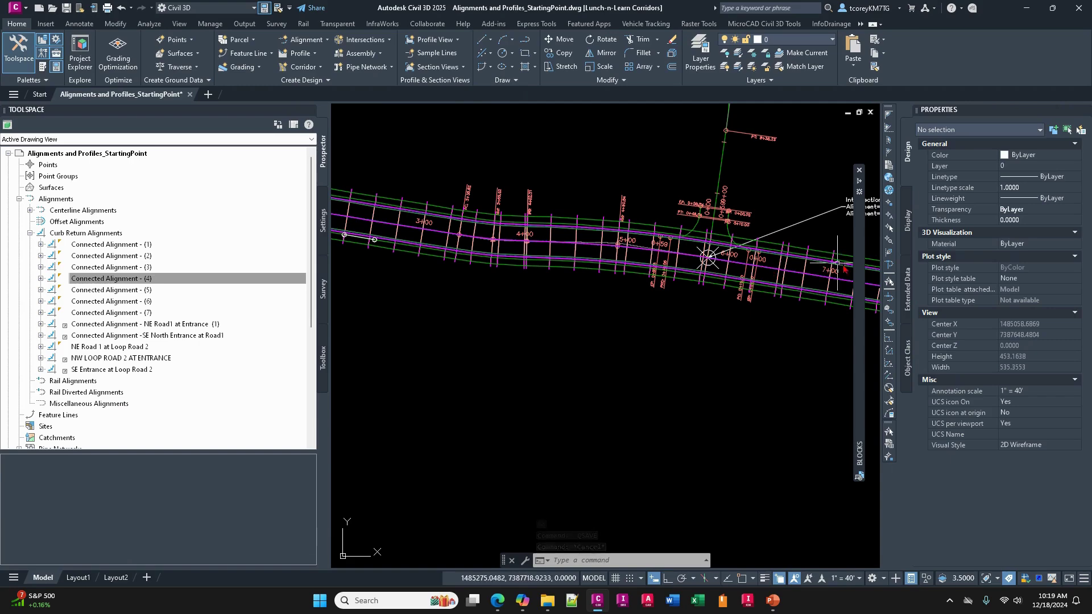
{"action": "mouse_move", "coordinate": [859, 278]}
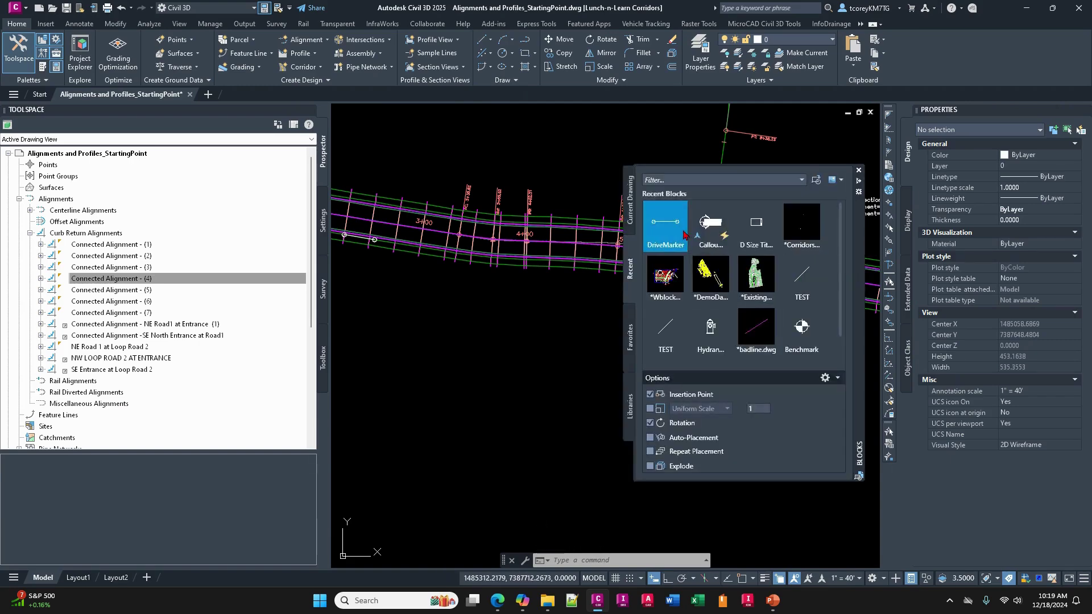
{"action": "left_click", "coordinate": [665, 225]}
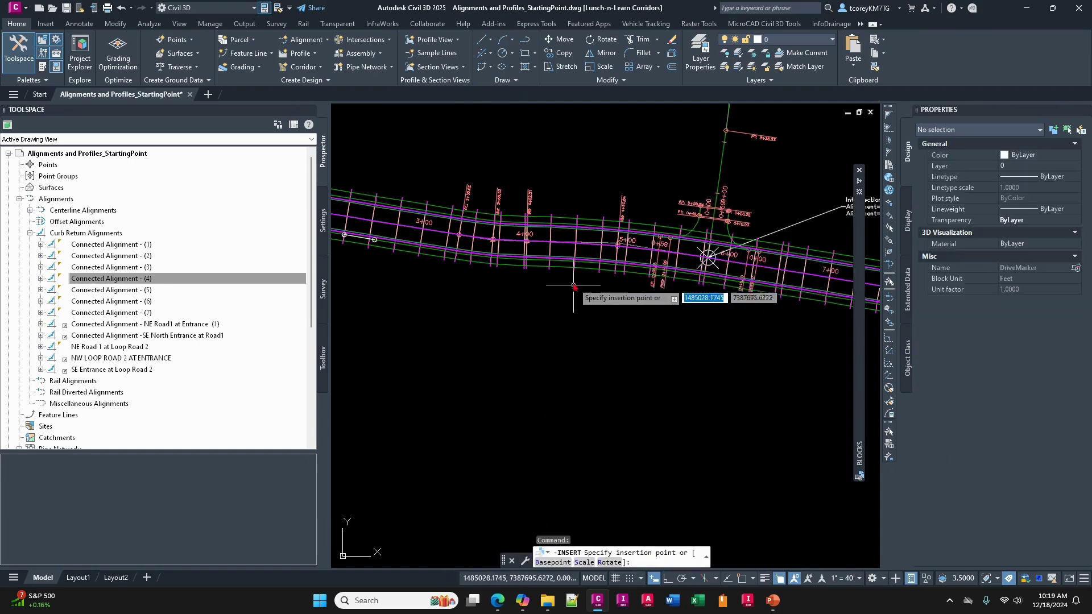
{"action": "middle_click_drag", "start_coordinate": [777, 315], "coordinate": [553, 291]}
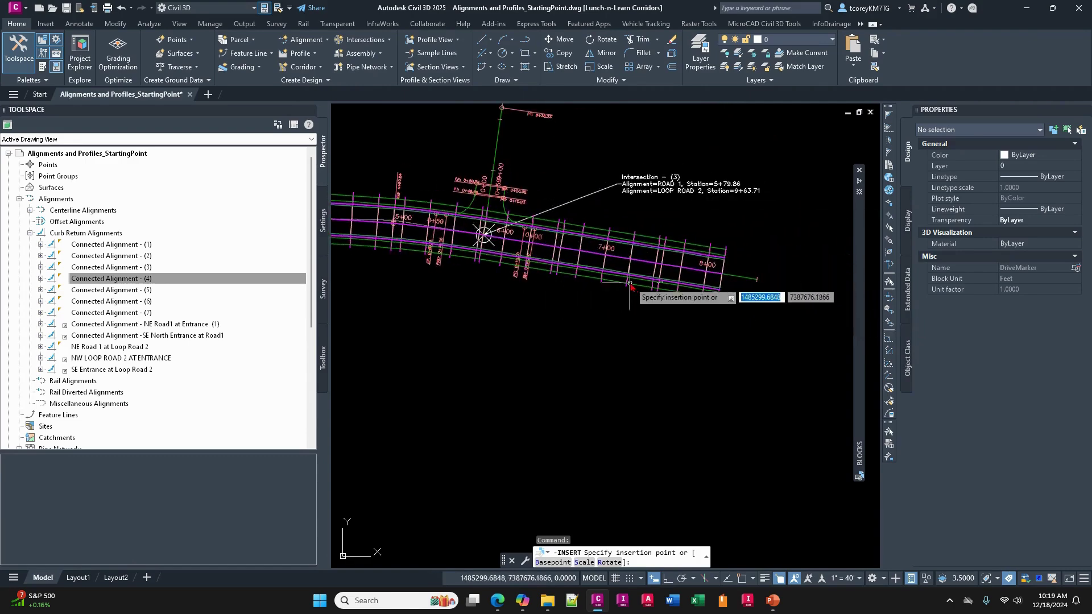
{"action": "scroll", "coordinate": [627, 277], "scroll_direction": "up", "scroll_amount": 6}
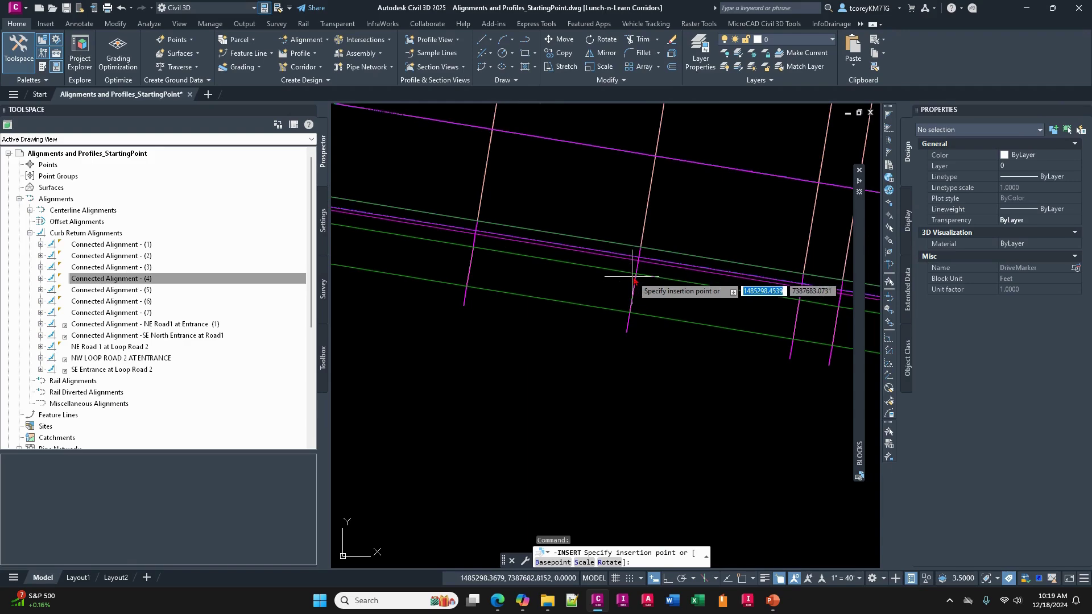
{"action": "scroll", "coordinate": [626, 280], "scroll_direction": "down", "scroll_amount": 4}
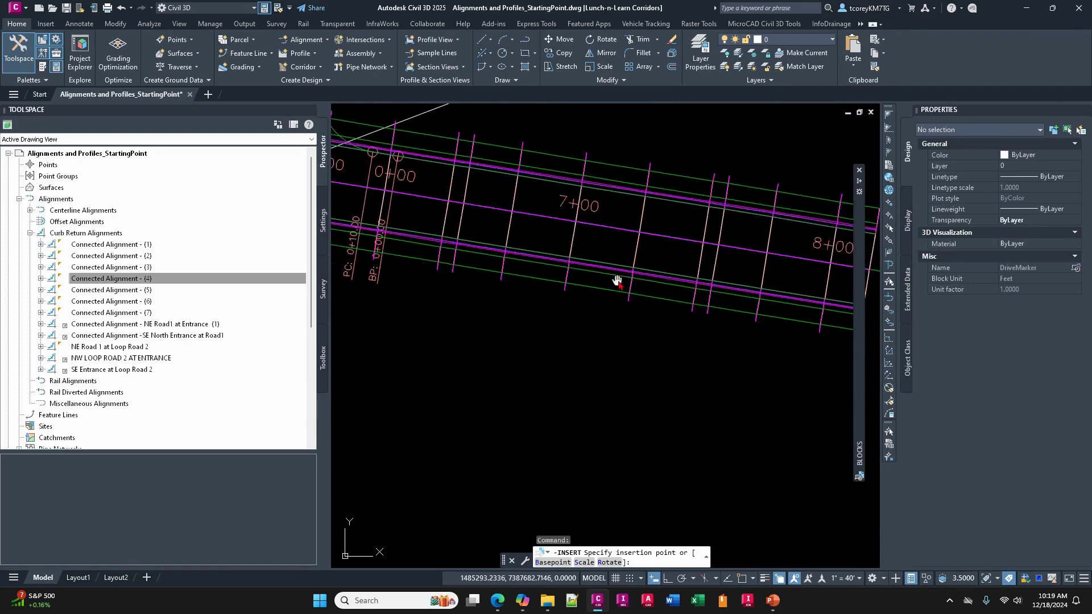
{"action": "middle_click_drag", "start_coordinate": [642, 295], "coordinate": [667, 302]}
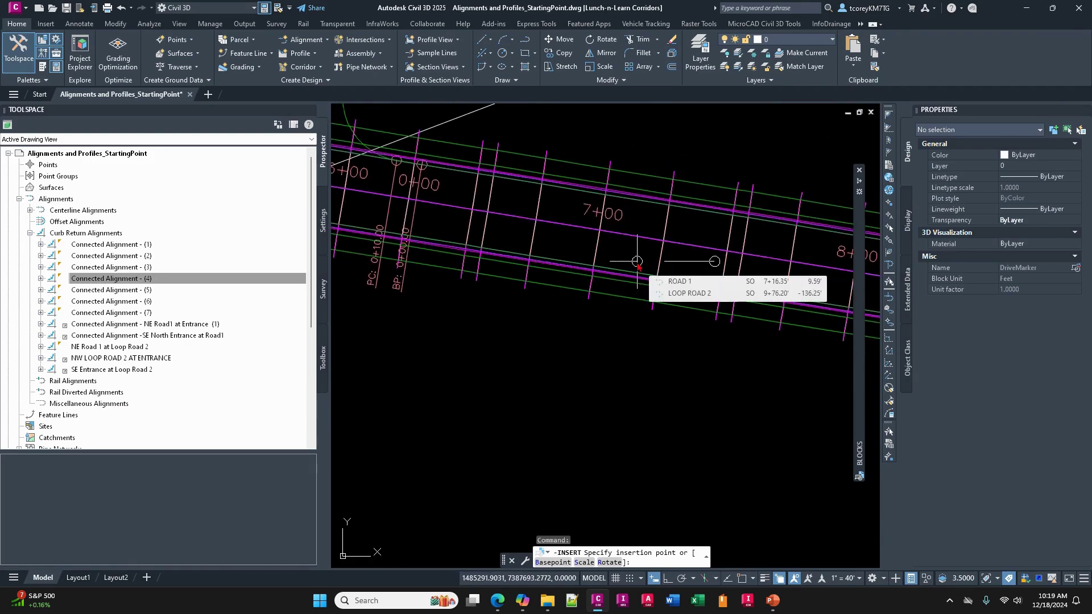
Place the DriveMarker at station 7+08 with a 20 ft offset from the ROAD 1 alignment, using the station-offset transparent command.
{"action": "type", "text": "1"}
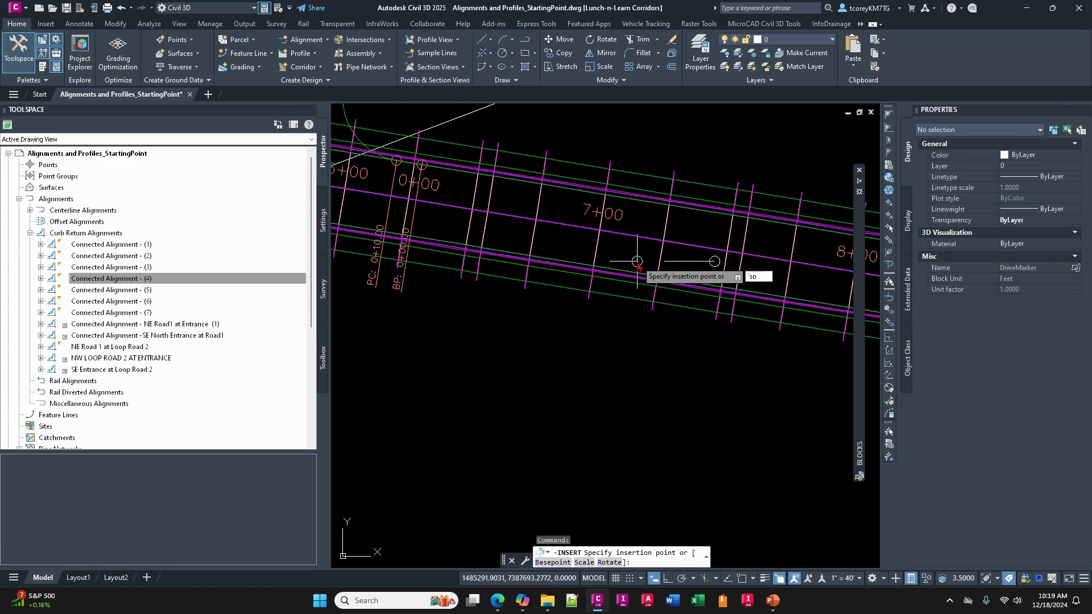
{"action": "key", "text": "Return"}
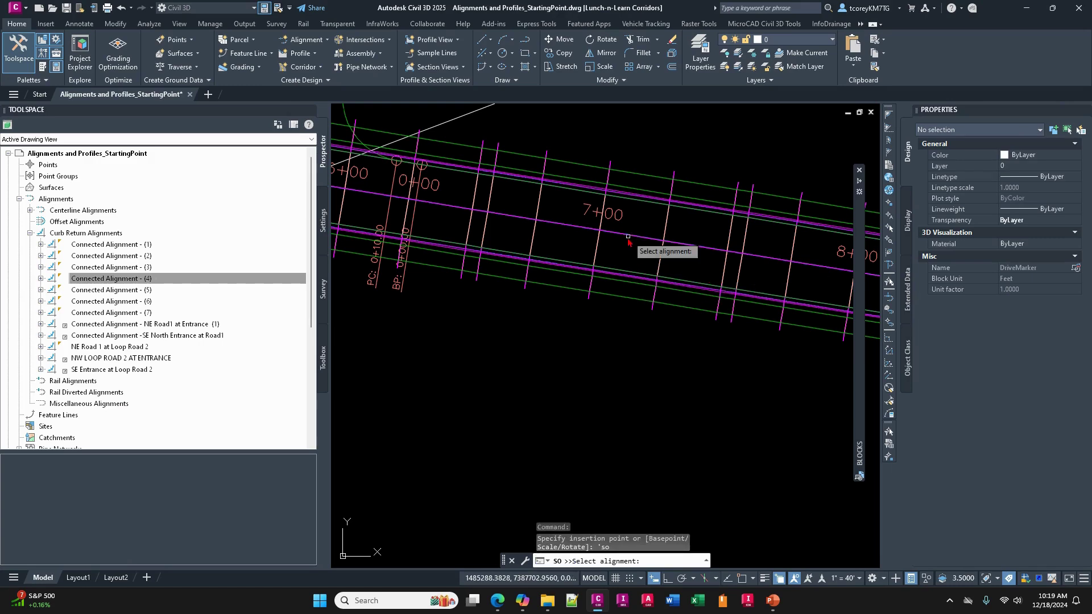
{"action": "left_click", "coordinate": [629, 235]}
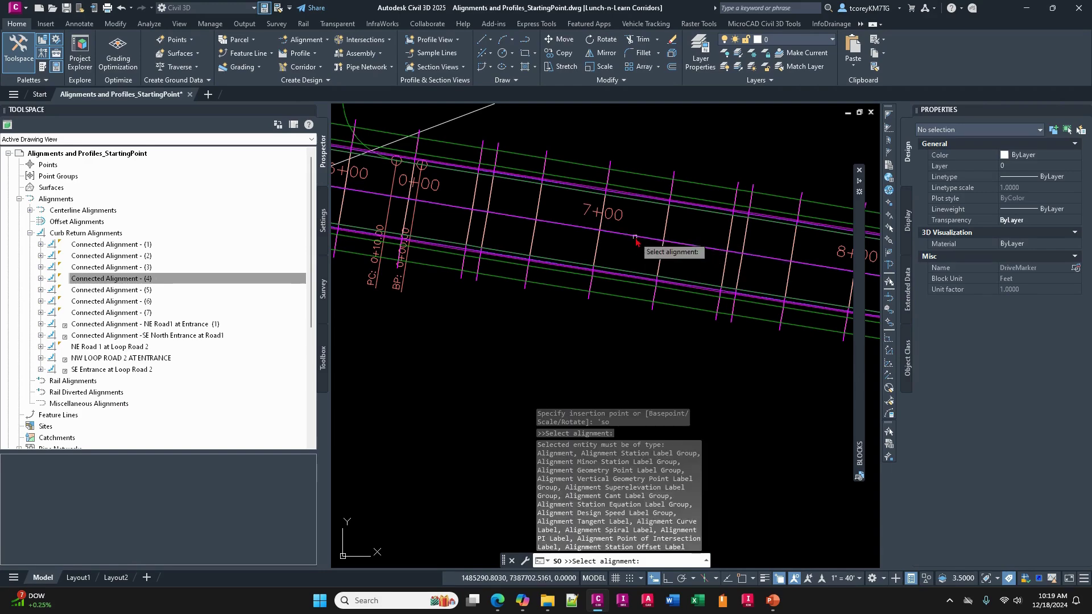
{"action": "left_click", "coordinate": [641, 238]}
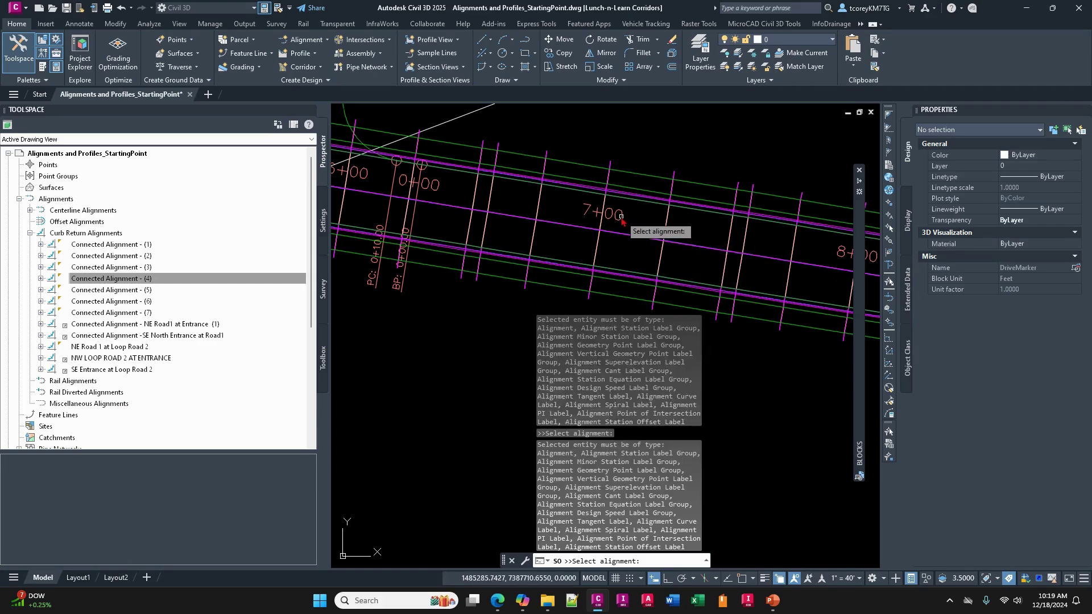
{"action": "left_click", "coordinate": [623, 219]}
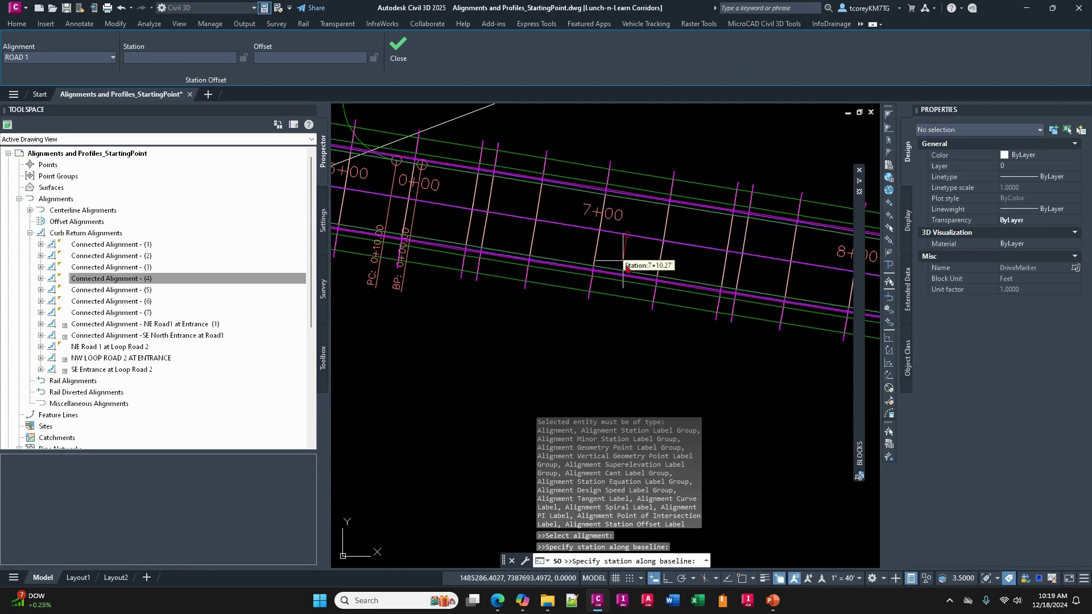
{"action": "type", "text": "708"}
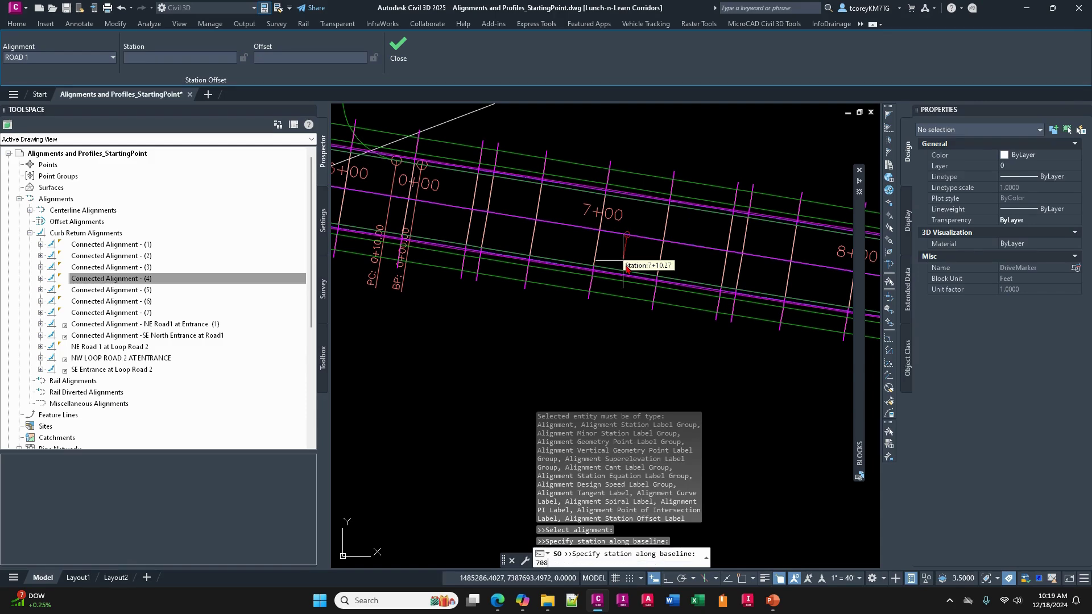
{"action": "key", "text": "Return"}
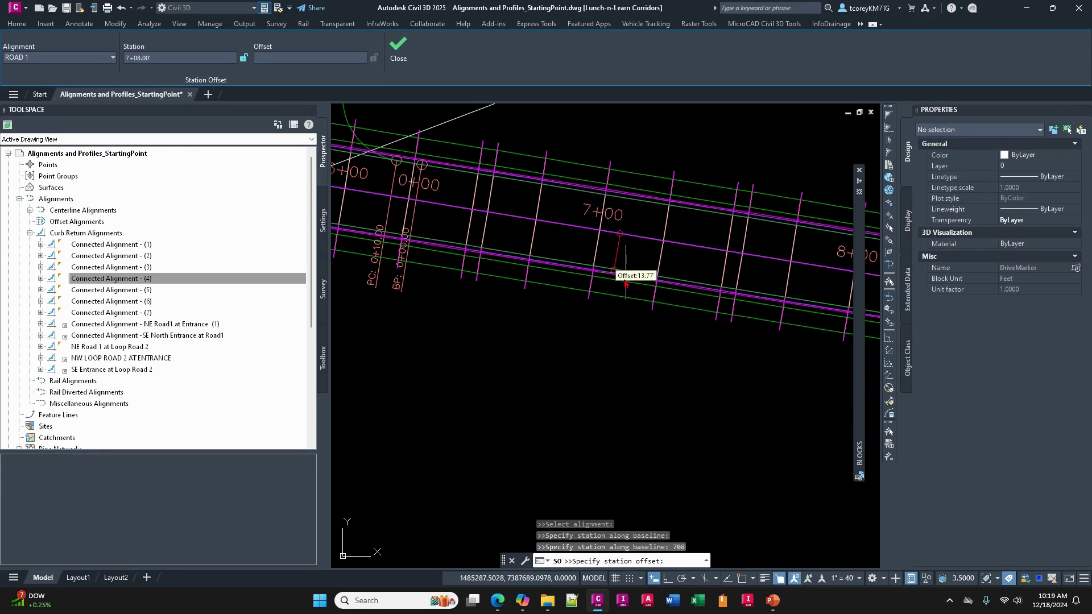
{"action": "type", "text": "20"}
{"action": "key", "text": "Return"}
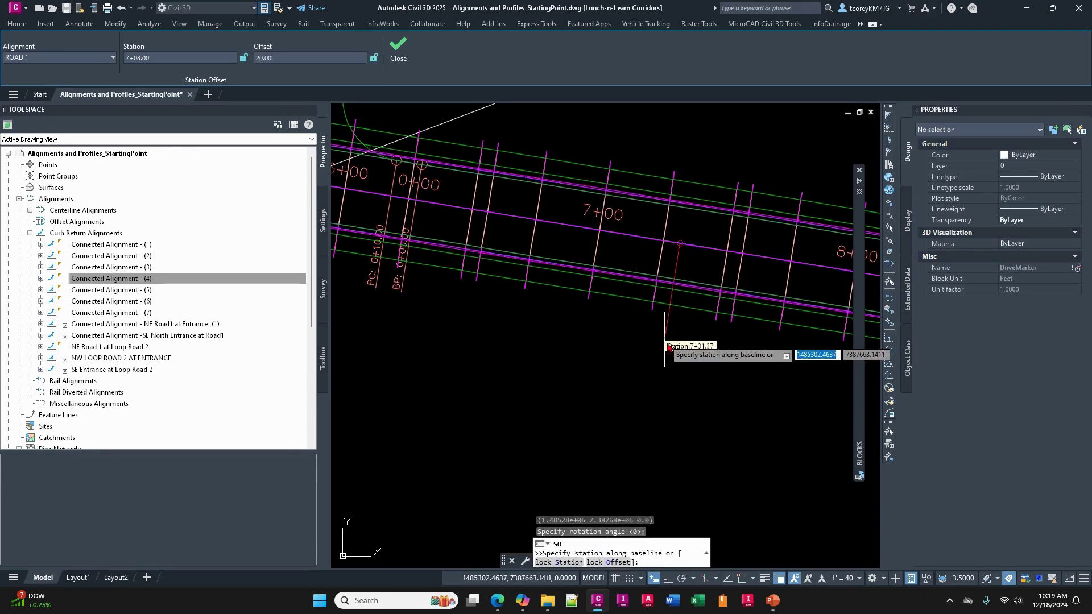
End the station-offset entry and rotate the DriveMarker to run along the ROAD 1 curb line.
{"action": "key", "text": "Escape"}
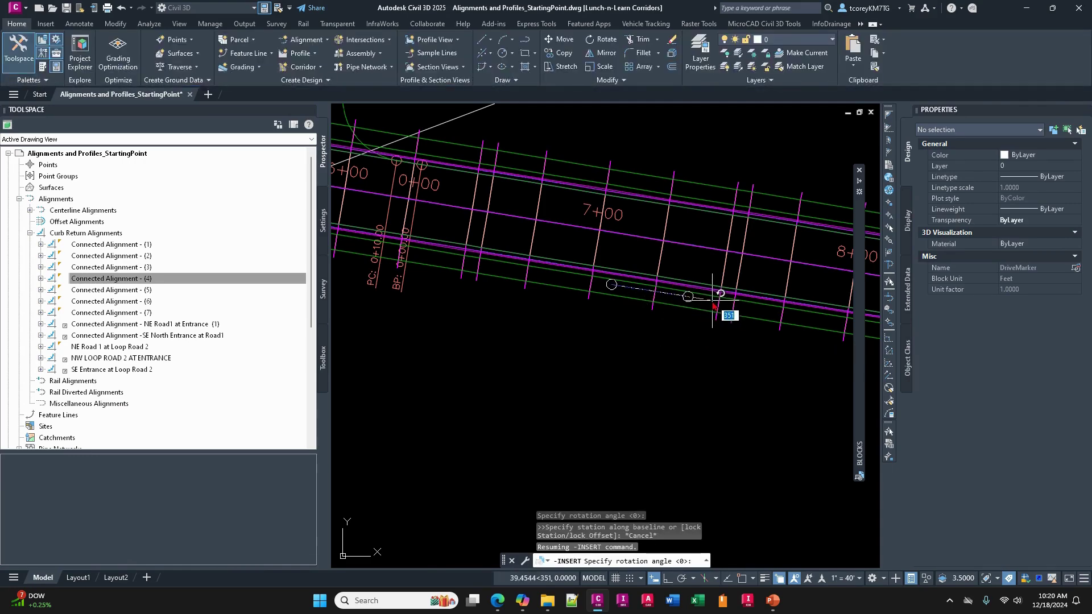
{"action": "left_click", "coordinate": [714, 307]}
{"action": "scroll", "coordinate": [670, 378], "scroll_direction": "up", "scroll_amount": 2}
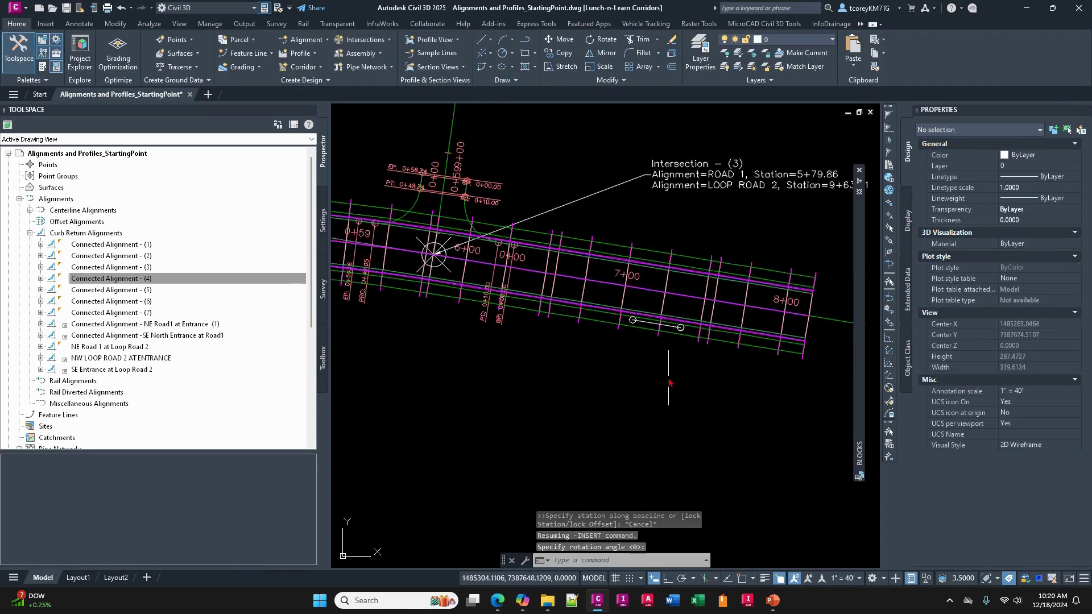
Open the transition editor for Corridor - (2) on baseline BL - ROAD 1 - (8), and move it clear of the drawing.
{"action": "middle_click_drag", "start_coordinate": [555, 407], "coordinate": [654, 370]}
{"action": "scroll", "coordinate": [509, 371], "scroll_direction": "down", "scroll_amount": 2}
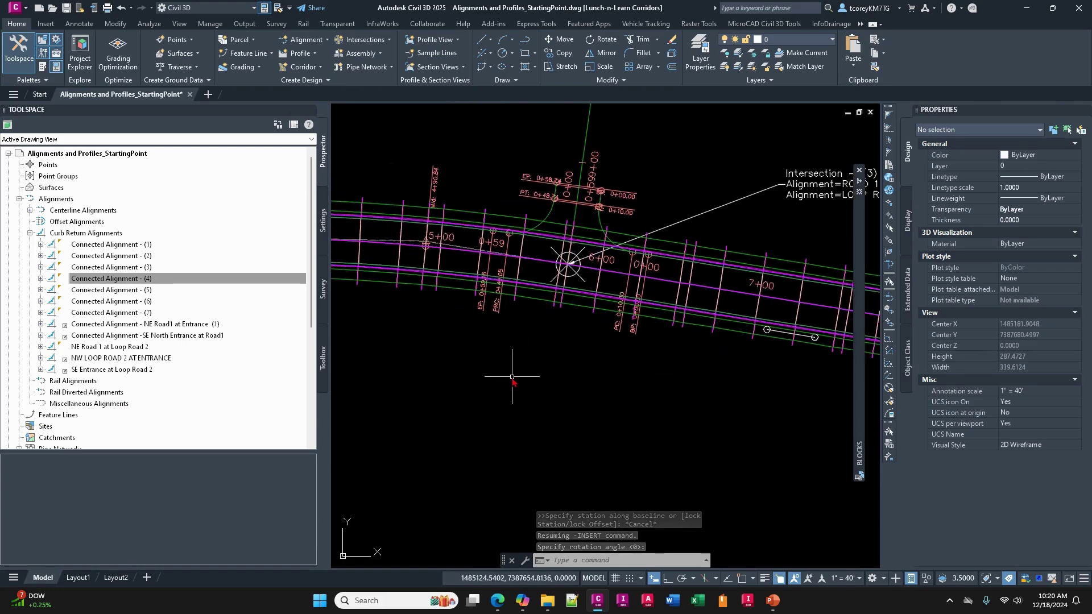
{"action": "middle_click_drag", "start_coordinate": [487, 369], "coordinate": [729, 392]}
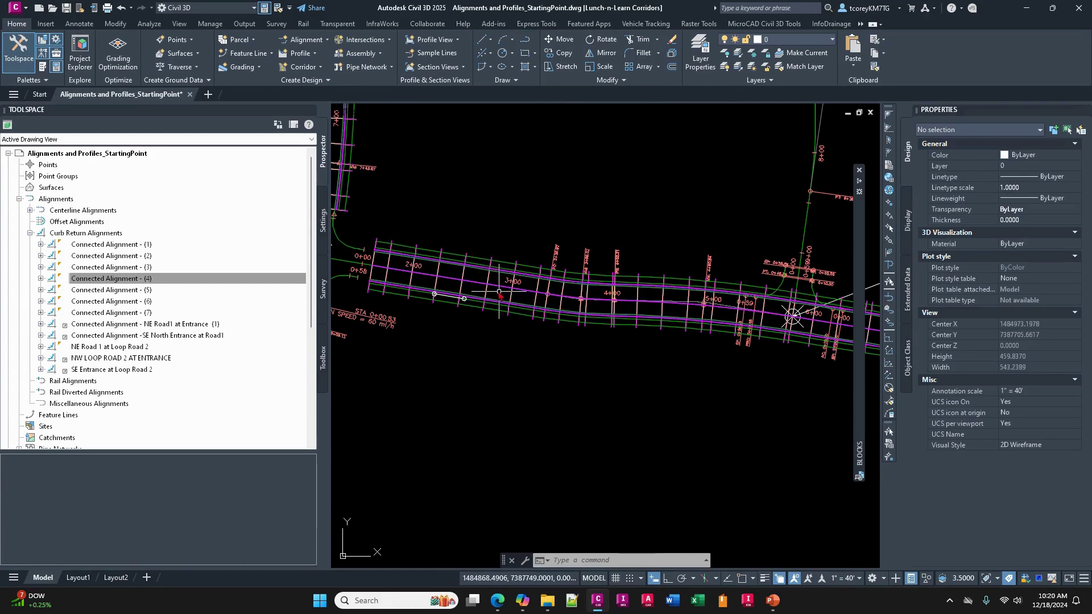
{"action": "left_click", "coordinate": [485, 268]}
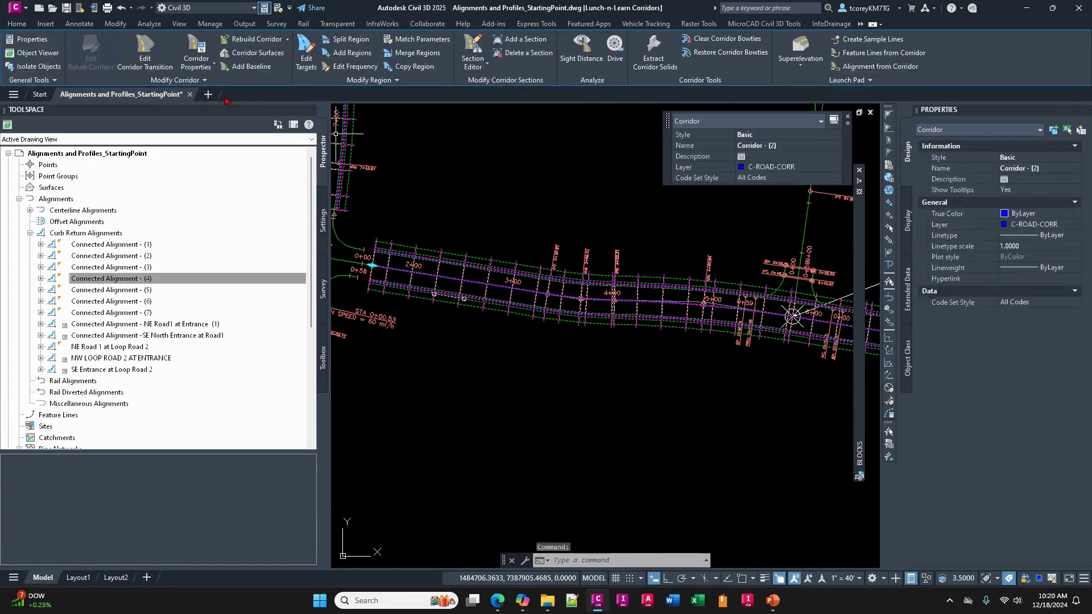
{"action": "left_click", "coordinate": [145, 54]}
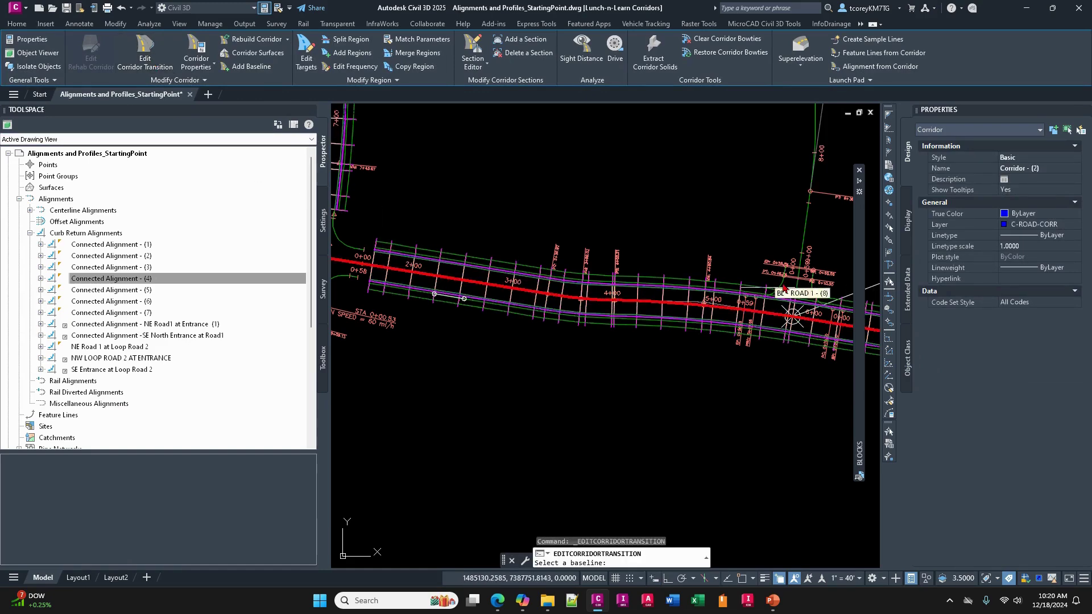
{"action": "left_click", "coordinate": [859, 171]}
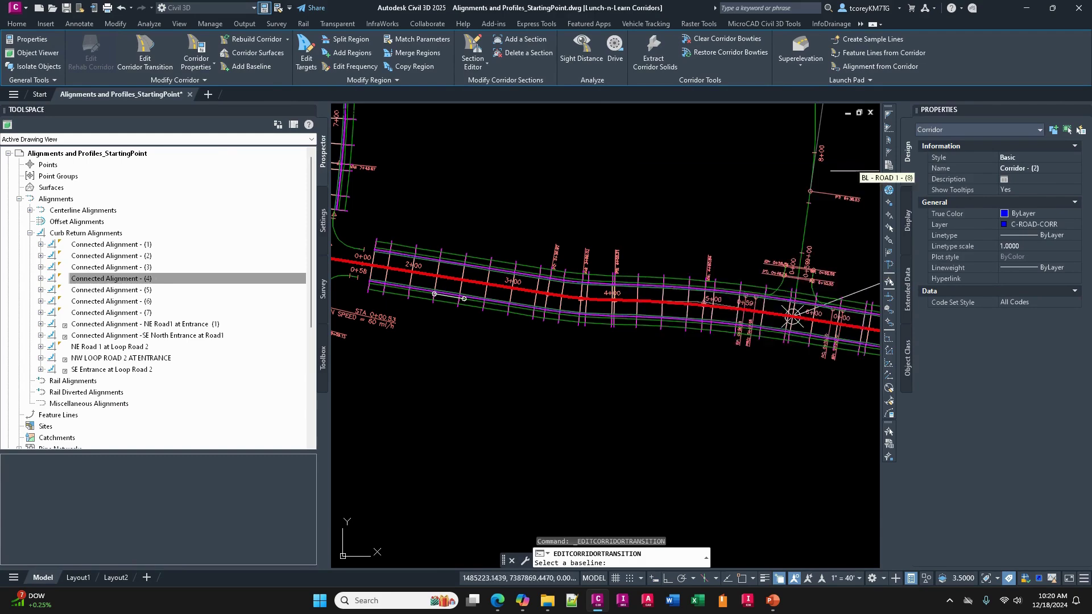
{"action": "left_click", "coordinate": [144, 53]}
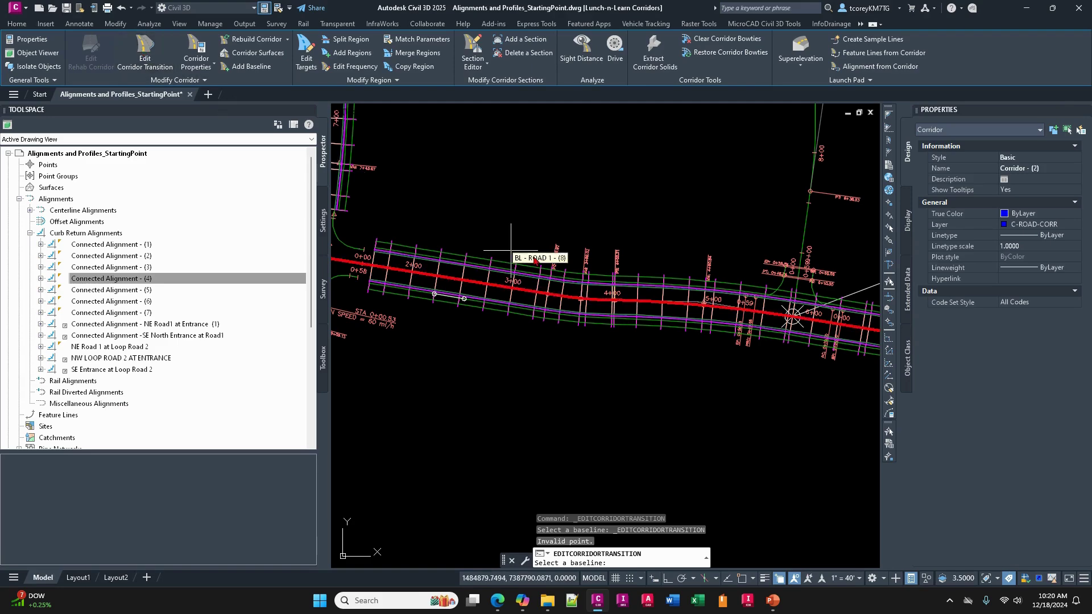
{"action": "left_click", "coordinate": [532, 289]}
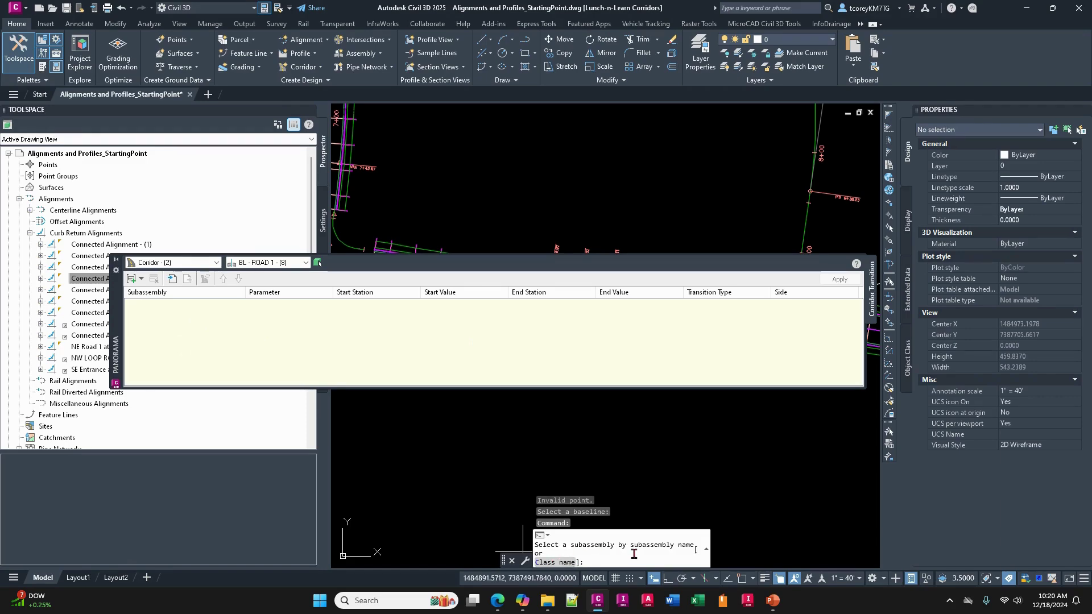
{"action": "mouse_move", "coordinate": [114, 316]}
{"action": "left_mouse_down"}
{"action": "mouse_move", "coordinate": [105, 99]}
{"action": "mouse_move", "coordinate": [91, 98]}
{"action": "left_mouse_up"}
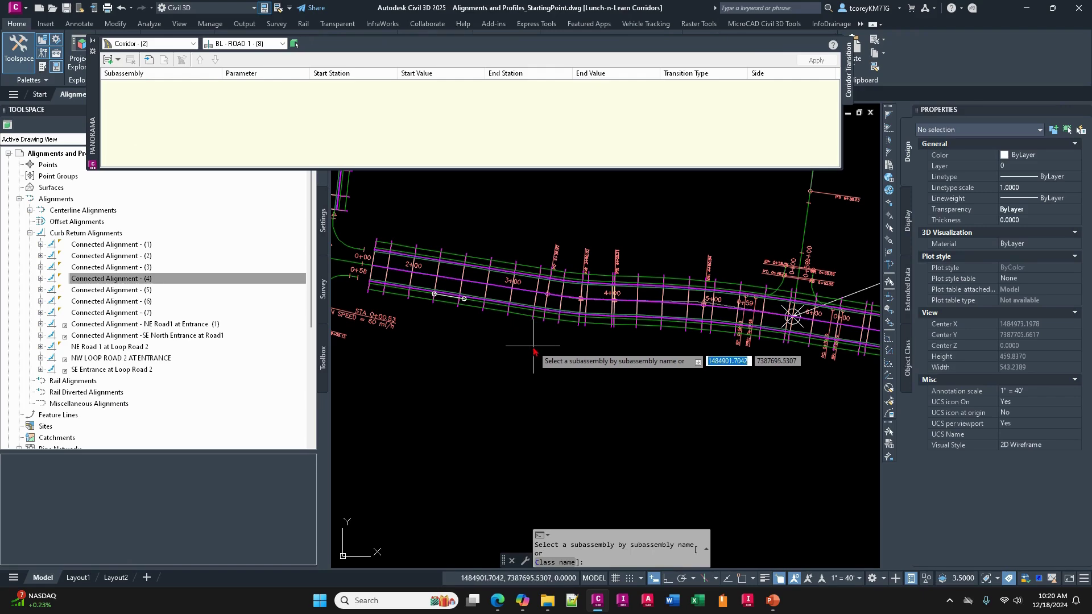
Add a CurbHeight transition for the BasicCurbAndGutter - Right subassembly at the driveway near station 2+25.
{"action": "scroll", "coordinate": [441, 303], "scroll_direction": "up", "scroll_amount": 8}
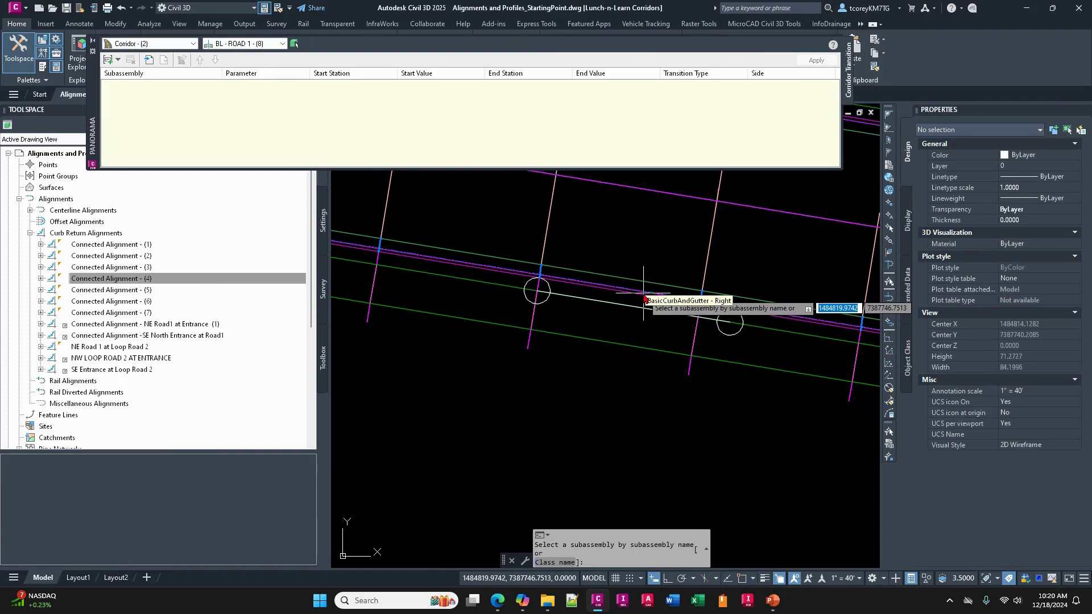
{"action": "left_click", "coordinate": [643, 293]}
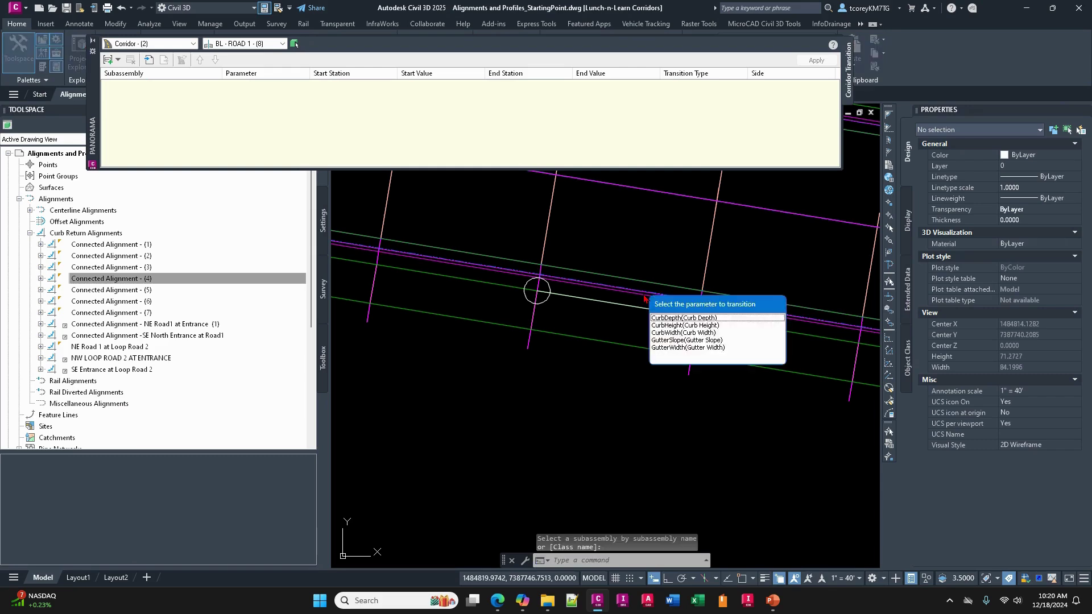
{"action": "left_click", "coordinate": [685, 325]}
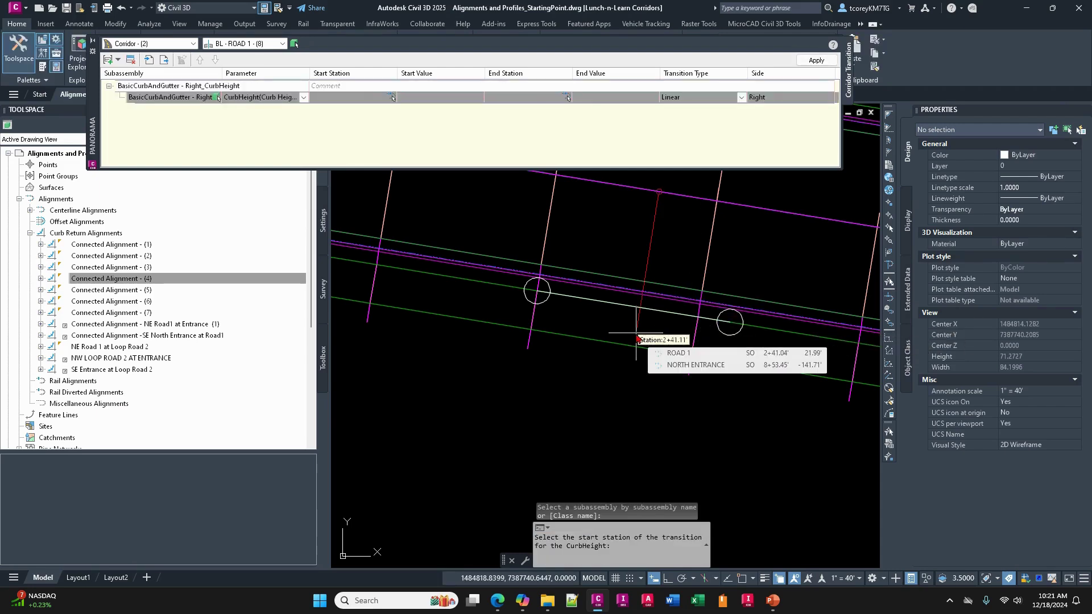
Set the CurbHeight transition's start station to 7+08, snapped to the center of the first circle of the DriveMarker near station 7+00.
{"action": "scroll", "coordinate": [637, 340], "scroll_direction": "down", "scroll_amount": 2}
{"action": "middle_click_drag", "start_coordinate": [603, 333], "coordinate": [493, 325]}
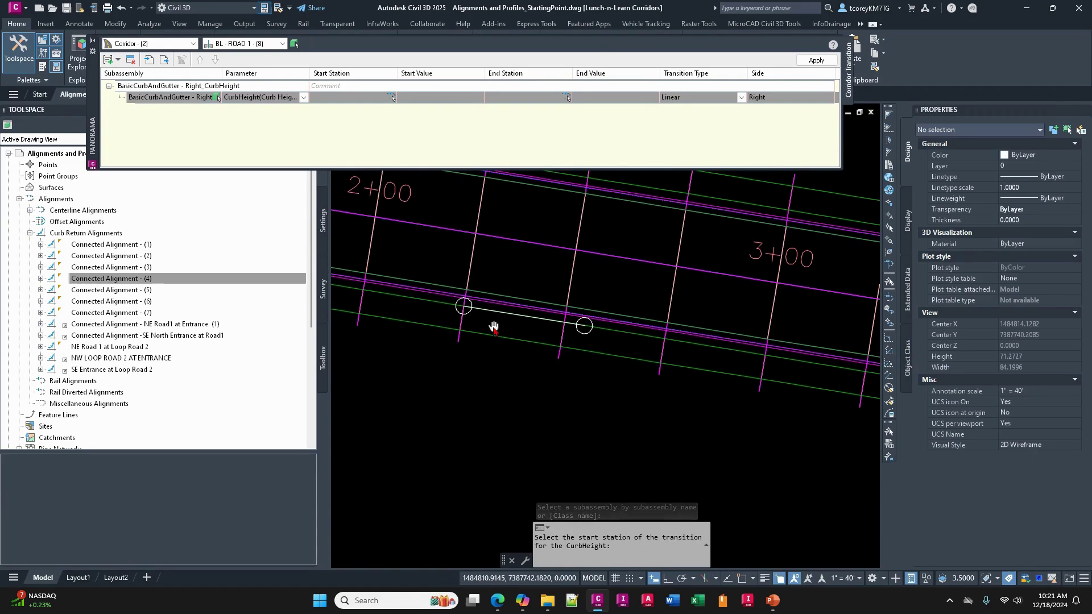
{"action": "scroll", "coordinate": [512, 333], "scroll_direction": "down", "scroll_amount": 5}
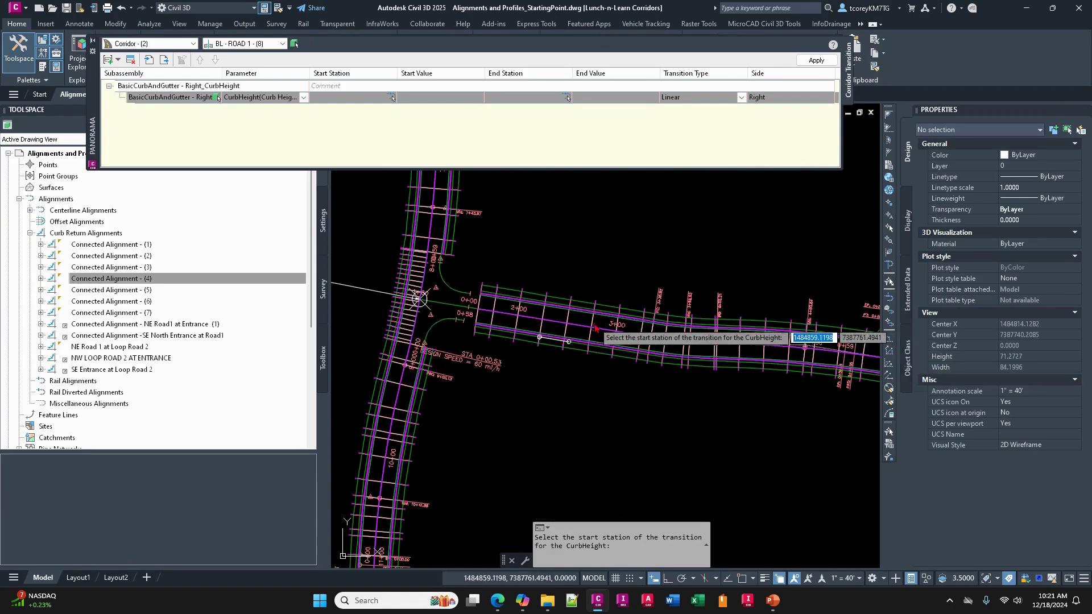
{"action": "mouse_move", "coordinate": [770, 359]}
{"action": "middle_mouse_down"}
{"action": "mouse_move", "coordinate": [756, 344]}
{"action": "mouse_move", "coordinate": [344, 287]}
{"action": "middle_mouse_up"}
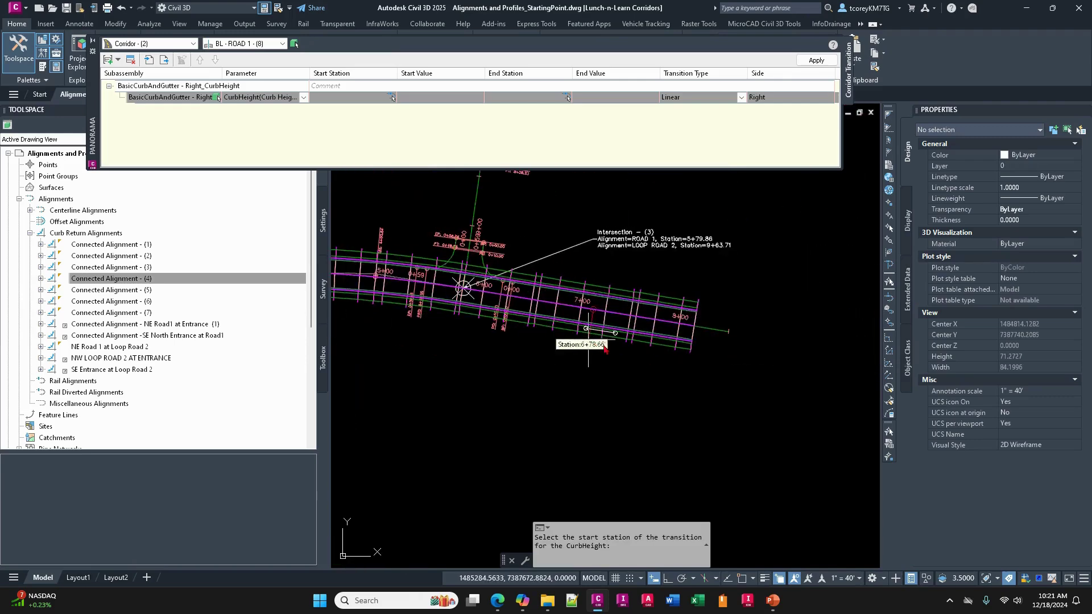
{"action": "scroll", "coordinate": [625, 338], "scroll_direction": "up", "scroll_amount": 4}
{"action": "mouse_move", "coordinate": [586, 335]}
{"action": "middle_mouse_down"}
{"action": "mouse_move", "coordinate": [651, 335]}
{"action": "mouse_move", "coordinate": [681, 360]}
{"action": "middle_mouse_up"}
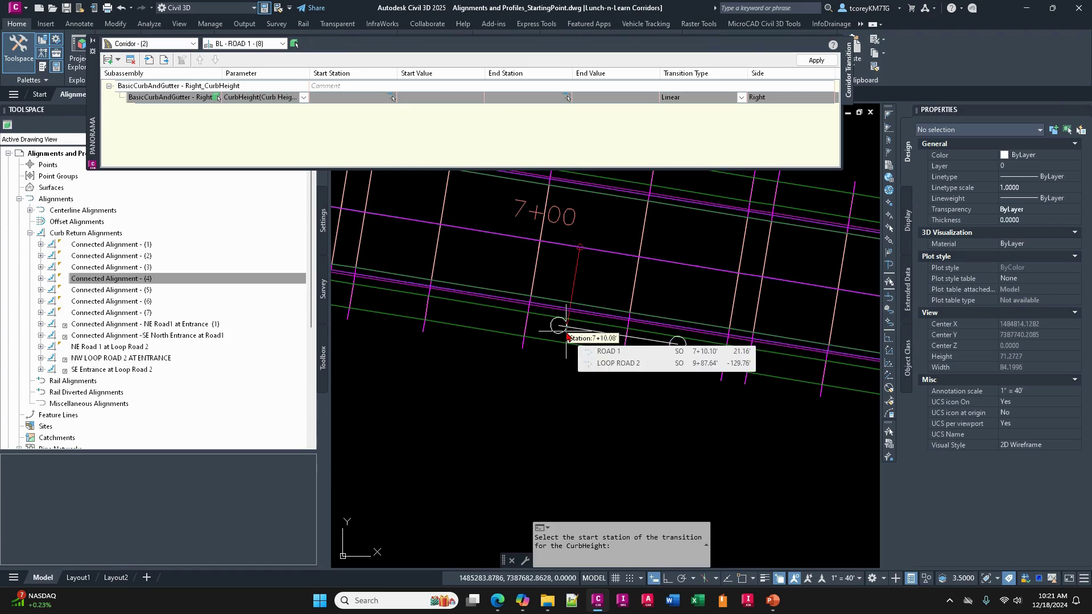
{"action": "key", "text": "Return"}
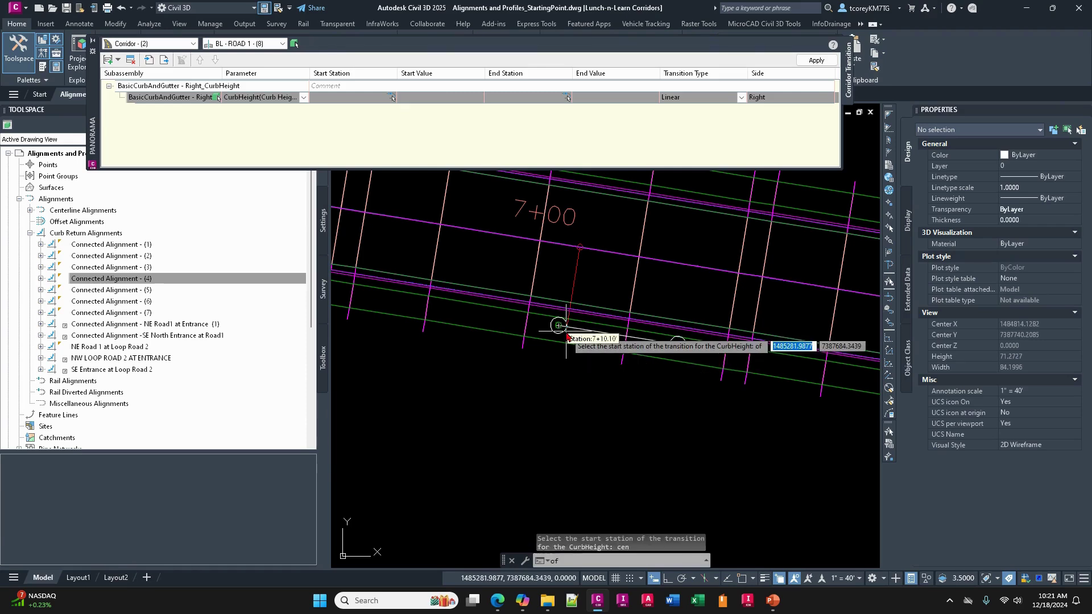
{"action": "left_click", "coordinate": [567, 337]}
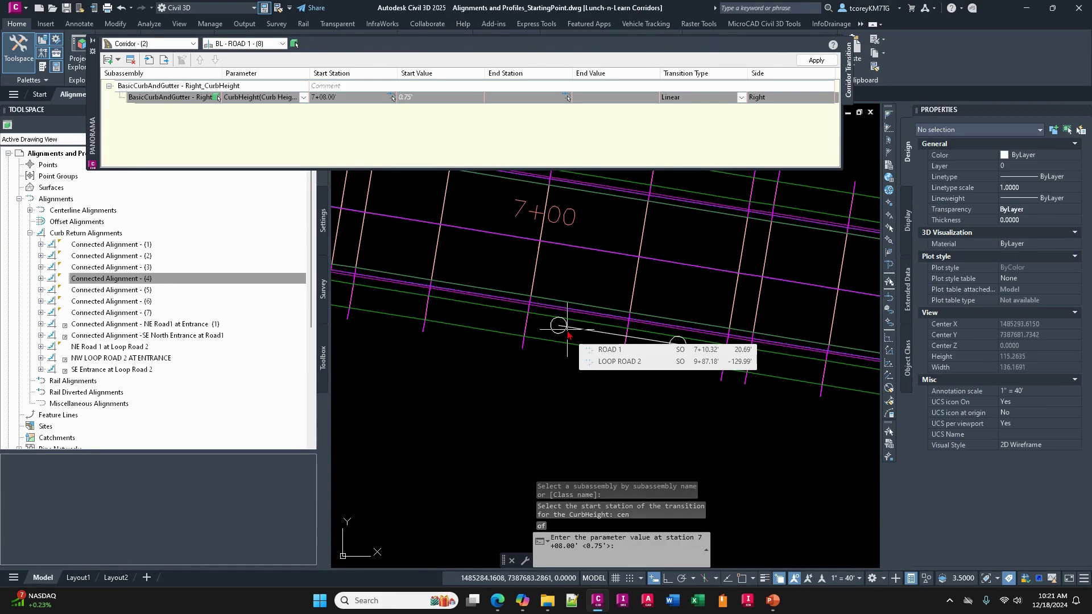
Give the first CurbHeight transition a 0.75' start value and a Linear drop to 0.10' at station 7+10, snapped to the first circle's line intersection.
{"action": "key", "text": "Return"}
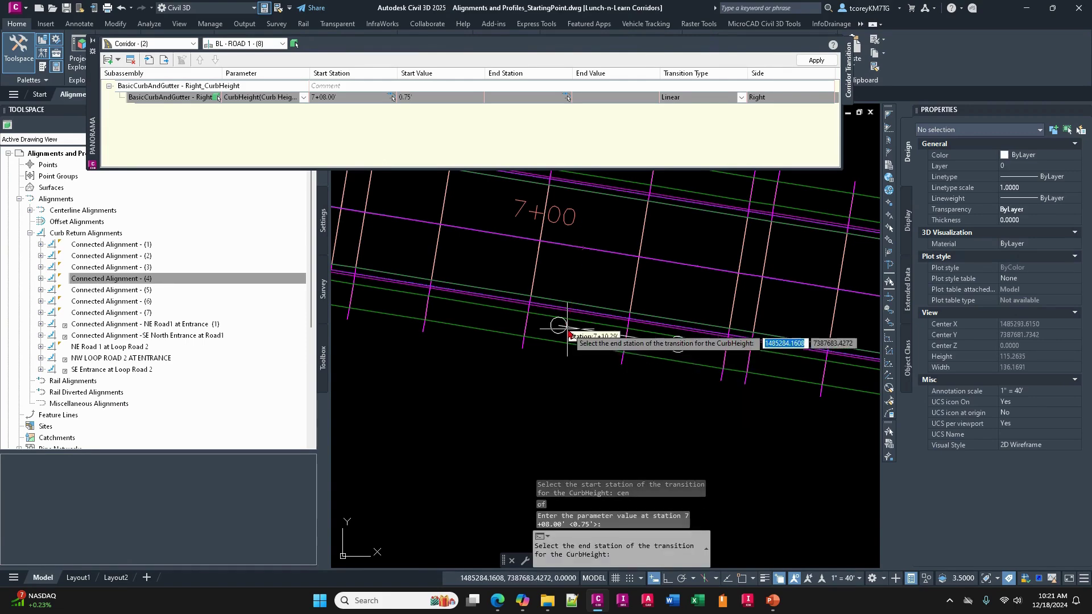
{"action": "scroll", "coordinate": [570, 335], "scroll_direction": "up", "scroll_amount": 5}
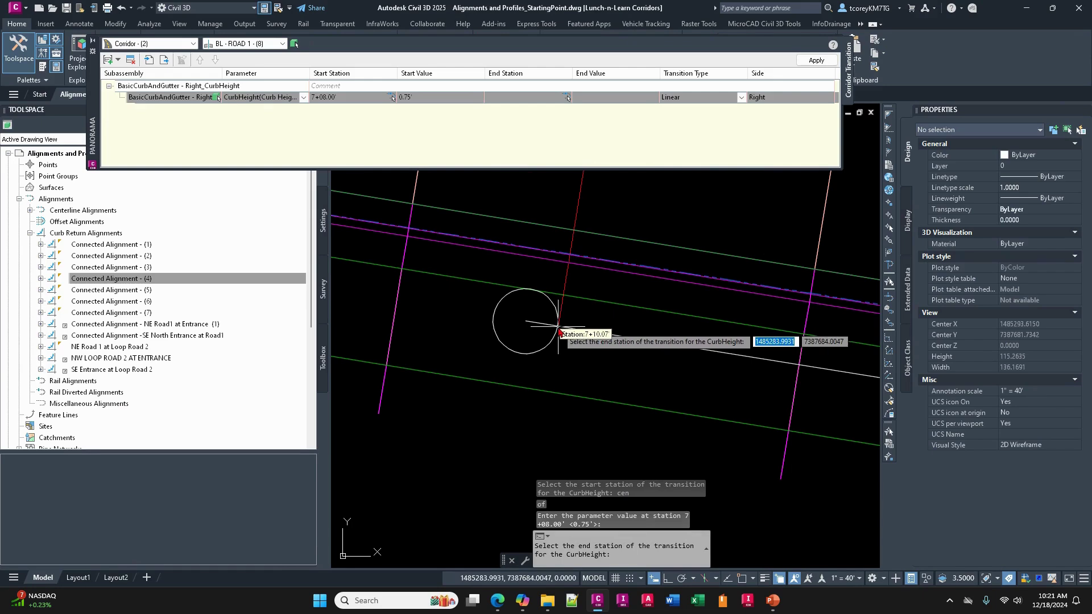
{"action": "type", "text": "int"}
{"action": "key", "text": "Return"}
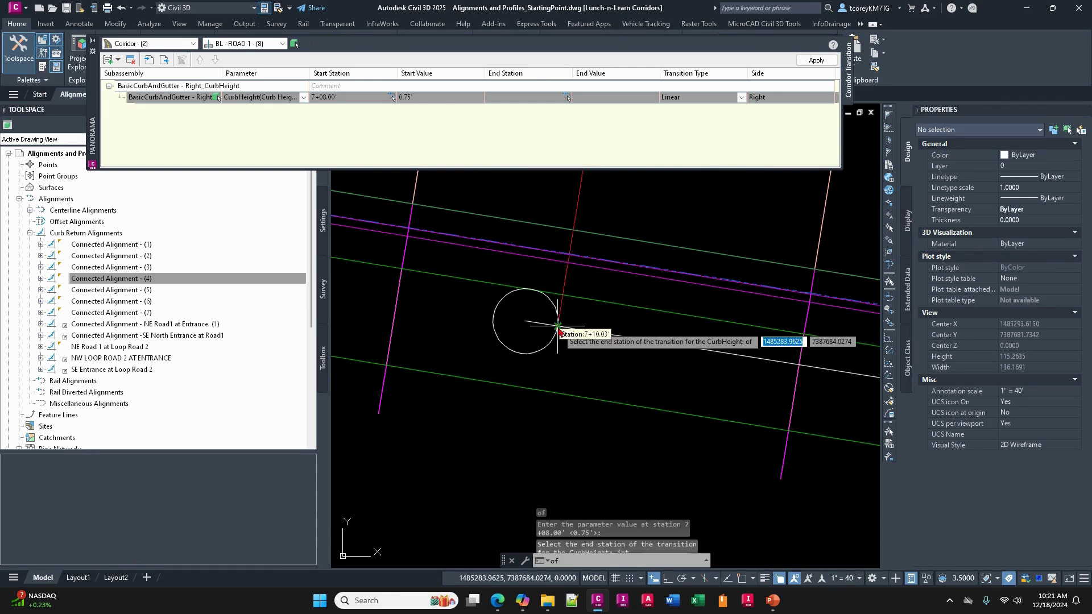
{"action": "left_click", "coordinate": [558, 329]}
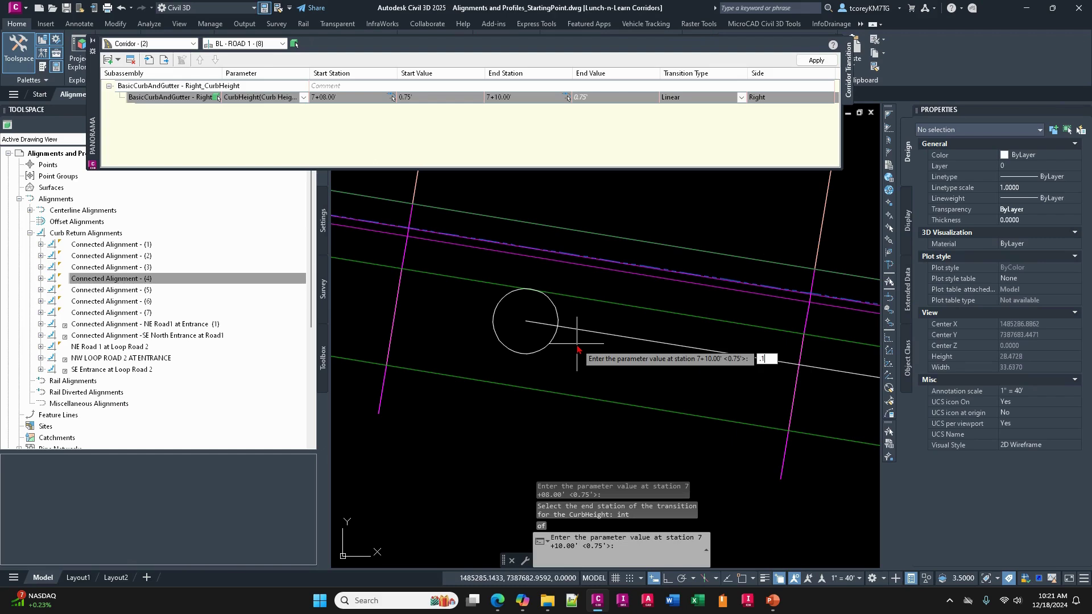
{"action": "key", "text": "Return"}
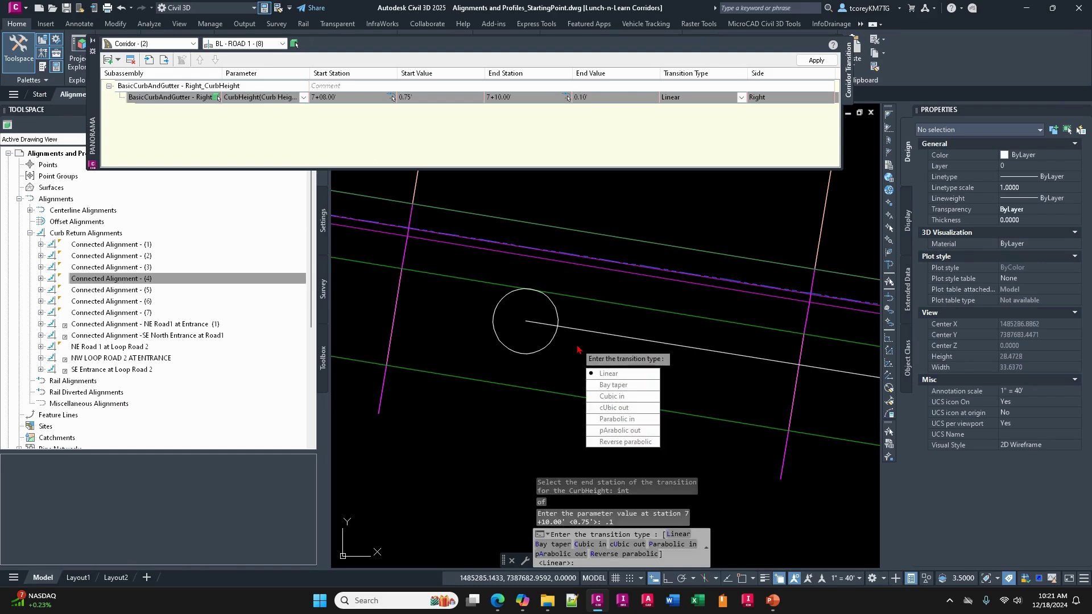
{"action": "left_click", "coordinate": [611, 375]}
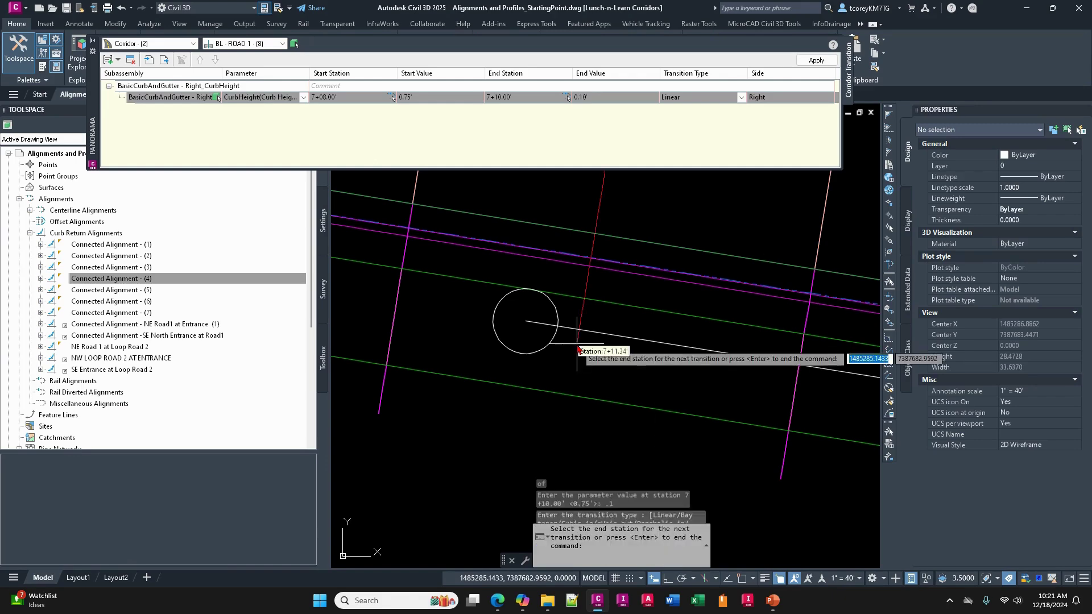
Add a second Linear CurbHeight segment ending at station 7+36 with a value of 0.10', snapped where the marker line meets the second circle.
{"action": "scroll", "coordinate": [659, 377], "scroll_direction": "down", "scroll_amount": 4}
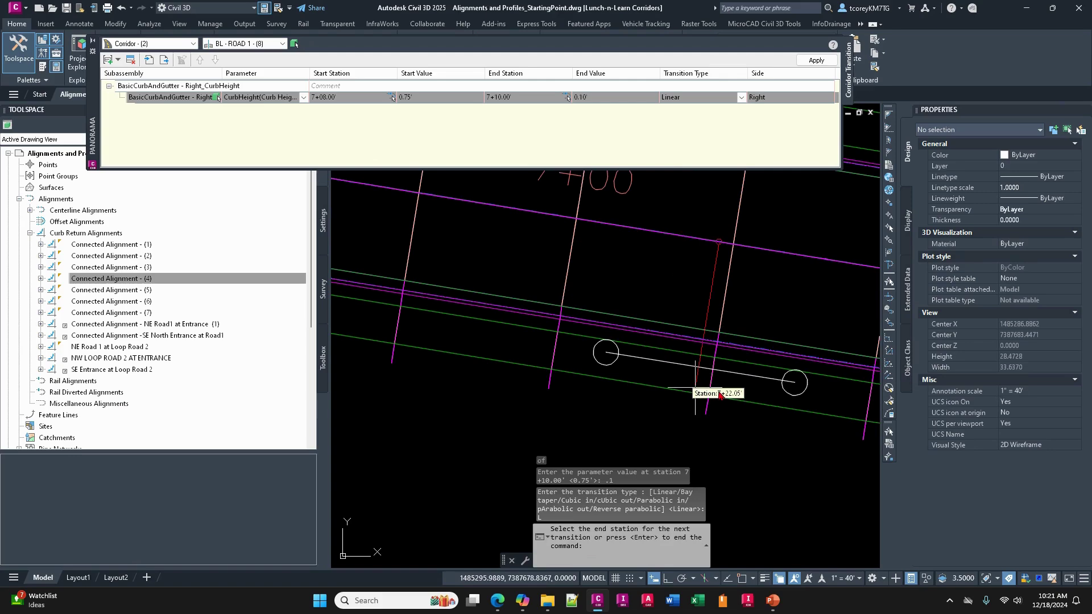
{"action": "middle_click_drag", "start_coordinate": [780, 397], "coordinate": [663, 366]}
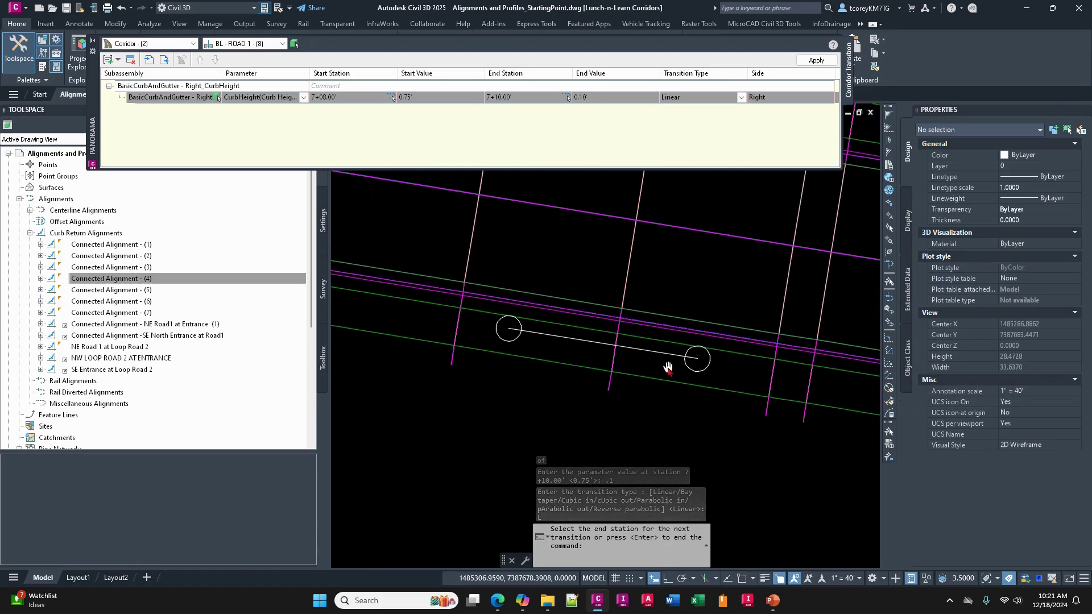
{"action": "scroll", "coordinate": [684, 357], "scroll_direction": "up", "scroll_amount": 5}
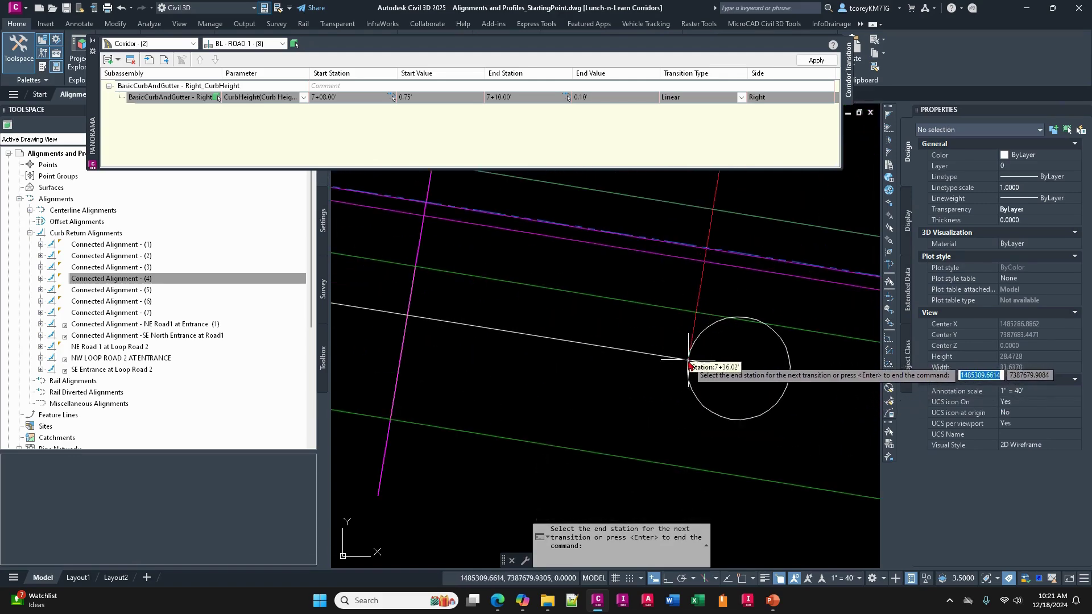
{"action": "type", "text": "int"}
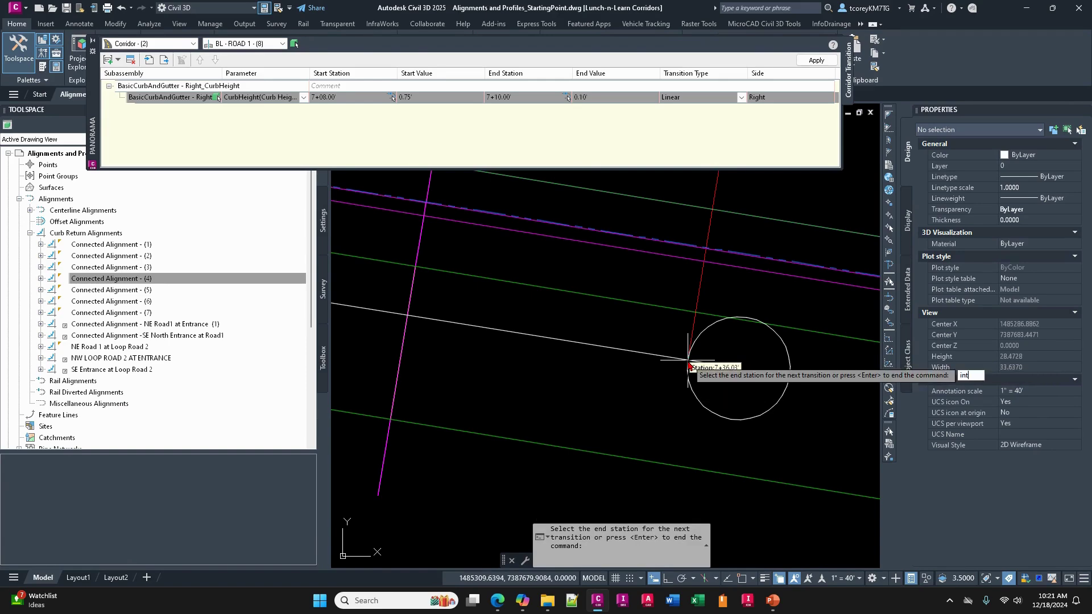
{"action": "key", "text": "Return"}
{"action": "left_click", "coordinate": [688, 361]}
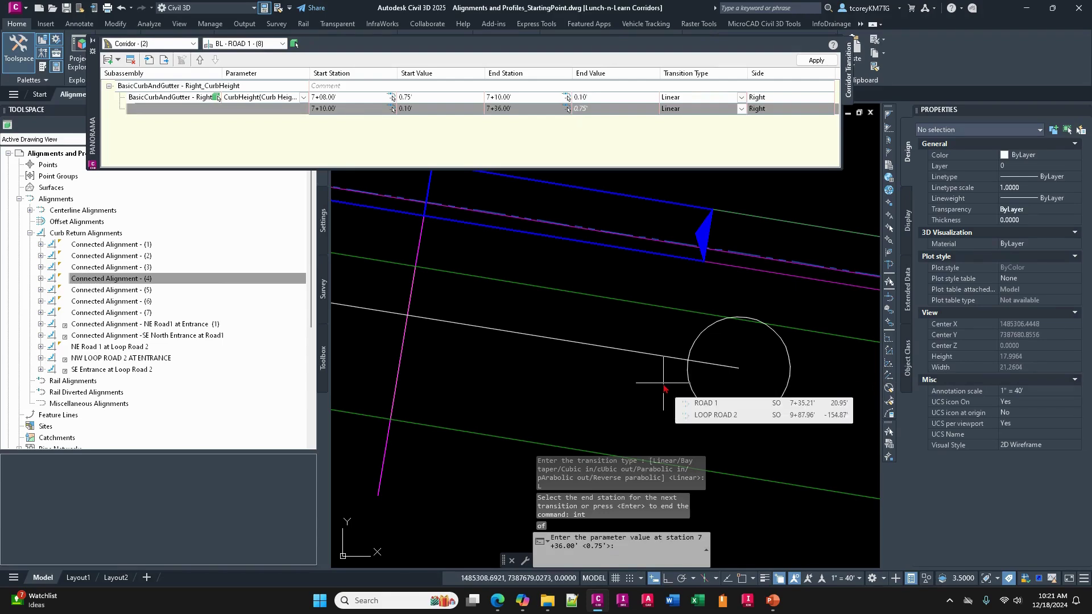
{"action": "type", "text": ".1"}
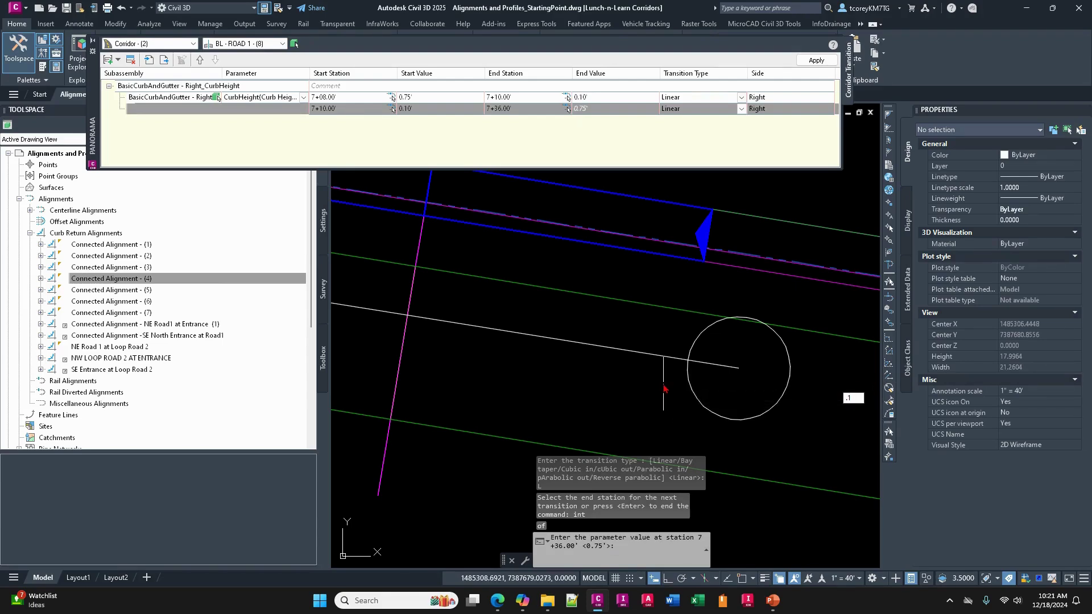
{"action": "key", "text": "Return"}
{"action": "type", "text": "L"}
{"action": "key", "text": "Return"}
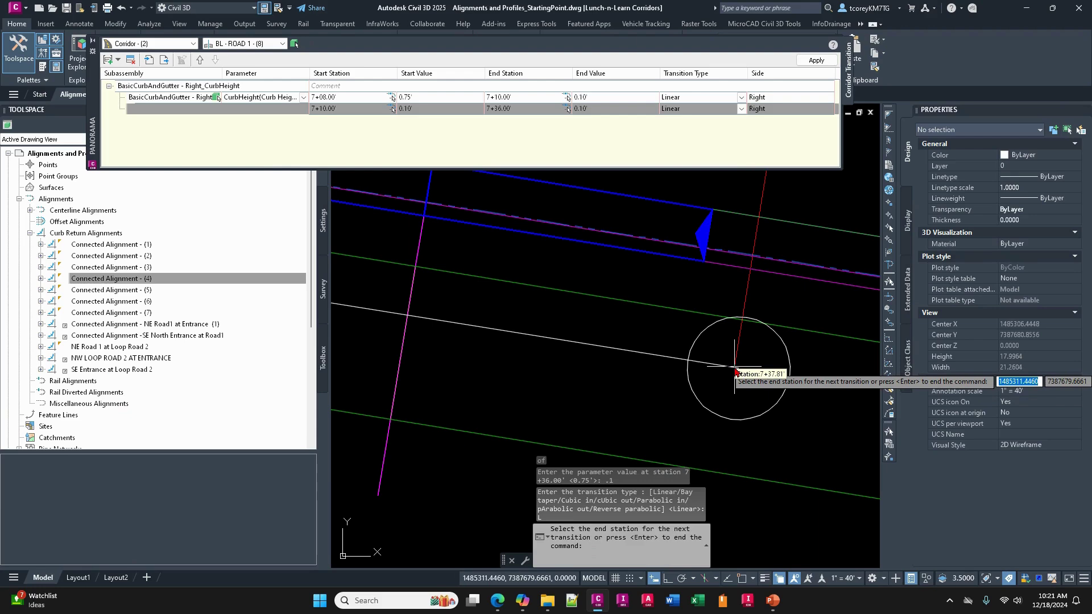
Add a third Linear CurbHeight segment back to 0.75' at station 7+38, snapped to the marker line's endpoint, and end the transition entry.
{"action": "type", "text": "end"}
{"action": "key", "text": "Return"}
{"action": "left_click", "coordinate": [736, 371]}
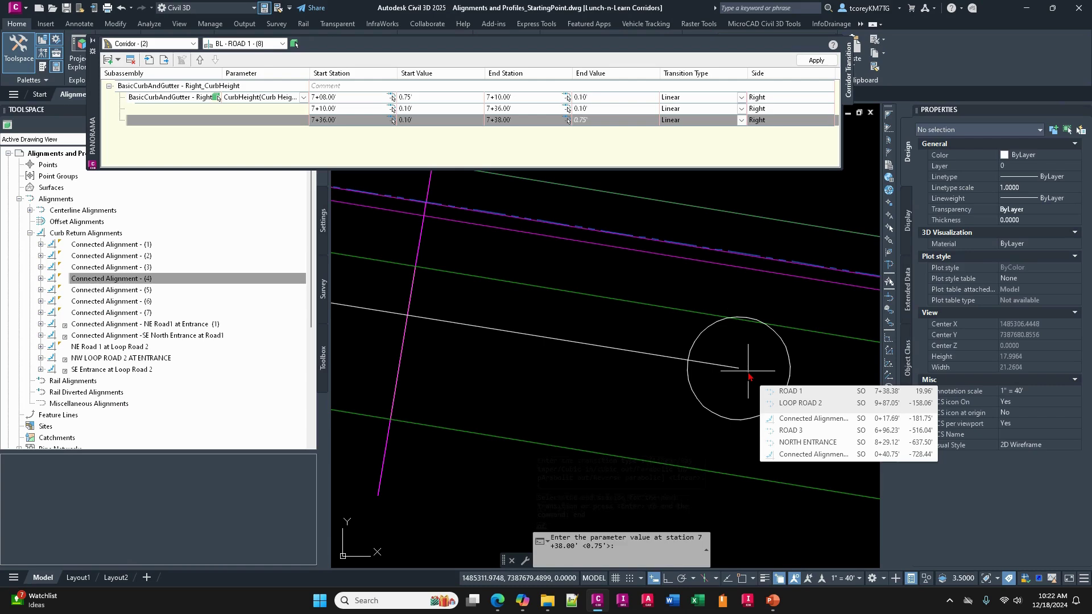
{"action": "key", "text": "Return"}
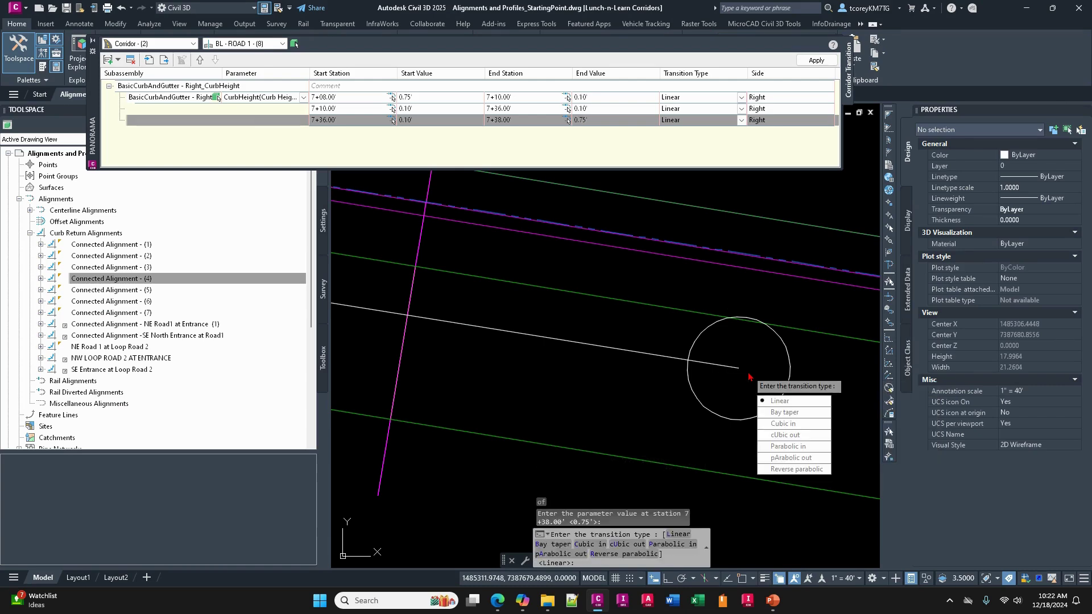
{"action": "key", "text": "Return"}
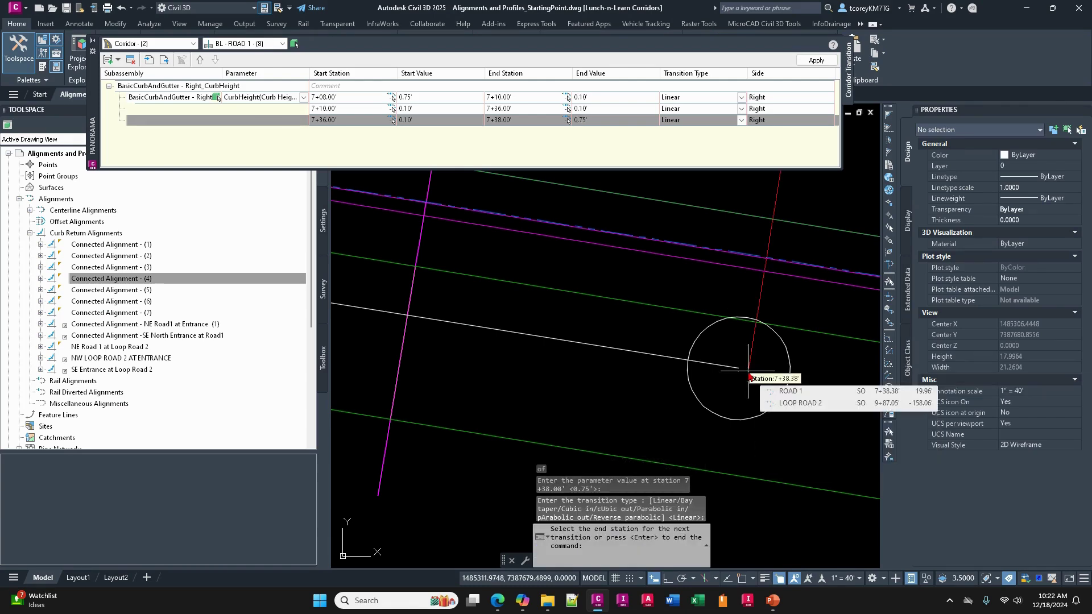
{"action": "scroll", "coordinate": [599, 355], "scroll_direction": "down", "scroll_amount": 4}
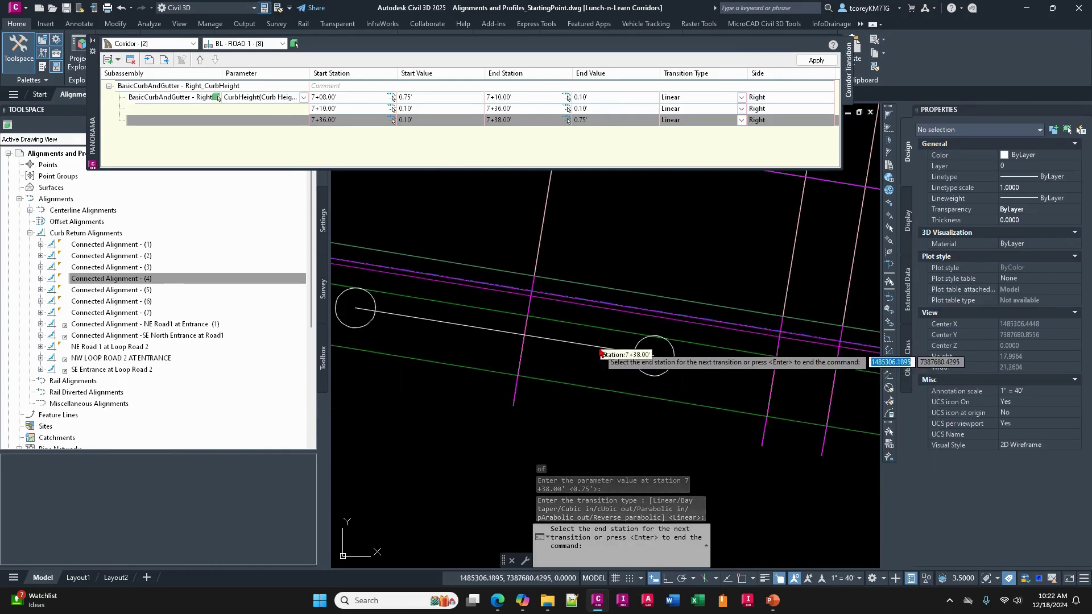
{"action": "middle_click_drag", "start_coordinate": [599, 355], "coordinate": [634, 447]}
{"action": "scroll", "coordinate": [654, 449], "scroll_direction": "down", "scroll_amount": 3}
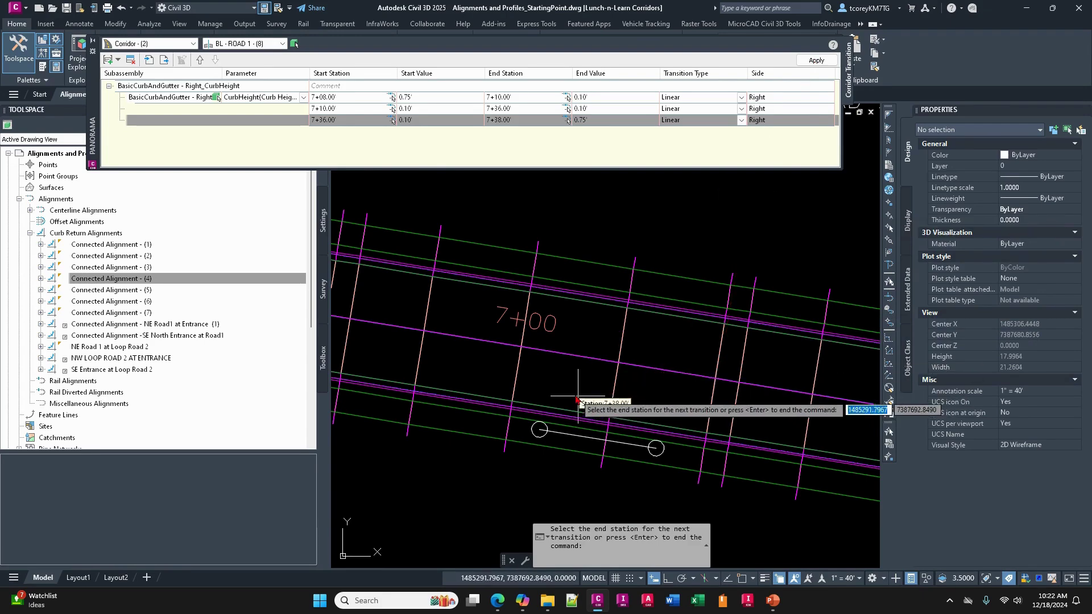
{"action": "key", "text": "Escape"}
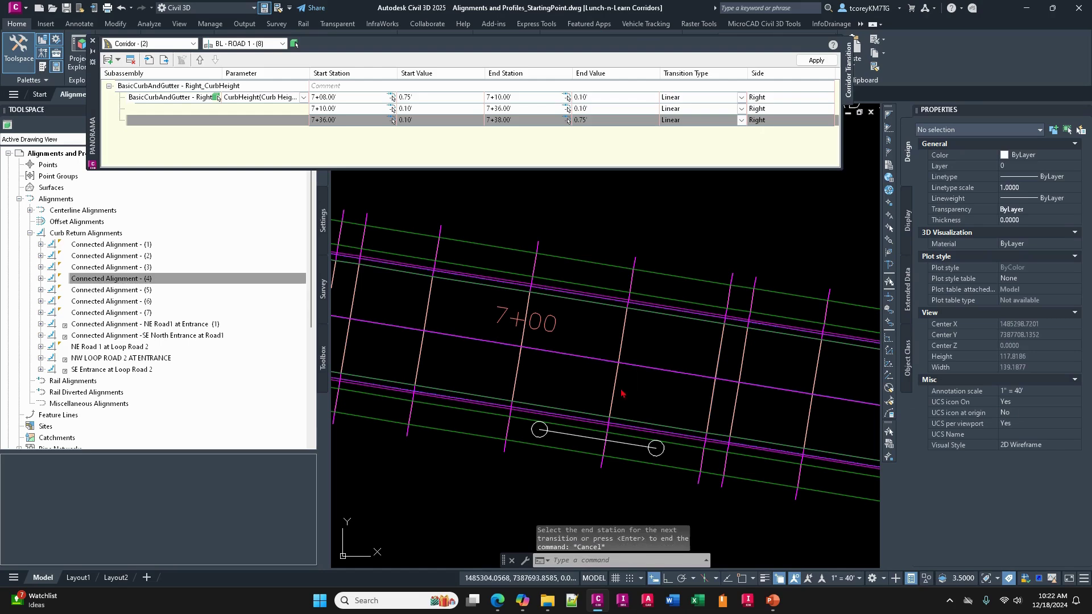
Move the right CurbHeight transition group to start at station 6+00, snapping to the end of that station's corridor section line.
{"action": "left_click", "coordinate": [159, 87]}
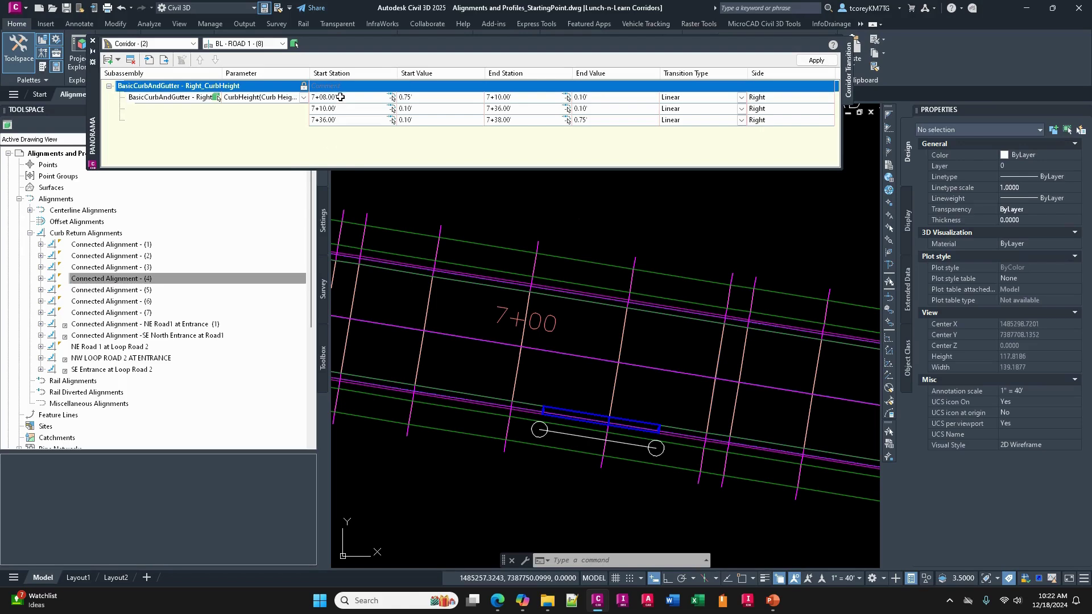
{"action": "left_click", "coordinate": [342, 98]}
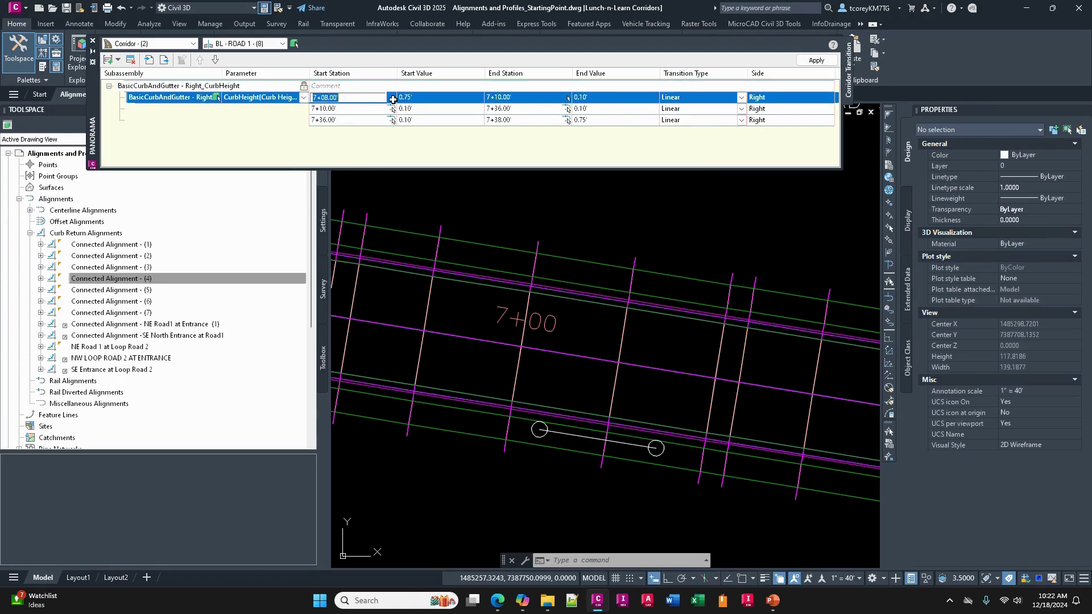
{"action": "left_click", "coordinate": [392, 98]}
{"action": "middle_click_drag", "start_coordinate": [489, 338], "coordinate": [846, 366]}
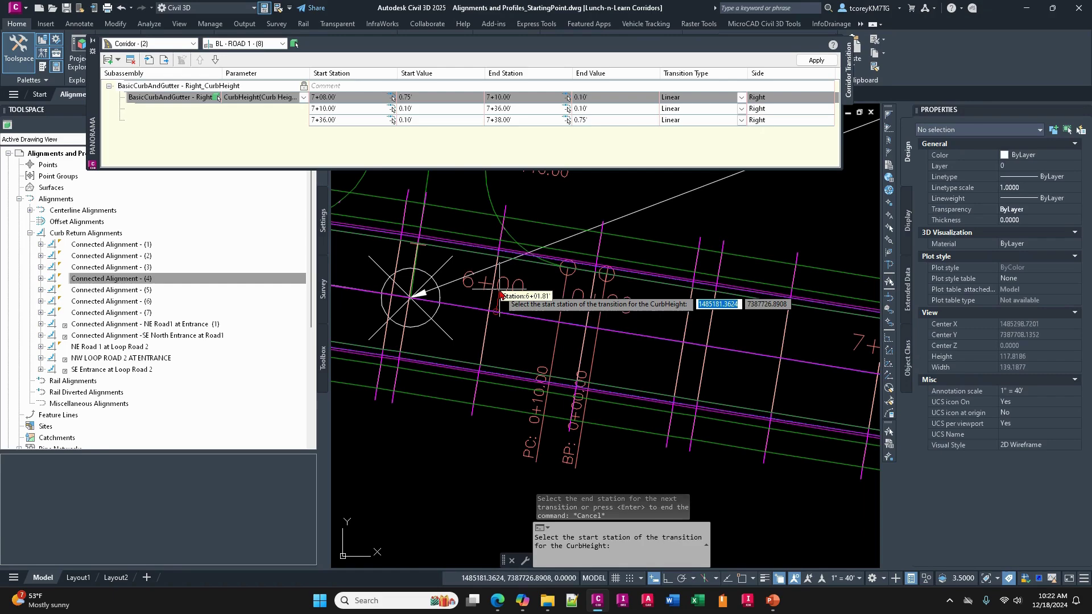
{"action": "mouse_move", "coordinate": [500, 296]}
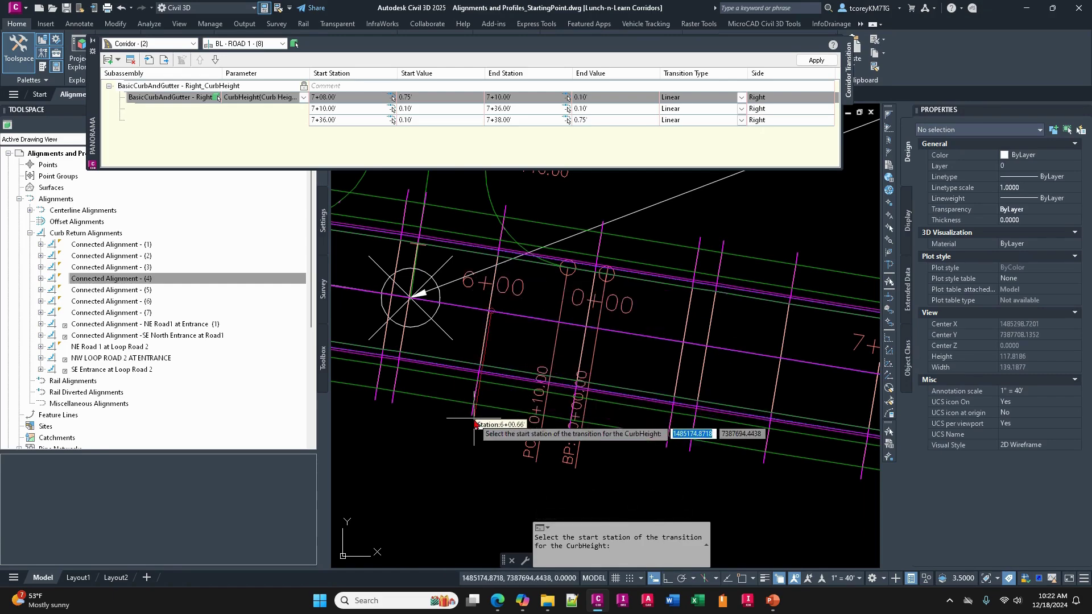
{"action": "type", "text": "r"}
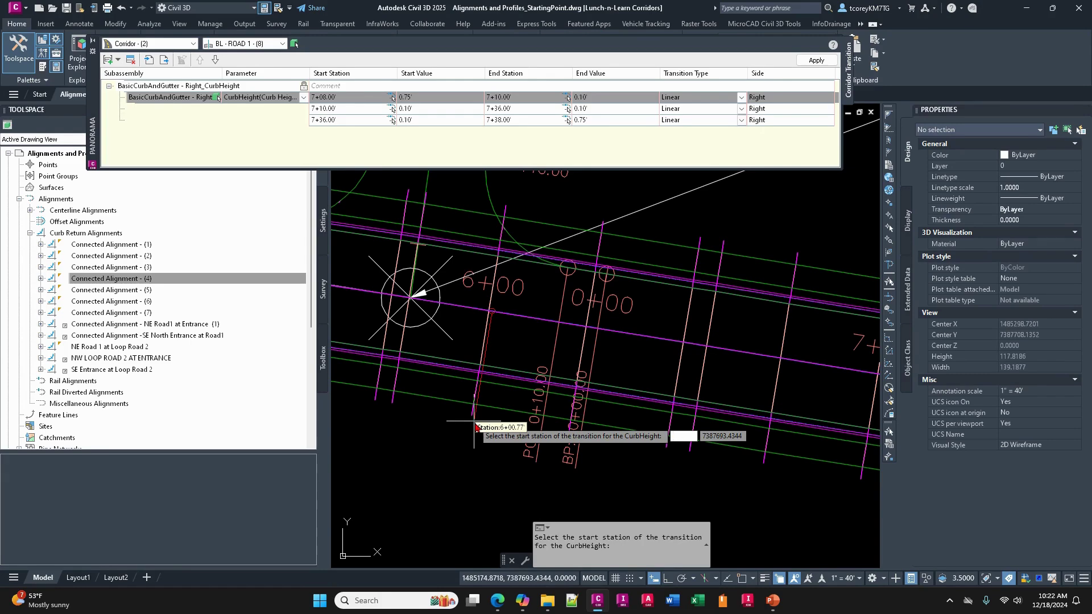
{"action": "type", "text": "nd"}
{"action": "key", "text": "Return"}
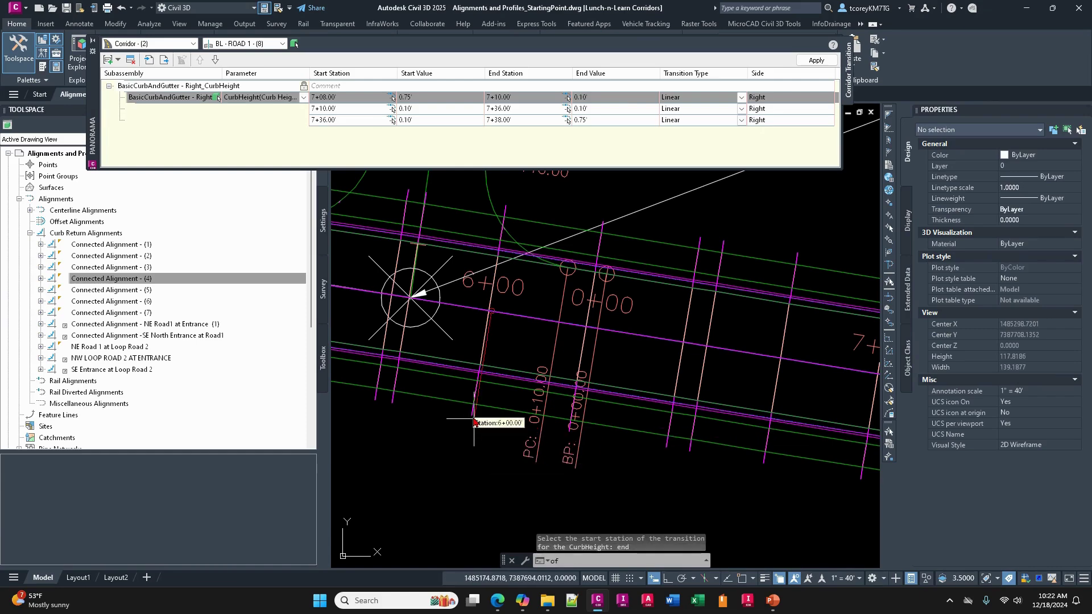
{"action": "left_click", "coordinate": [472, 415]}
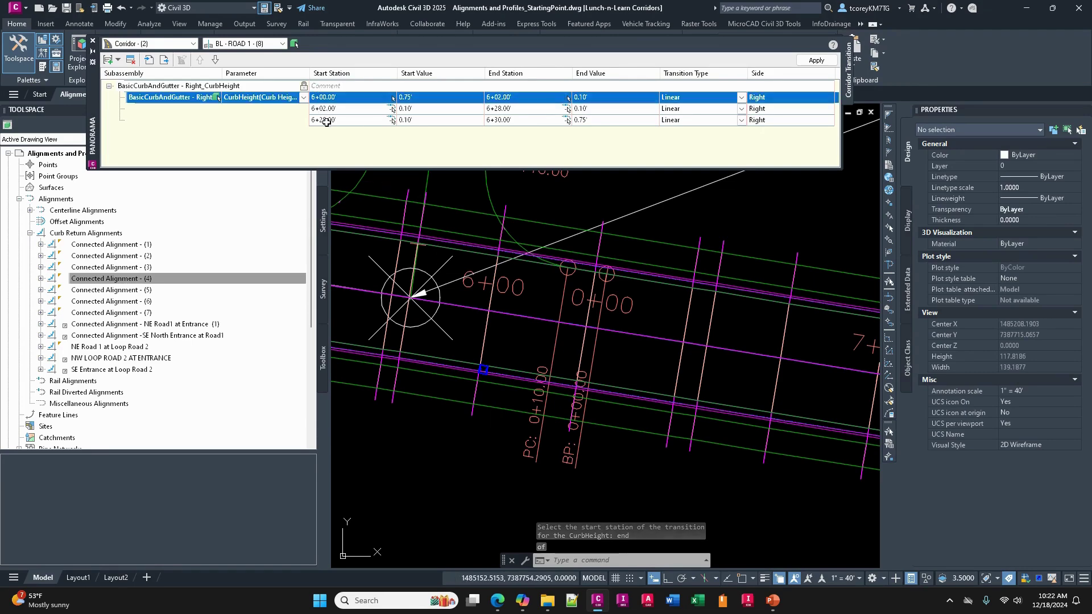
Apply the CurbHeight transitions to the corridor, cancel the baseline selection and close the Panorama window.
{"action": "left_click", "coordinate": [816, 62]}
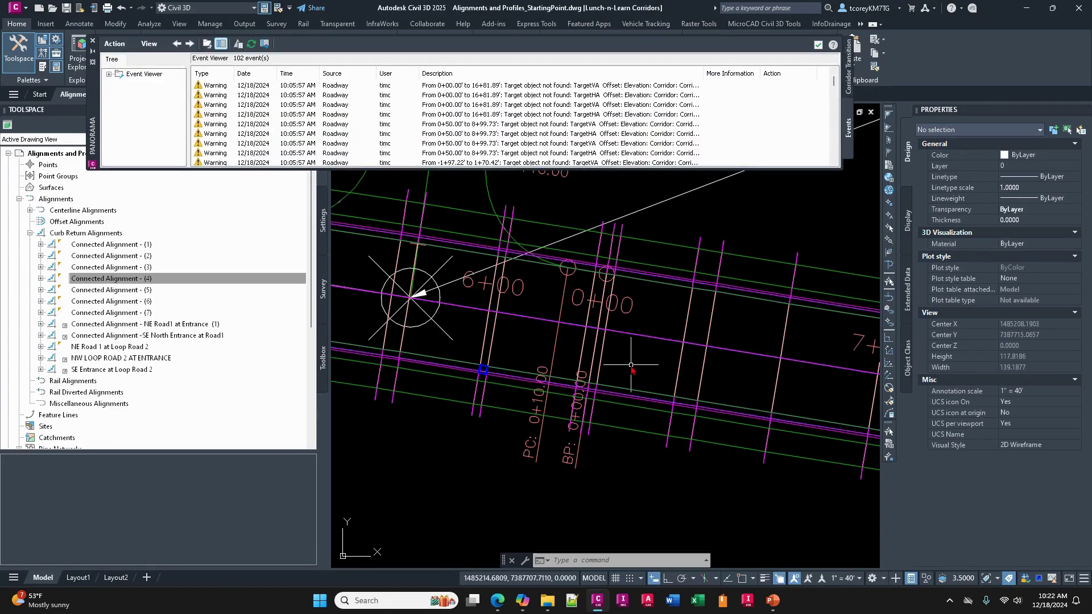
{"action": "scroll", "coordinate": [631, 369], "scroll_direction": "down", "scroll_amount": 4}
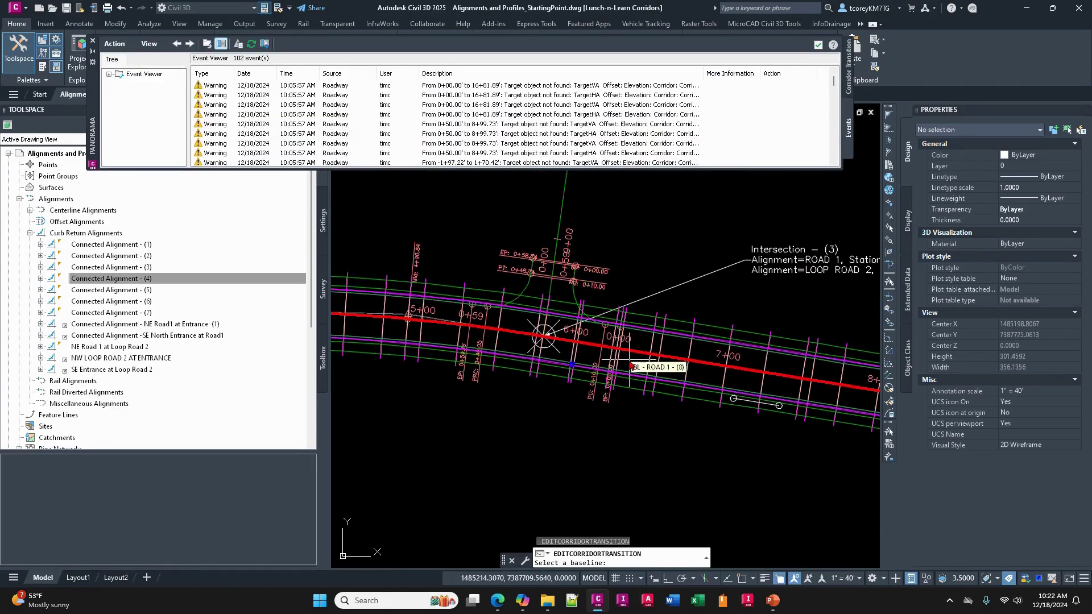
{"action": "key", "text": "Escape"}
{"action": "key", "text": "Escape"}
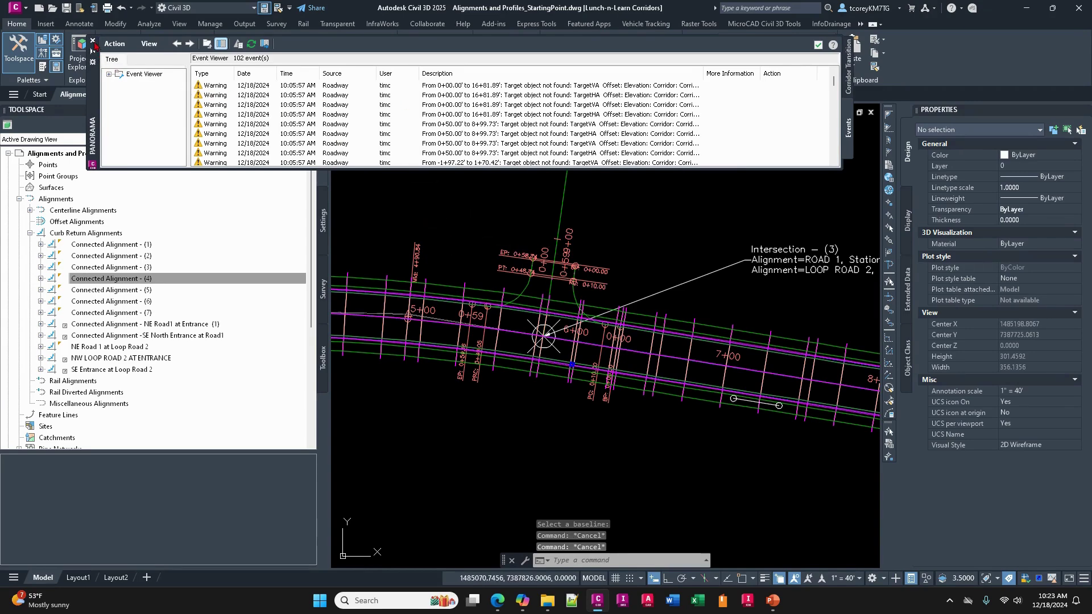
{"action": "left_click", "coordinate": [92, 41]}
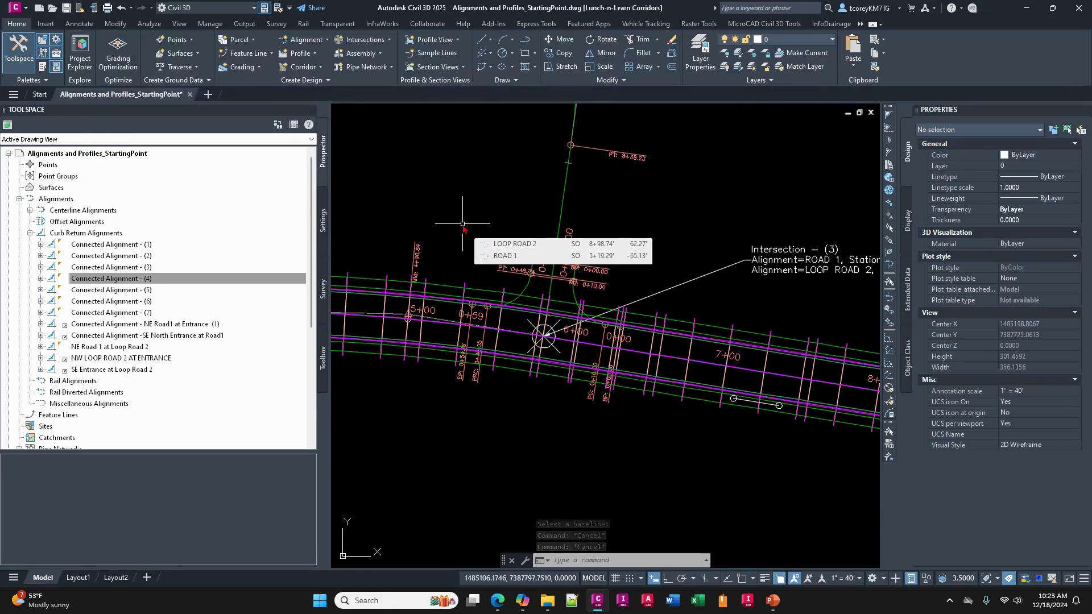
Open the corridor transition editor for the ROAD 1 baseline of the corridor.
{"action": "scroll", "coordinate": [789, 402], "scroll_direction": "up", "scroll_amount": 4}
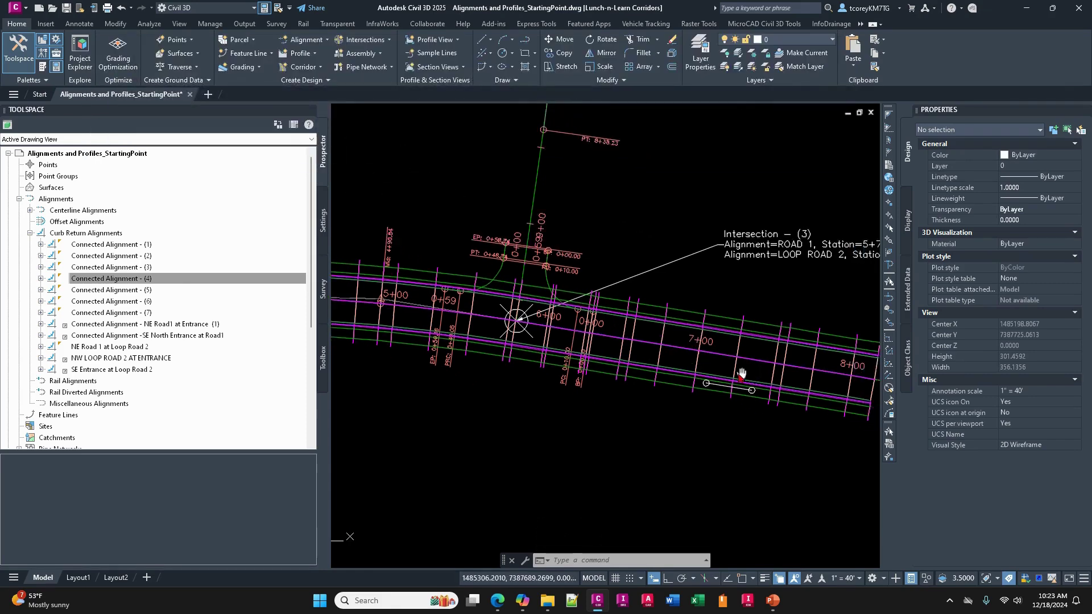
{"action": "scroll", "coordinate": [708, 371], "scroll_direction": "down", "scroll_amount": 10}
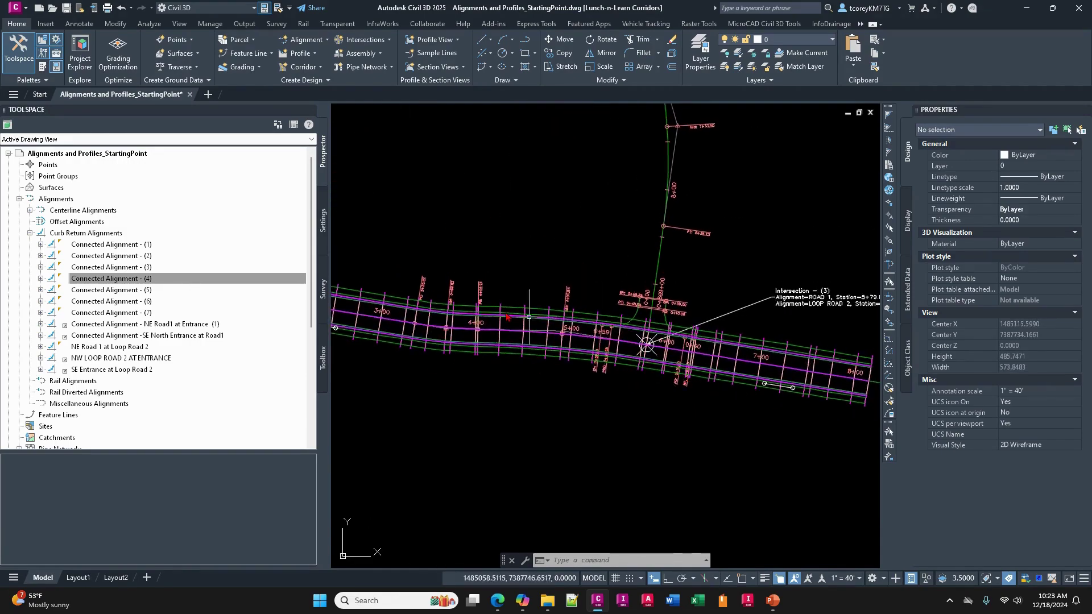
{"action": "left_click", "coordinate": [437, 320]}
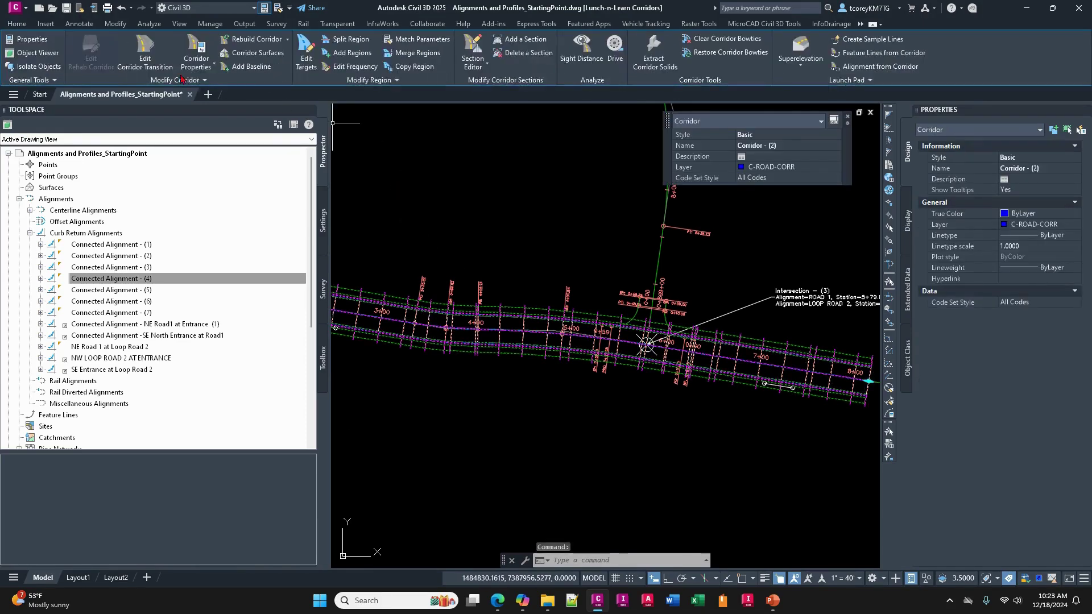
{"action": "left_click", "coordinate": [145, 52]}
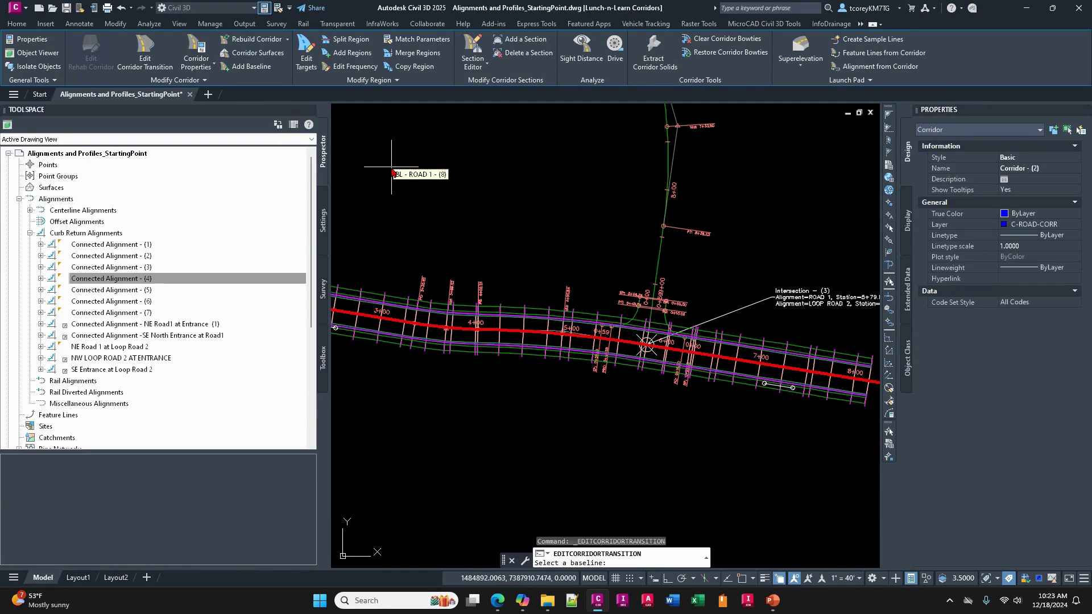
{"action": "left_click", "coordinate": [145, 53]}
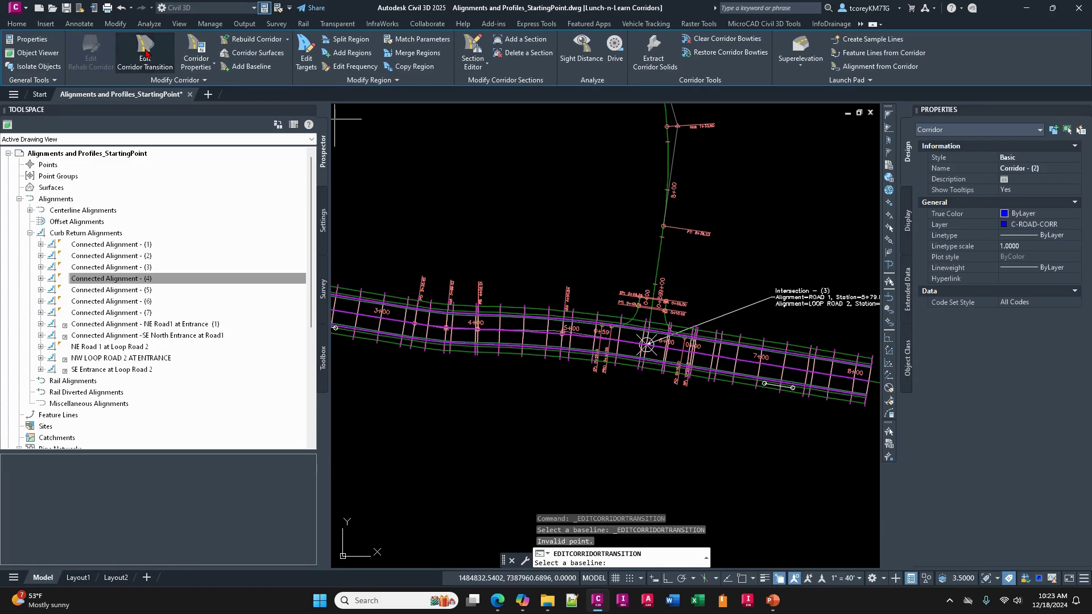
{"action": "left_click", "coordinate": [465, 318]}
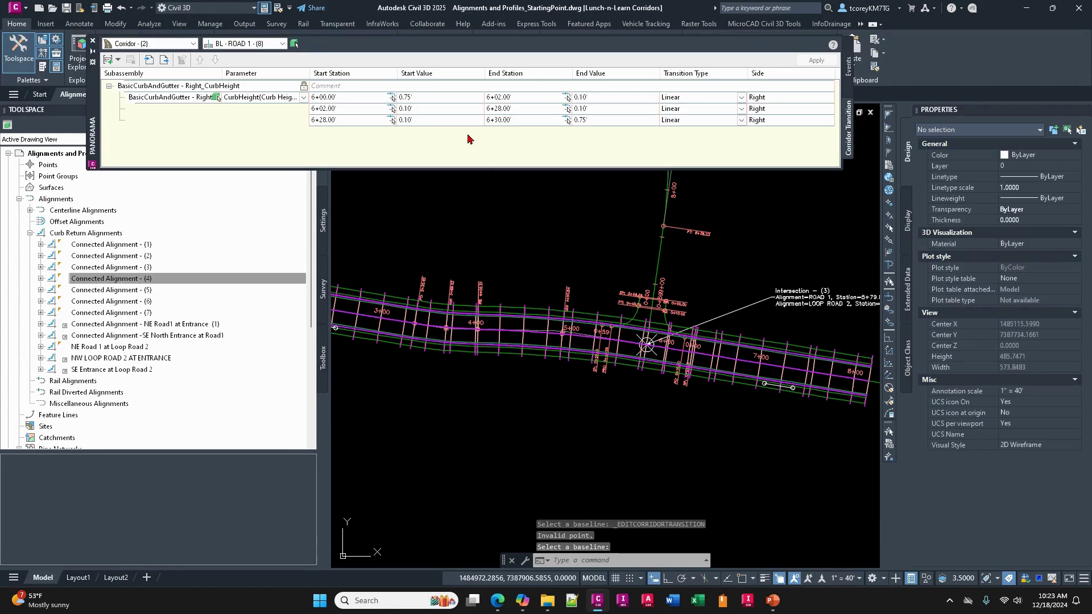
Copy the BasicCurbAndGutter right CurbHeight transition set that starts at station 6+00.
{"action": "left_click", "coordinate": [151, 86]}
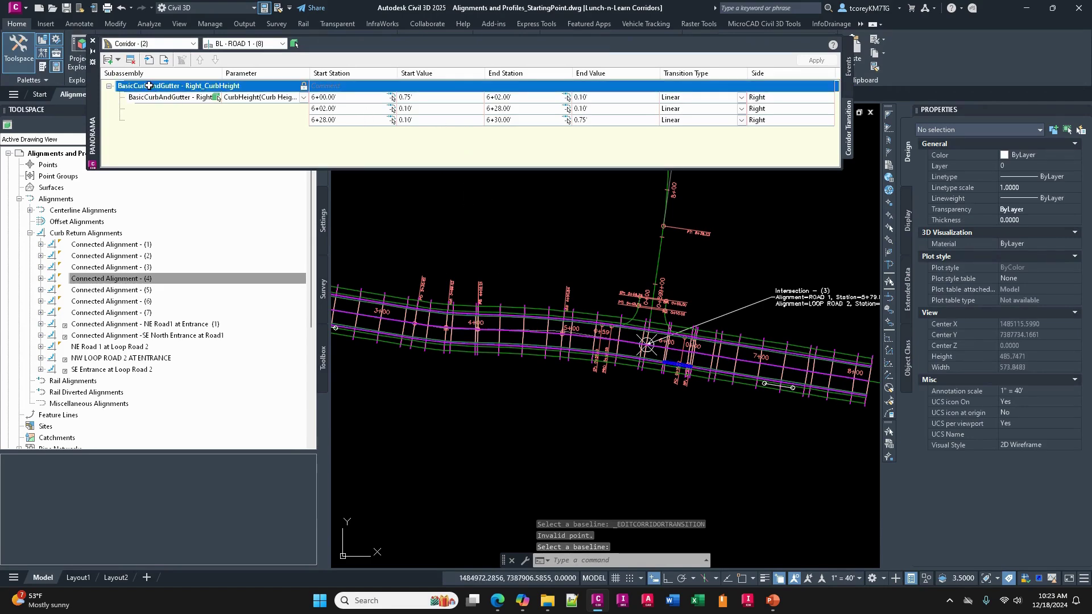
{"action": "right_click", "coordinate": [190, 86]}
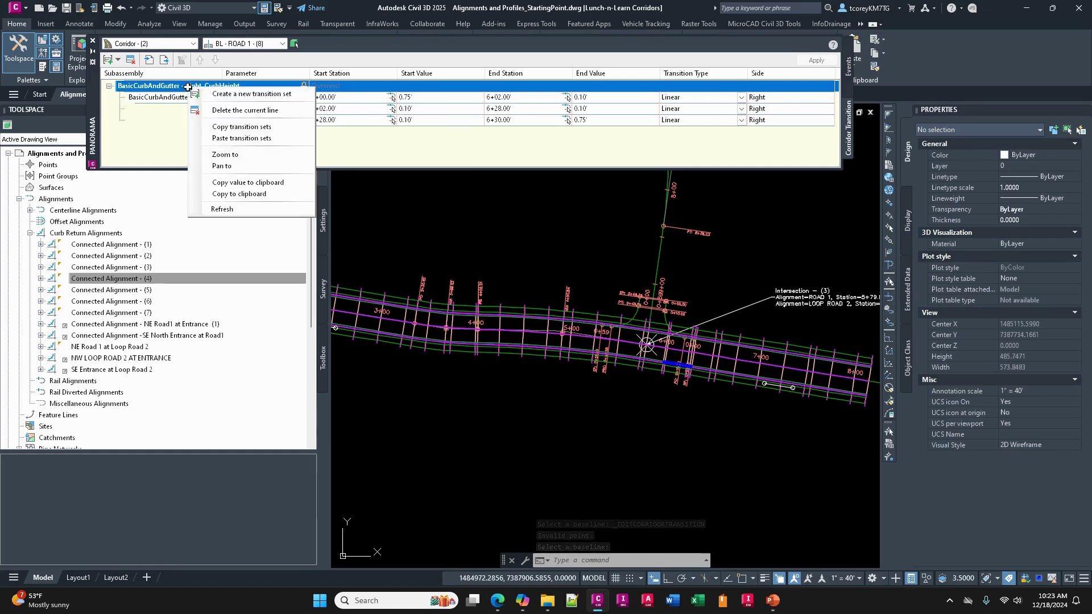
{"action": "left_click", "coordinate": [234, 129]}
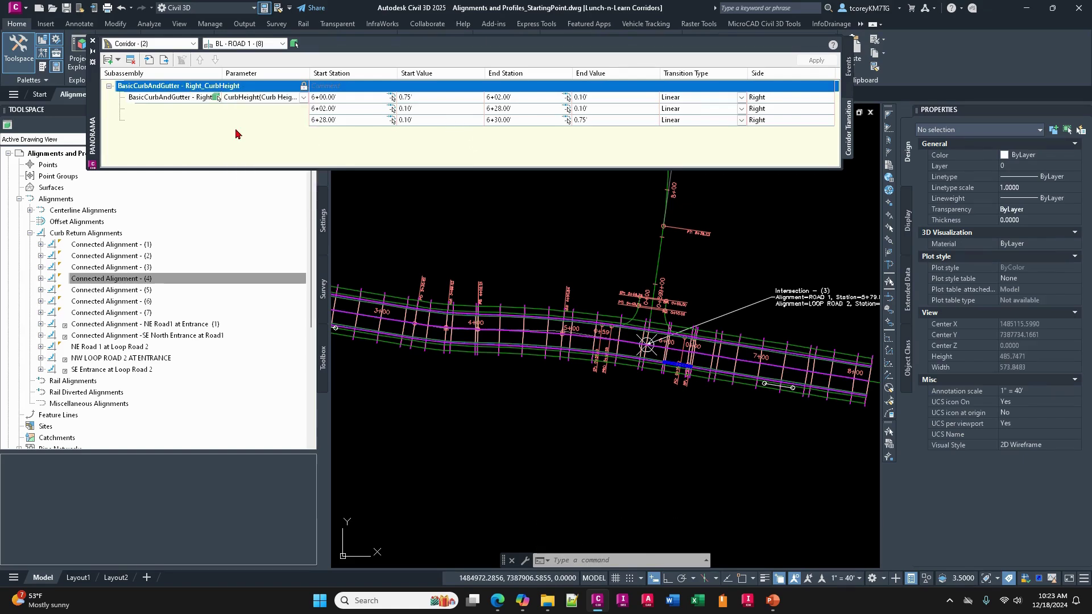
Paste the copied CurbHeight transition set and pick about station 2+55 as the start station of its first segment.
{"action": "right_click", "coordinate": [209, 139]}
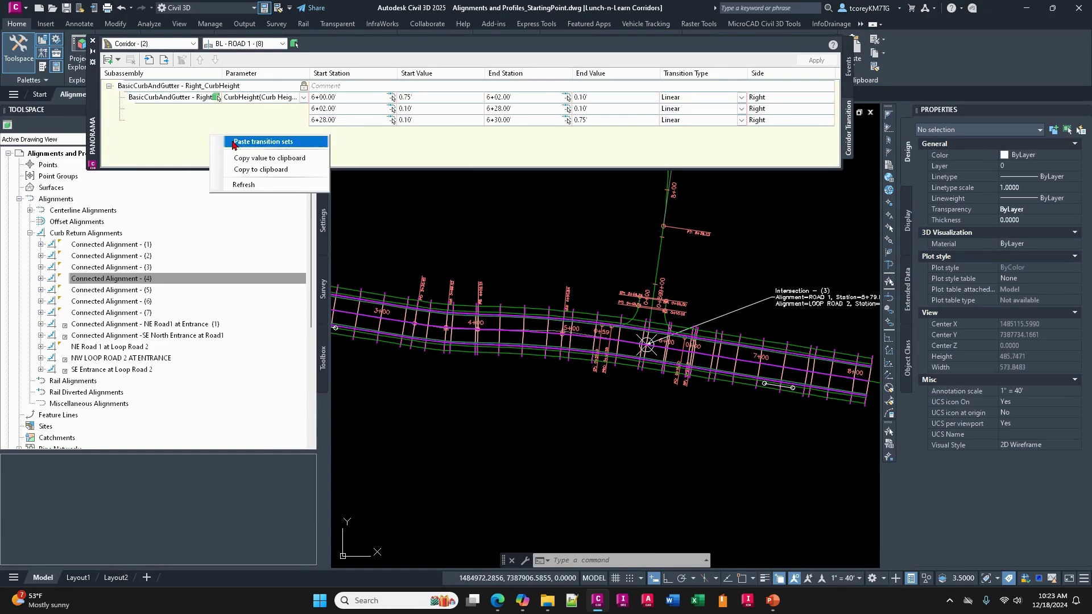
{"action": "left_click", "coordinate": [250, 143]}
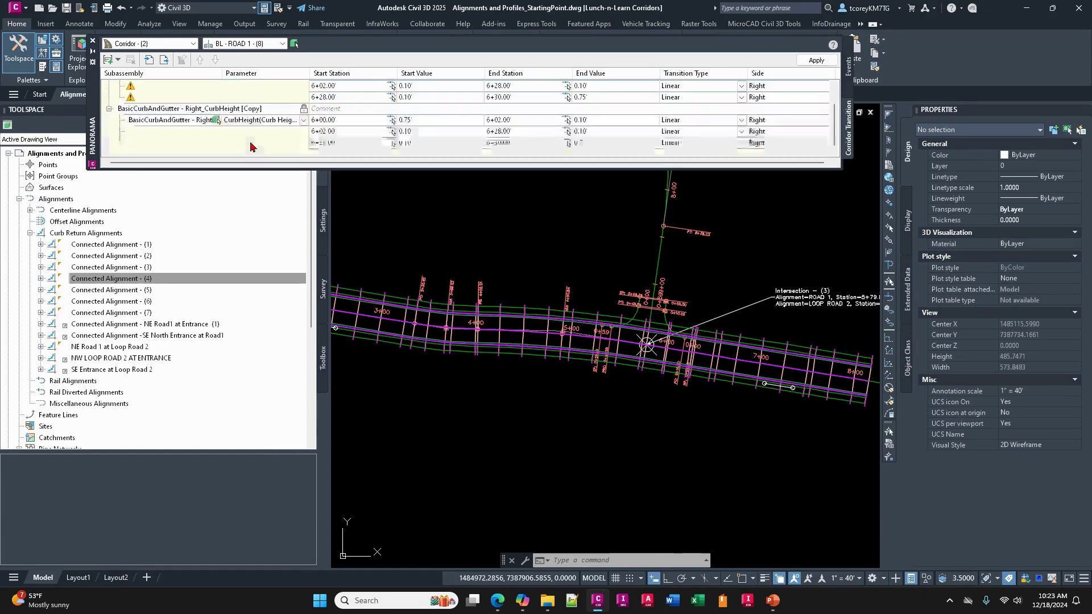
{"action": "left_click", "coordinate": [182, 110]}
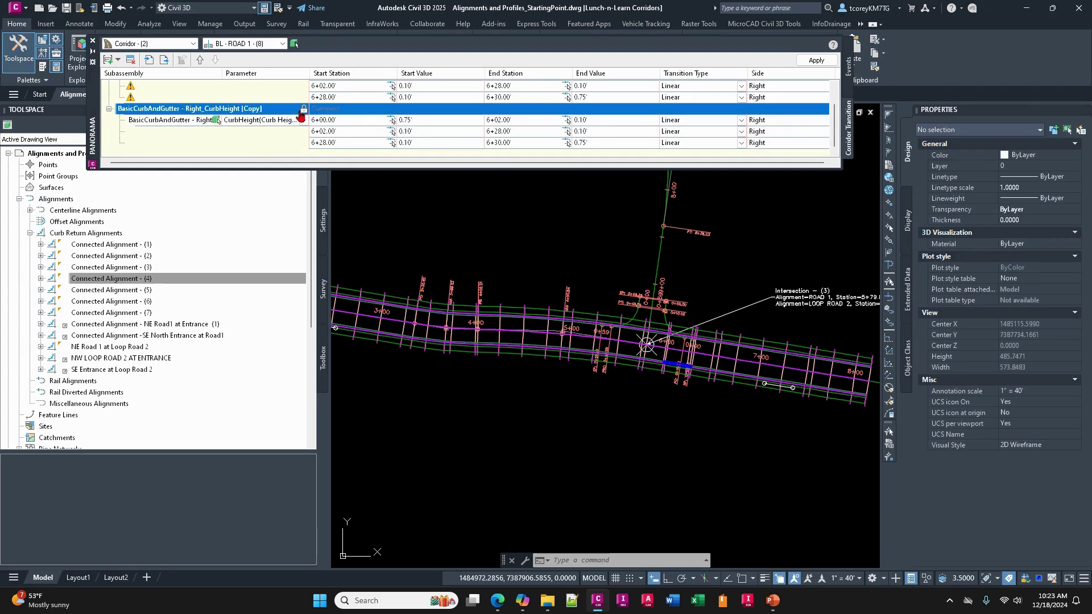
{"action": "left_click", "coordinate": [351, 121]}
{"action": "left_click", "coordinate": [393, 123]}
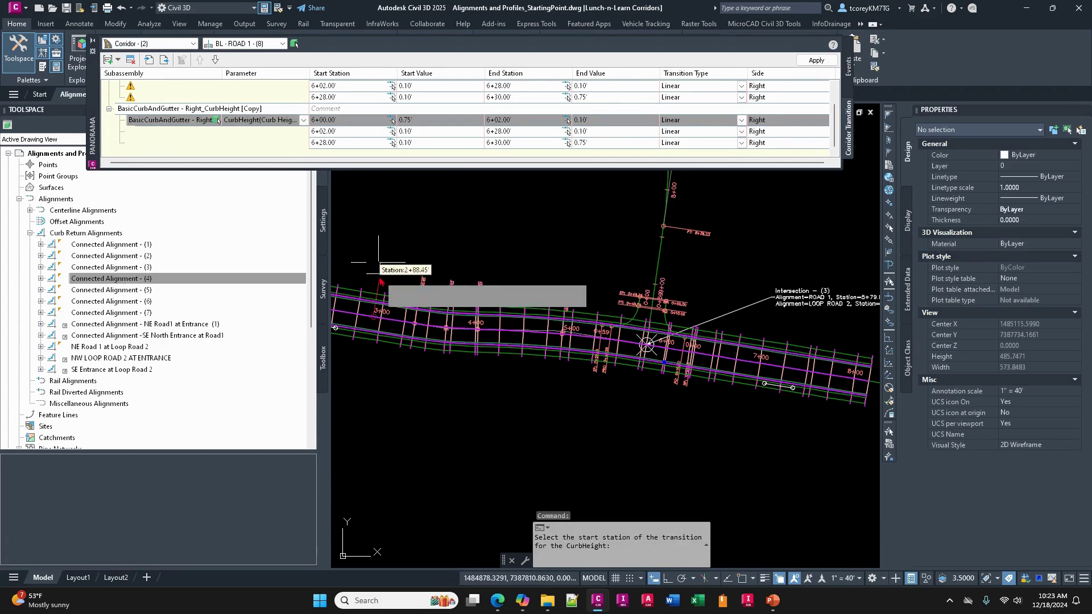
{"action": "middle_click_drag", "start_coordinate": [368, 370], "coordinate": [557, 371]}
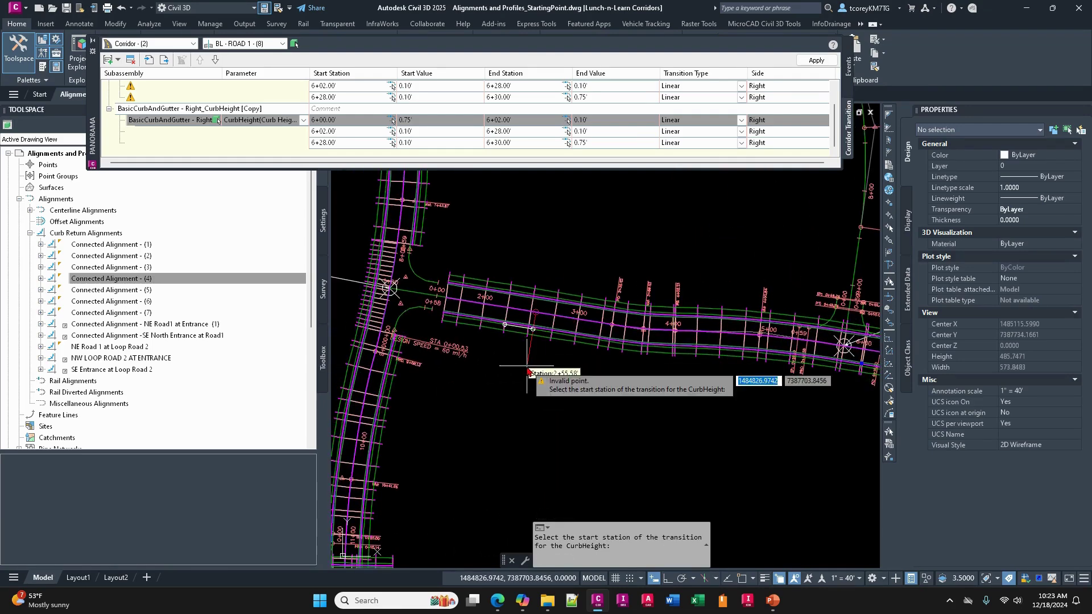
{"action": "left_click", "coordinate": [528, 371]}
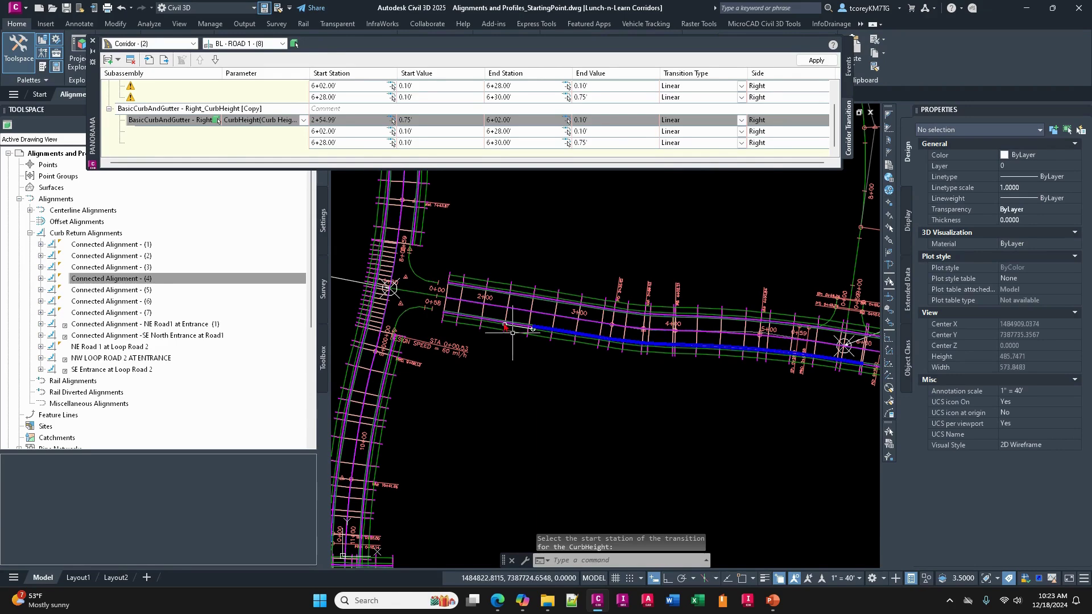
{"action": "left_click", "coordinate": [374, 120]}
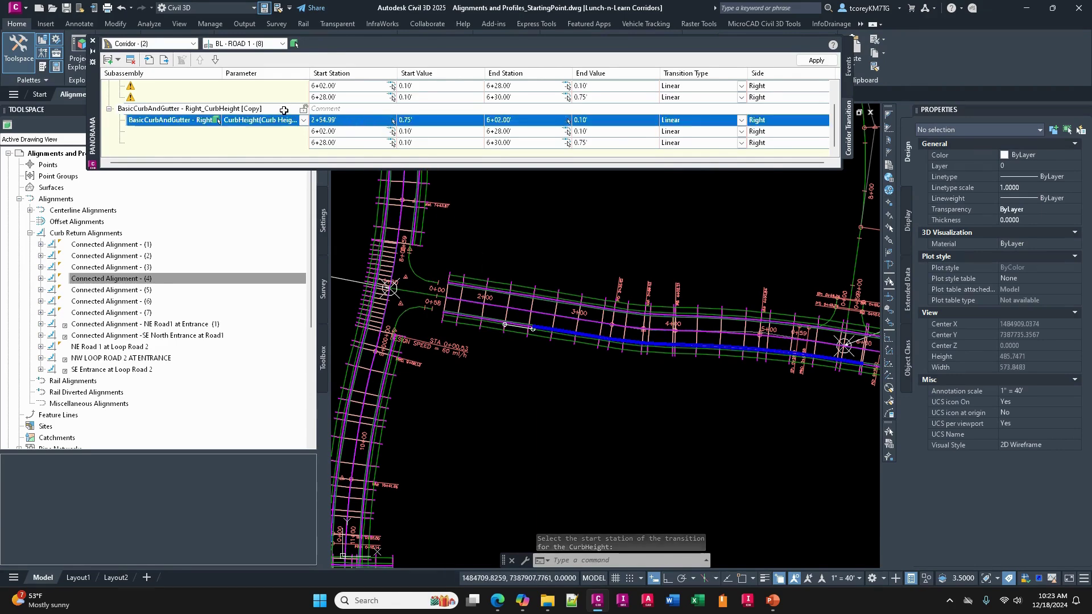
{"action": "mouse_move", "coordinate": [539, 395]}
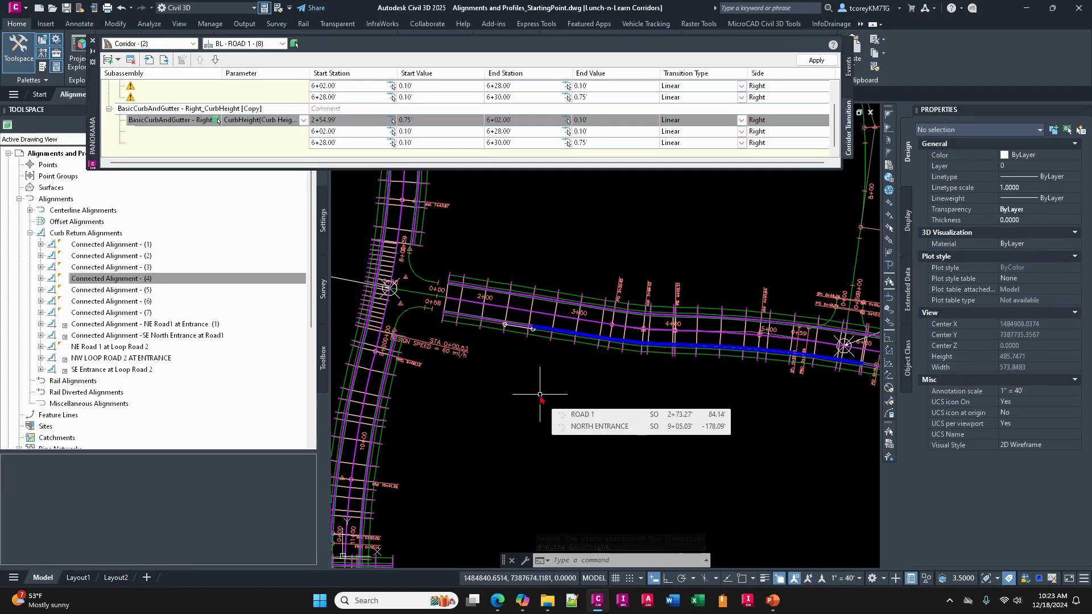
Try to undo the start station change on the pasted CurbHeight transition.
{"action": "key", "text": "ctrl+z"}
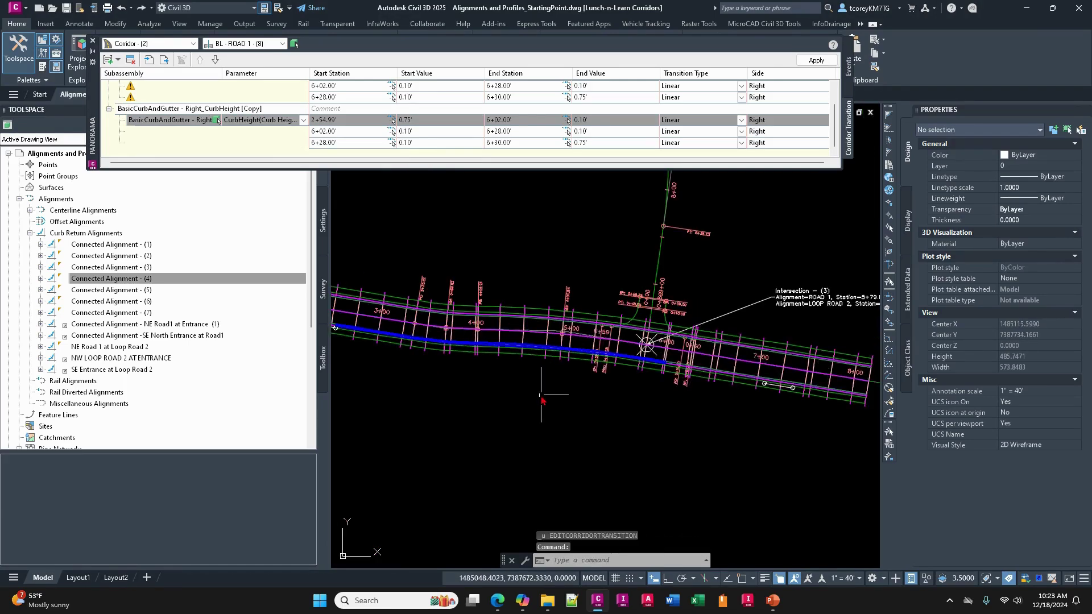
{"action": "key", "text": "ctrl+z"}
{"action": "key", "text": "ctrl+z"}
{"action": "key", "text": "ctrl+z"}
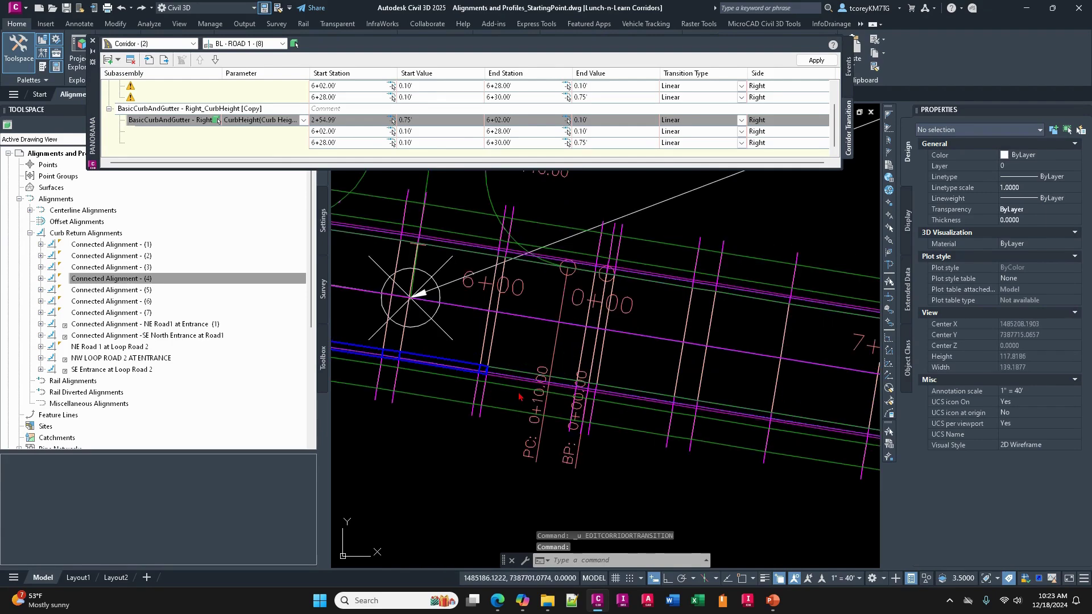
{"action": "key", "text": "ctrl+z"}
{"action": "key", "text": "ctrl+z"}
{"action": "key", "text": "ctrl+z"}
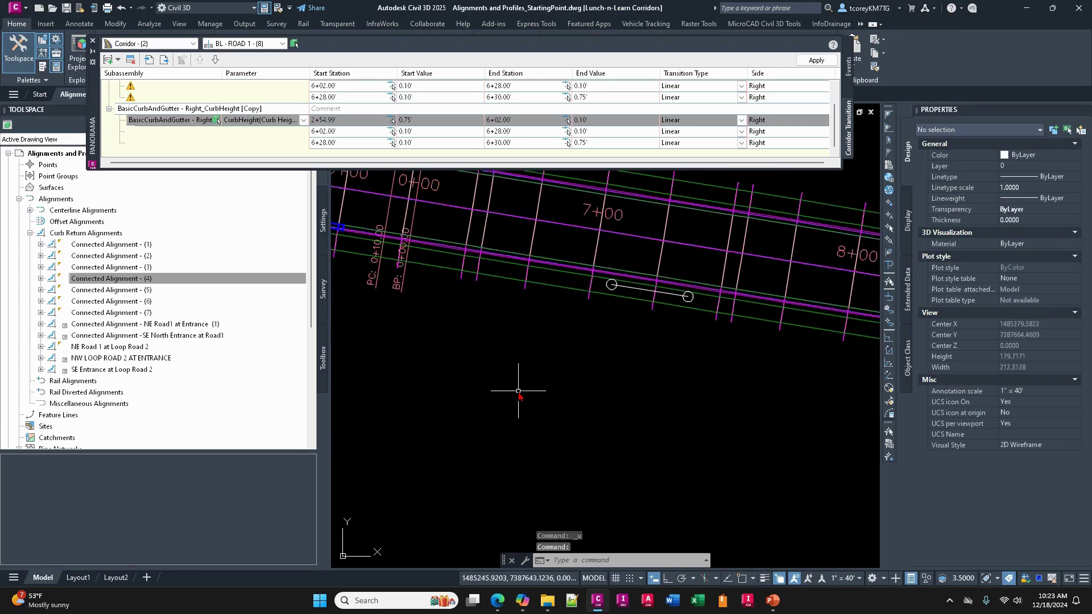
{"action": "key", "text": "ctrl+z"}
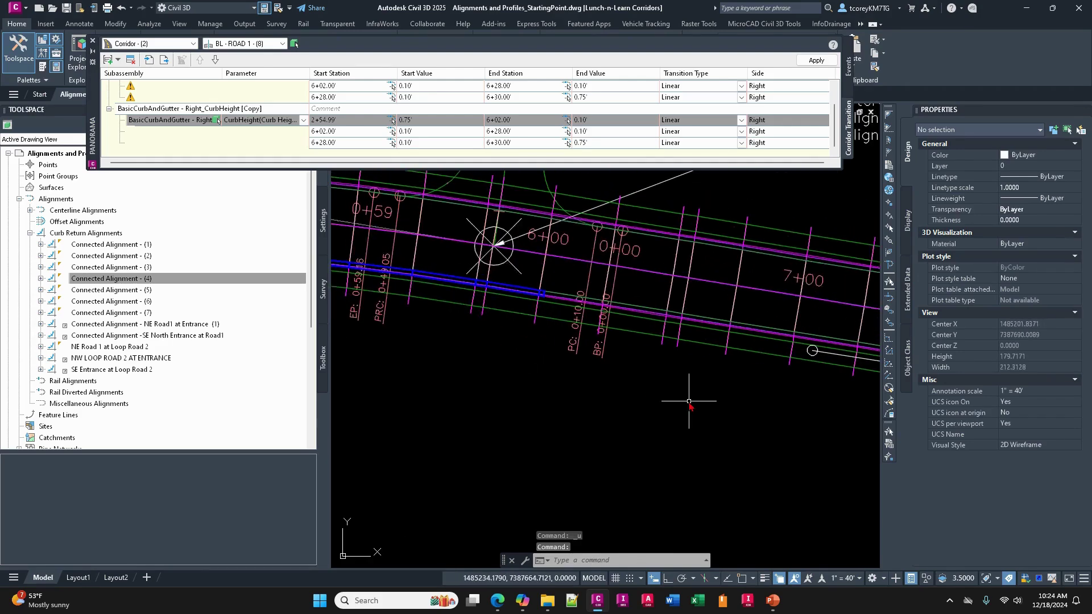
Delete the pasted copy of the right CurbHeight transition set.
{"action": "scroll", "coordinate": [688, 401], "scroll_direction": "down", "scroll_amount": 4}
{"action": "left_click", "coordinate": [430, 122]}
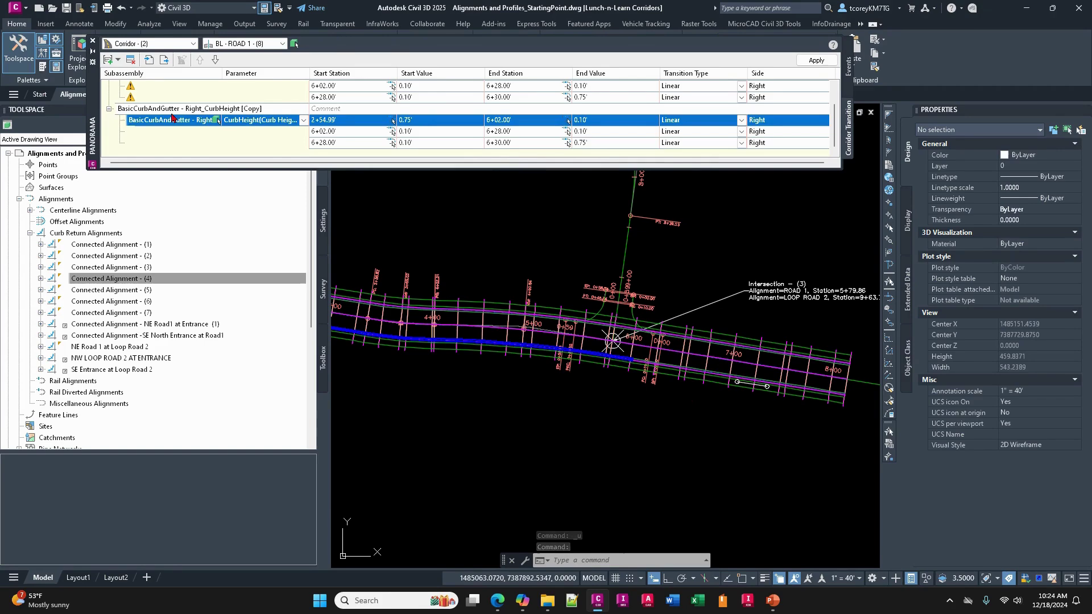
{"action": "left_click", "coordinate": [172, 110]}
{"action": "right_click", "coordinate": [172, 108]}
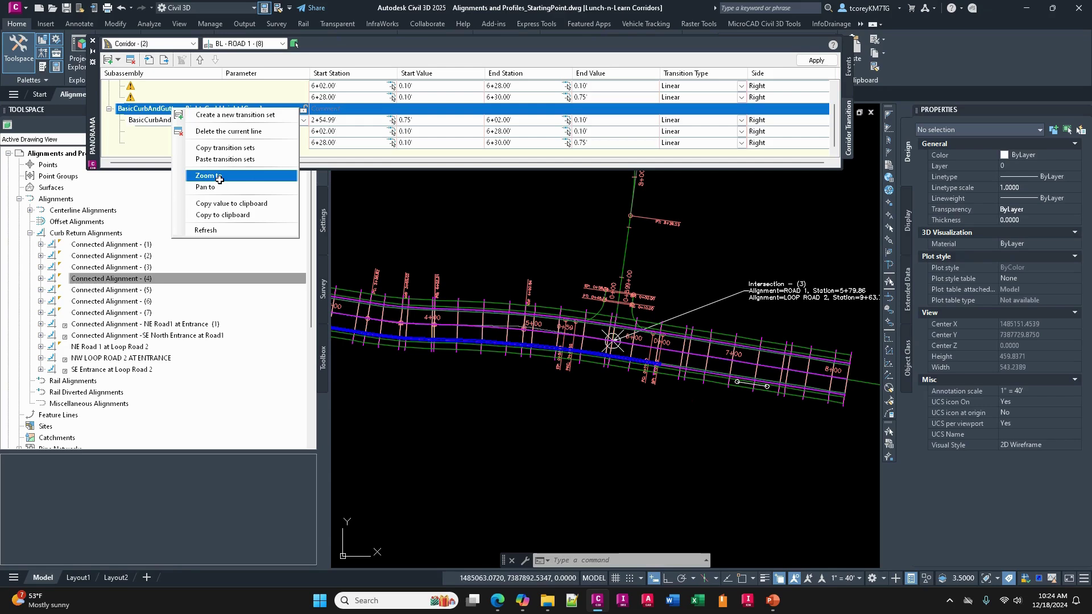
{"action": "left_click", "coordinate": [238, 131]}
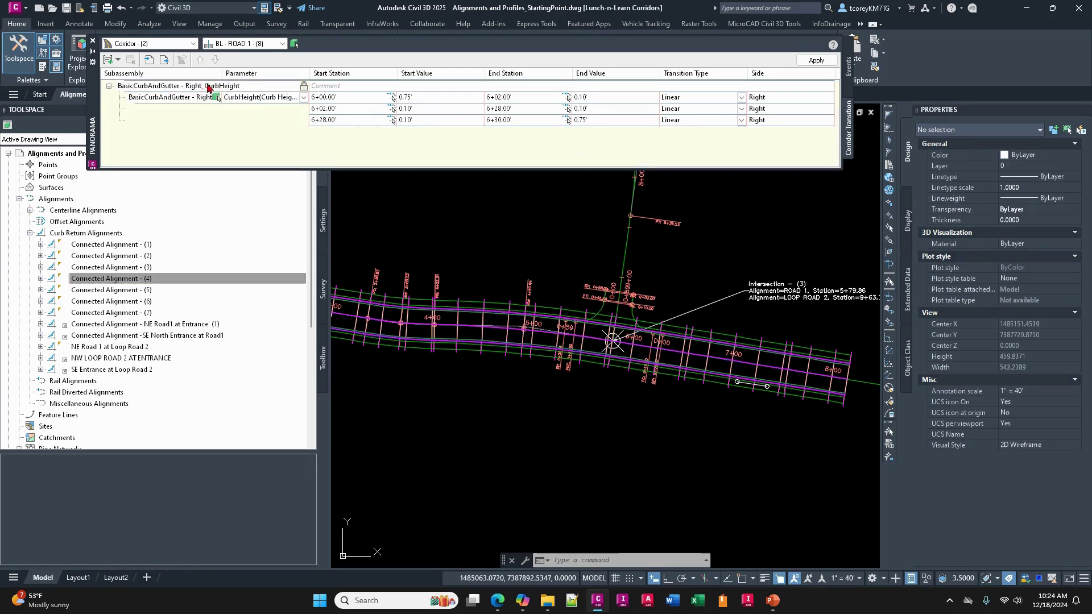
Duplicate the original right CurbHeight transition set by pasting it as a second set.
{"action": "left_click", "coordinate": [206, 86]}
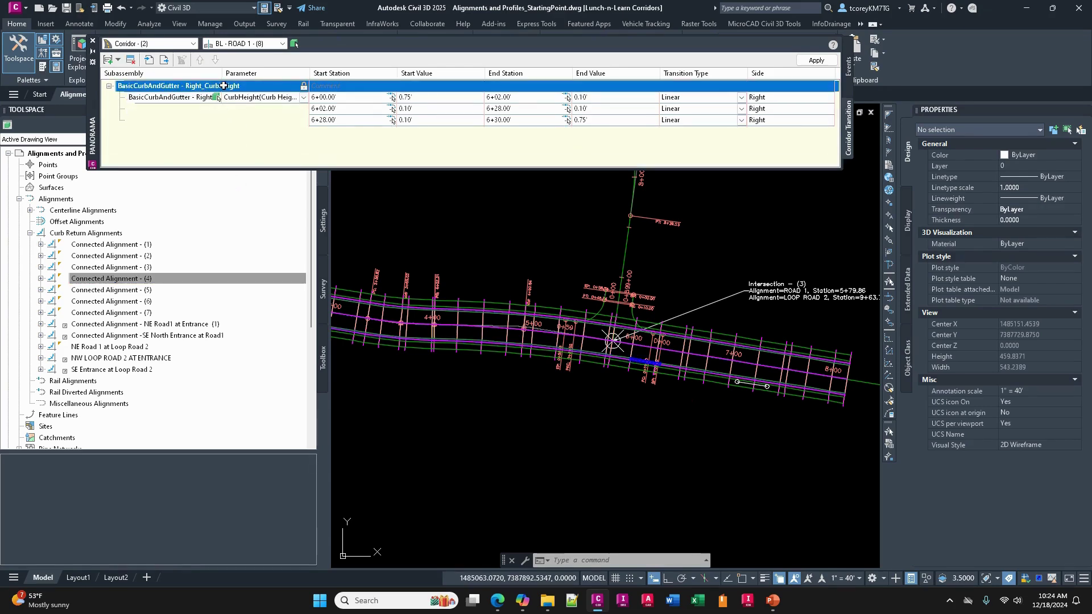
{"action": "right_click", "coordinate": [223, 86]}
{"action": "left_click", "coordinate": [268, 183]}
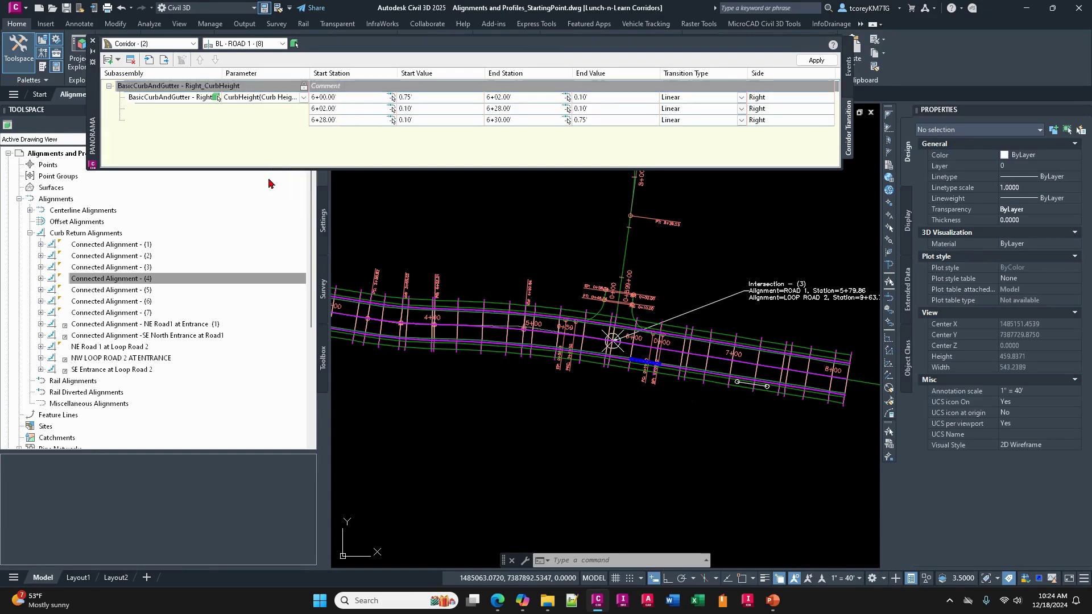
{"action": "right_click", "coordinate": [217, 132]}
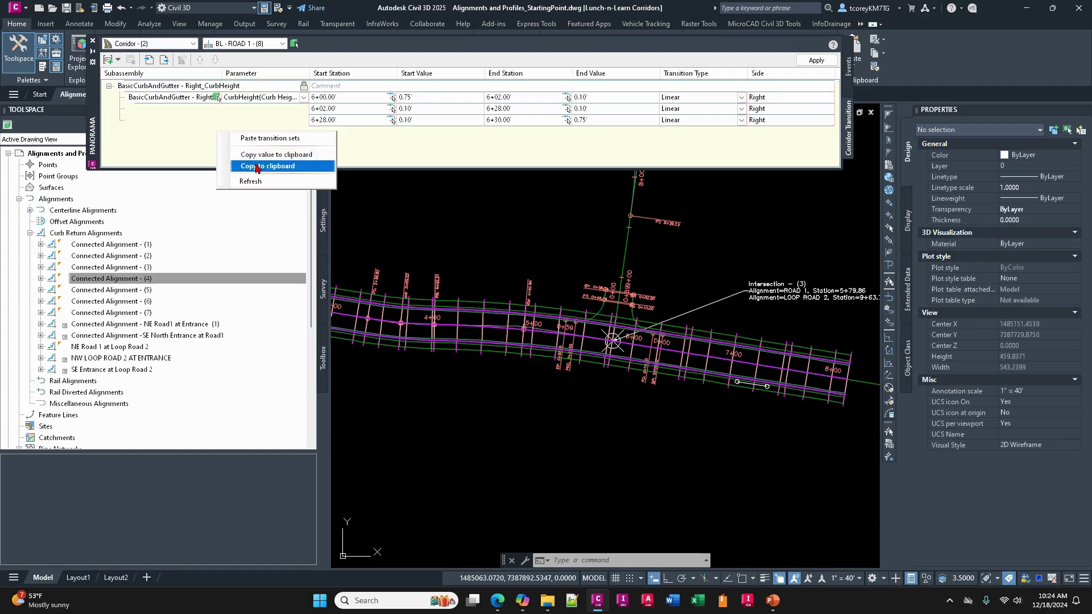
{"action": "left_click", "coordinate": [264, 138]}
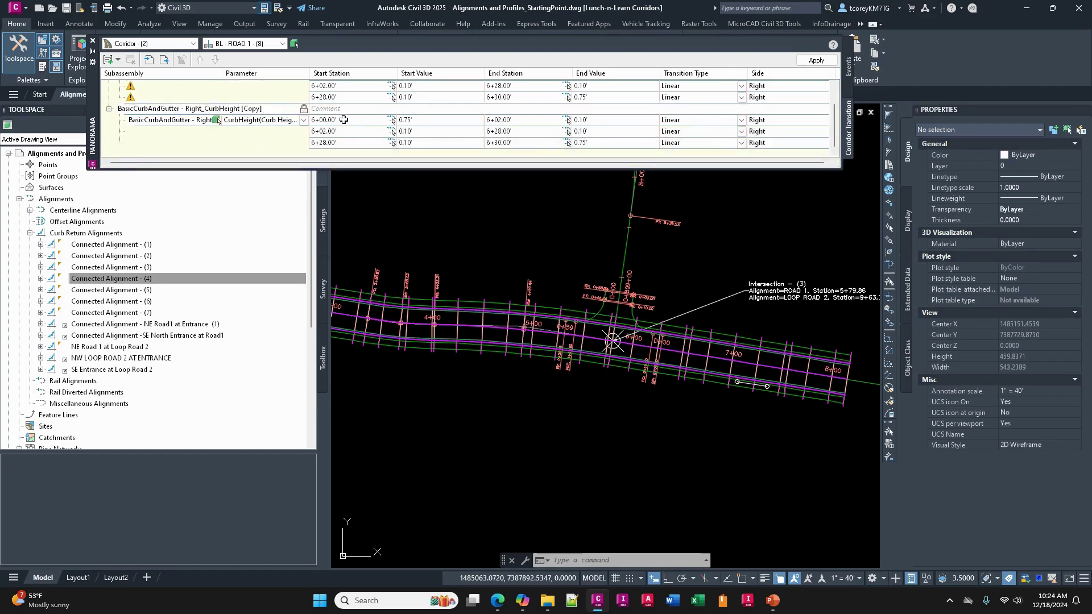
Move the pasted CurbHeight transition set to start at station 2+54.88, picked at the driveway marker's circle nearer station 3+00.
{"action": "left_click", "coordinate": [345, 121]}
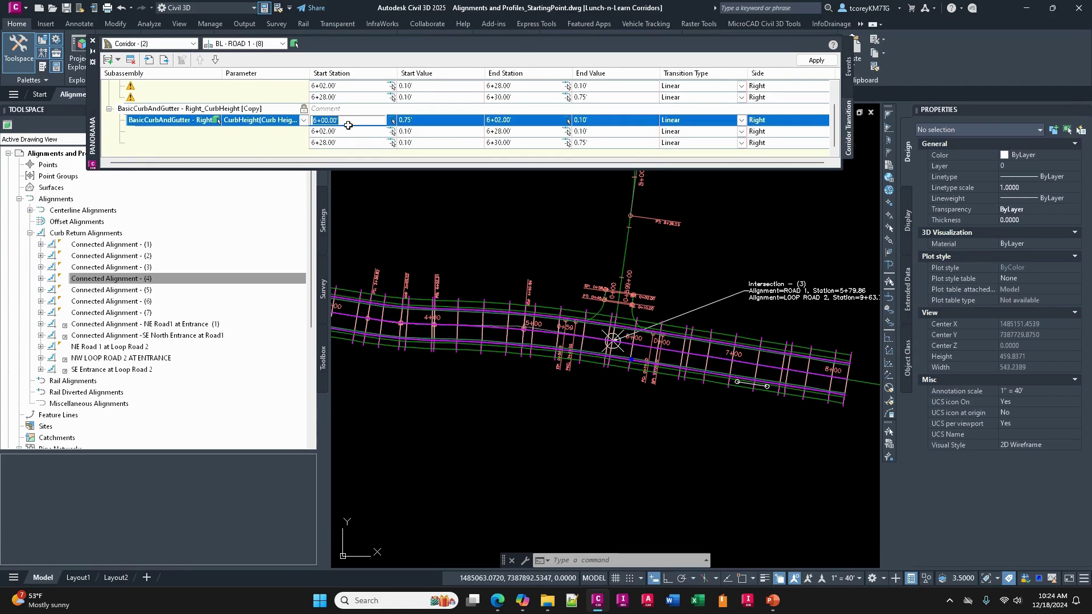
{"action": "left_click", "coordinate": [393, 120]}
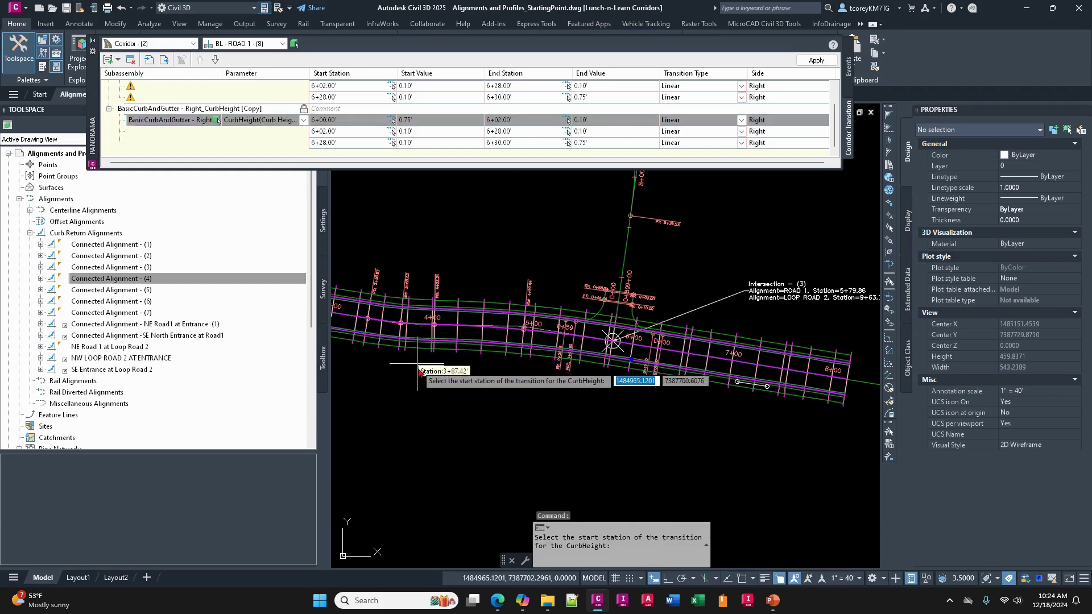
{"action": "middle_click_drag", "start_coordinate": [419, 359], "coordinate": [678, 366]}
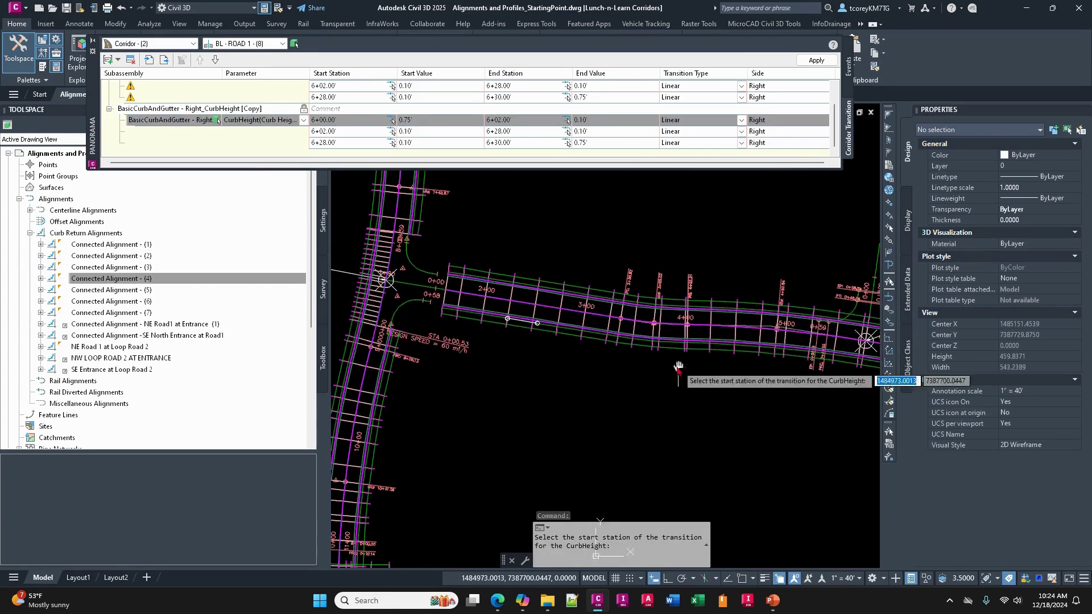
{"action": "left_click", "coordinate": [537, 325]}
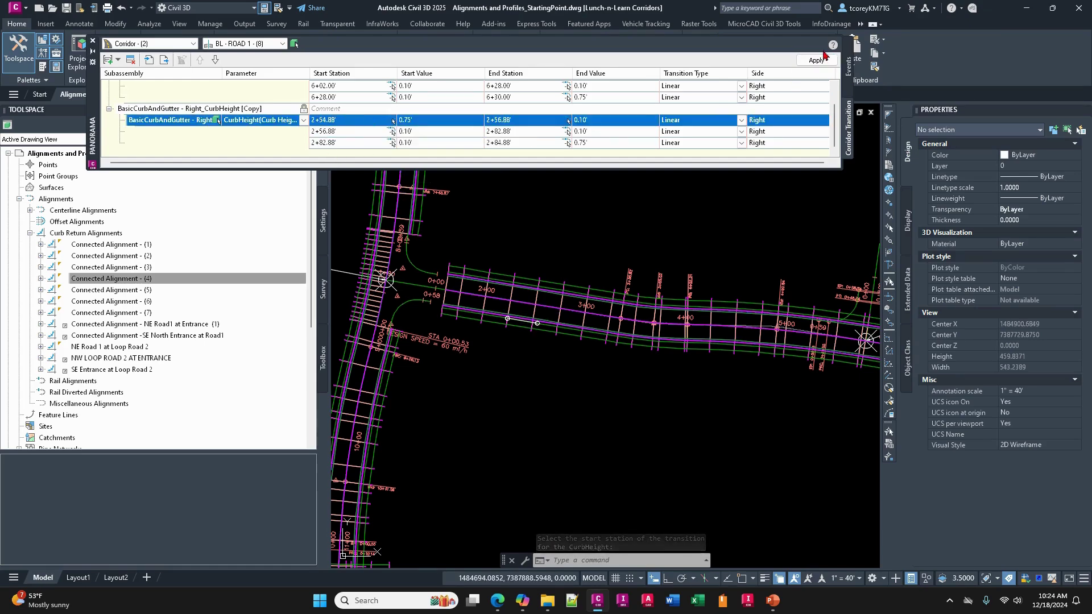
Apply the duplicated CurbHeight transitions to the corridor and close the Panorama window.
{"action": "left_click", "coordinate": [821, 57]}
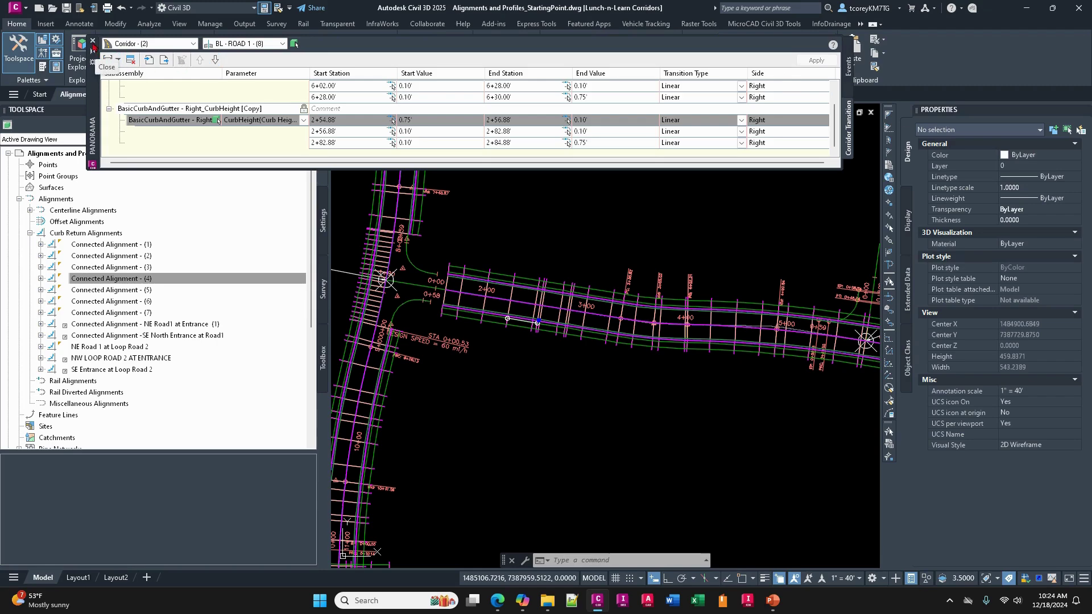
{"action": "left_click", "coordinate": [93, 42]}
{"action": "scroll", "coordinate": [671, 356], "scroll_direction": "down", "scroll_amount": 2}
{"action": "middle_click_drag", "start_coordinate": [689, 353], "coordinate": [682, 349]}
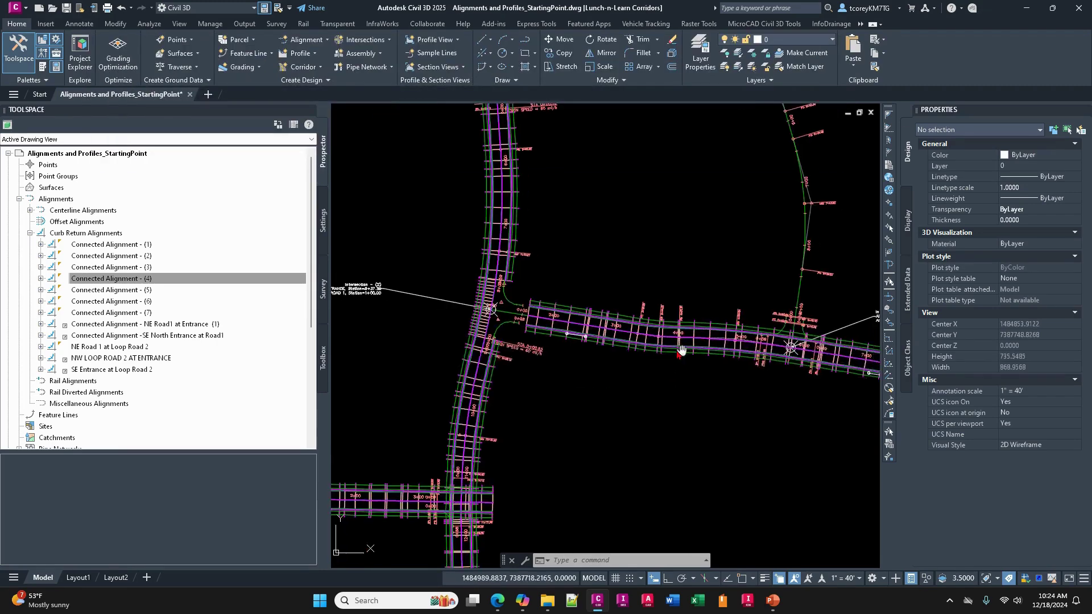
{"action": "scroll", "coordinate": [643, 346], "scroll_direction": "up", "scroll_amount": 3}
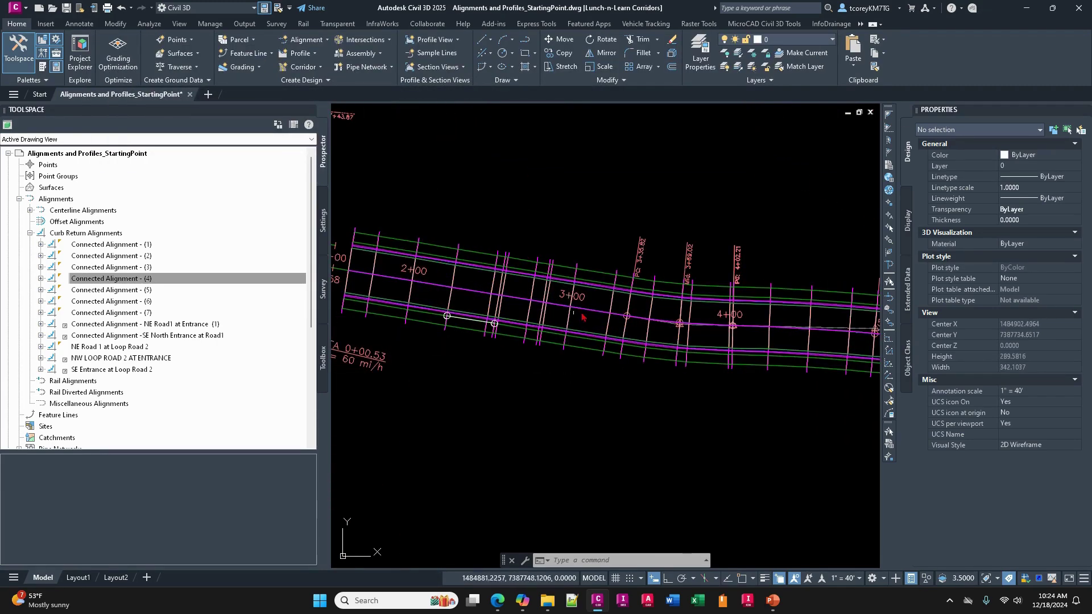
Create a surface for Corridor - (2) named "Corridor - (2) Top" from the Top link code, added as breaklines.
{"action": "left_click", "coordinate": [614, 300]}
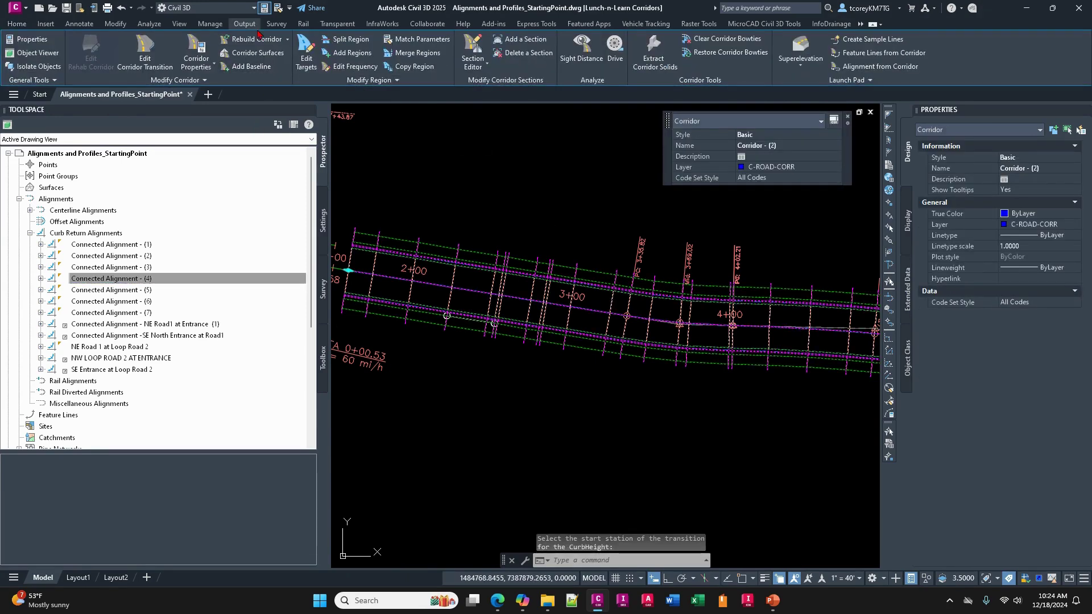
{"action": "left_click", "coordinate": [256, 53]}
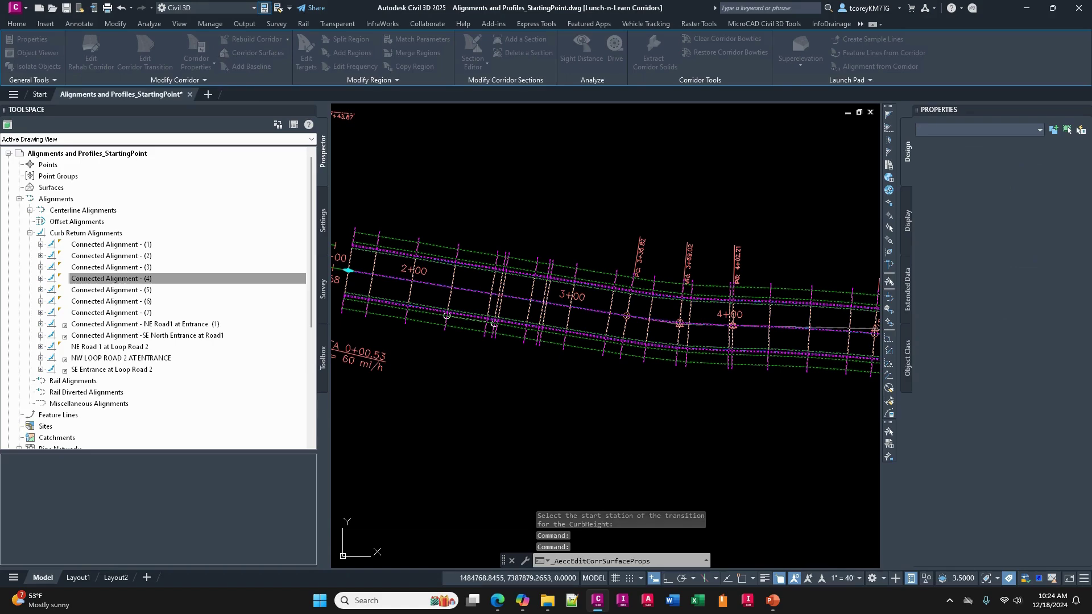
{"action": "left_click_drag", "start_coordinate": [985, 192], "coordinate": [442, 130]}
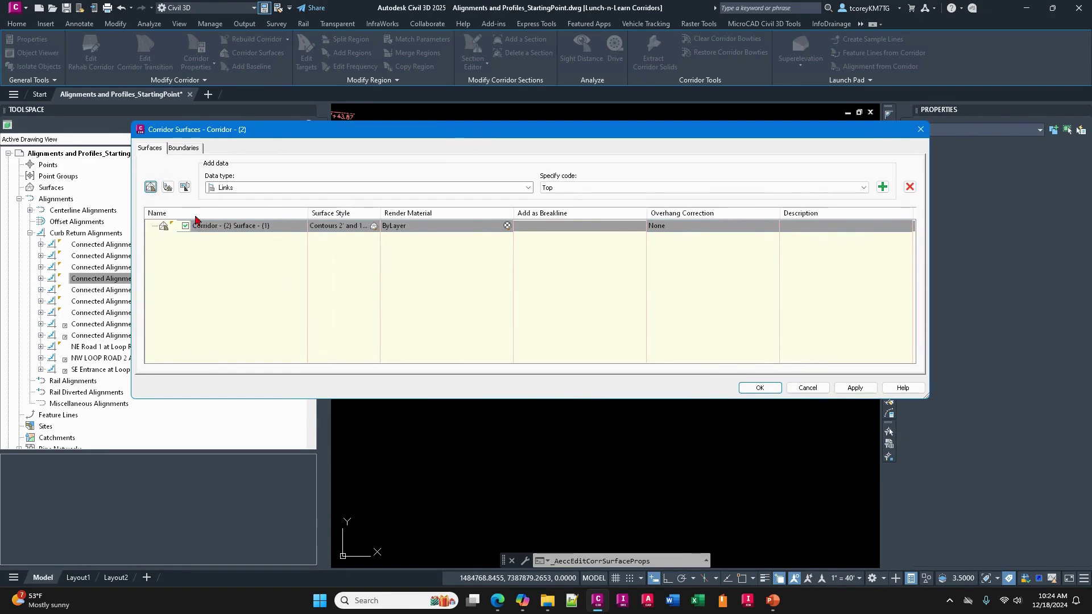
{"action": "left_click", "coordinate": [237, 229]}
{"action": "left_click", "coordinate": [290, 227]}
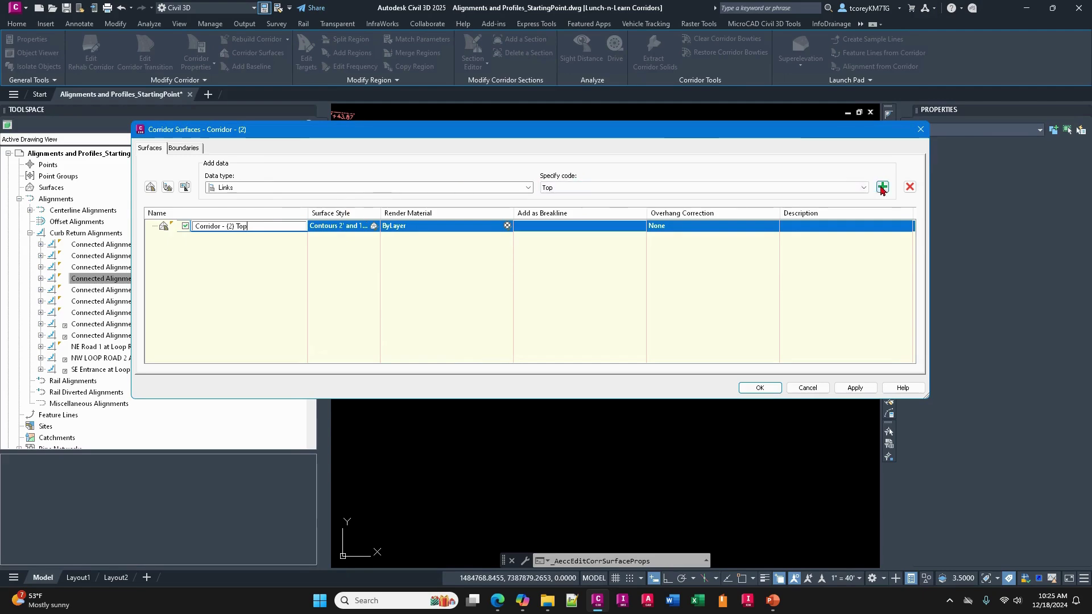
{"action": "left_click", "coordinate": [882, 187]}
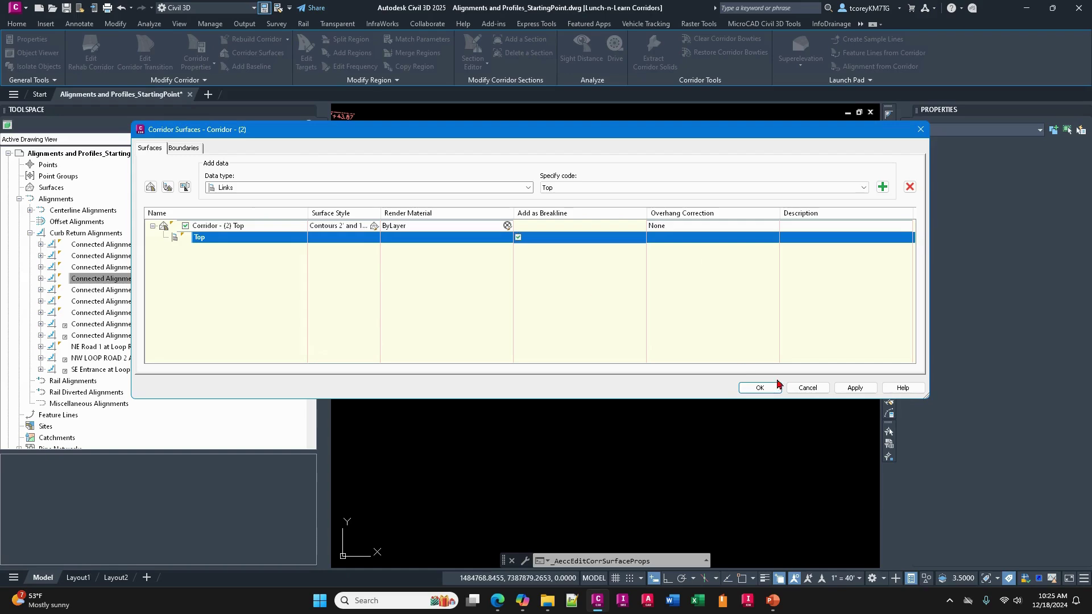
{"action": "left_click", "coordinate": [759, 387]}
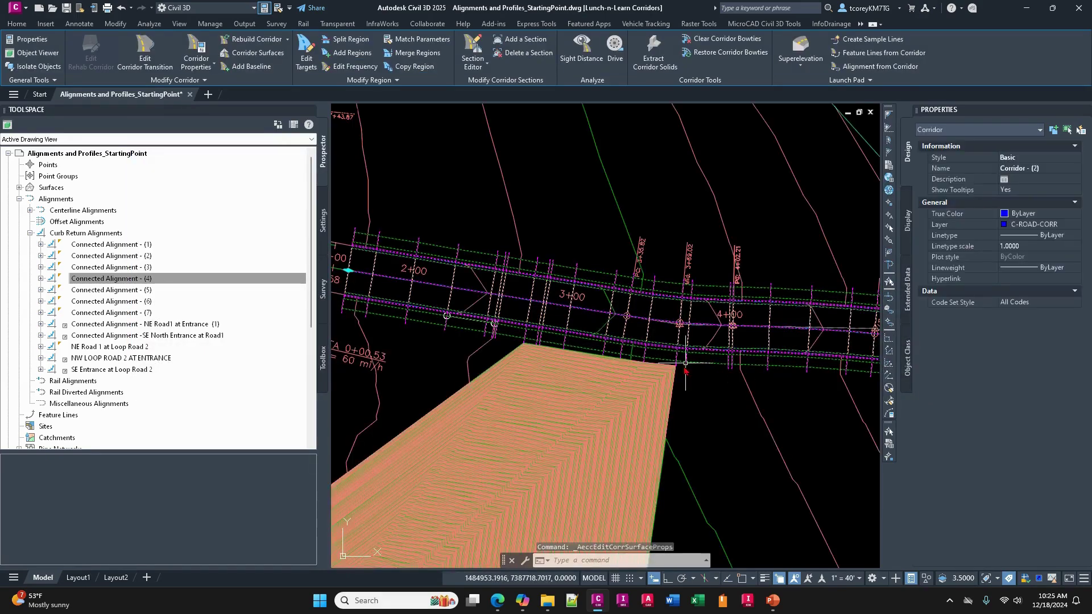
Shorten the western side road's corridor region, stopping its east end before the main road and its west end just past the station equation.
{"action": "scroll", "coordinate": [654, 279], "scroll_direction": "down", "scroll_amount": 4}
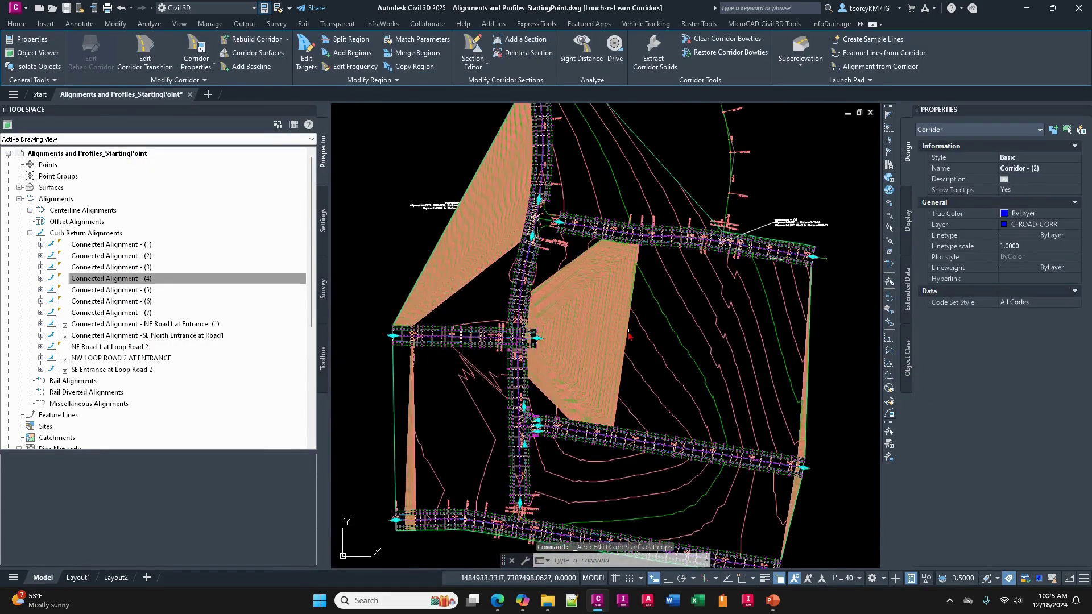
{"action": "scroll", "coordinate": [537, 341], "scroll_direction": "up", "scroll_amount": 5}
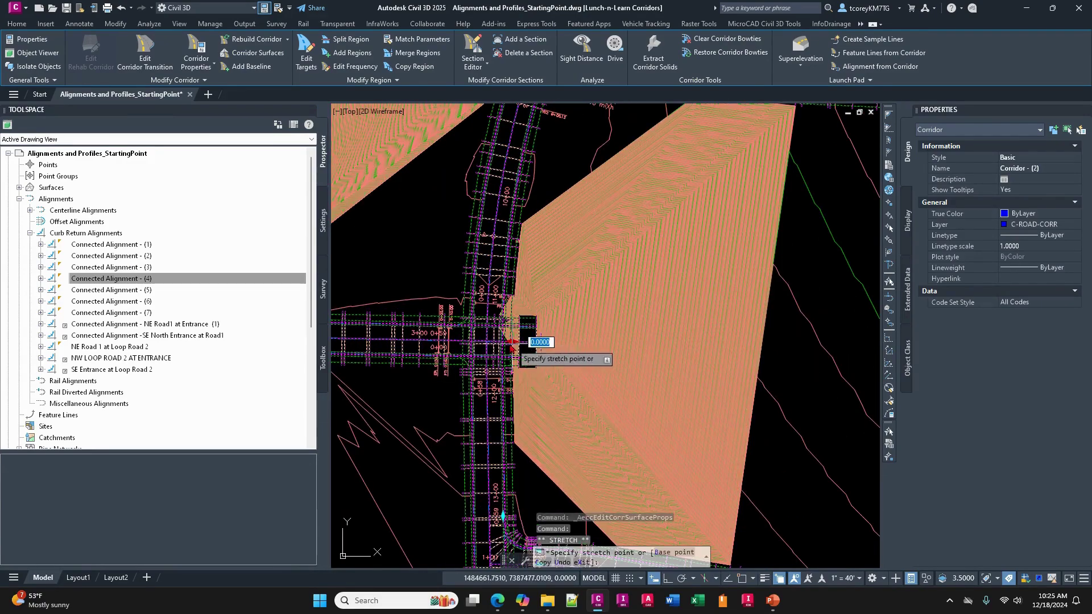
{"action": "left_click", "coordinate": [451, 347]}
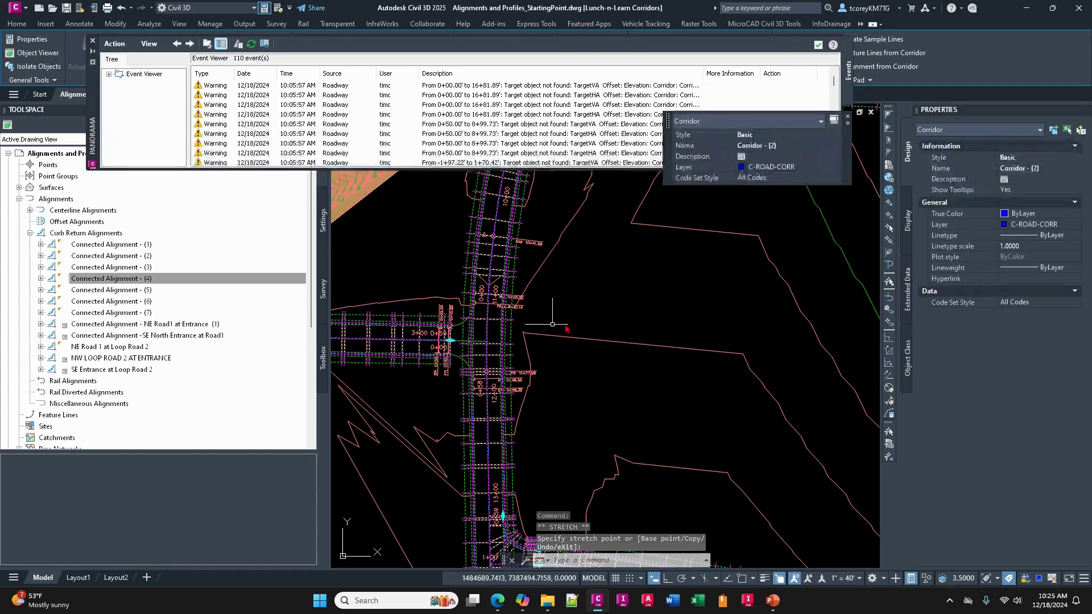
{"action": "scroll", "coordinate": [577, 288], "scroll_direction": "down", "scroll_amount": 5}
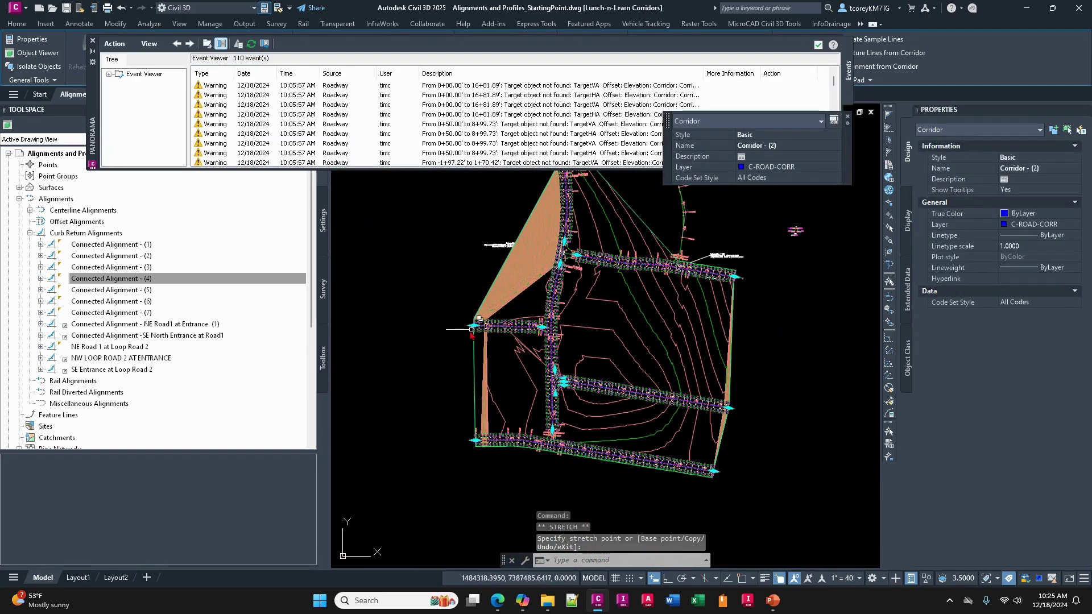
{"action": "scroll", "coordinate": [484, 316], "scroll_direction": "up", "scroll_amount": 6}
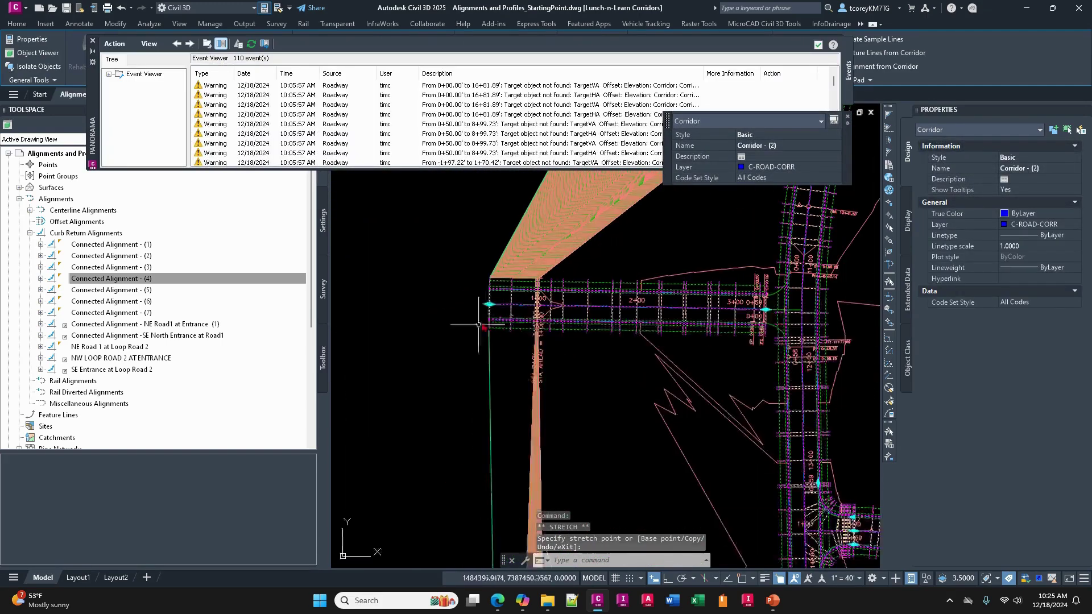
{"action": "left_click", "coordinate": [558, 305]}
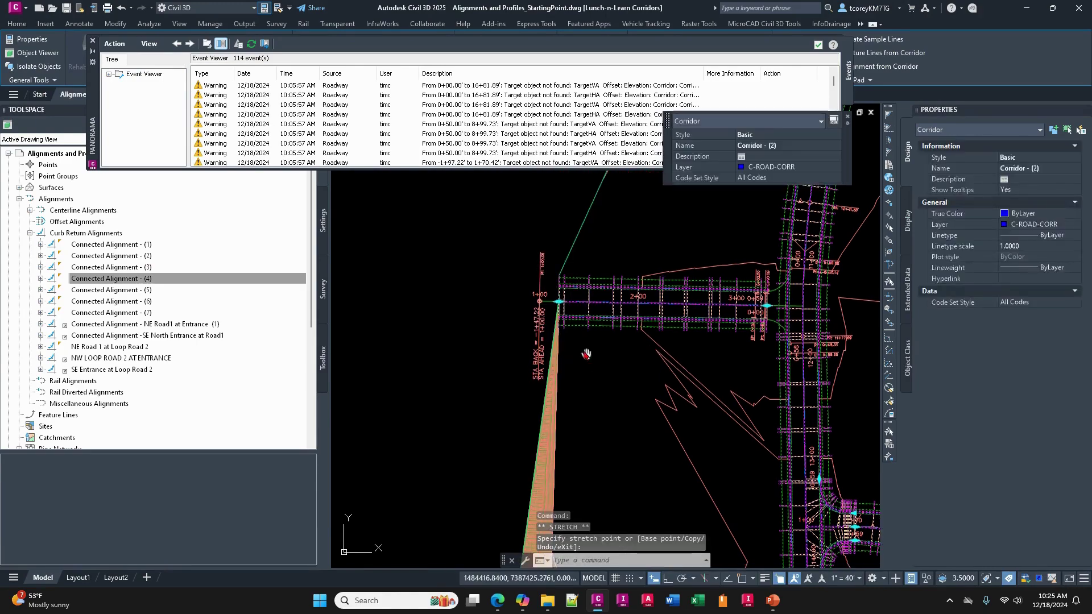
Pull in the west end of the southern road's corridor region and the east end of the middle eastern road's region to remove the surface spikes.
{"action": "scroll", "coordinate": [585, 358], "scroll_direction": "down", "scroll_amount": 4}
{"action": "middle_click_drag", "start_coordinate": [524, 495], "coordinate": [543, 399]}
{"action": "left_click", "coordinate": [544, 400]}
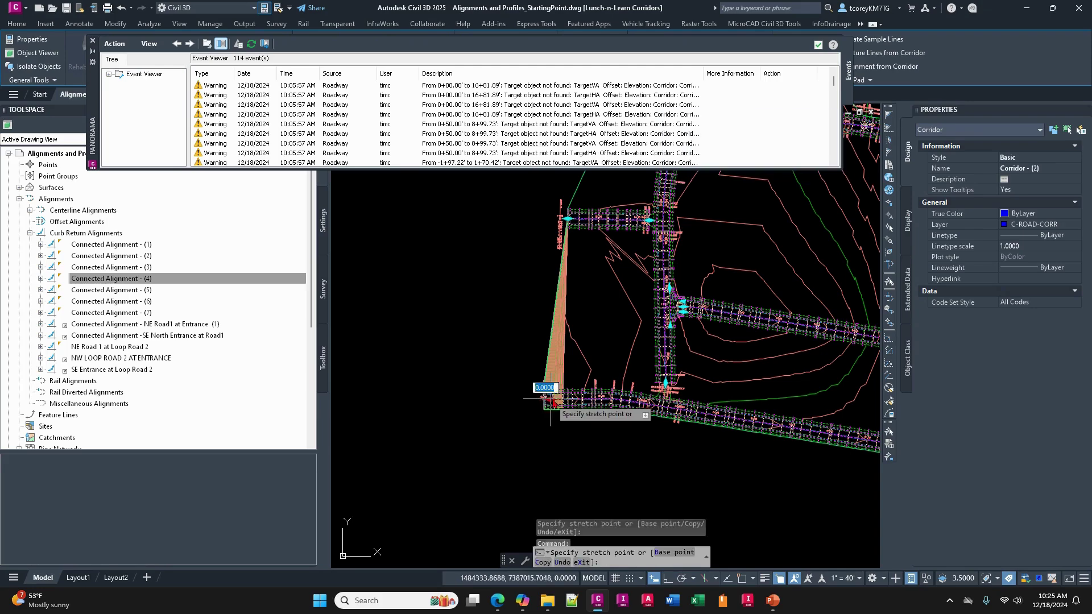
{"action": "middle_click_drag", "start_coordinate": [714, 368], "coordinate": [626, 489]}
{"action": "mouse_move", "coordinate": [673, 284]}
{"action": "middle_mouse_down"}
{"action": "mouse_move", "coordinate": [673, 382]}
{"action": "mouse_move", "coordinate": [667, 228]}
{"action": "middle_mouse_up"}
{"action": "left_click", "coordinate": [797, 391]}
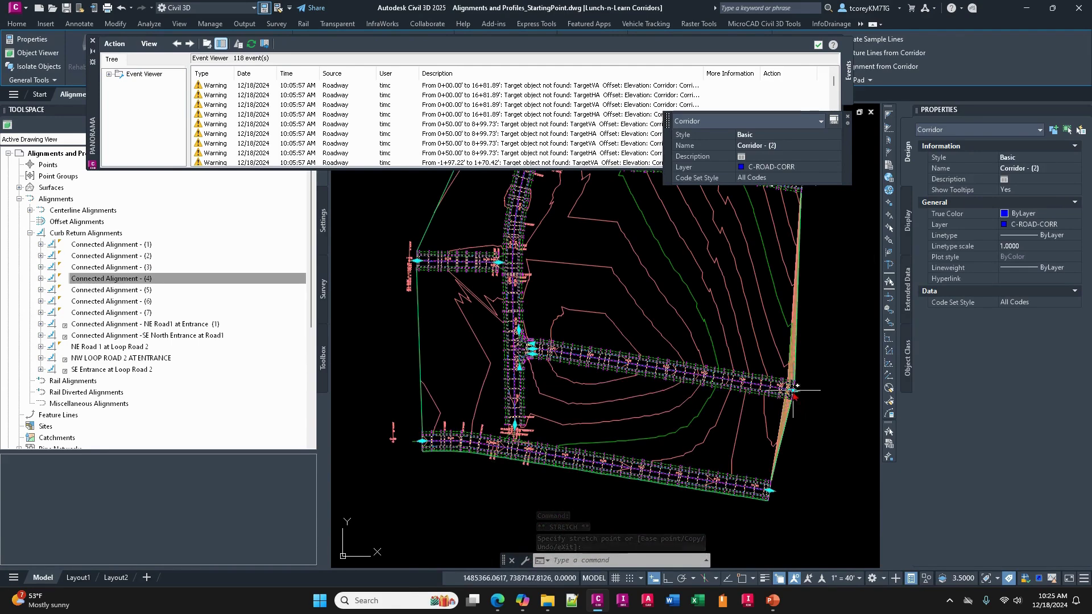
{"action": "key", "text": "Escape"}
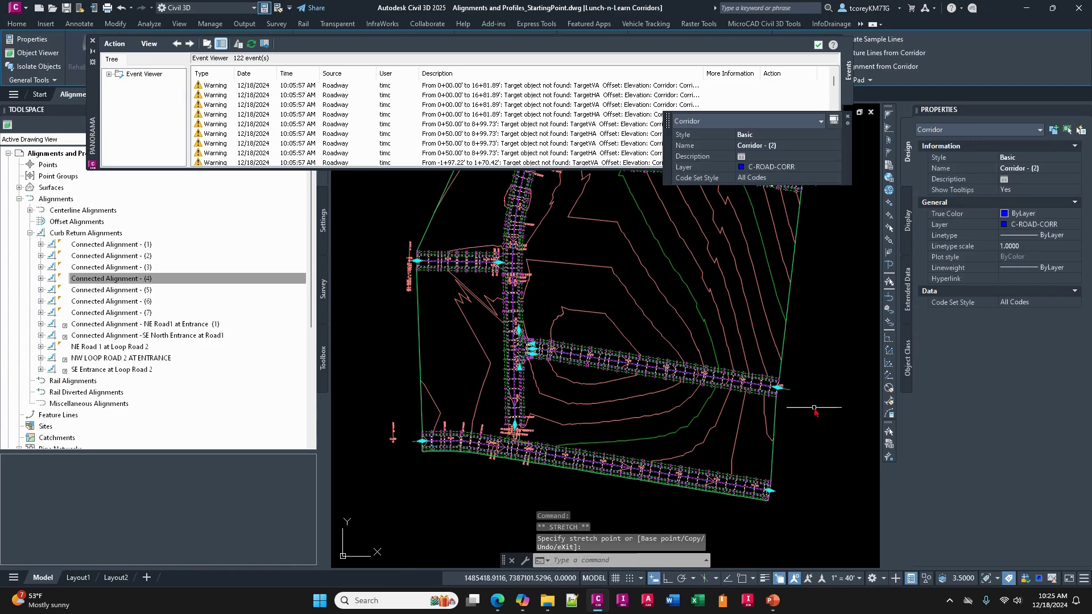
Select the Corridor - (2) Top surface near the middle road intersection and open it in the Object Viewer.
{"action": "middle_click_drag", "start_coordinate": [632, 234], "coordinate": [692, 288]}
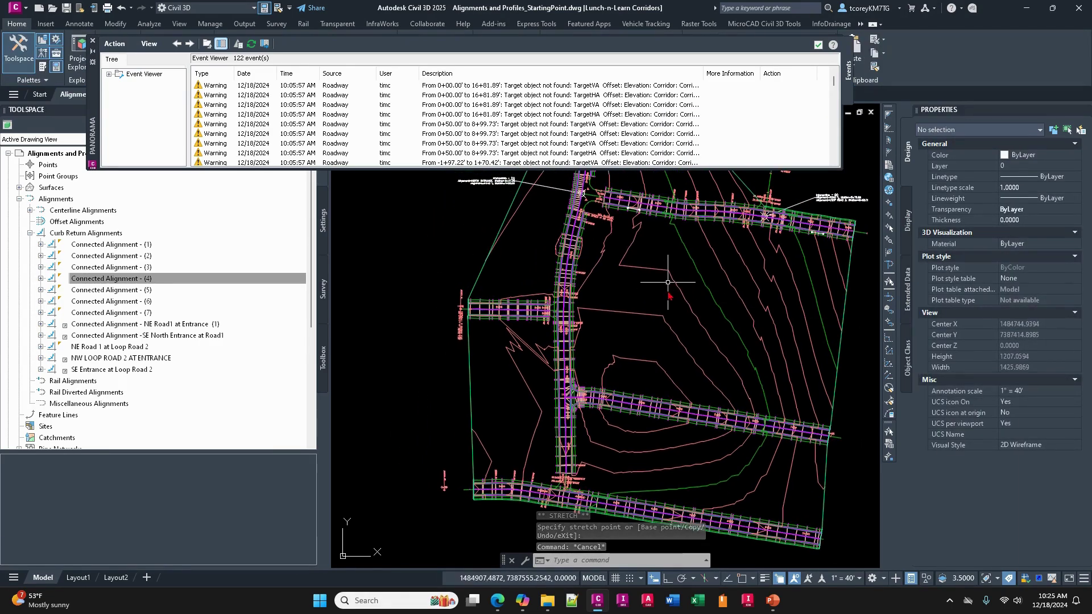
{"action": "scroll", "coordinate": [584, 403], "scroll_direction": "up", "scroll_amount": 10}
{"action": "scroll", "coordinate": [584, 402], "scroll_direction": "down", "scroll_amount": 4}
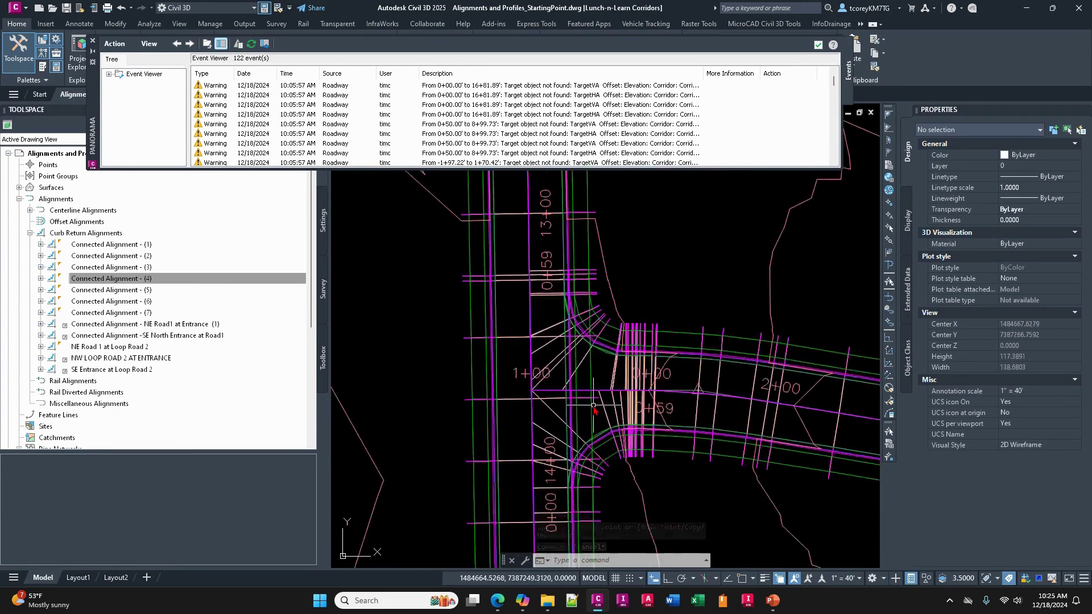
{"action": "middle_click_drag", "start_coordinate": [653, 446], "coordinate": [645, 381]}
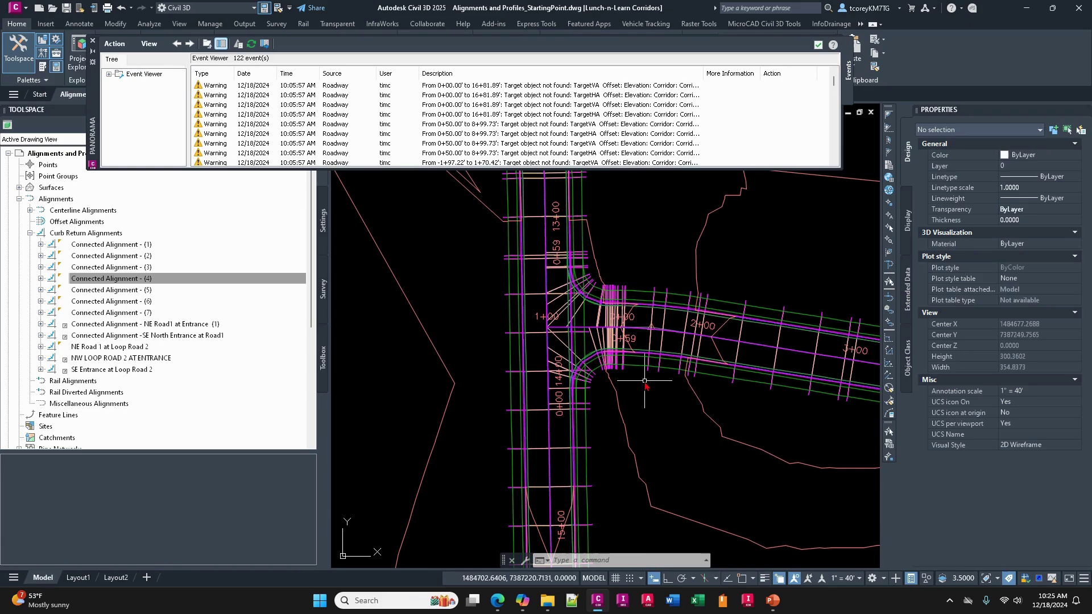
{"action": "left_click", "coordinate": [691, 388]}
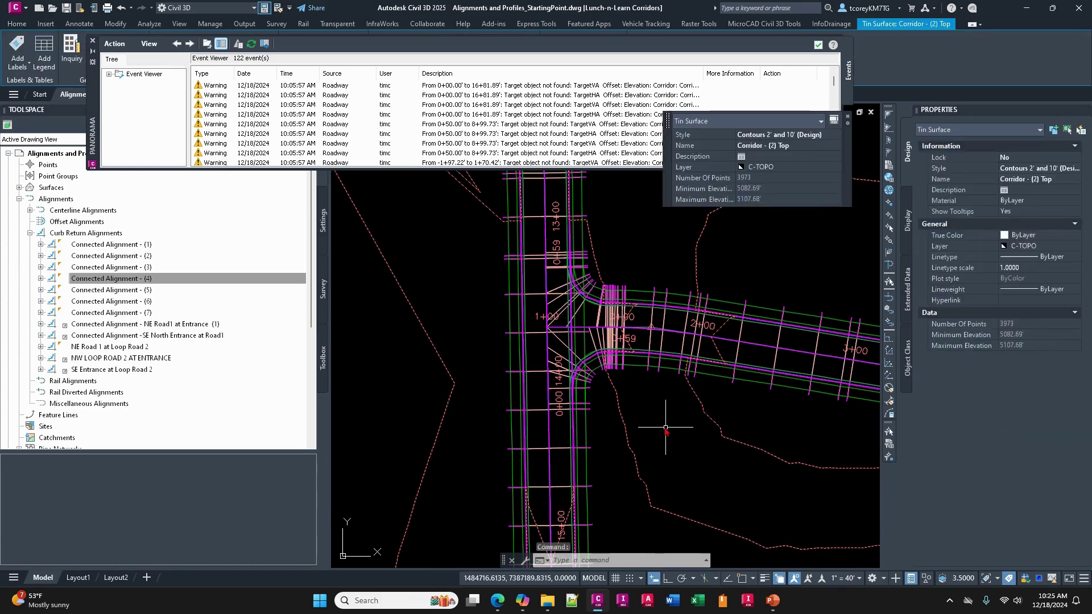
{"action": "right_click", "coordinate": [661, 458]}
{"action": "left_click", "coordinate": [666, 403]}
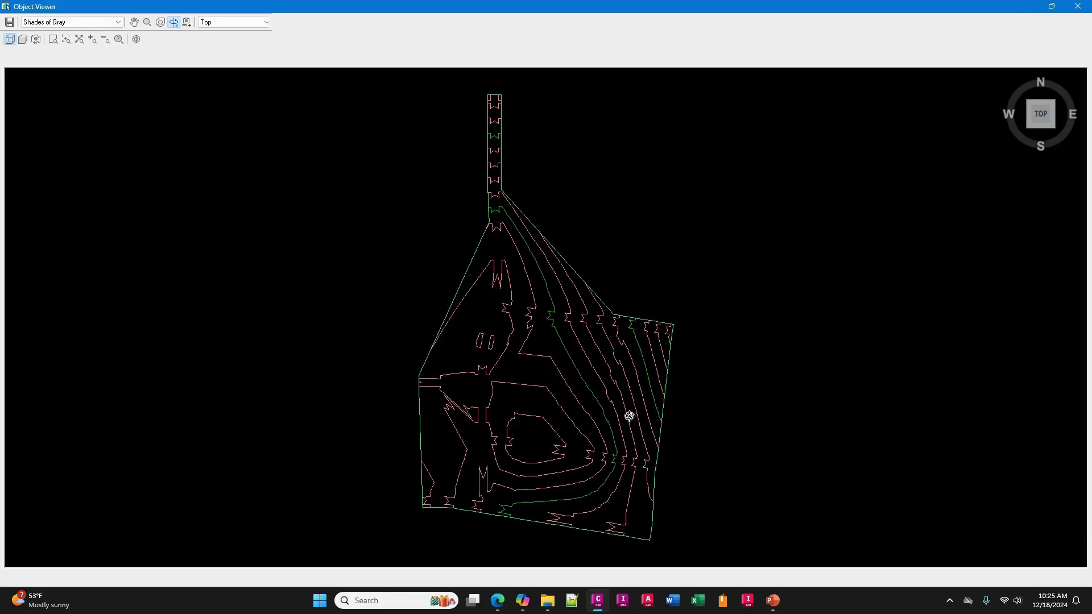
Examine the shaded corridor surface in 3D around the road intersections and driveway areas, and close the Object Viewer.
{"action": "mouse_move", "coordinate": [631, 417]}
{"action": "left_mouse_down"}
{"action": "mouse_move", "coordinate": [529, 412]}
{"action": "mouse_move", "coordinate": [521, 348]}
{"action": "mouse_move", "coordinate": [545, 411]}
{"action": "mouse_move", "coordinate": [462, 410]}
{"action": "left_mouse_up"}
{"action": "scroll", "coordinate": [462, 395], "scroll_direction": "up", "scroll_amount": 5}
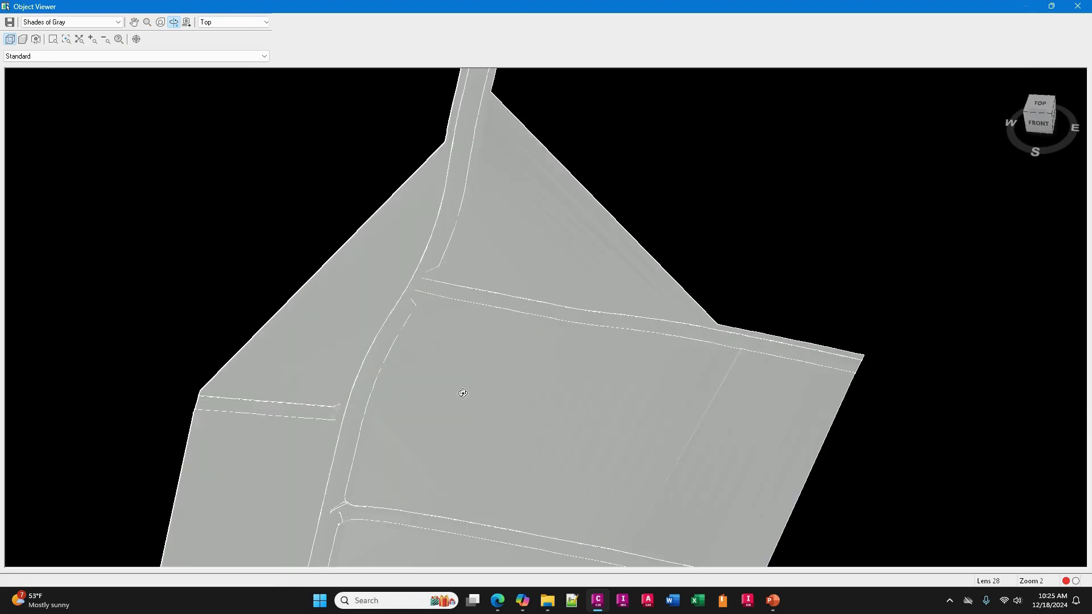
{"action": "left_click_drag", "start_coordinate": [448, 475], "coordinate": [552, 440]}
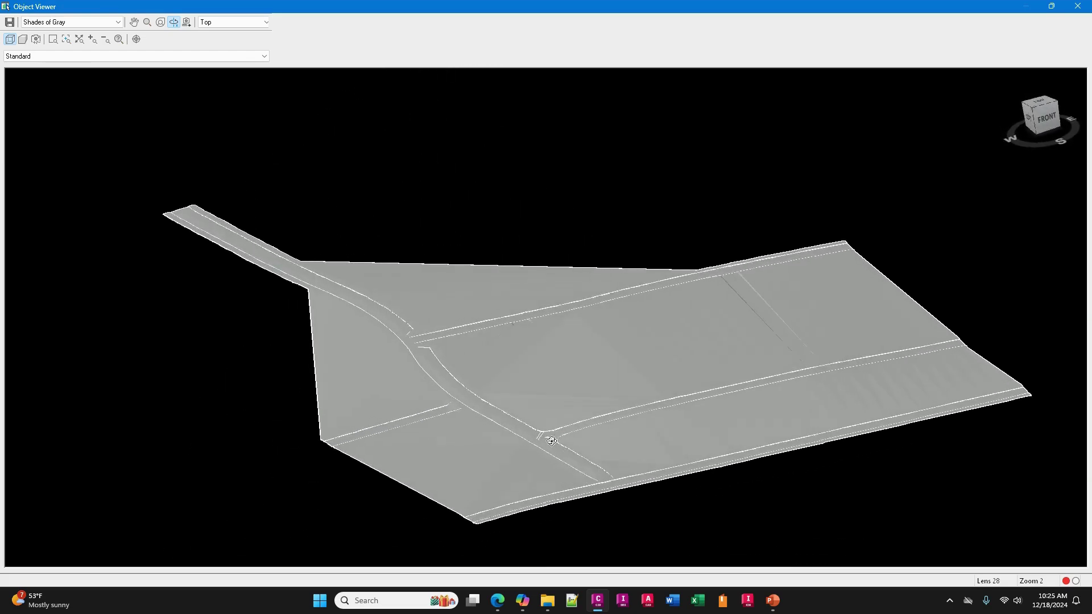
{"action": "scroll", "coordinate": [551, 441], "scroll_direction": "up", "scroll_amount": 3}
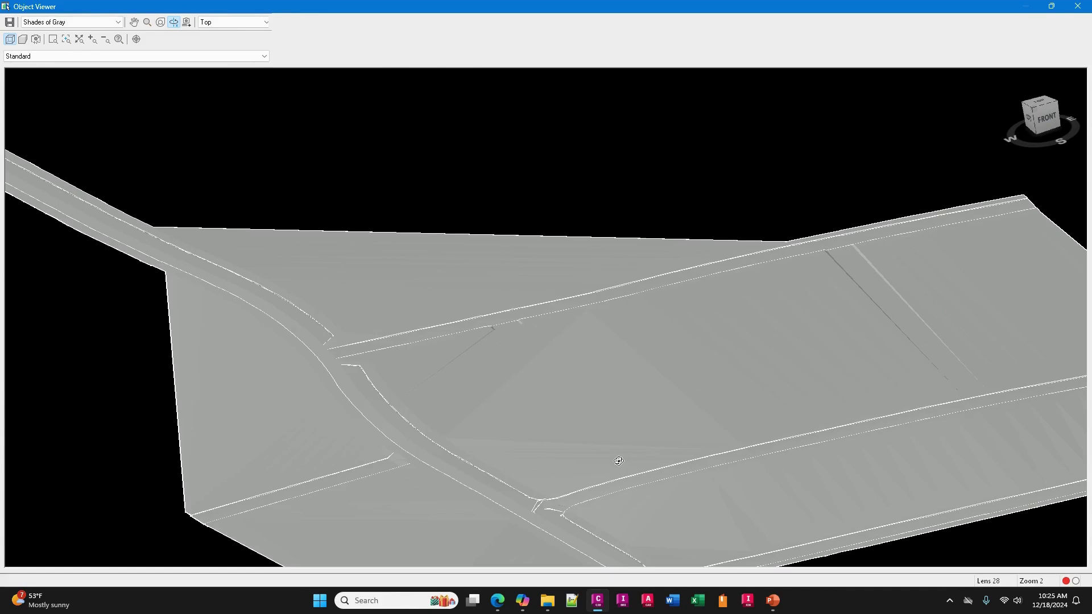
{"action": "right_click", "coordinate": [620, 464]}
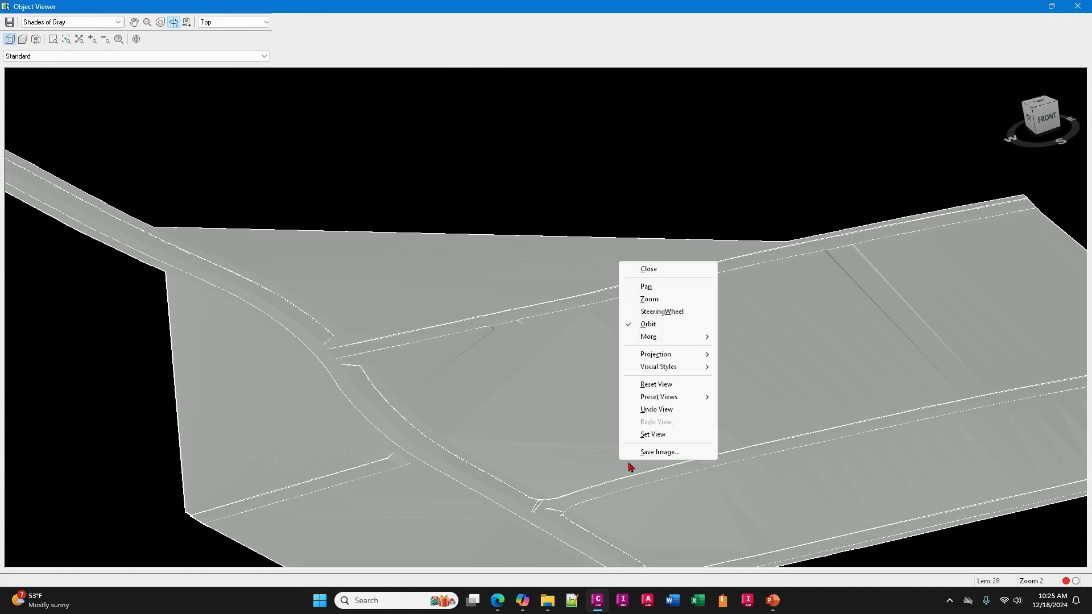
{"action": "left_click", "coordinate": [649, 271]}
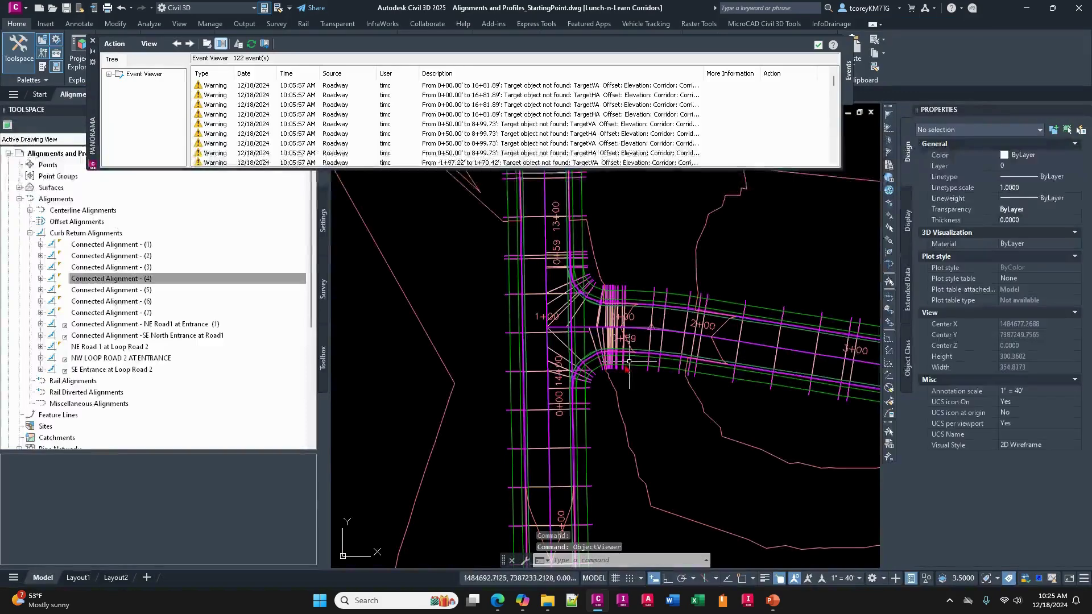
Switch to the Streamlining Corridor Design presentation in PowerPoint and review the slides on Connected Alignment creation defaults and corridor use.
{"action": "mouse_move", "coordinate": [772, 608]}
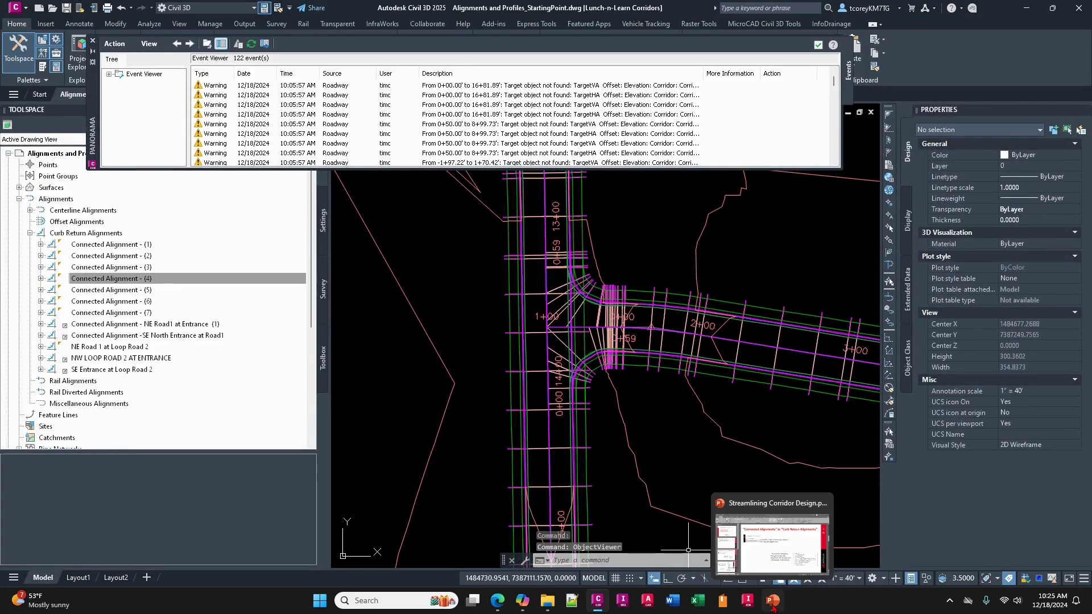
{"action": "left_click", "coordinate": [784, 551]}
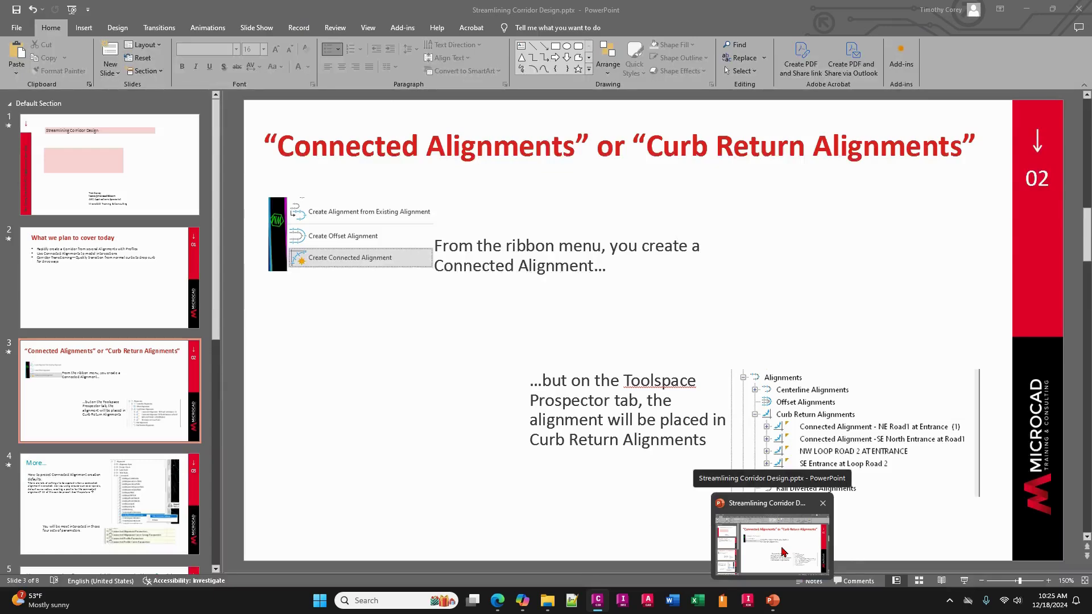
{"action": "scroll", "coordinate": [529, 357], "scroll_direction": "down", "scroll_amount": 1}
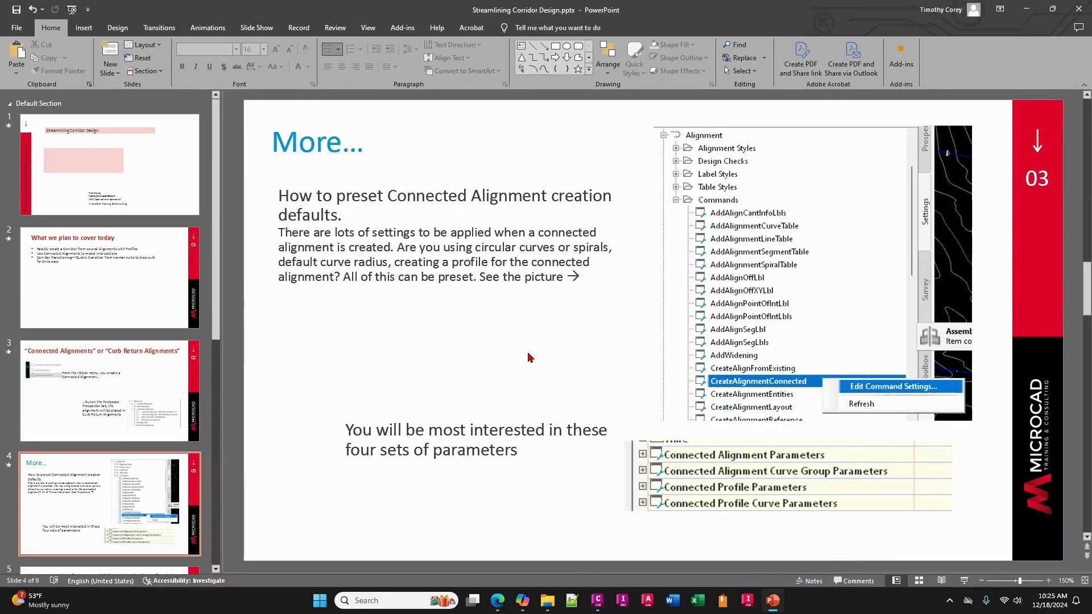
{"action": "scroll", "coordinate": [529, 357], "scroll_direction": "down", "scroll_amount": 1}
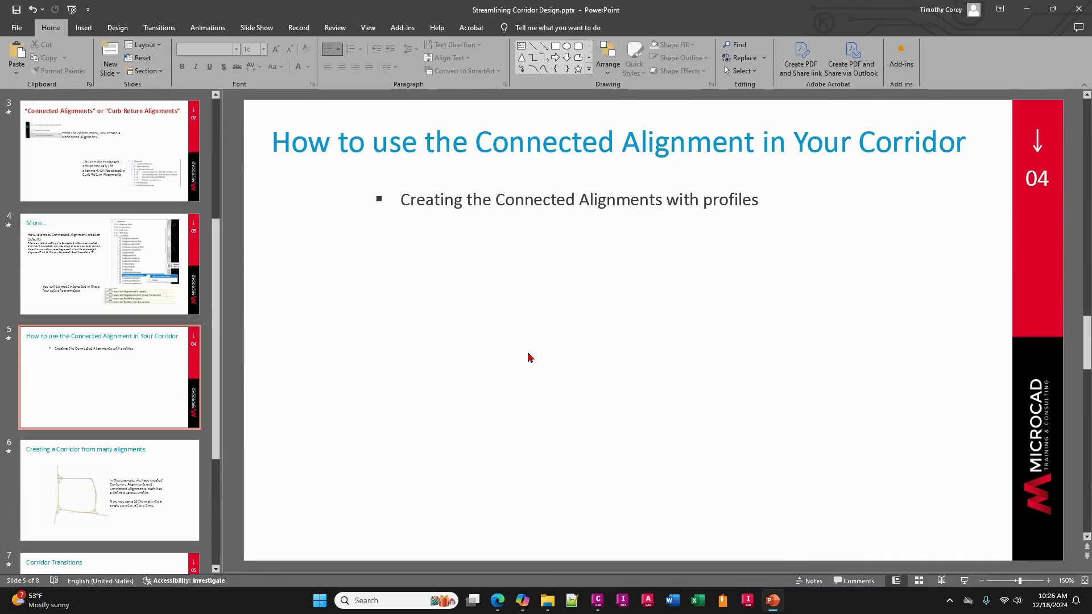
{"action": "scroll", "coordinate": [529, 357], "scroll_direction": "up", "scroll_amount": 1}
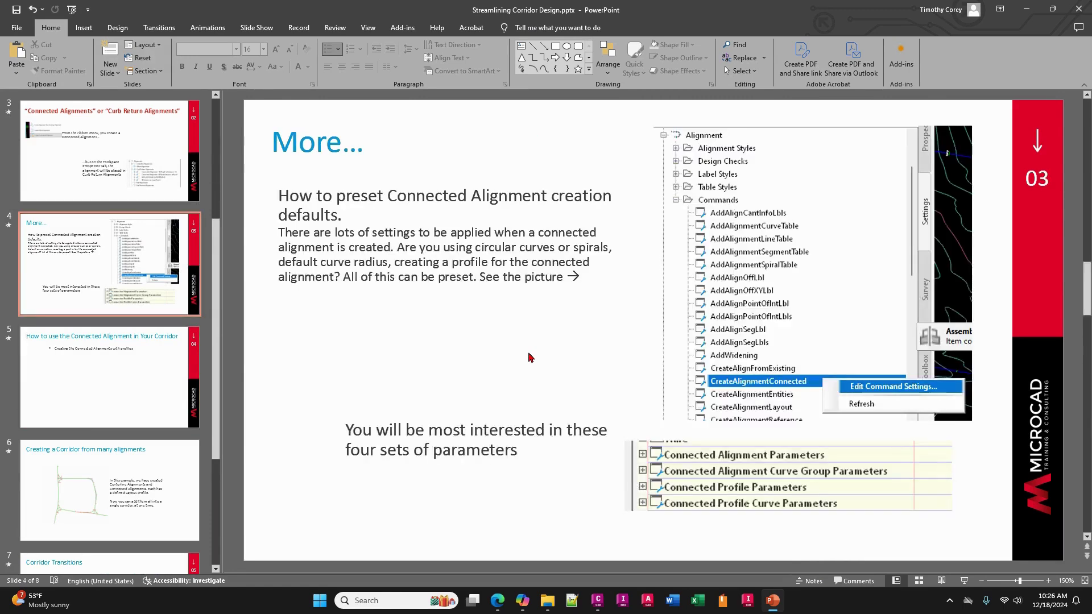